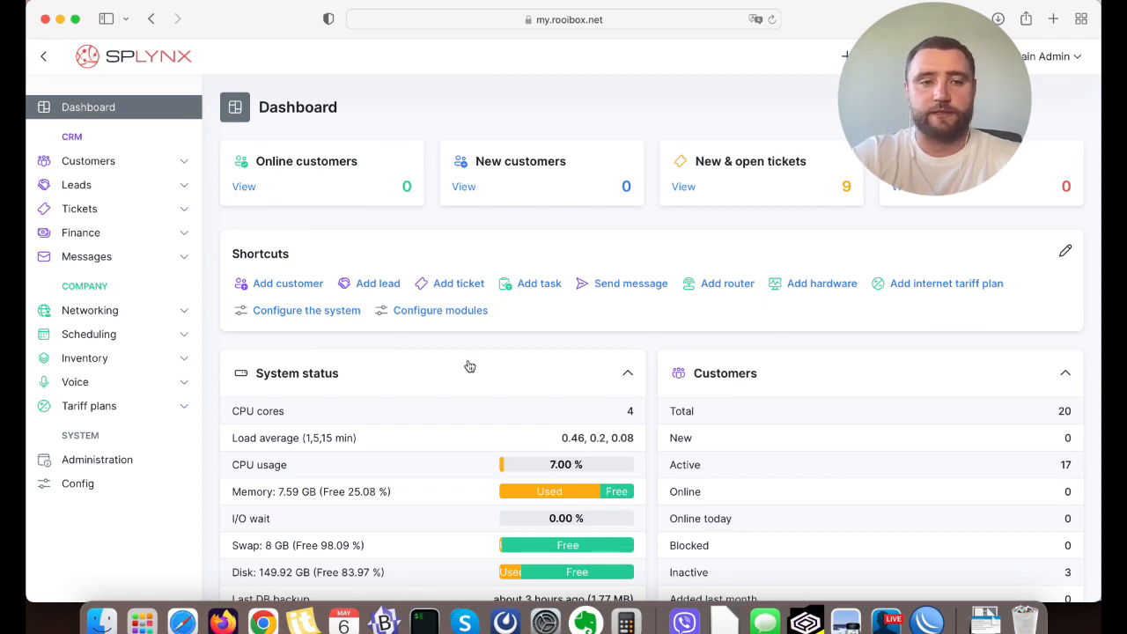
Search the system configuration for "ACS" and open the TR-069 (ACS) settings under Networking.
{"action": "left_click", "coordinate": [81, 489]}
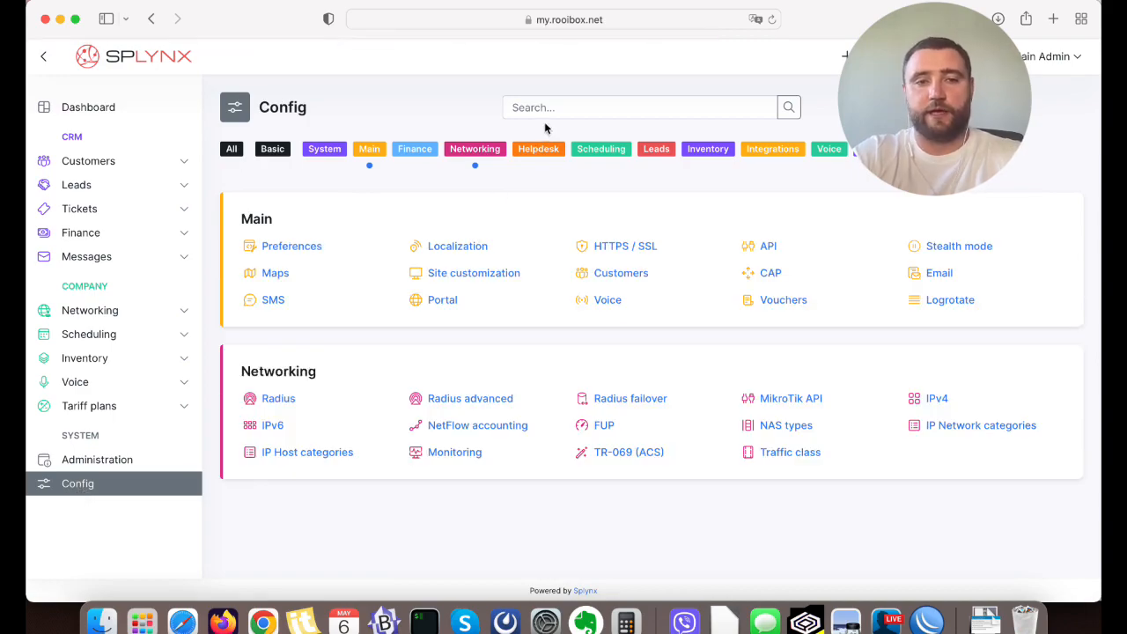
{"action": "left_click", "coordinate": [233, 149]}
{"action": "scroll", "coordinate": [444, 245], "scroll_direction": "down", "scroll_amount": 5}
{"action": "scroll", "coordinate": [445, 244], "scroll_direction": "down", "scroll_amount": 10}
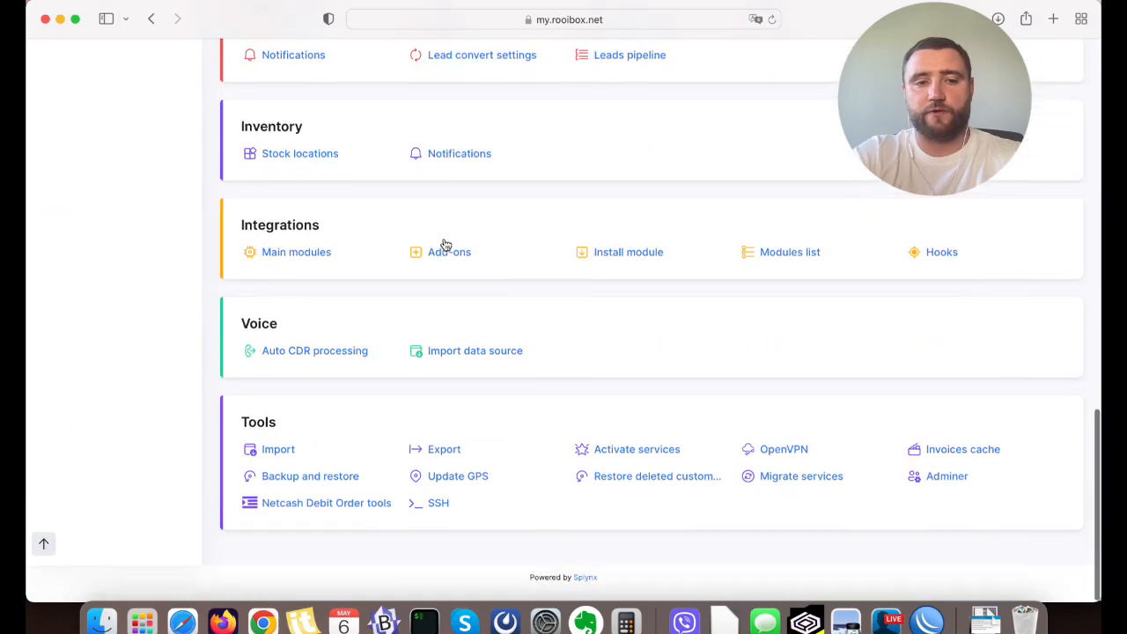
{"action": "scroll", "coordinate": [443, 173], "scroll_direction": "up", "scroll_amount": 20}
{"action": "left_click", "coordinate": [563, 107]}
{"action": "type", "text": "ACS"}
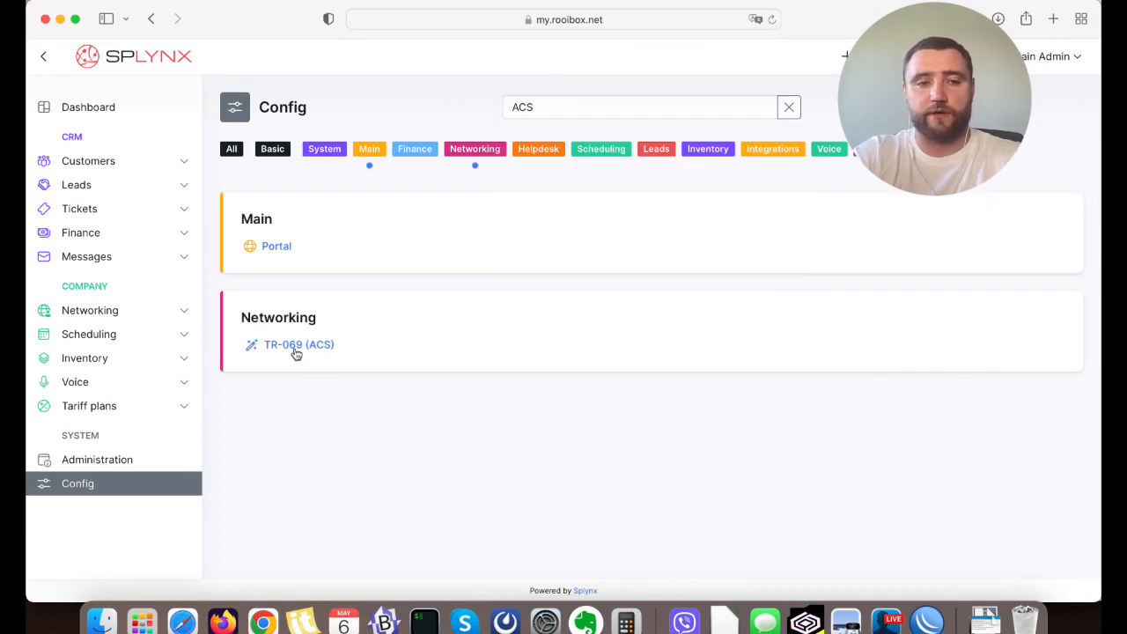
{"action": "left_click", "coordinate": [291, 354]}
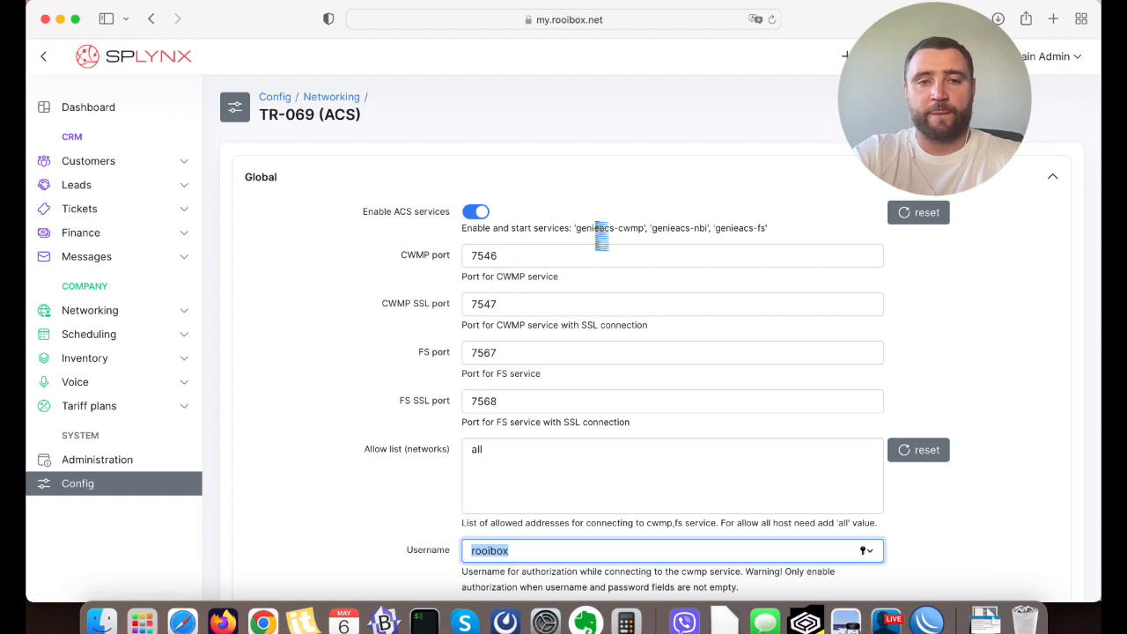
Examine the CWMP port and CWMP SSL port settings in the Global section.
{"action": "triple_click", "coordinate": [412, 256]}
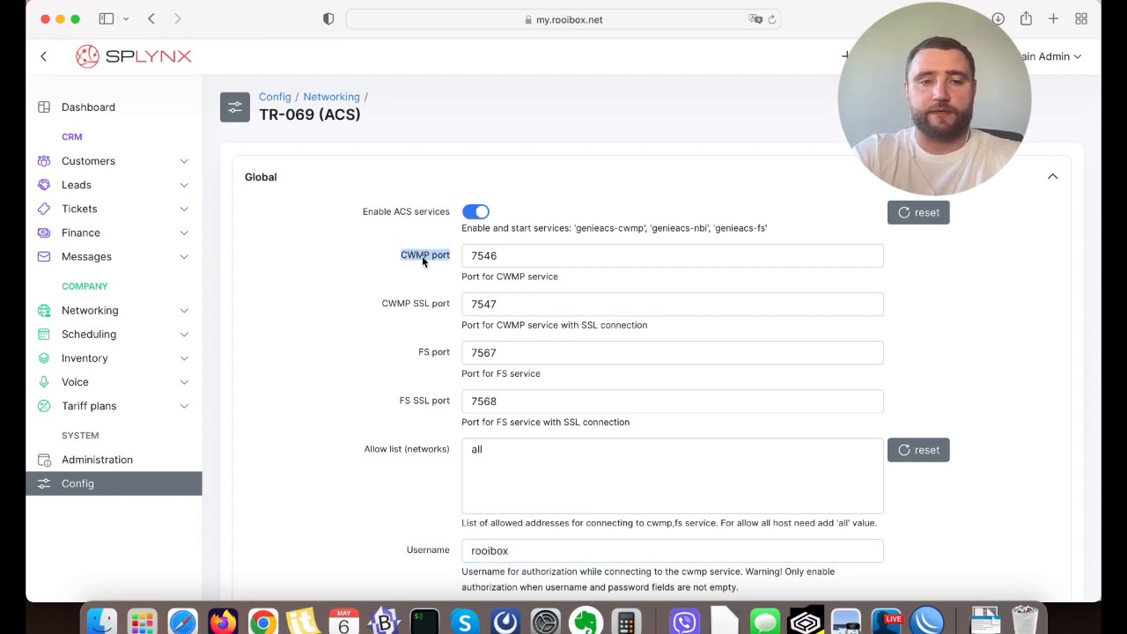
{"action": "double_click", "coordinate": [414, 257]}
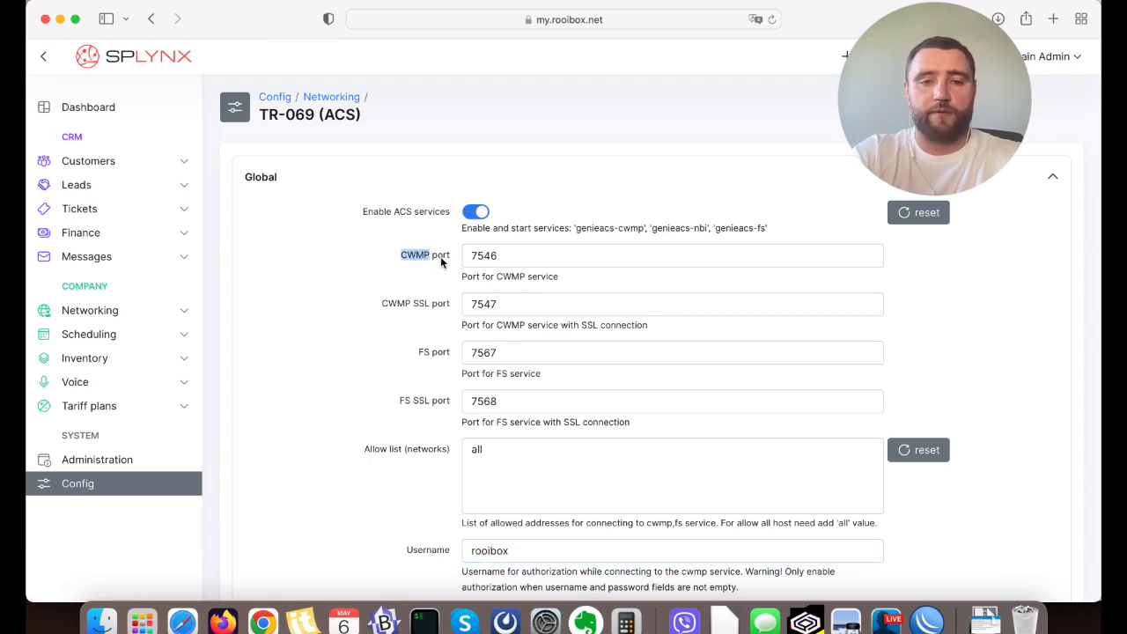
{"action": "double_click", "coordinate": [440, 258]}
{"action": "double_click", "coordinate": [394, 306]}
{"action": "double_click", "coordinate": [417, 306]}
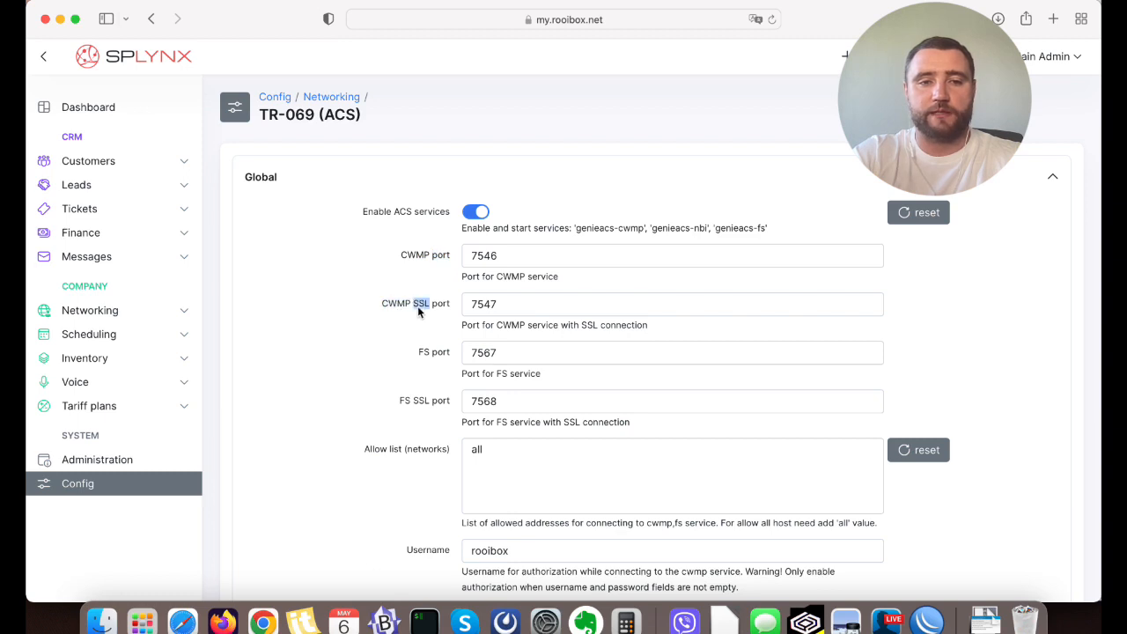
{"action": "left_click", "coordinate": [433, 307]}
{"action": "mouse_move", "coordinate": [402, 259]}
{"action": "left_mouse_down"}
{"action": "mouse_move", "coordinate": [454, 256]}
{"action": "mouse_move", "coordinate": [406, 255]}
{"action": "left_mouse_up"}
{"action": "left_click", "coordinate": [450, 255]}
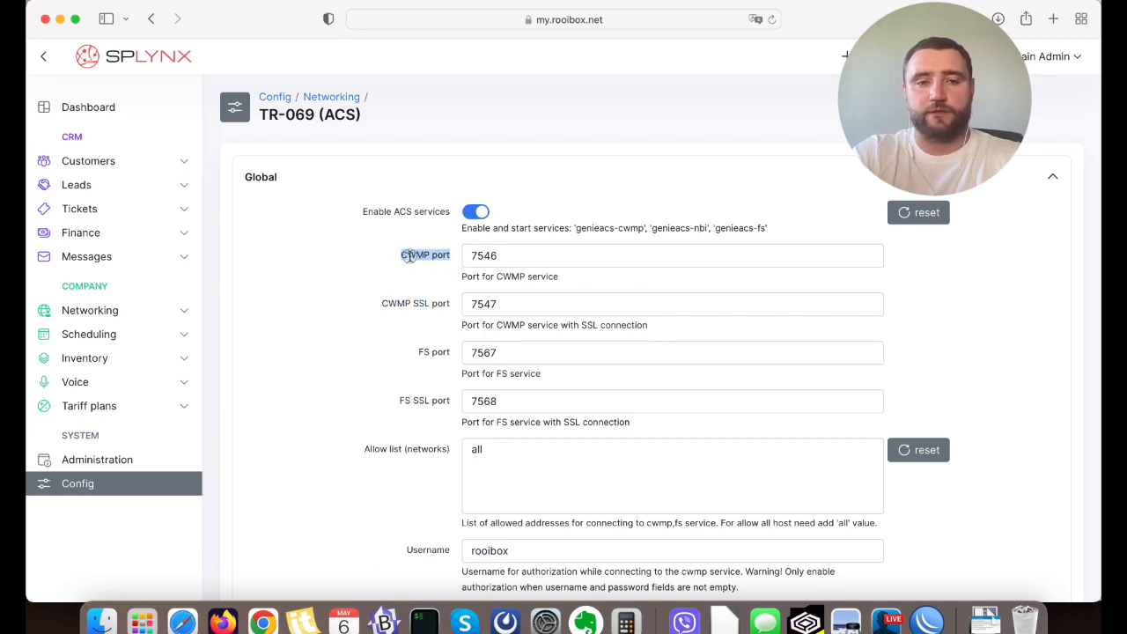
{"action": "left_click", "coordinate": [412, 261]}
{"action": "left_click_drag", "start_coordinate": [382, 304], "coordinate": [440, 305]}
{"action": "left_click", "coordinate": [440, 305]}
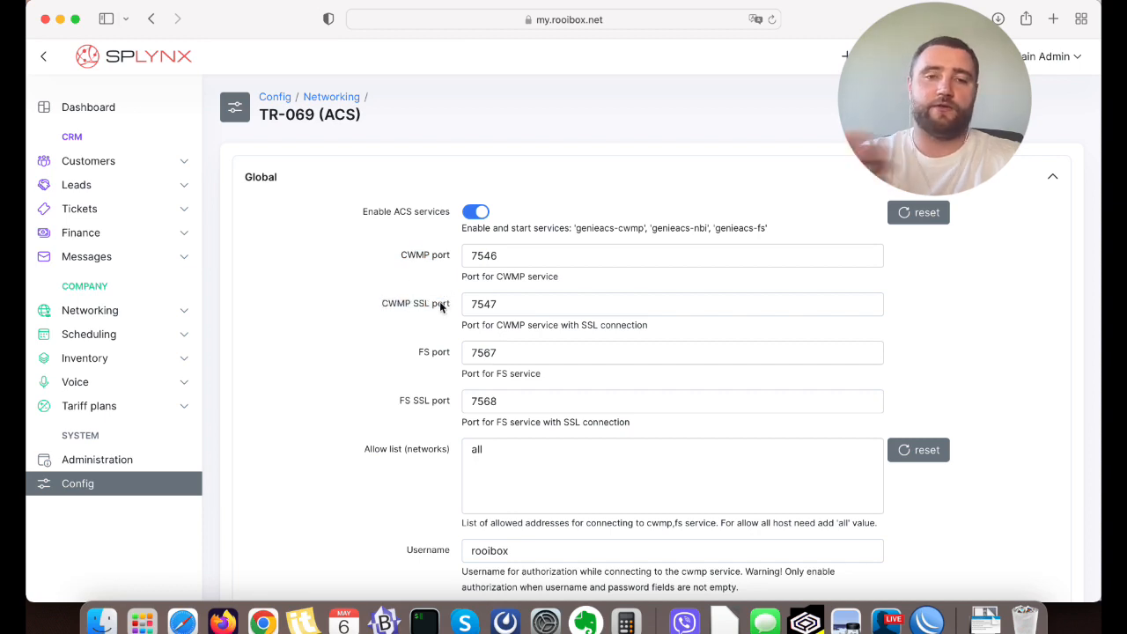
{"action": "triple_click", "coordinate": [418, 261]}
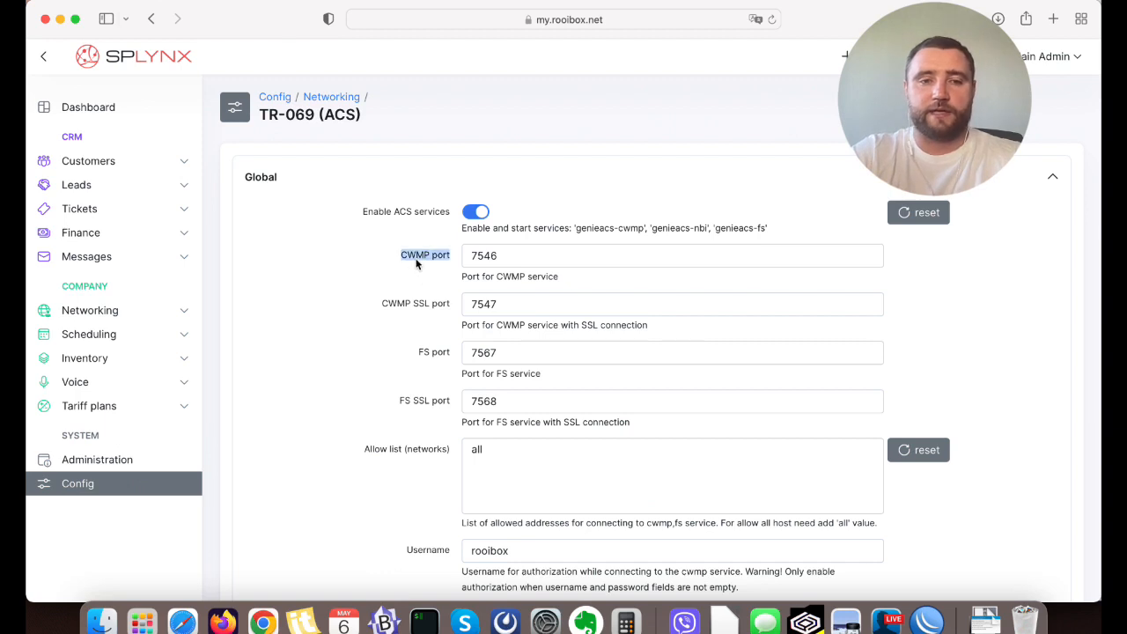
{"action": "triple_click", "coordinate": [393, 303]}
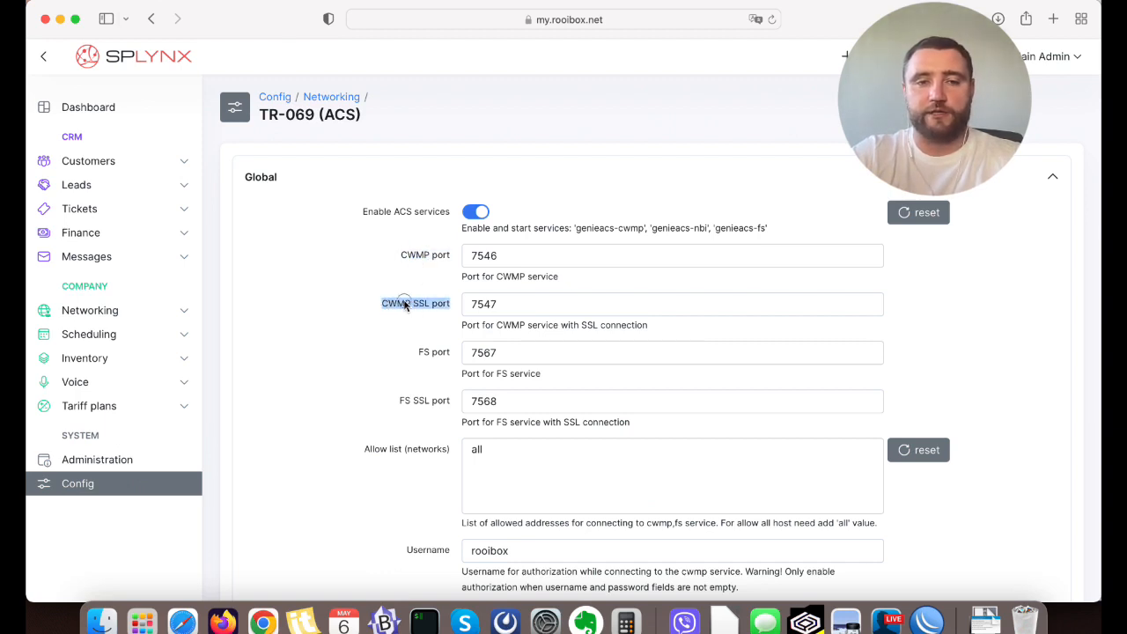
{"action": "double_click", "coordinate": [405, 303]}
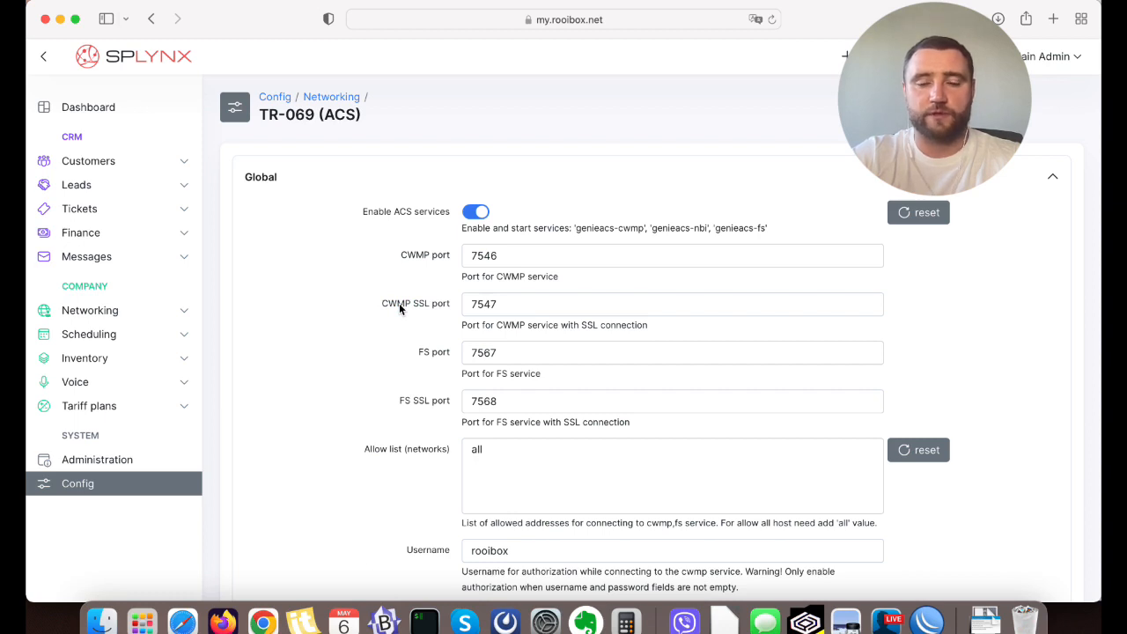
{"action": "double_click", "coordinate": [415, 256]}
{"action": "left_click", "coordinate": [406, 257]}
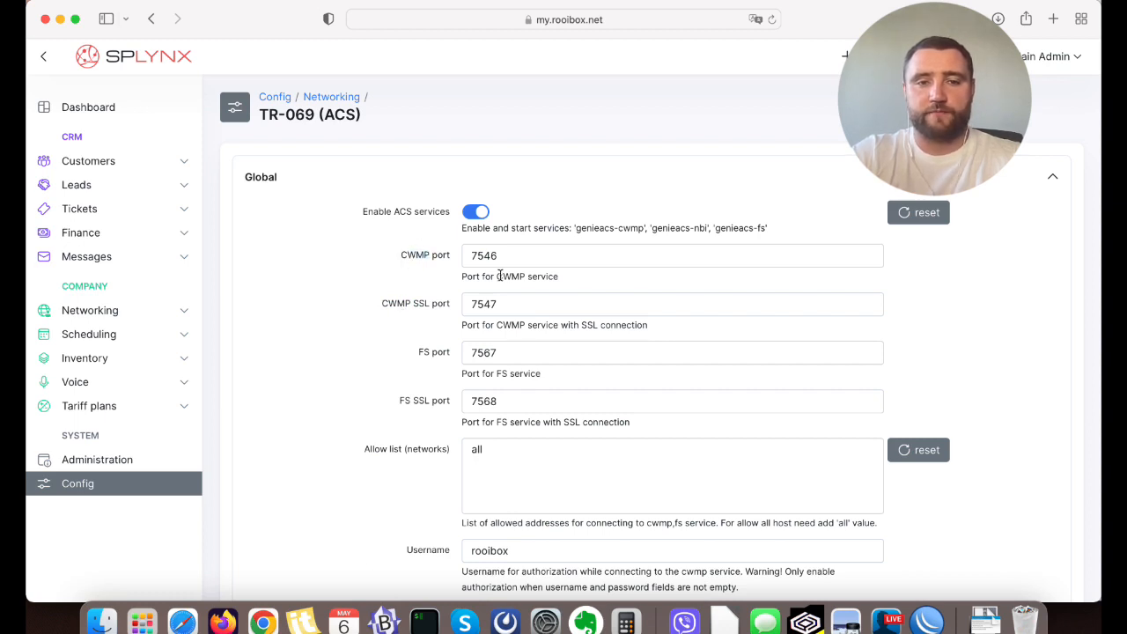
{"action": "left_click", "coordinate": [509, 256]}
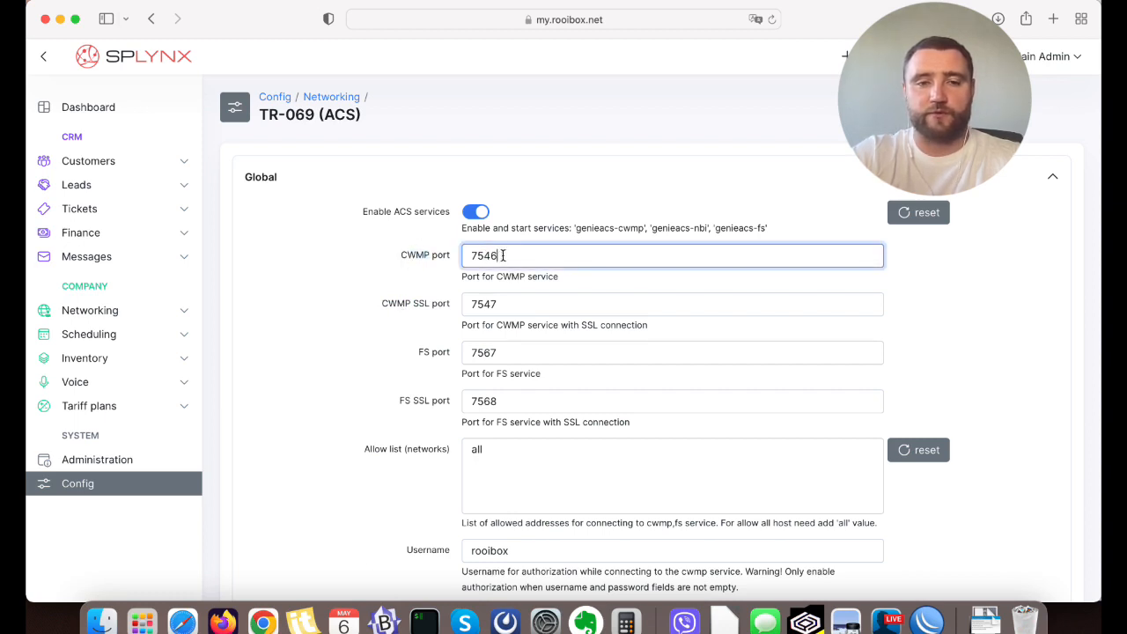
{"action": "left_click", "coordinate": [381, 302]}
Review the remaining Global ACS settings: allowed networks, authorization credentials, hostname and periodic inform interval.
{"action": "scroll", "coordinate": [370, 353], "scroll_direction": "down", "scroll_amount": 1}
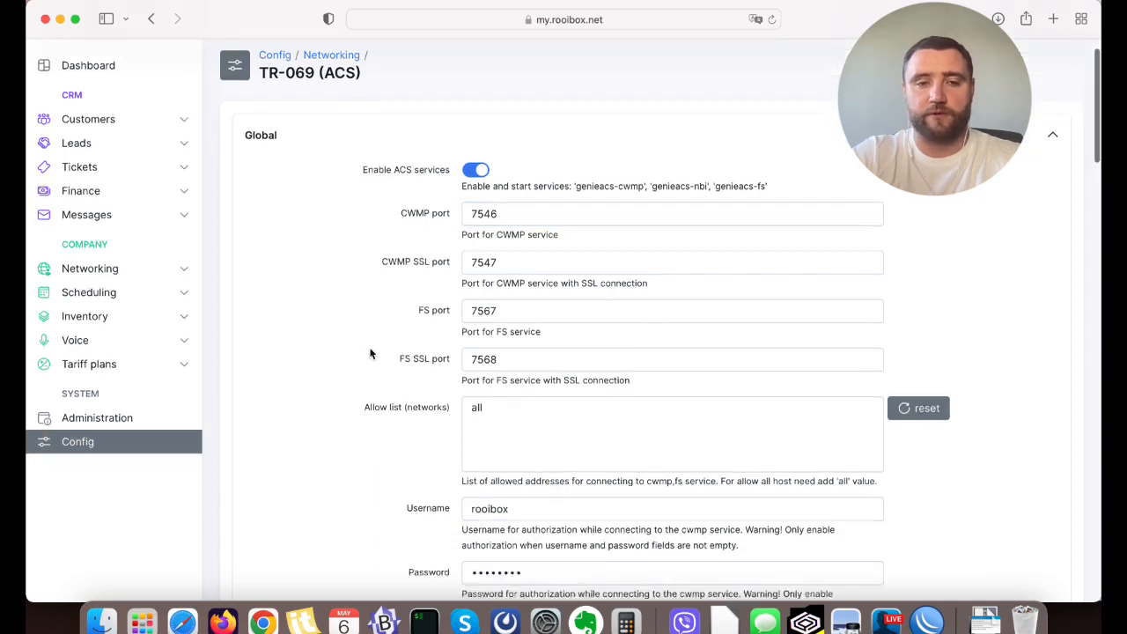
{"action": "scroll", "coordinate": [369, 353], "scroll_direction": "down", "scroll_amount": 2}
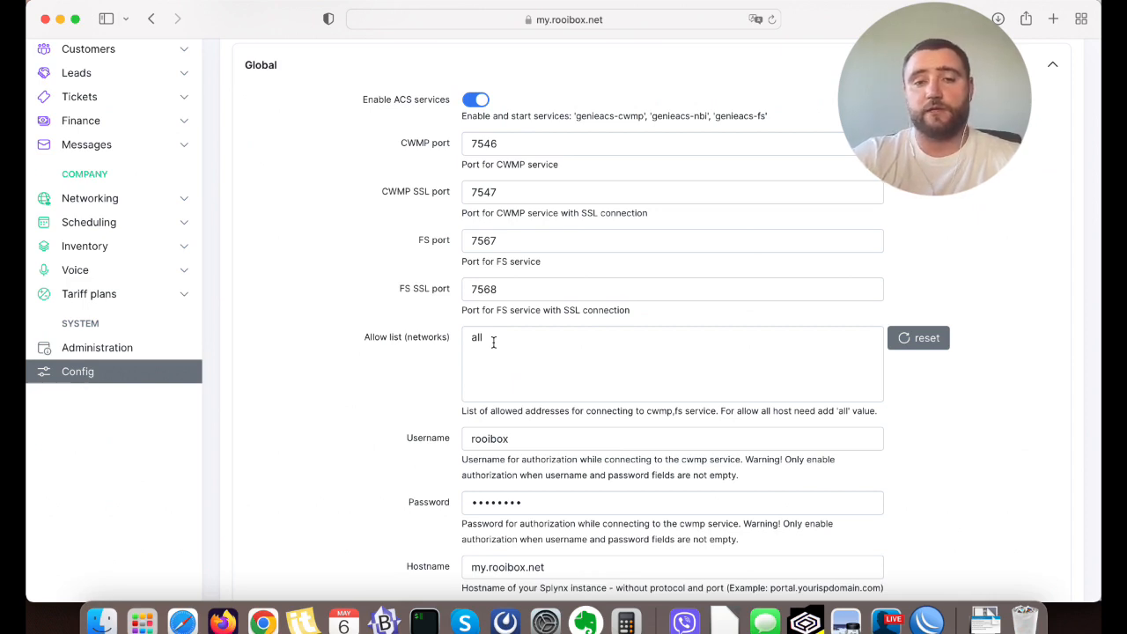
{"action": "scroll", "coordinate": [493, 353], "scroll_direction": "down", "scroll_amount": 2}
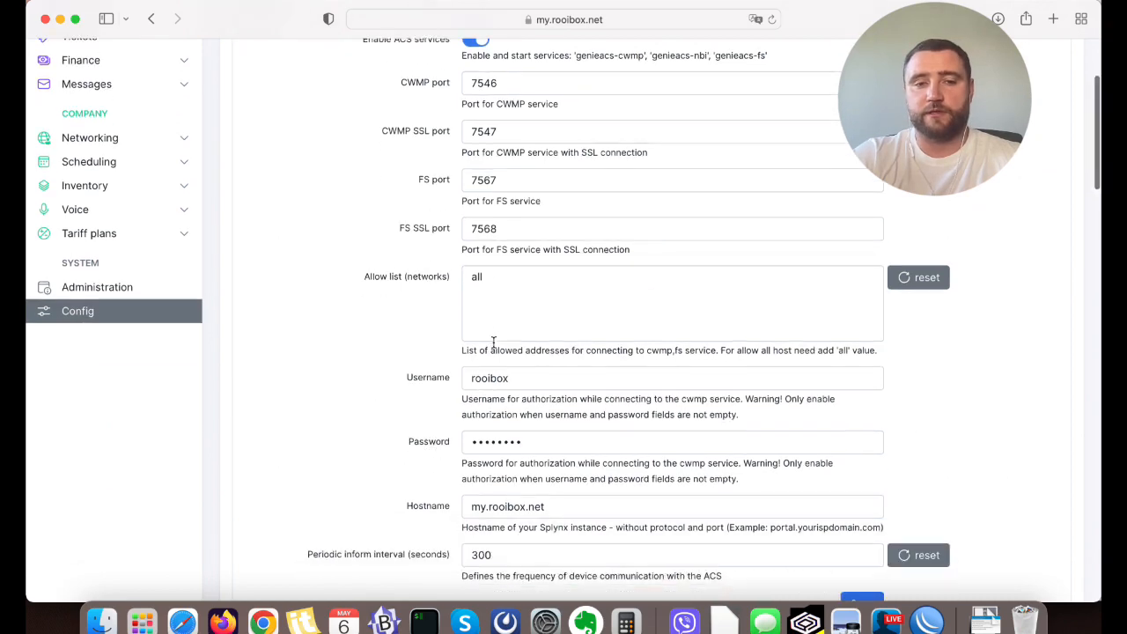
{"action": "scroll", "coordinate": [495, 418], "scroll_direction": "down", "scroll_amount": 2}
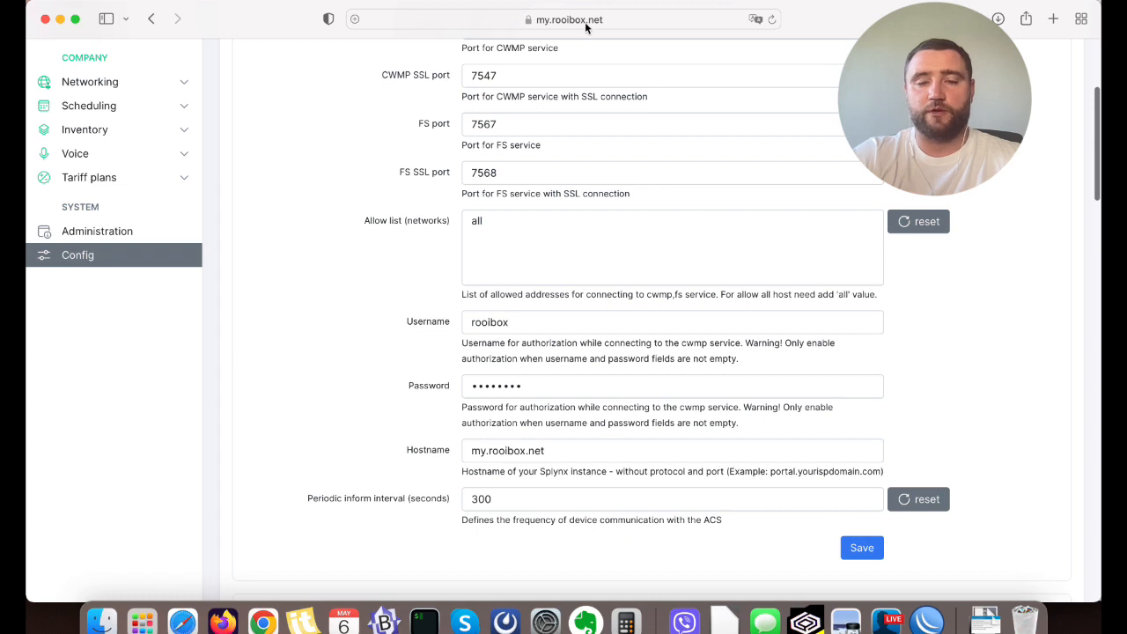
{"action": "scroll", "coordinate": [350, 388], "scroll_direction": "down", "scroll_amount": 1}
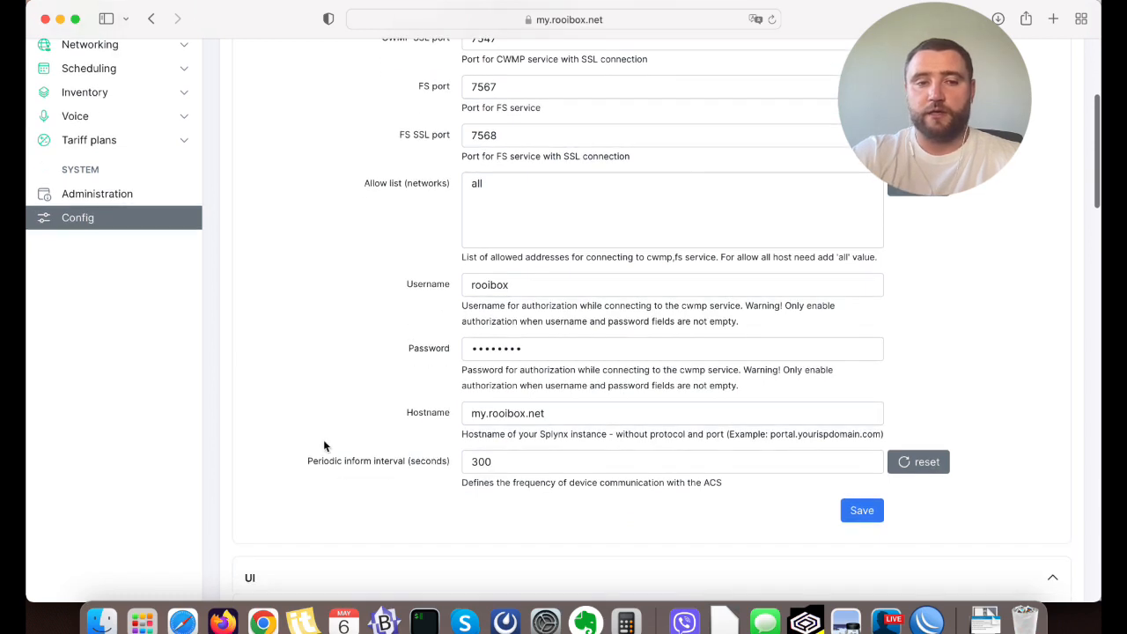
{"action": "left_click_drag", "start_coordinate": [308, 464], "coordinate": [411, 462]}
{"action": "double_click", "coordinate": [403, 461]}
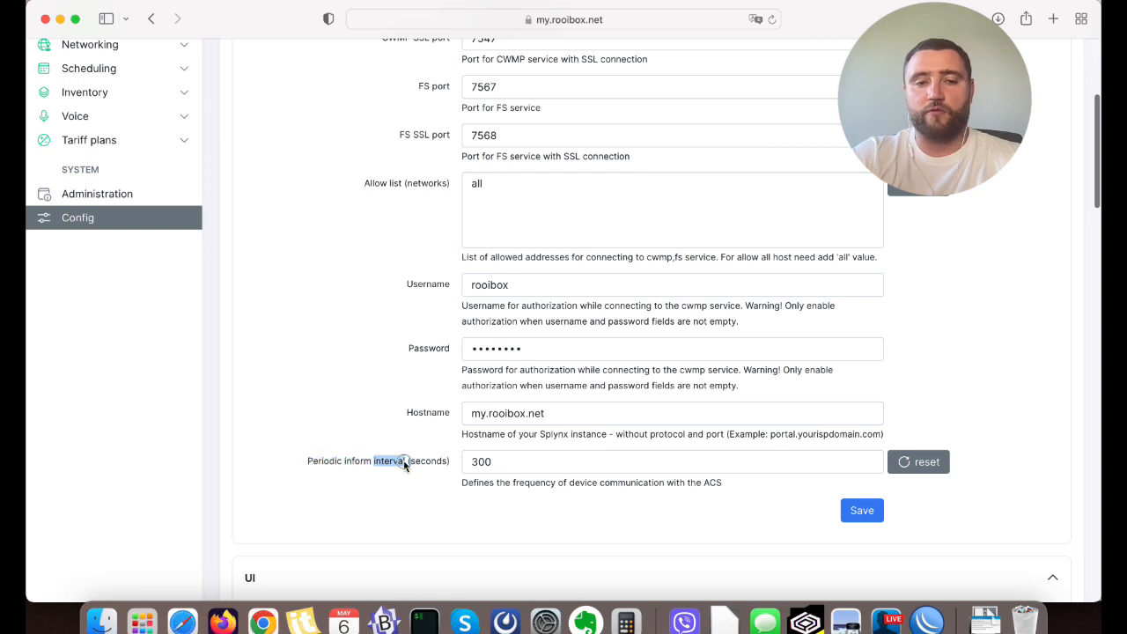
{"action": "double_click", "coordinate": [358, 464]}
{"action": "left_click", "coordinate": [323, 463]}
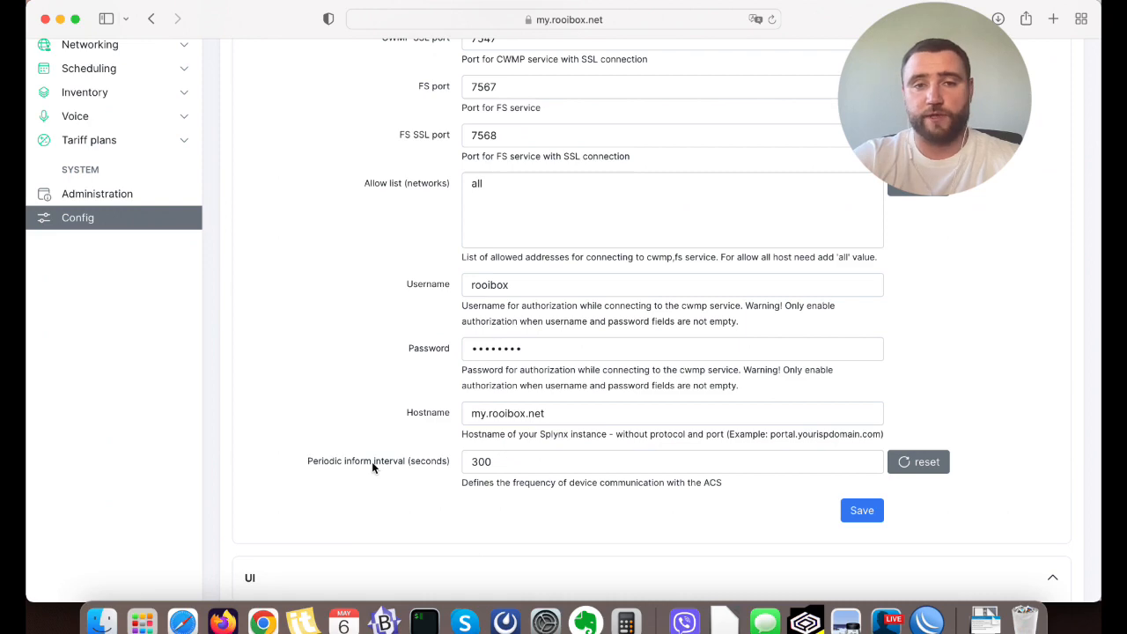
Check the ACS server status, then review the device Types and Groups tables further down the page.
{"action": "scroll", "coordinate": [371, 461], "scroll_direction": "down", "scroll_amount": 10}
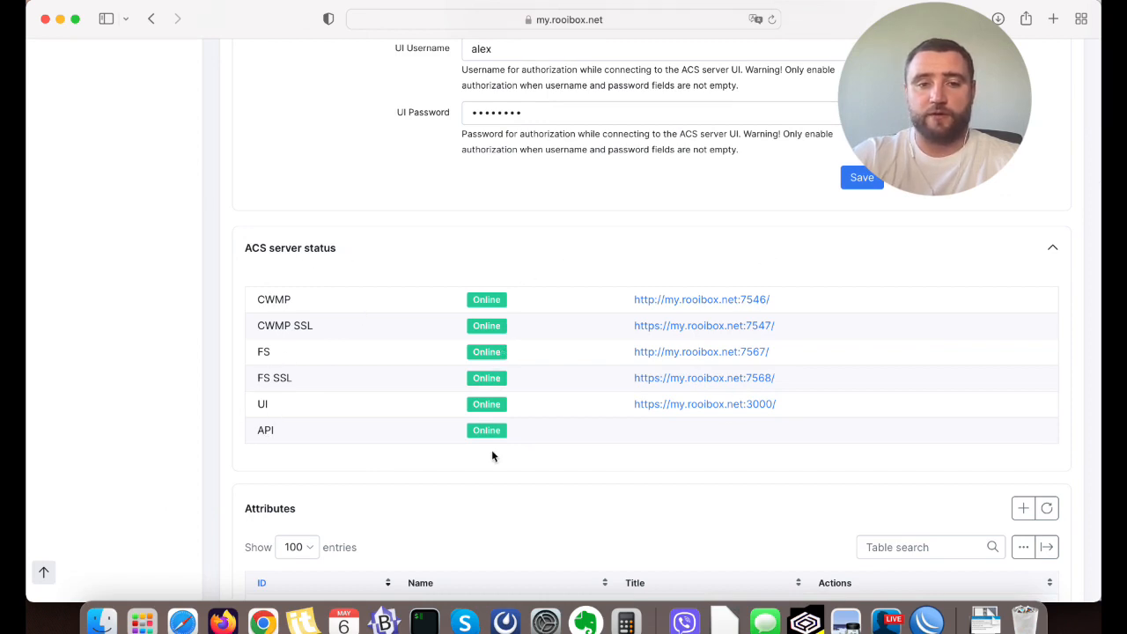
{"action": "scroll", "coordinate": [492, 456], "scroll_direction": "down", "scroll_amount": 10}
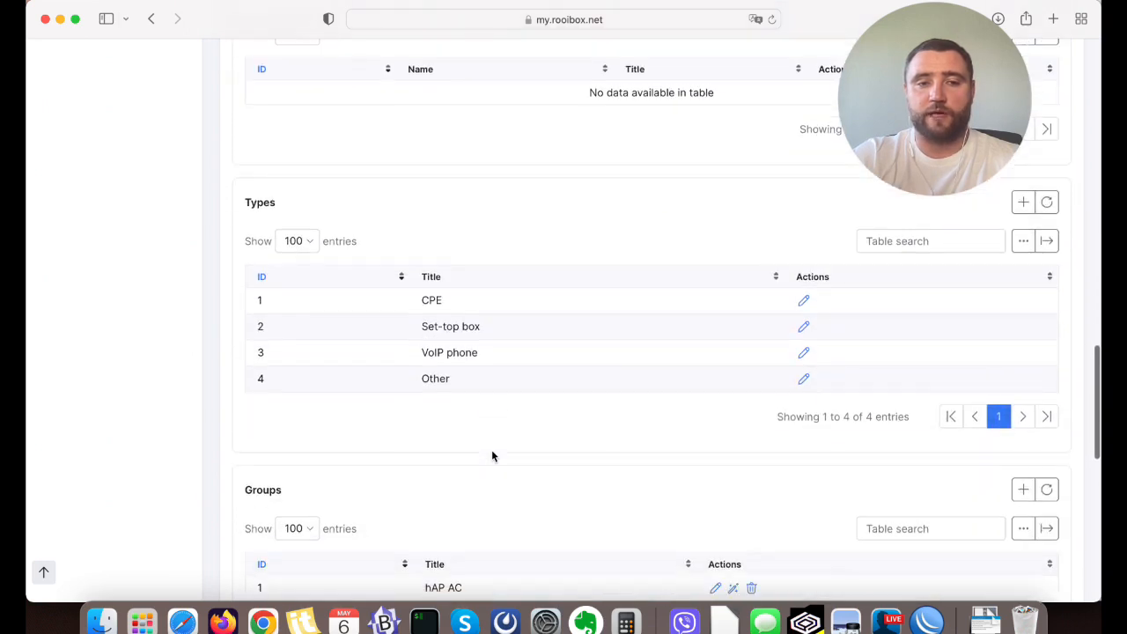
{"action": "scroll", "coordinate": [466, 317], "scroll_direction": "down", "scroll_amount": 3}
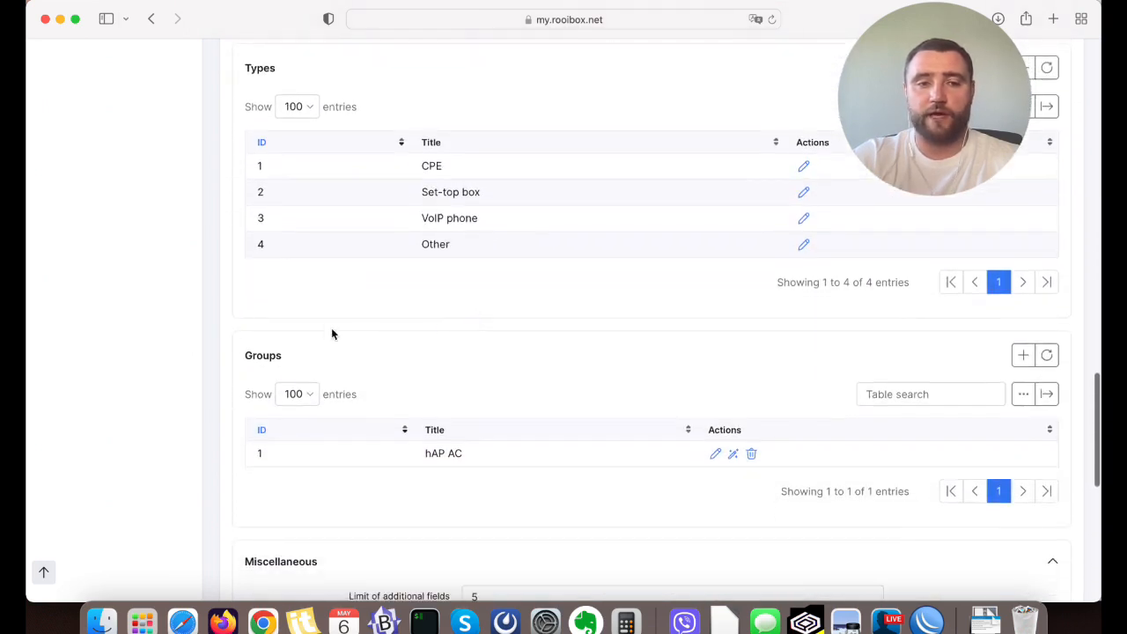
{"action": "mouse_move", "coordinate": [241, 355]}
{"action": "left_mouse_down"}
{"action": "mouse_move", "coordinate": [277, 353]}
{"action": "mouse_move", "coordinate": [249, 356]}
{"action": "left_mouse_up"}
{"action": "left_click", "coordinate": [286, 353]}
{"action": "double_click", "coordinate": [249, 357]}
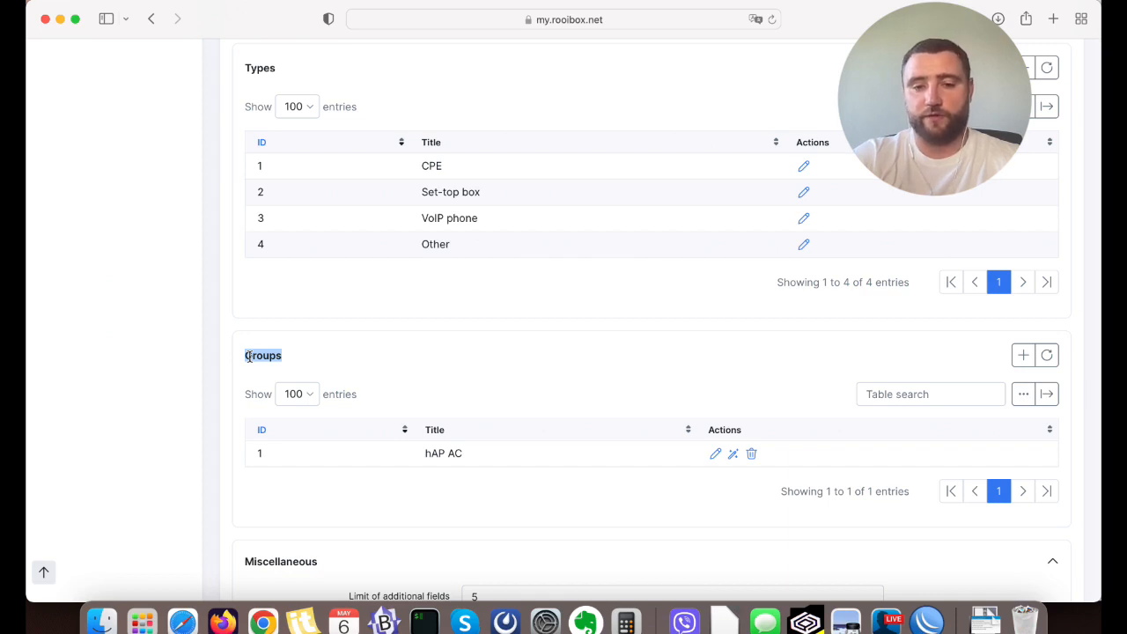
{"action": "scroll", "coordinate": [474, 396], "scroll_direction": "up", "scroll_amount": 3}
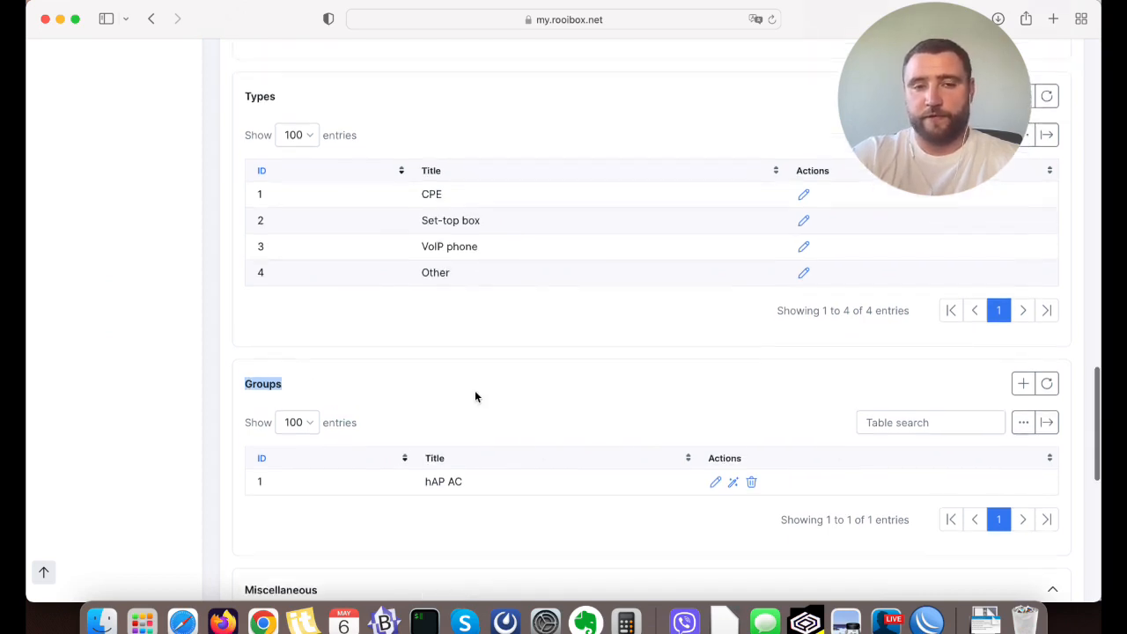
Switch to WinBox and enable the TR069 client on the MikroTik router.
{"action": "left_click", "coordinate": [928, 622]}
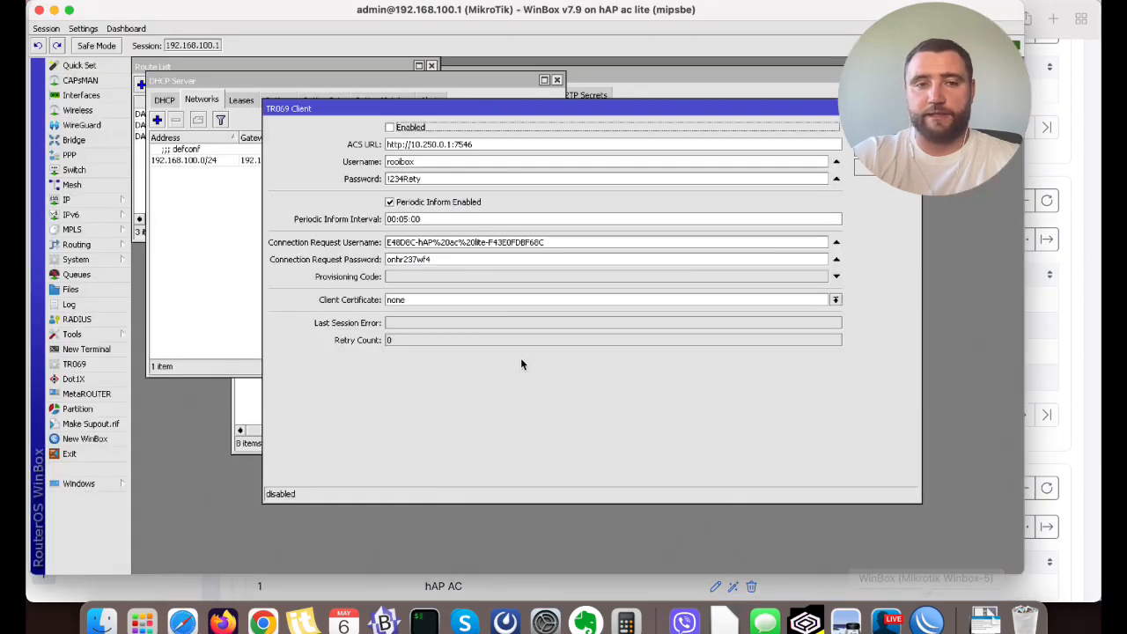
{"action": "left_click", "coordinate": [407, 130]}
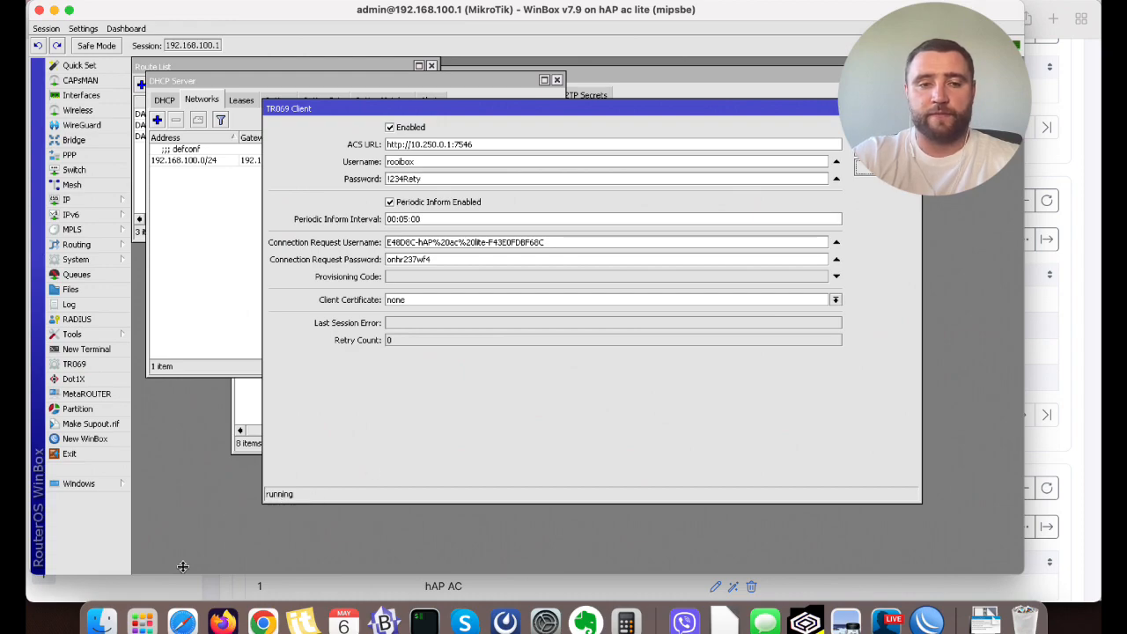
Return to Splynx in Safari, then view and refresh the TR-069 (ACS) dashboard and the Devices list.
{"action": "left_click", "coordinate": [182, 621]}
{"action": "scroll", "coordinate": [315, 349], "scroll_direction": "up", "scroll_amount": 15}
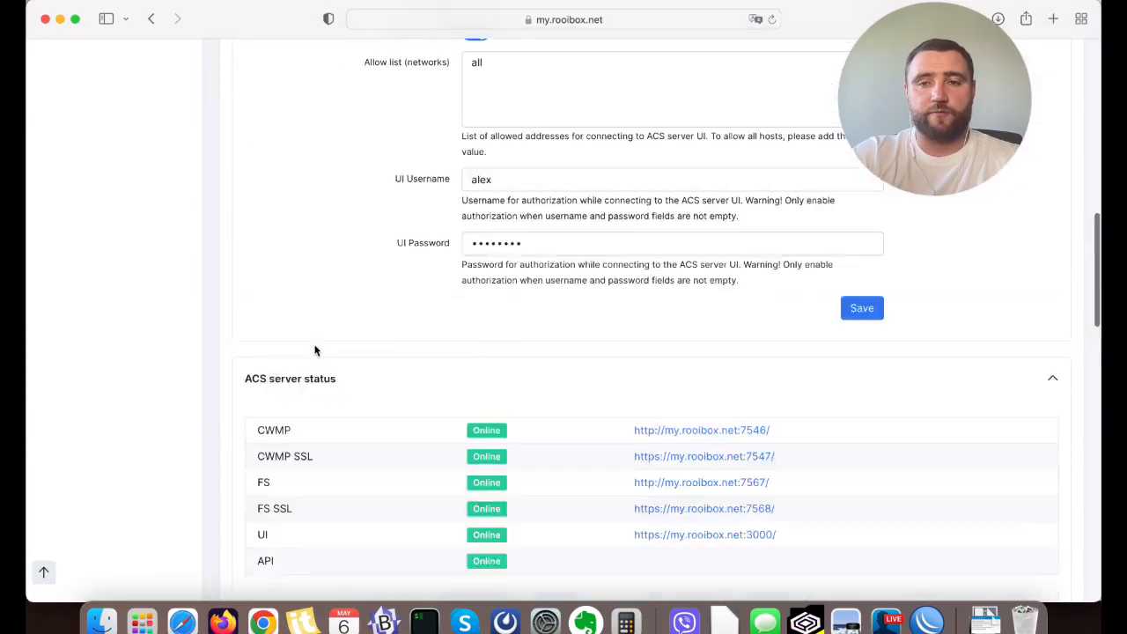
{"action": "scroll", "coordinate": [314, 350], "scroll_direction": "up", "scroll_amount": 5}
{"action": "left_click", "coordinate": [182, 310]}
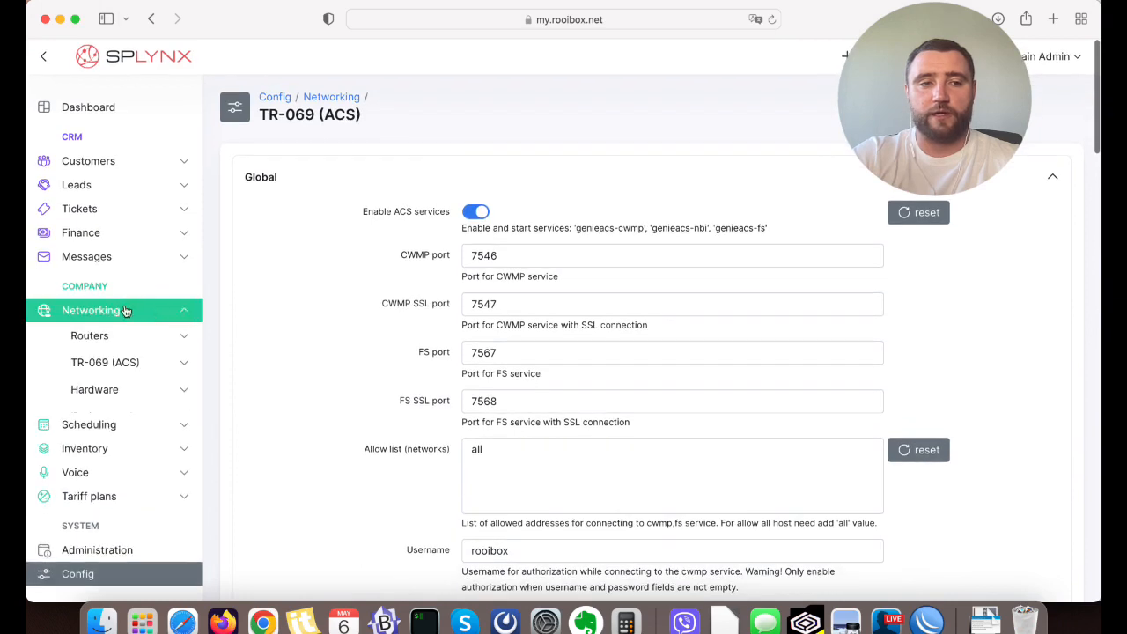
{"action": "left_click", "coordinate": [117, 365]}
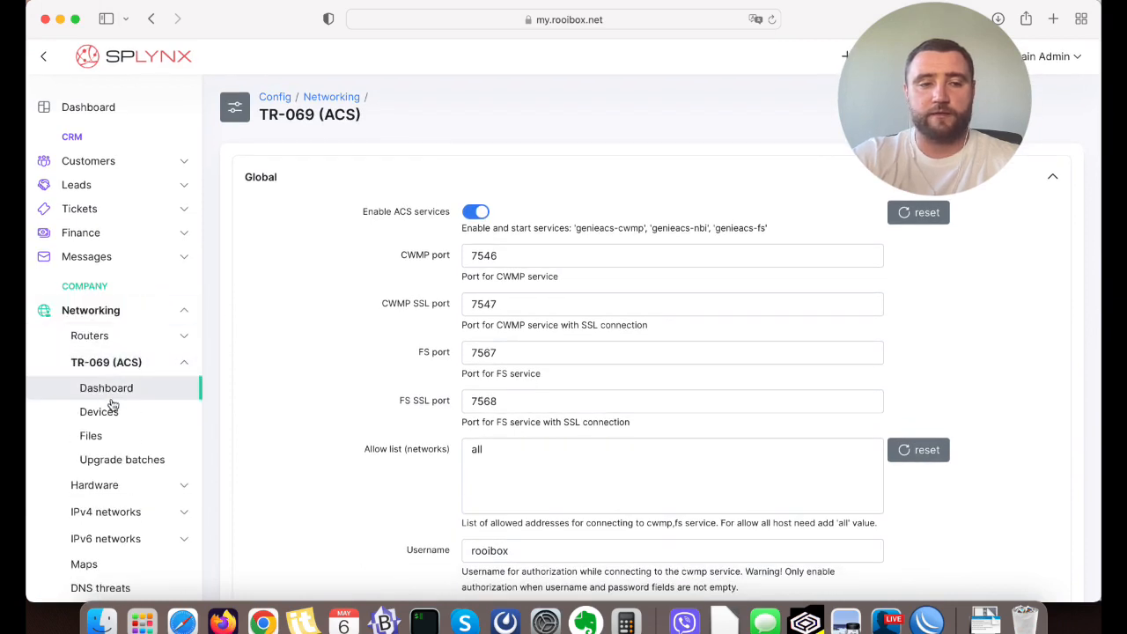
{"action": "left_click", "coordinate": [112, 393]}
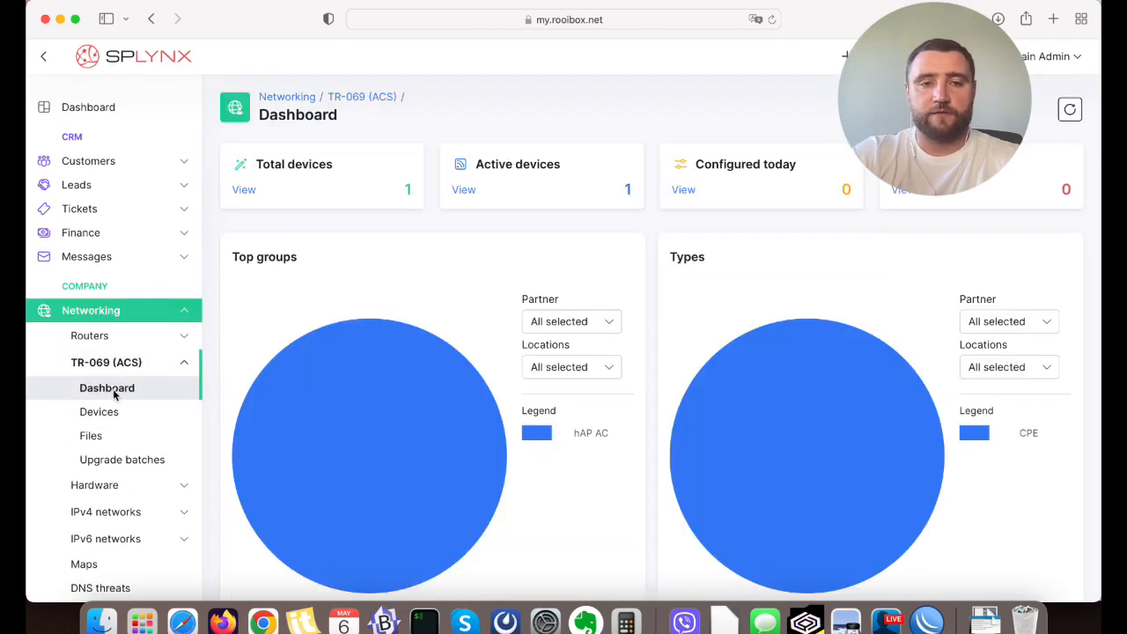
{"action": "left_click", "coordinate": [1070, 113]}
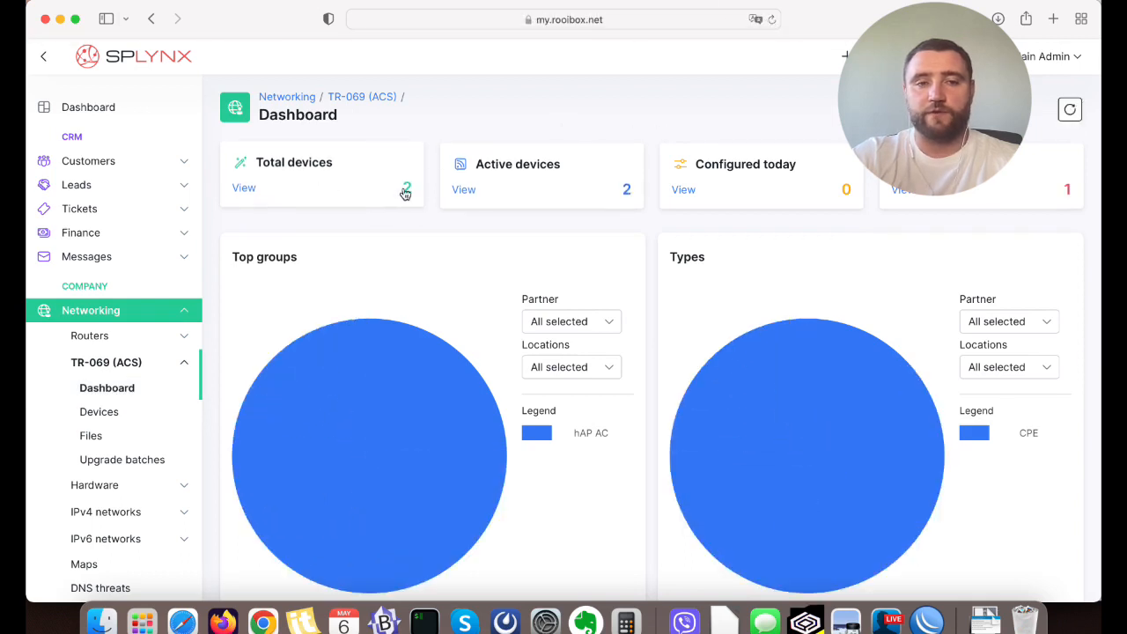
{"action": "left_click", "coordinate": [101, 412]}
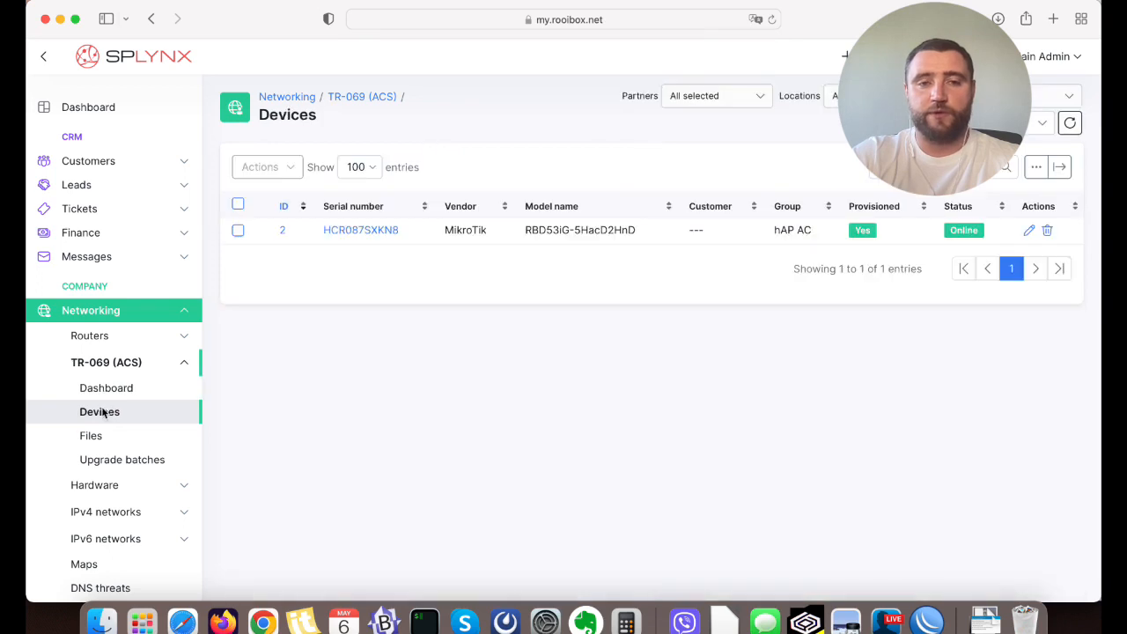
{"action": "left_click", "coordinate": [1069, 123]}
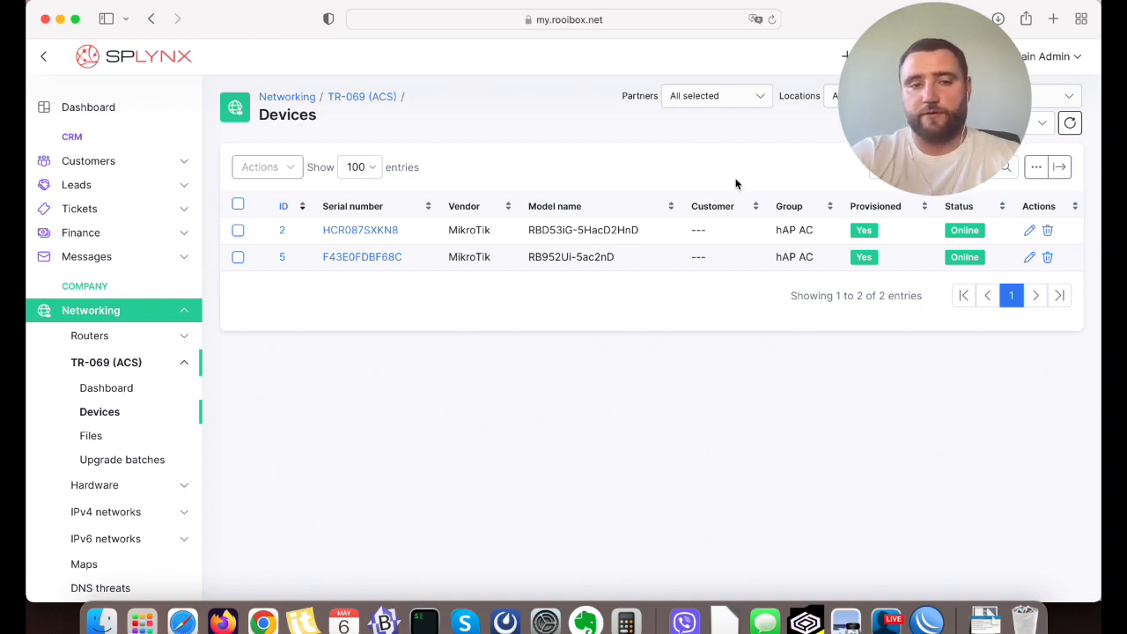
Open the RB952Ui-5ac2nD device and examine its overview, checking the serial number, SW version and IP address.
{"action": "left_click", "coordinate": [374, 257]}
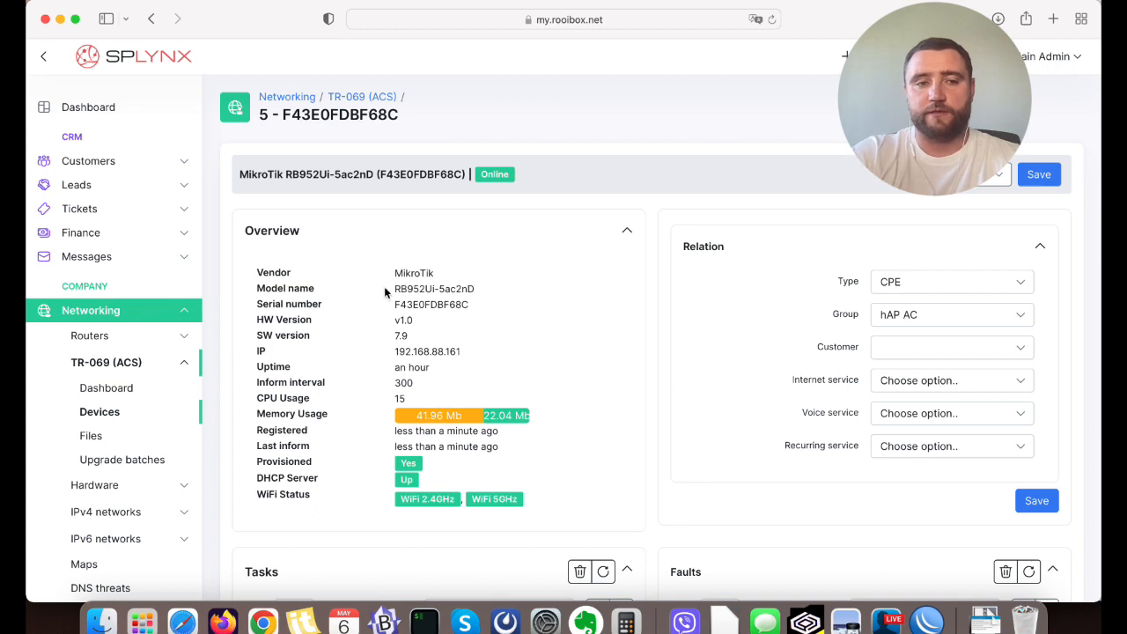
{"action": "double_click", "coordinate": [409, 304]}
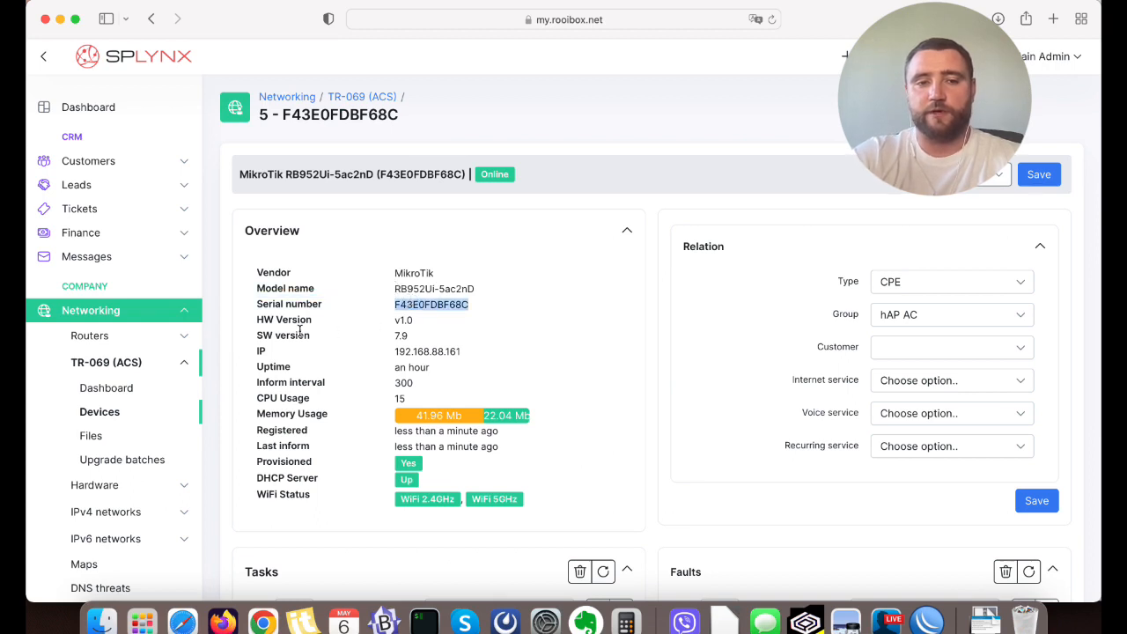
{"action": "triple_click", "coordinate": [398, 340]}
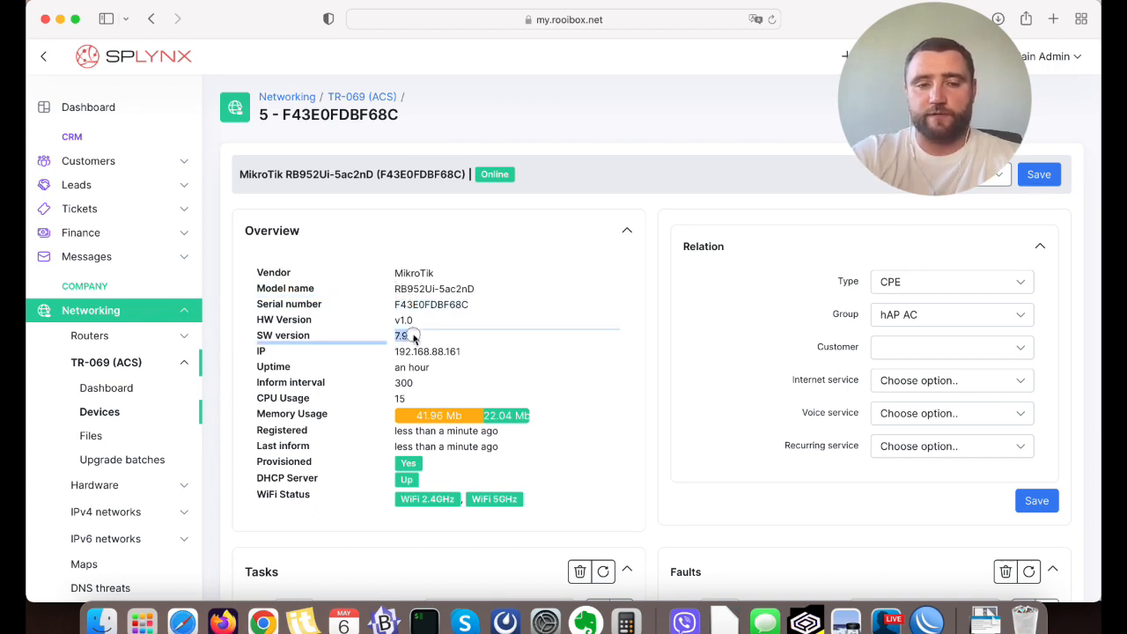
{"action": "triple_click", "coordinate": [398, 336]}
{"action": "left_click", "coordinate": [397, 337]}
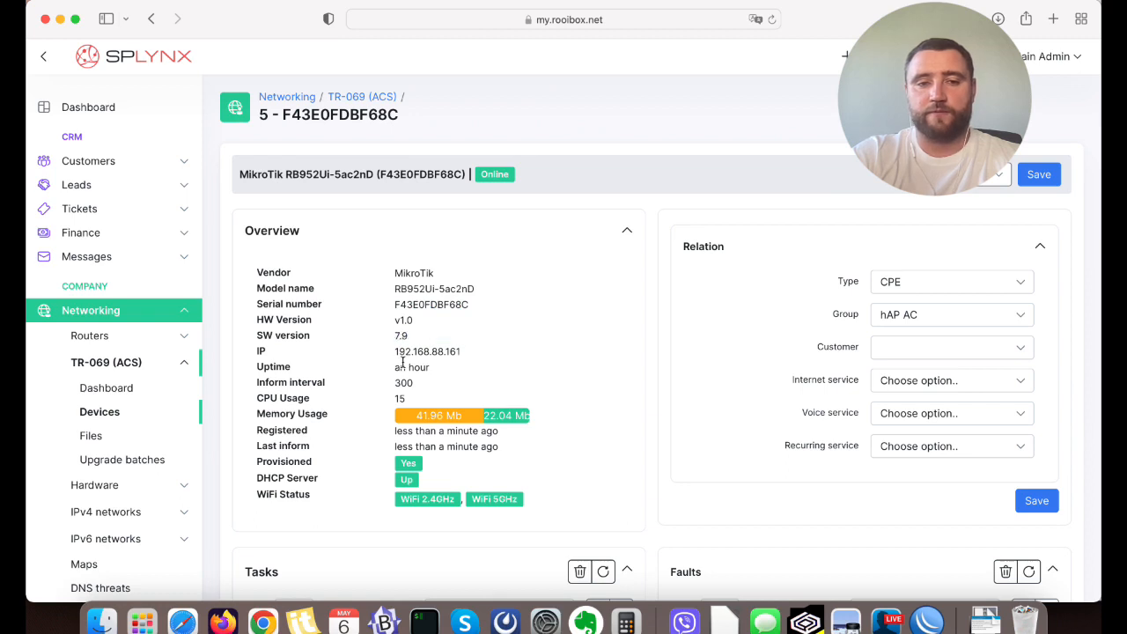
{"action": "mouse_move", "coordinate": [394, 352]}
{"action": "left_mouse_down"}
{"action": "mouse_move", "coordinate": [457, 353]}
{"action": "mouse_move", "coordinate": [394, 351]}
{"action": "left_mouse_up"}
{"action": "left_click", "coordinate": [471, 354]}
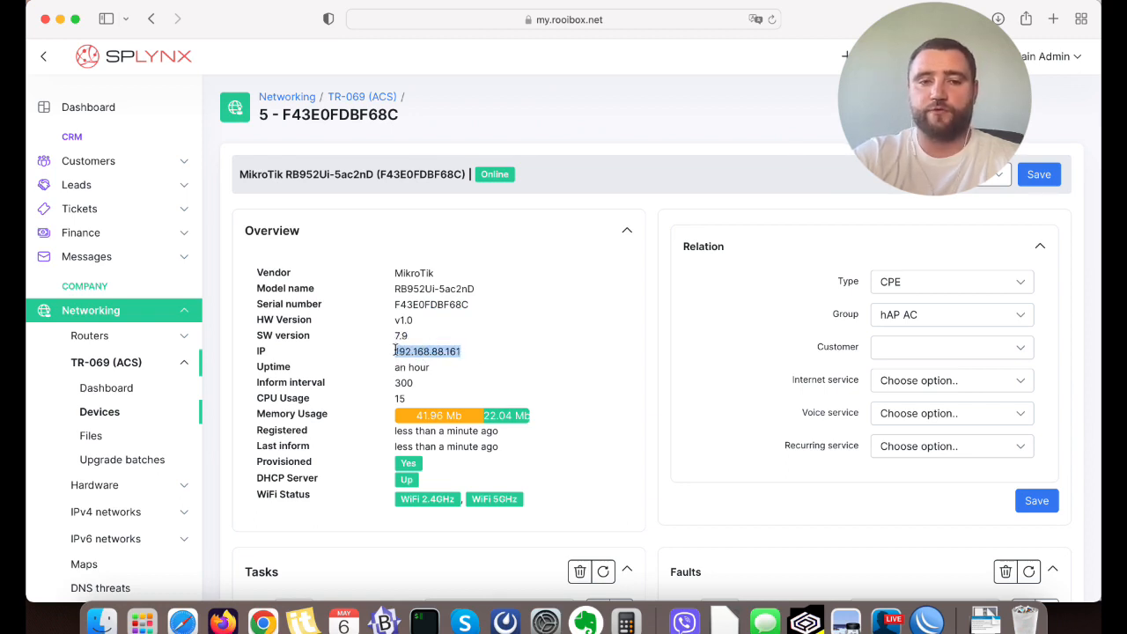
{"action": "left_click", "coordinate": [395, 350]}
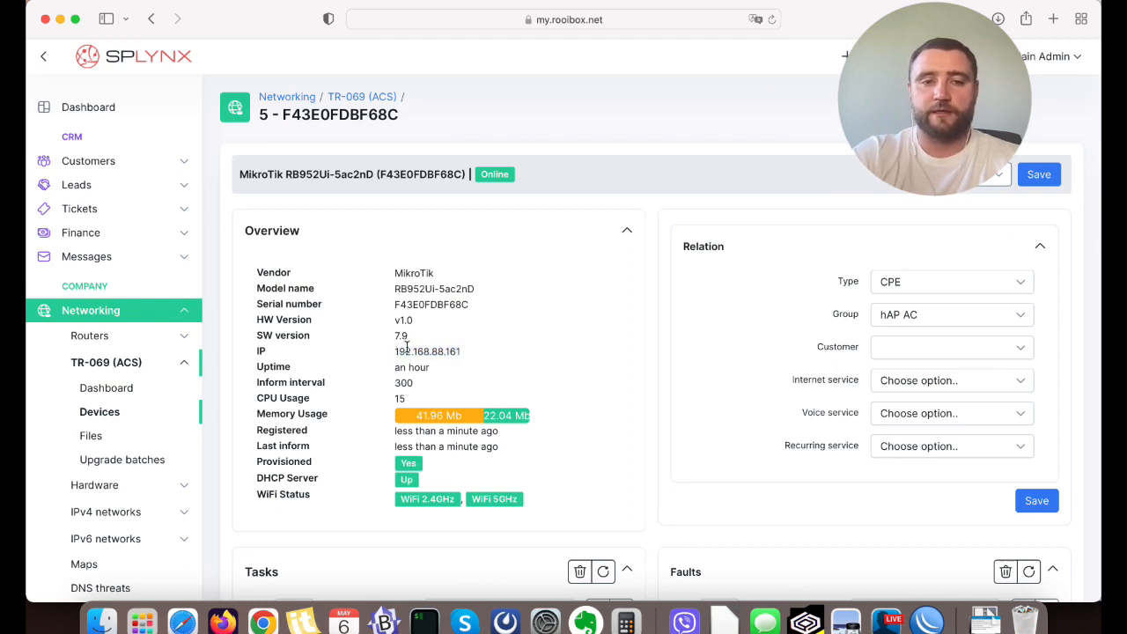
{"action": "left_click_drag", "start_coordinate": [398, 351], "coordinate": [490, 350]}
{"action": "left_click", "coordinate": [491, 349]}
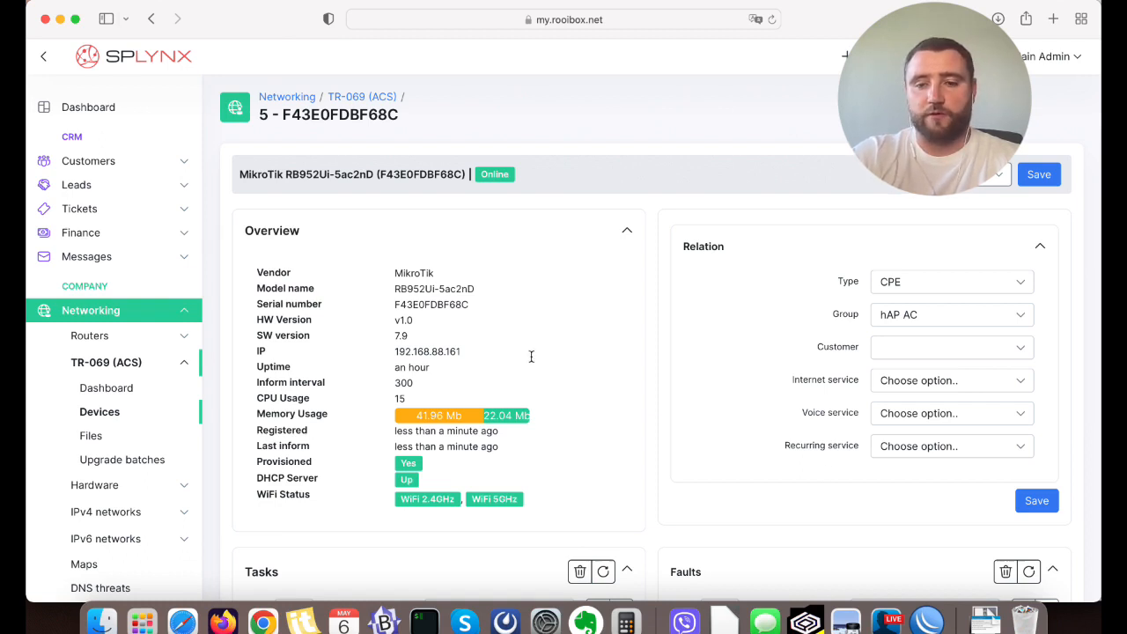
Switch to WinBox to view the router's TR069 log, then view the "Let's try it!" checklist in ACS_presentation.pdf.
{"action": "left_click", "coordinate": [928, 623]}
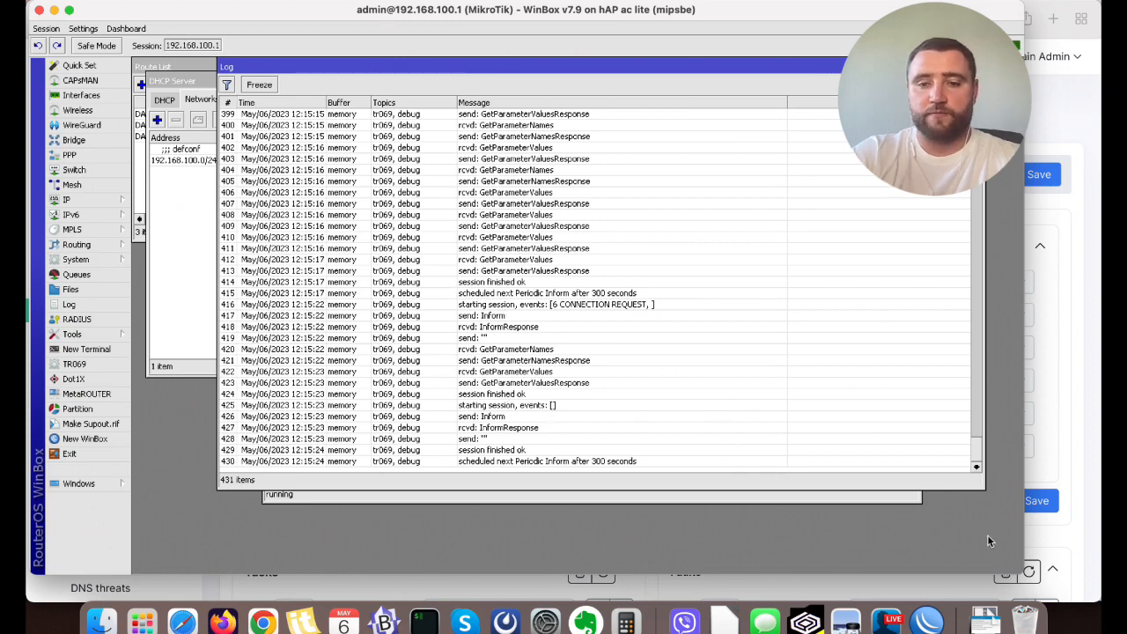
{"action": "left_click", "coordinate": [845, 622]}
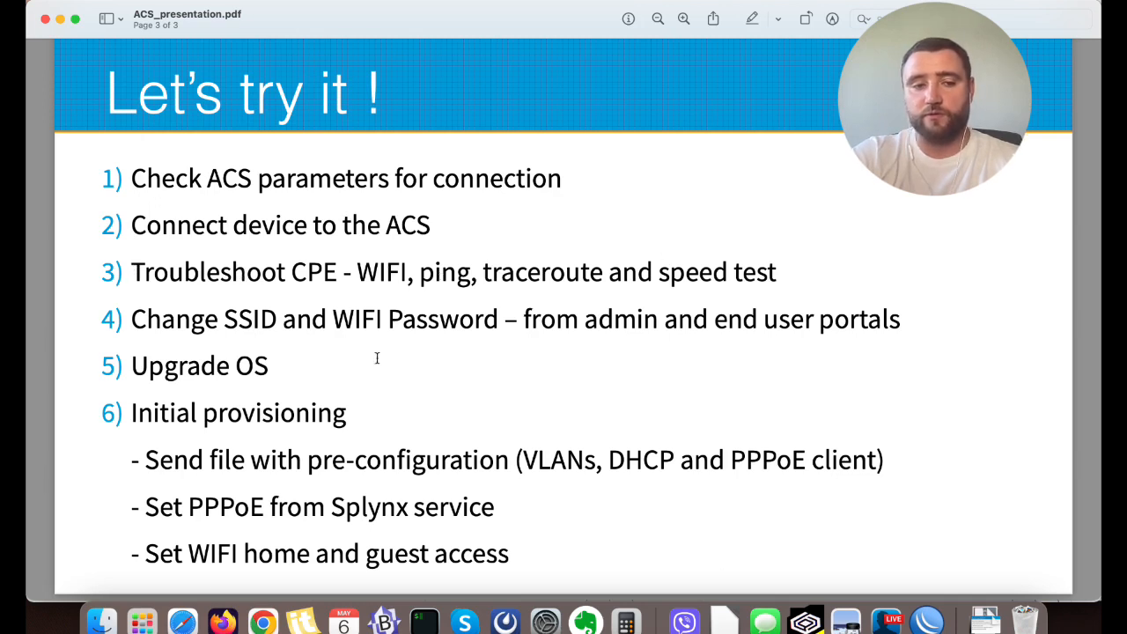
Return to Splynx in Safari and review the device's Overview, Relation, Tasks and Faults sections.
{"action": "left_click", "coordinate": [183, 622]}
{"action": "scroll", "coordinate": [701, 165], "scroll_direction": "down", "scroll_amount": 3}
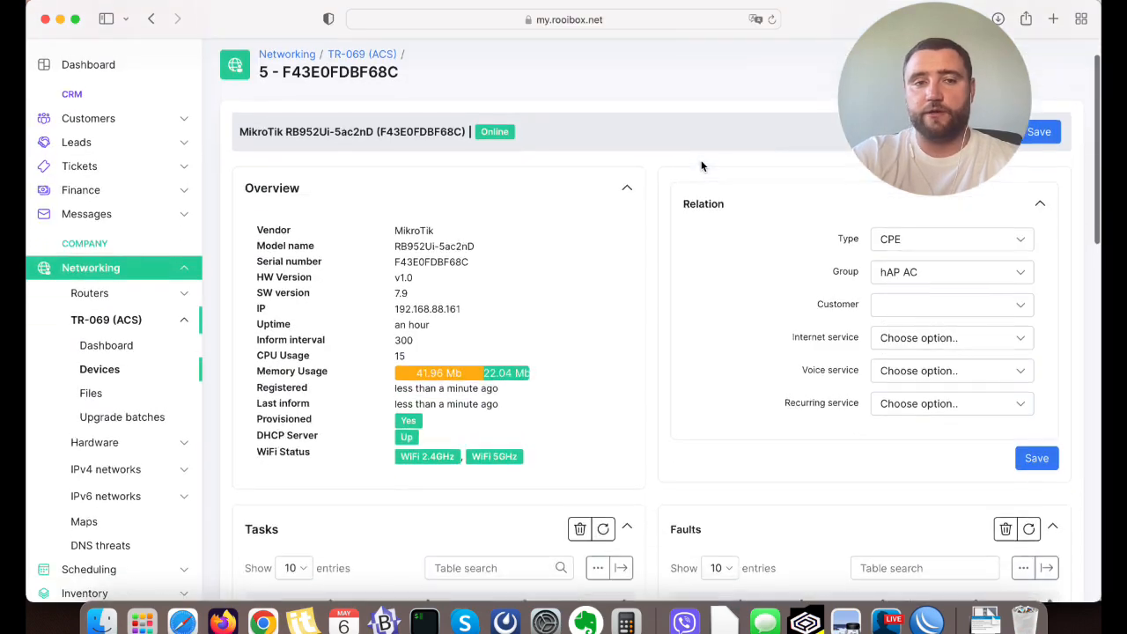
{"action": "scroll", "coordinate": [701, 166], "scroll_direction": "down", "scroll_amount": 2}
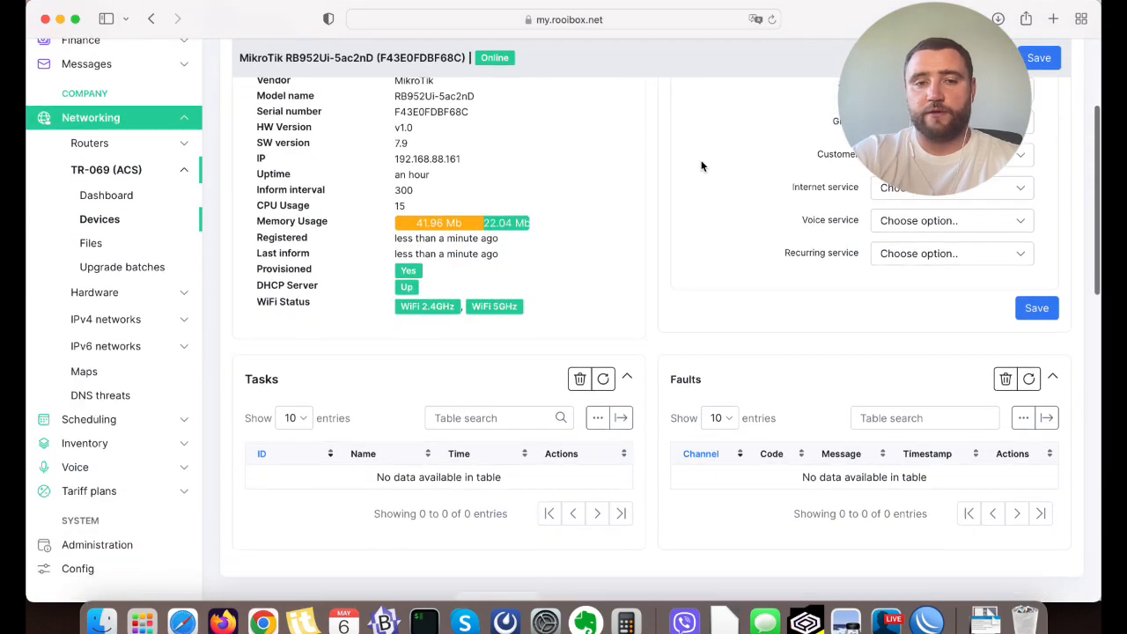
{"action": "scroll", "coordinate": [702, 165], "scroll_direction": "up", "scroll_amount": 1}
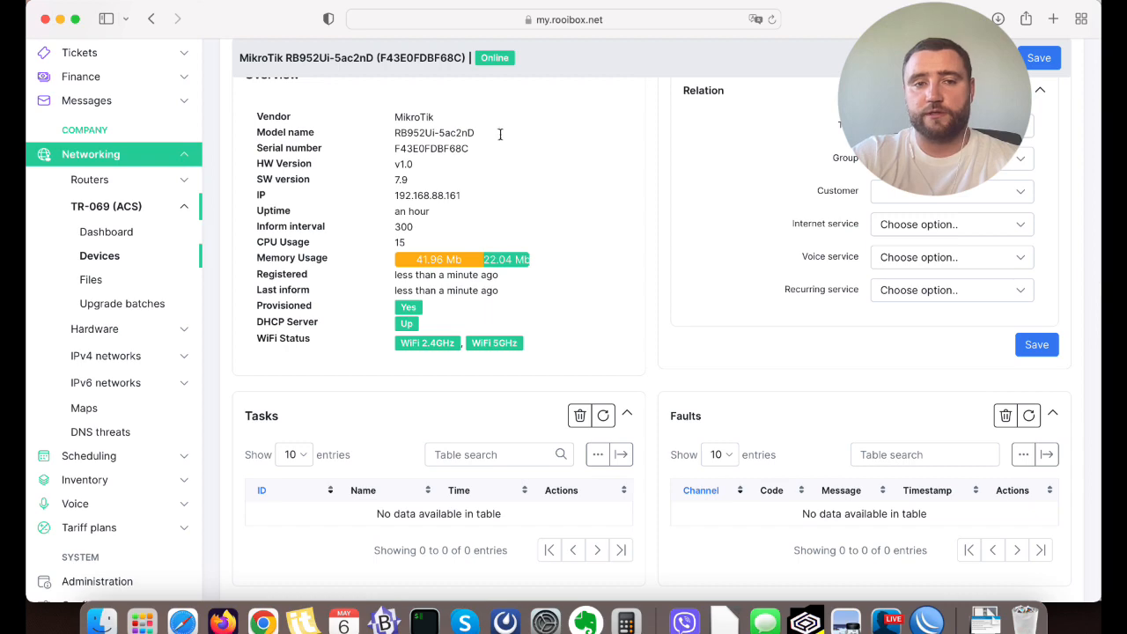
{"action": "scroll", "coordinate": [649, 171], "scroll_direction": "down", "scroll_amount": 8}
{"action": "scroll", "coordinate": [649, 170], "scroll_direction": "up", "scroll_amount": 5}
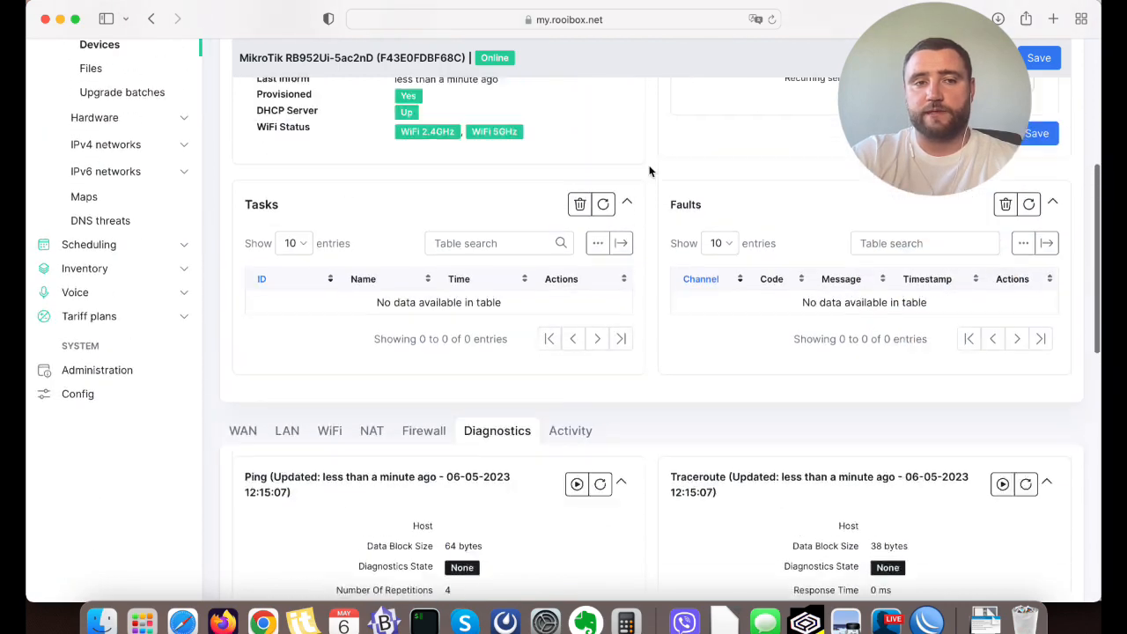
{"action": "scroll", "coordinate": [649, 171], "scroll_direction": "up", "scroll_amount": 1}
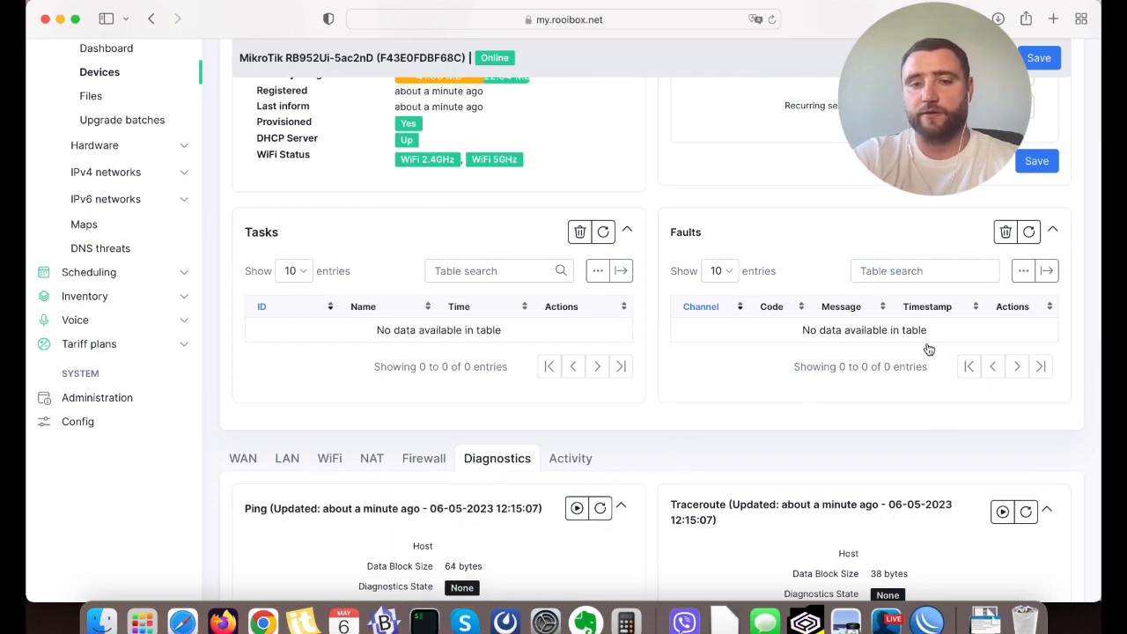
{"action": "scroll", "coordinate": [725, 370], "scroll_direction": "down", "scroll_amount": 1}
{"action": "scroll", "coordinate": [726, 376], "scroll_direction": "down", "scroll_amount": 4}
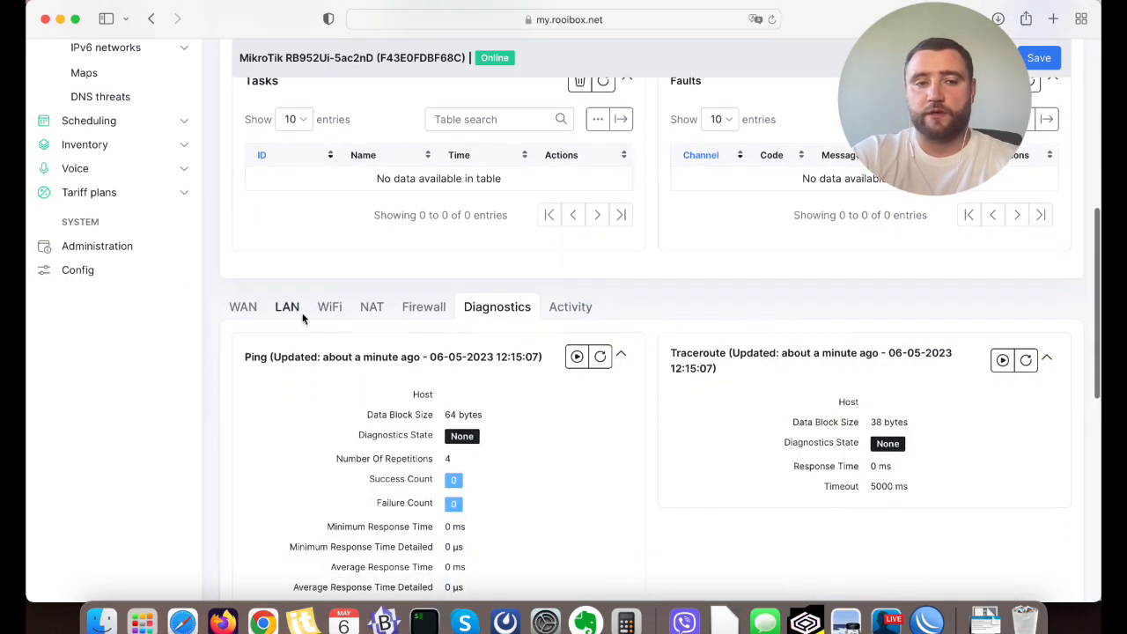
Review the device's WAN information for Ethernet 1 and IPoE 1, checking the IP address and DHCP server.
{"action": "left_click", "coordinate": [227, 311]}
{"action": "scroll", "coordinate": [435, 286], "scroll_direction": "down", "scroll_amount": 3}
{"action": "scroll", "coordinate": [436, 286], "scroll_direction": "down", "scroll_amount": 2}
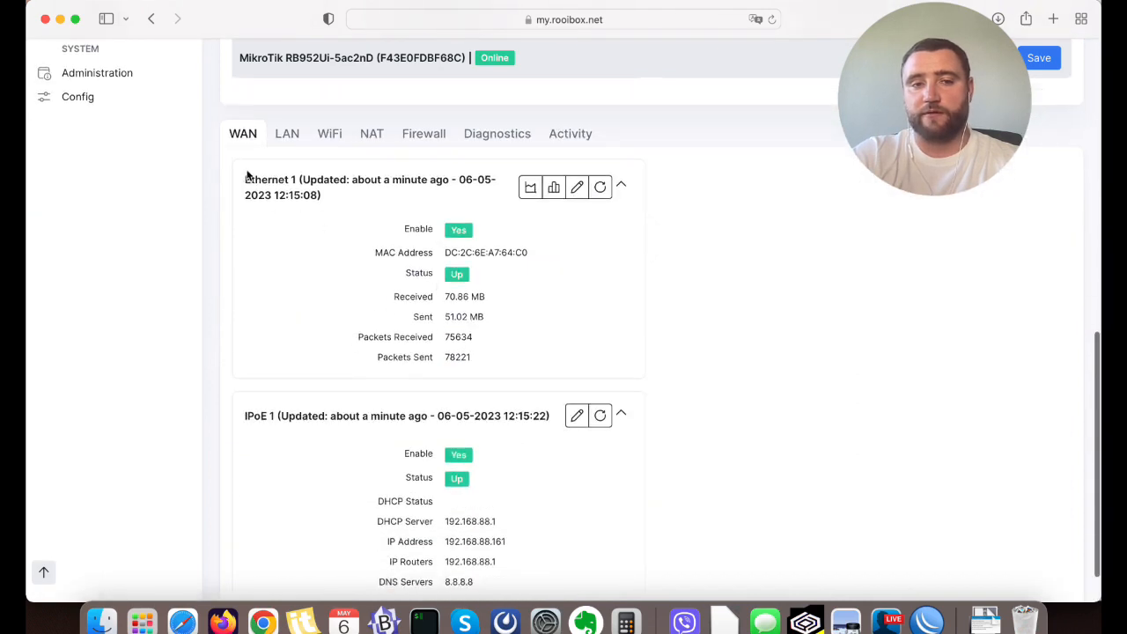
{"action": "scroll", "coordinate": [302, 326], "scroll_direction": "down", "scroll_amount": 3}
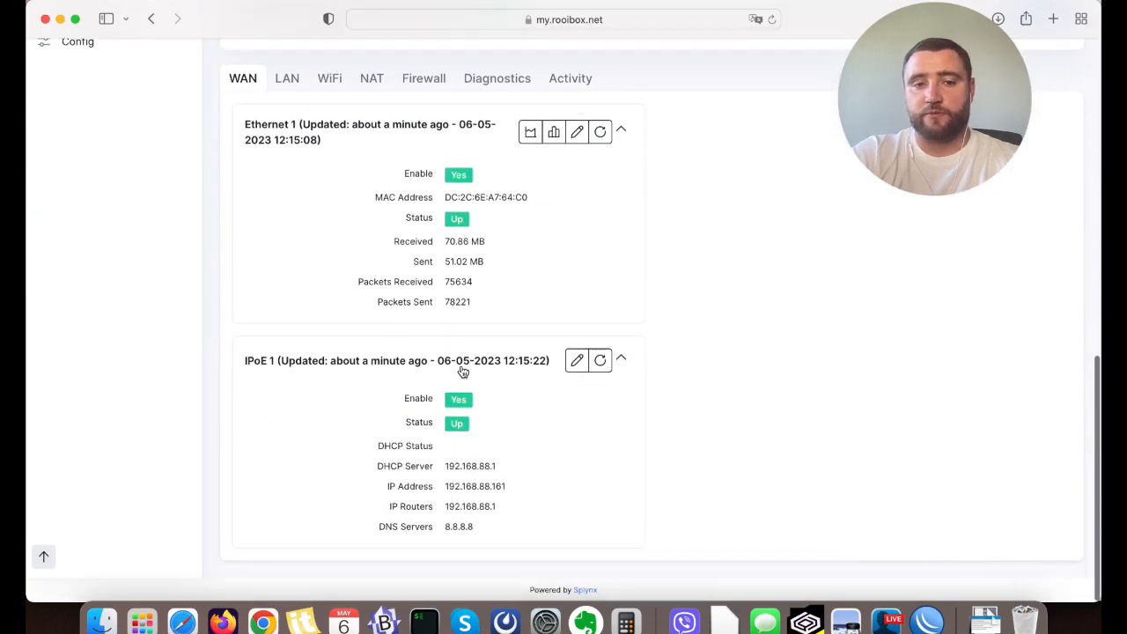
{"action": "left_click_drag", "start_coordinate": [446, 473], "coordinate": [510, 499]}
{"action": "left_click", "coordinate": [485, 484]}
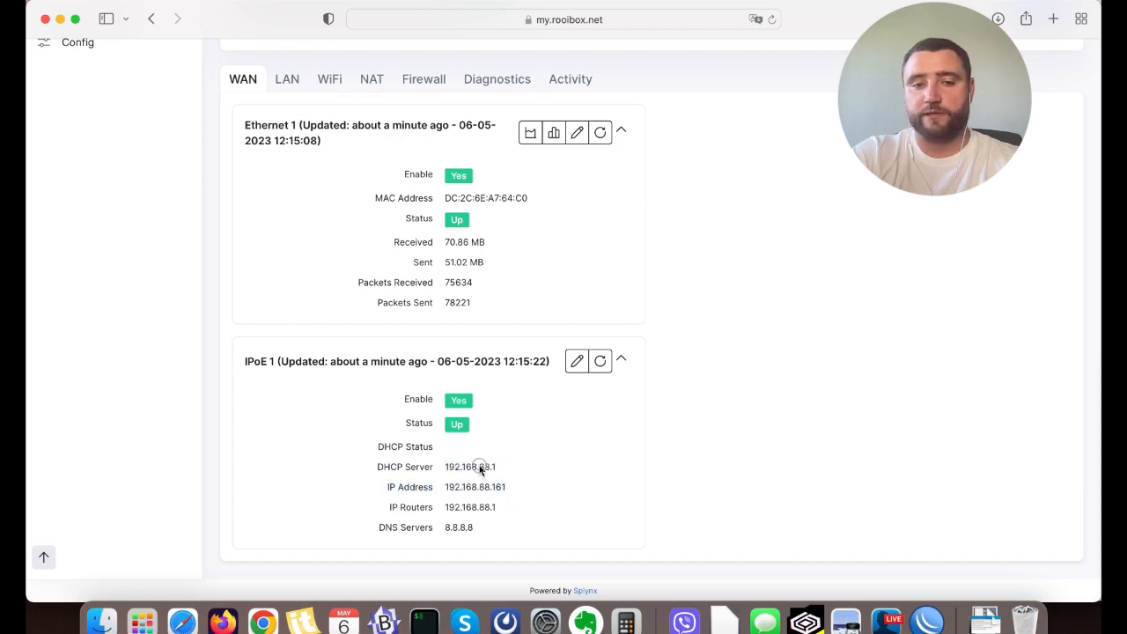
{"action": "double_click", "coordinate": [480, 468]}
{"action": "left_click", "coordinate": [478, 462]}
{"action": "scroll", "coordinate": [478, 462], "scroll_direction": "up", "scroll_amount": 2}
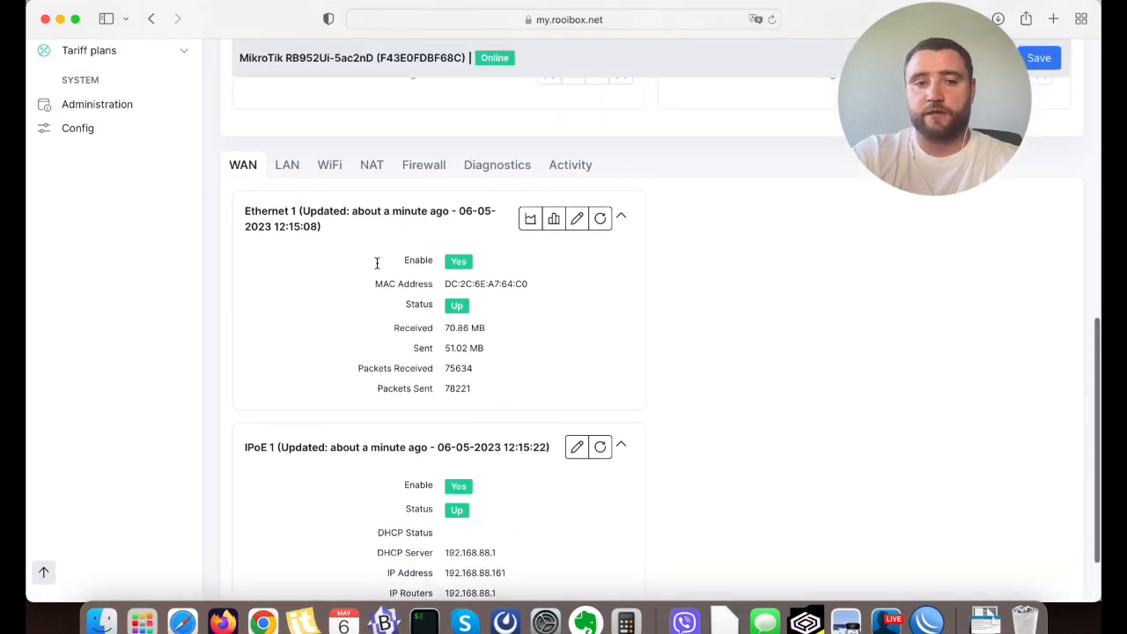
Review the device's LAN information, covering the hosts, DHCP Server 1 and the Ethernet ports.
{"action": "left_click", "coordinate": [291, 167]}
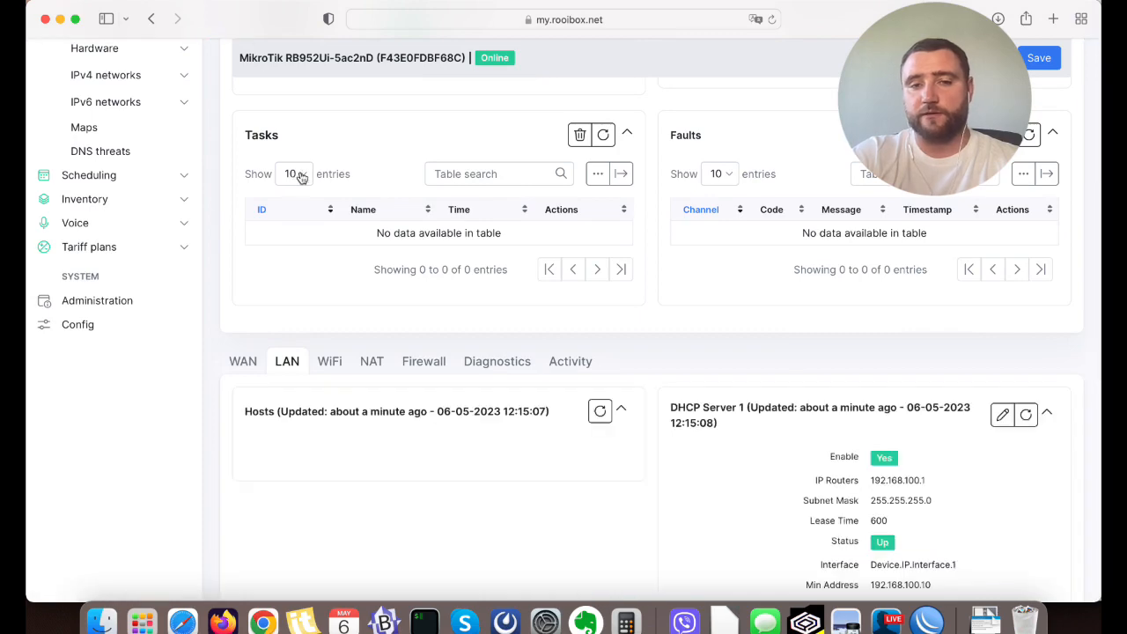
{"action": "scroll", "coordinate": [543, 312], "scroll_direction": "down", "scroll_amount": 2}
{"action": "scroll", "coordinate": [544, 318], "scroll_direction": "down", "scroll_amount": 5}
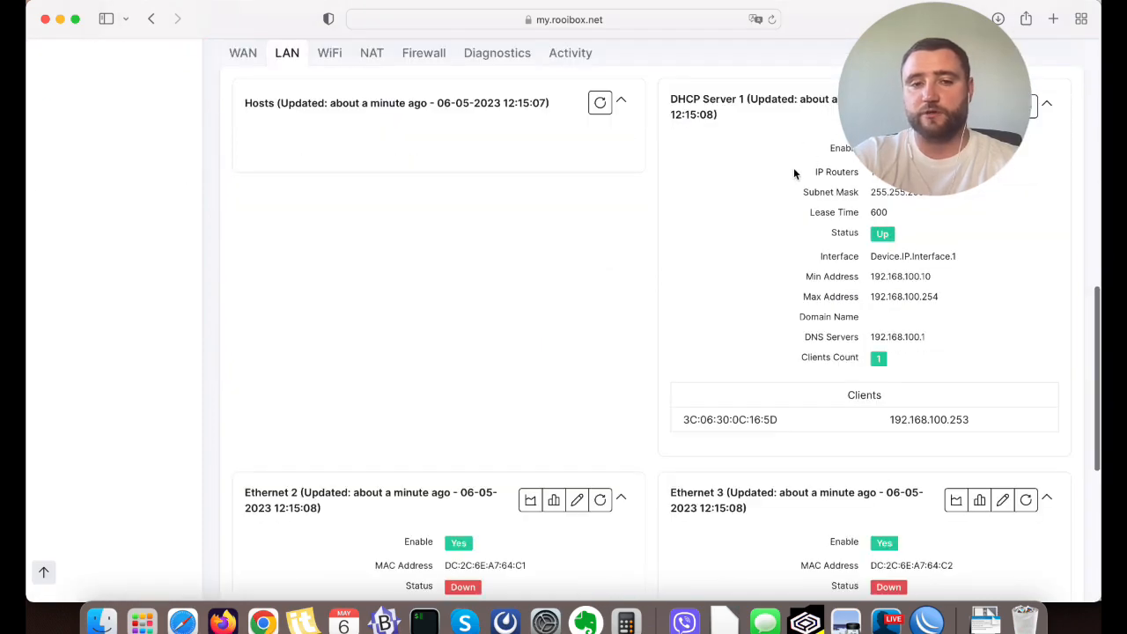
{"action": "scroll", "coordinate": [582, 290], "scroll_direction": "down", "scroll_amount": 4}
{"action": "scroll", "coordinate": [582, 290], "scroll_direction": "up", "scroll_amount": 2}
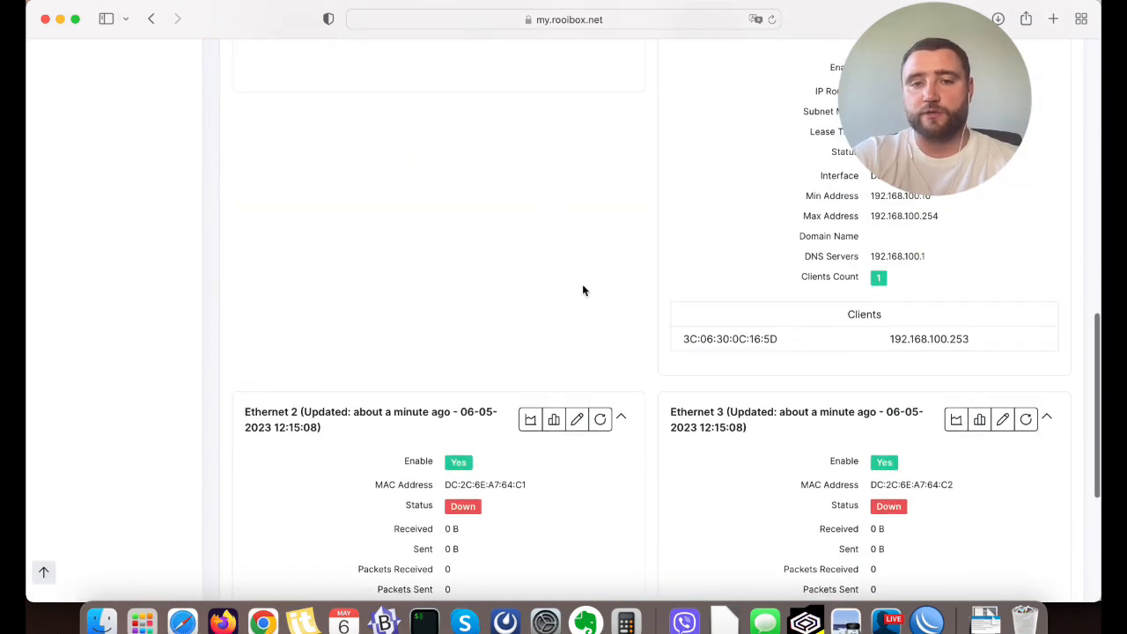
{"action": "scroll", "coordinate": [582, 290], "scroll_direction": "down", "scroll_amount": 5}
{"action": "scroll", "coordinate": [582, 290], "scroll_direction": "up", "scroll_amount": 10}
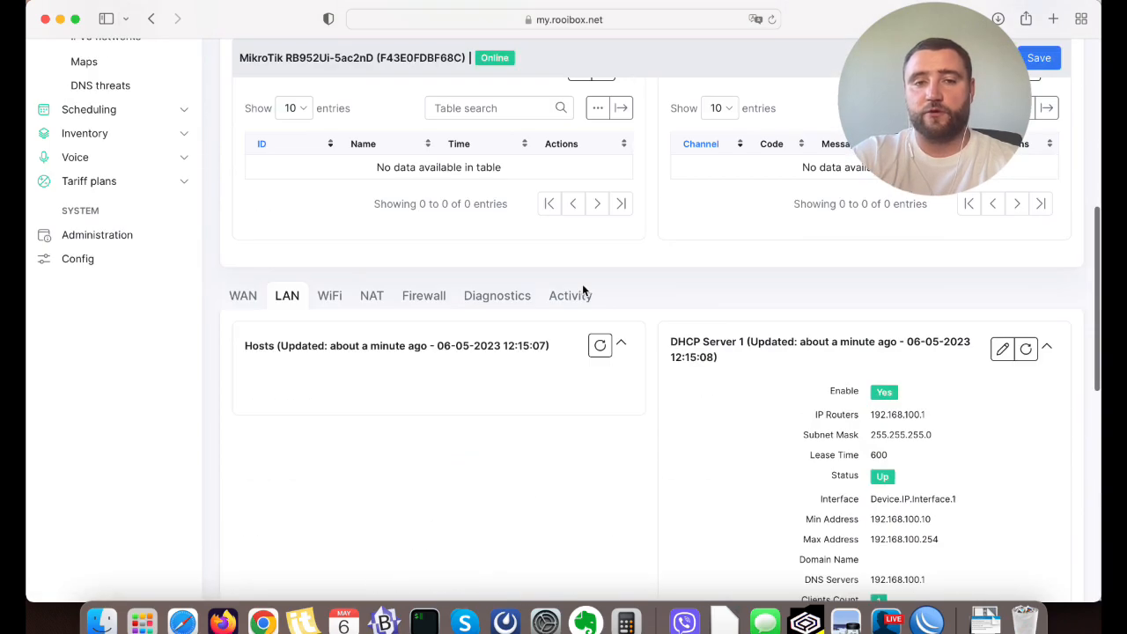
{"action": "scroll", "coordinate": [440, 393], "scroll_direction": "up", "scroll_amount": 6}
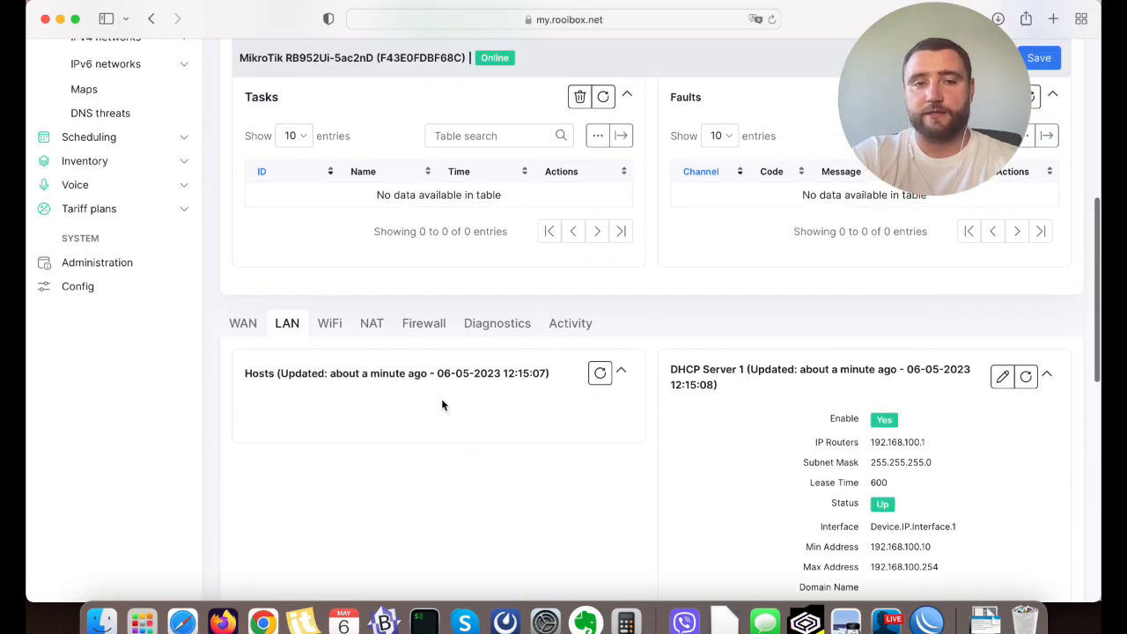
Return to the Devices list, open the RBD53iG-5HacD2HnD device and examine its LAN hosts.
{"action": "left_click", "coordinate": [99, 204]}
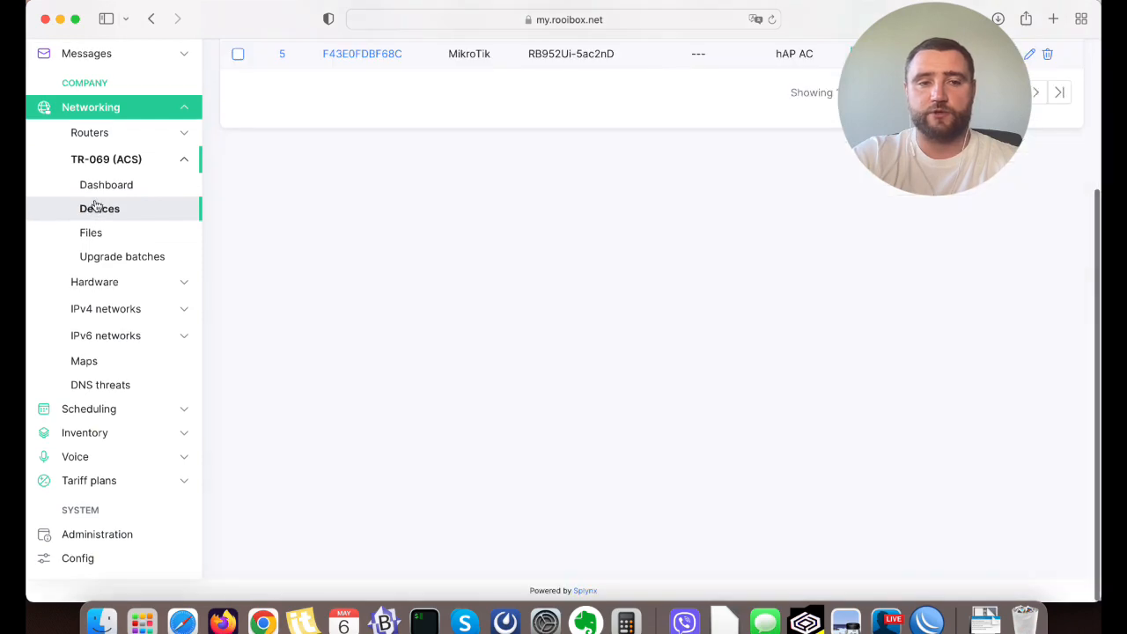
{"action": "scroll", "coordinate": [442, 186], "scroll_direction": "up", "scroll_amount": 2}
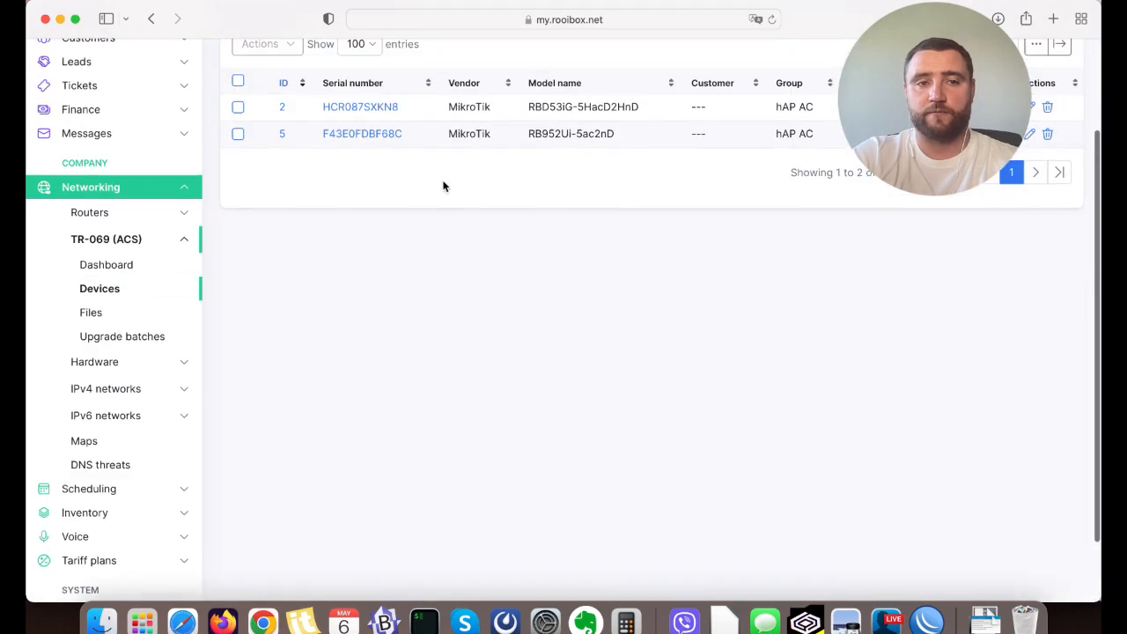
{"action": "left_click", "coordinate": [365, 107]}
{"action": "scroll", "coordinate": [520, 137], "scroll_direction": "down", "scroll_amount": 8}
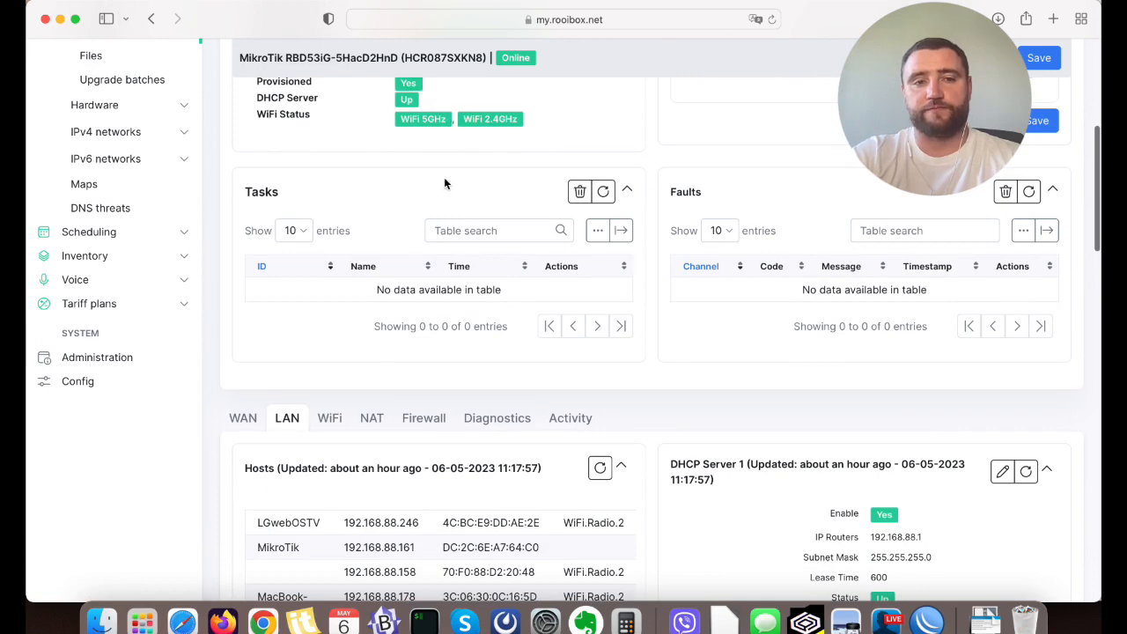
{"action": "scroll", "coordinate": [385, 165], "scroll_direction": "down", "scroll_amount": 4}
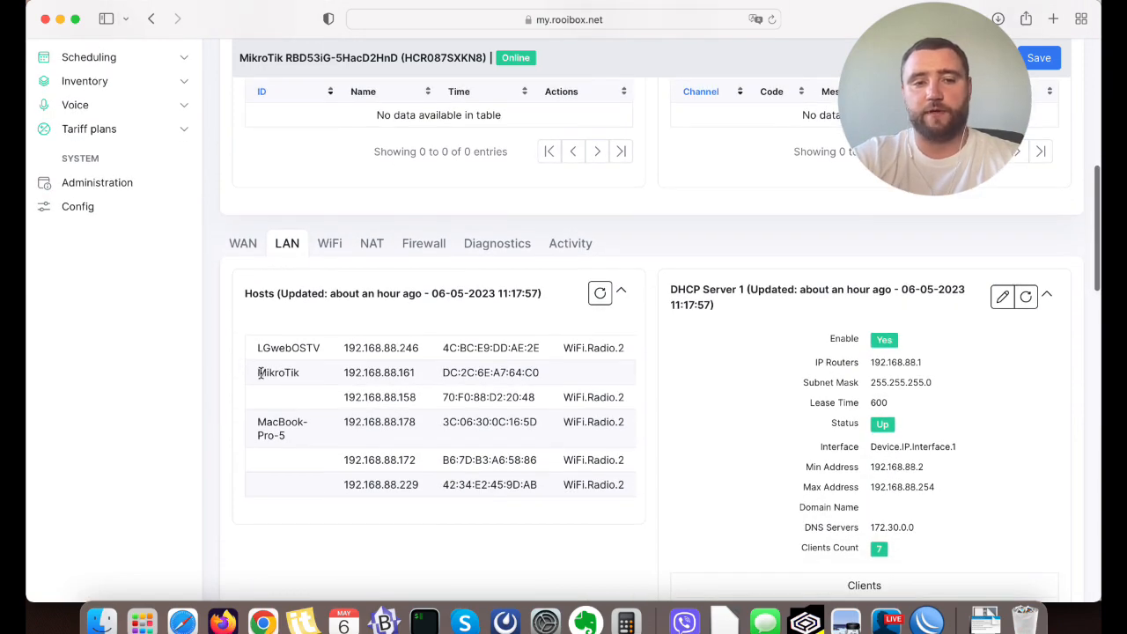
{"action": "triple_click", "coordinate": [257, 427]}
{"action": "left_click", "coordinate": [267, 427]}
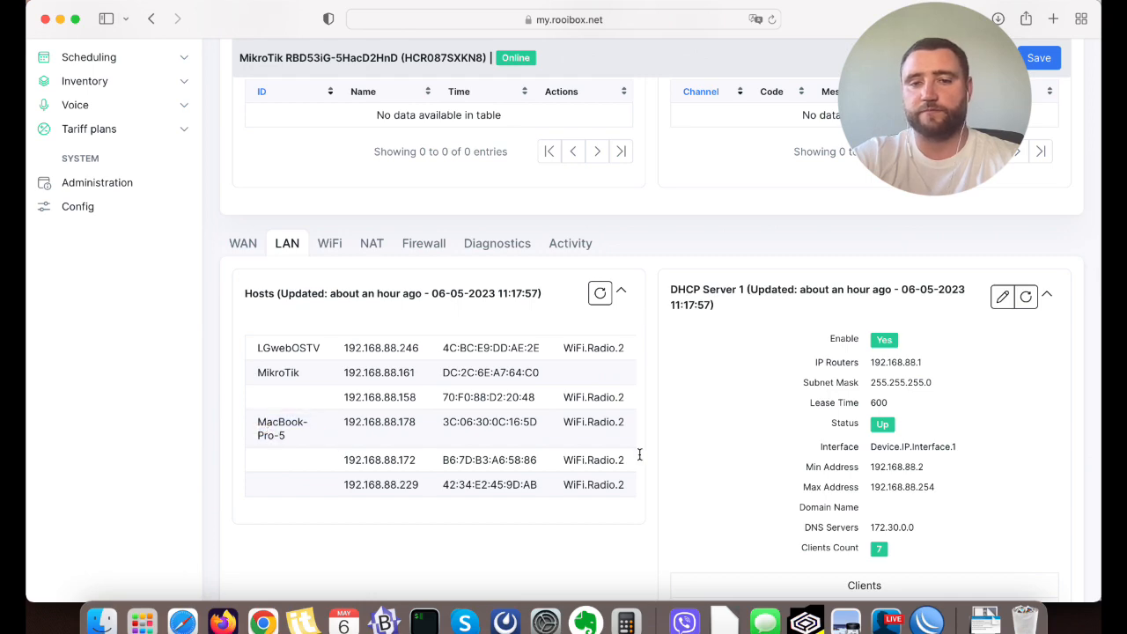
Examine the client list of DHCP Server 1 and compare it with the LAN hosts table.
{"action": "scroll", "coordinate": [640, 459], "scroll_direction": "down", "scroll_amount": 3}
{"action": "scroll", "coordinate": [759, 424], "scroll_direction": "down", "scroll_amount": 5}
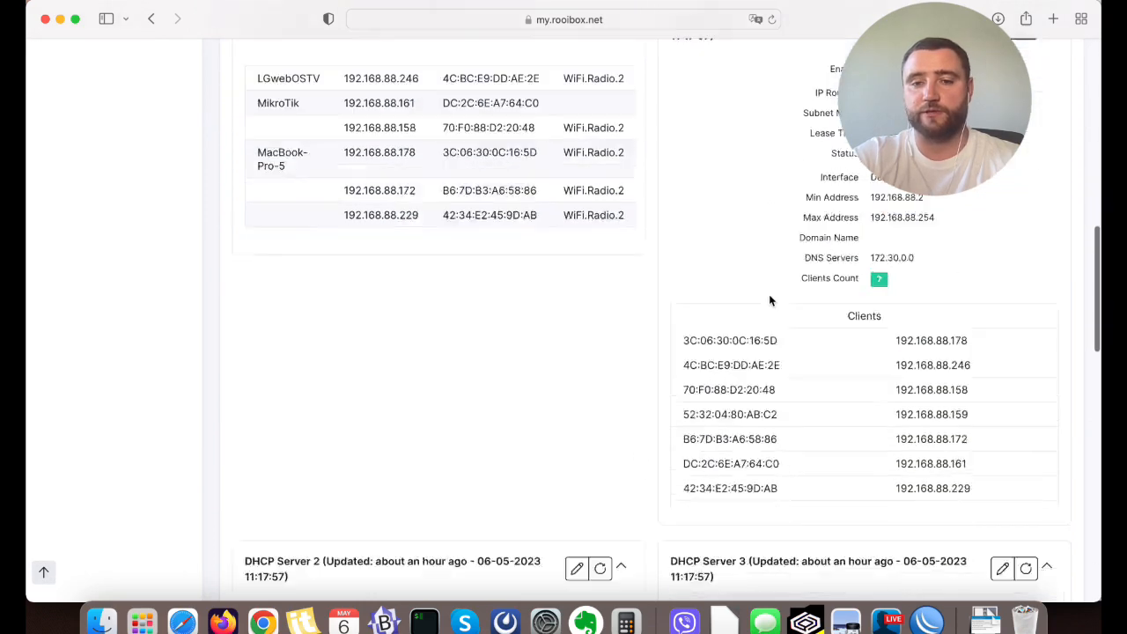
{"action": "scroll", "coordinate": [855, 311], "scroll_direction": "up", "scroll_amount": 1}
{"action": "scroll", "coordinate": [856, 312], "scroll_direction": "up", "scroll_amount": 2}
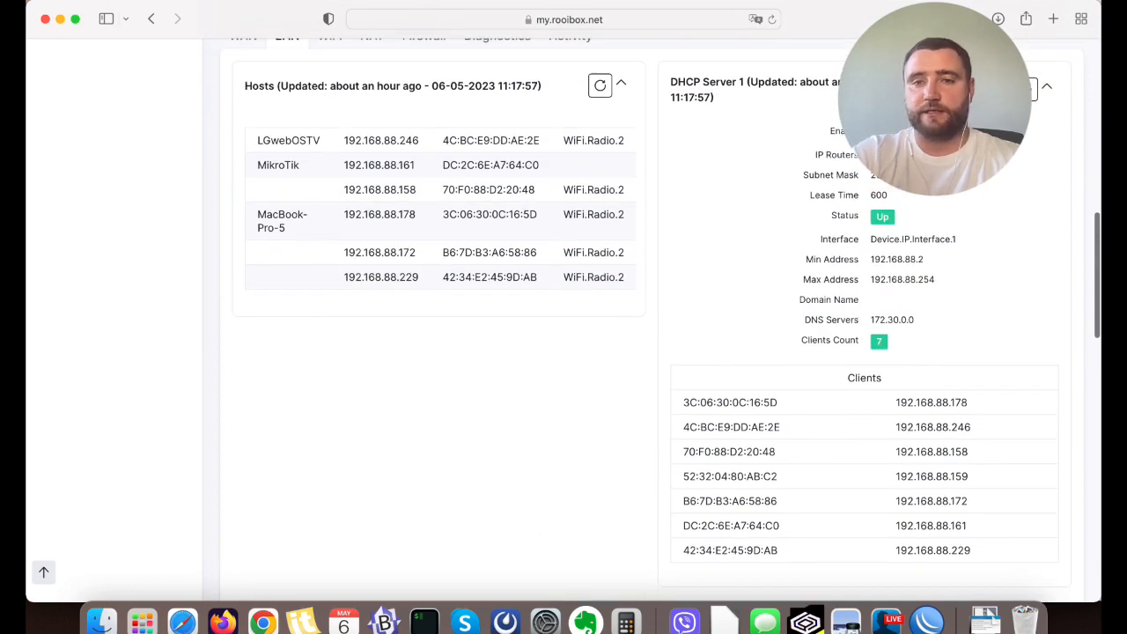
{"action": "scroll", "coordinate": [777, 255], "scroll_direction": "up", "scroll_amount": 3}
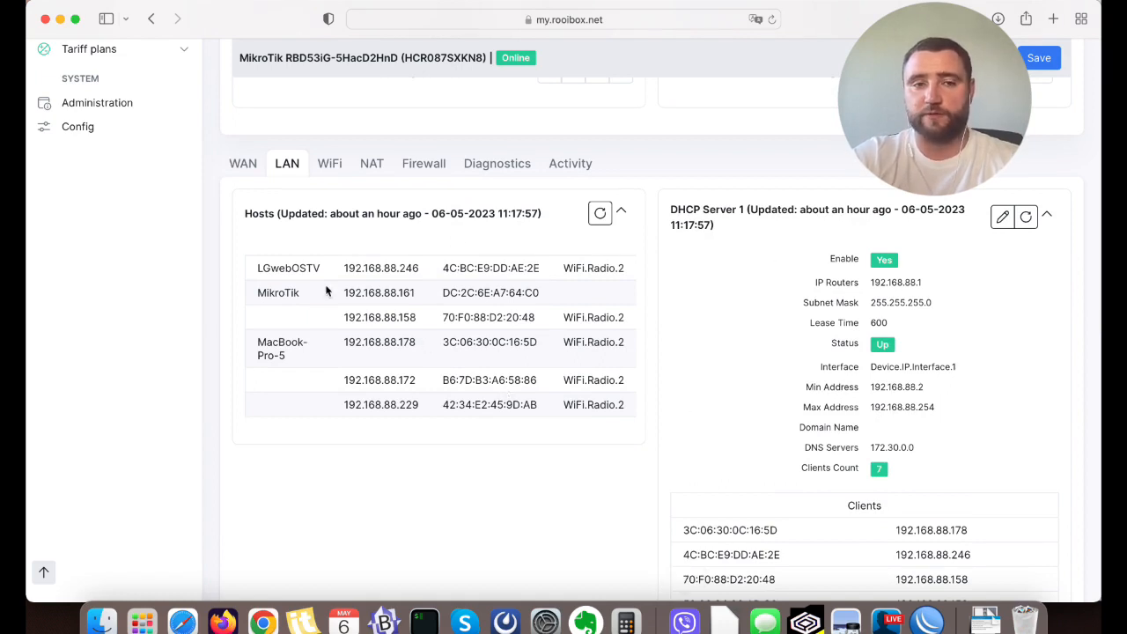
Review the RBD53iG-5HacD2HnD device's WiFi interfaces, checking the SSID of the first 5GHz network.
{"action": "left_click", "coordinate": [329, 163]}
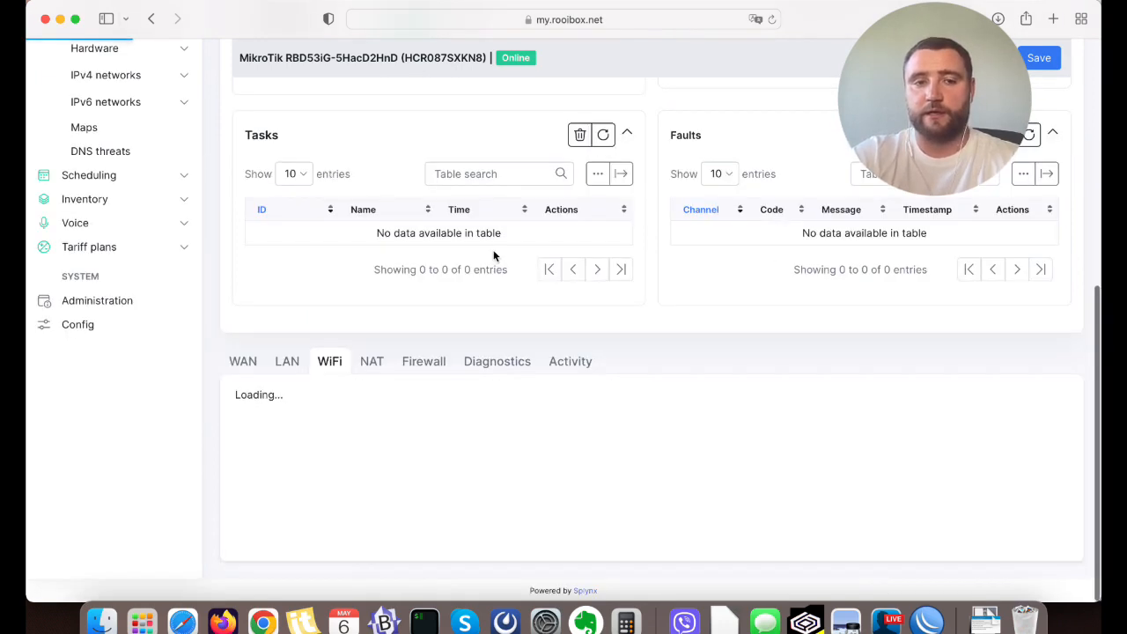
{"action": "scroll", "coordinate": [495, 256], "scroll_direction": "down", "scroll_amount": 5}
{"action": "left_click_drag", "start_coordinate": [446, 270], "coordinate": [535, 269]}
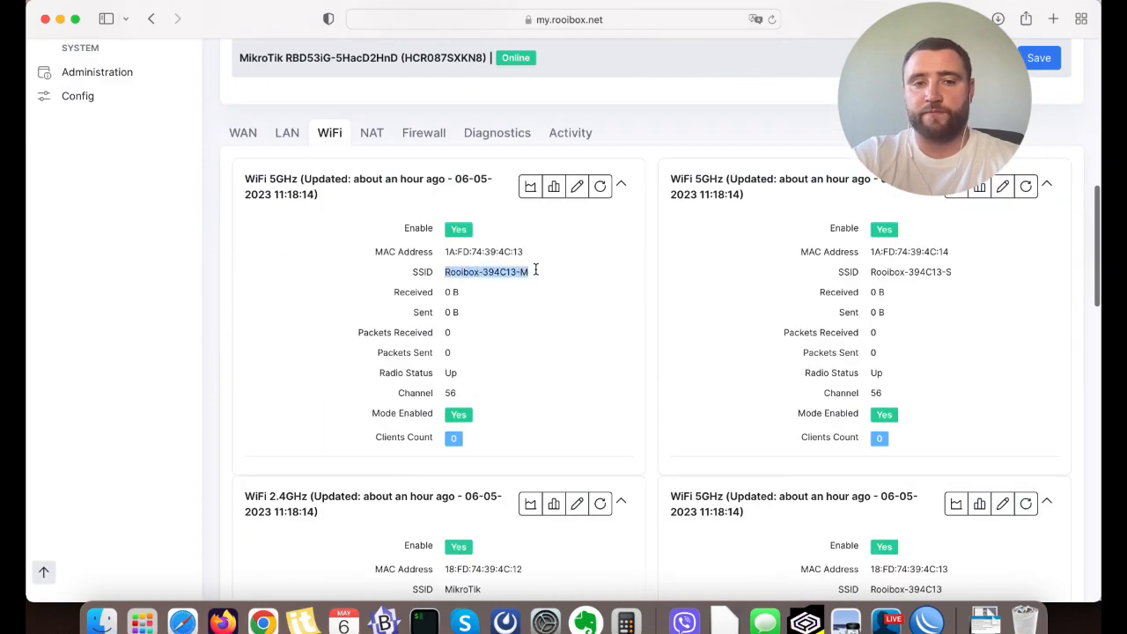
{"action": "left_click", "coordinate": [511, 296]}
{"action": "scroll", "coordinate": [871, 311], "scroll_direction": "down", "scroll_amount": 2}
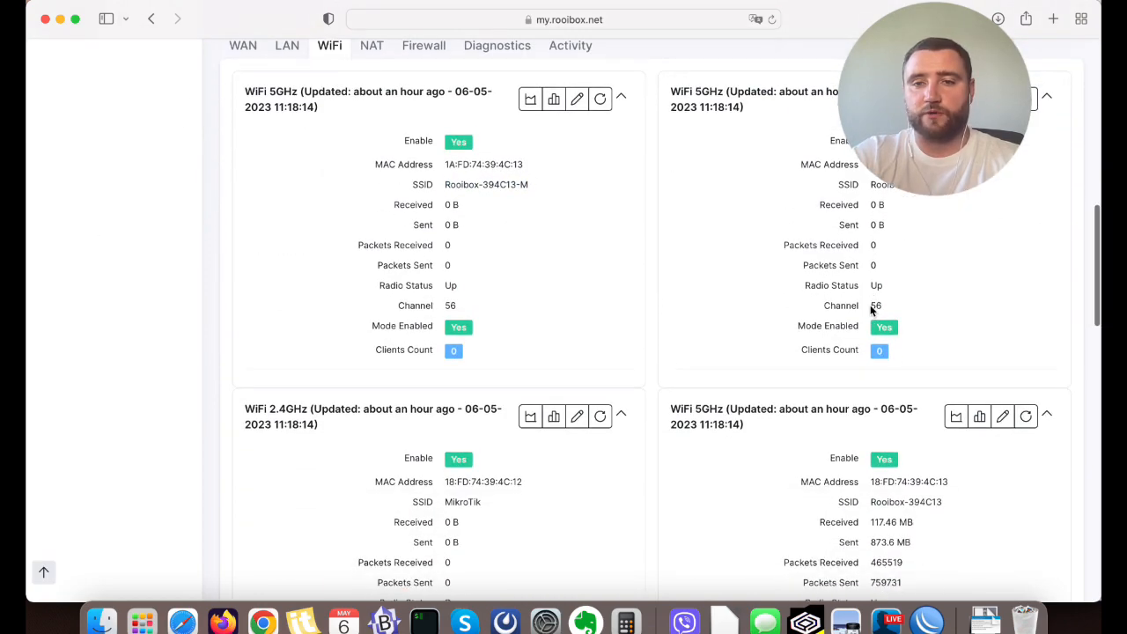
Review the device's WiFi networks, checking the first 5GHz SSID and the radio status of the 2.4GHz interface.
{"action": "double_click", "coordinate": [465, 184]}
{"action": "scroll", "coordinate": [818, 255], "scroll_direction": "down", "scroll_amount": 5}
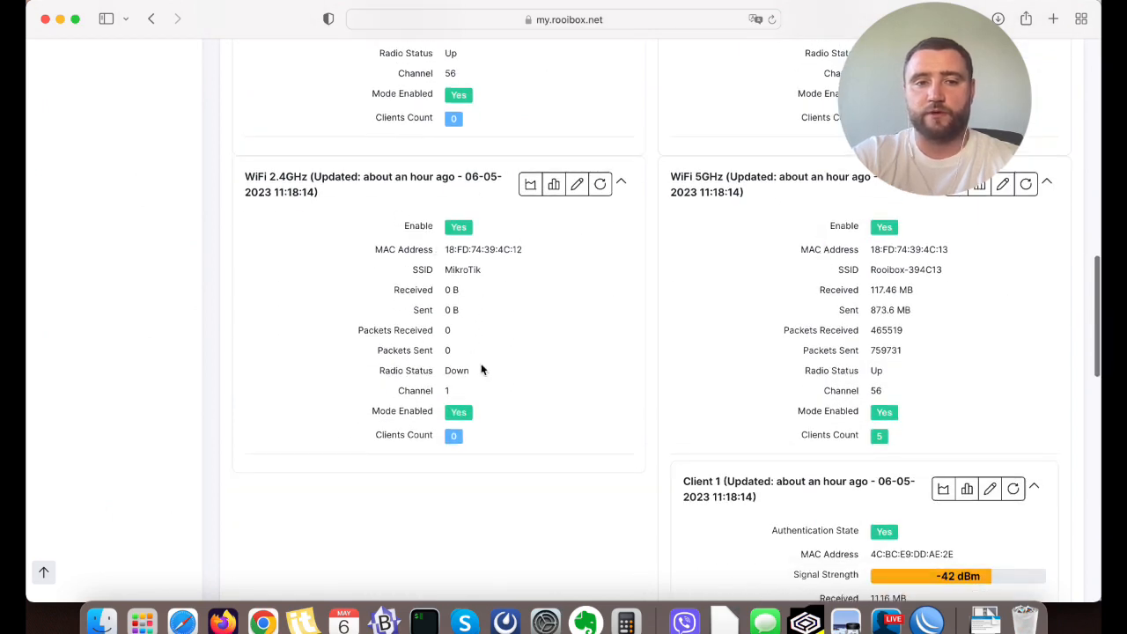
{"action": "left_click_drag", "start_coordinate": [473, 375], "coordinate": [374, 377]}
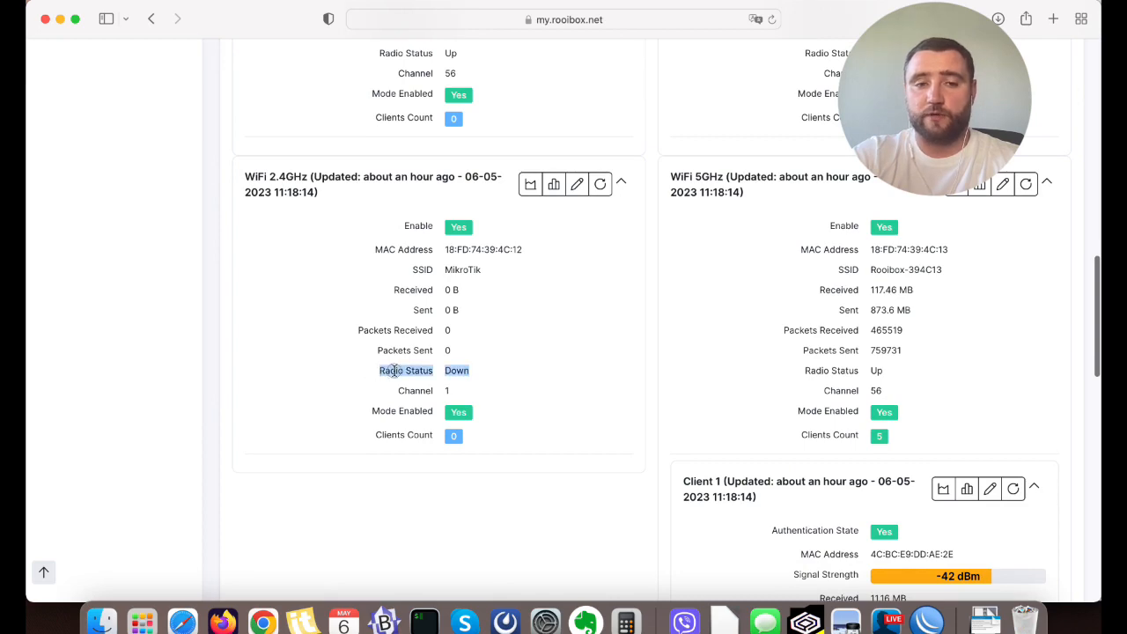
{"action": "scroll", "coordinate": [806, 345], "scroll_direction": "down", "scroll_amount": 3}
{"action": "scroll", "coordinate": [807, 345], "scroll_direction": "up", "scroll_amount": 10}
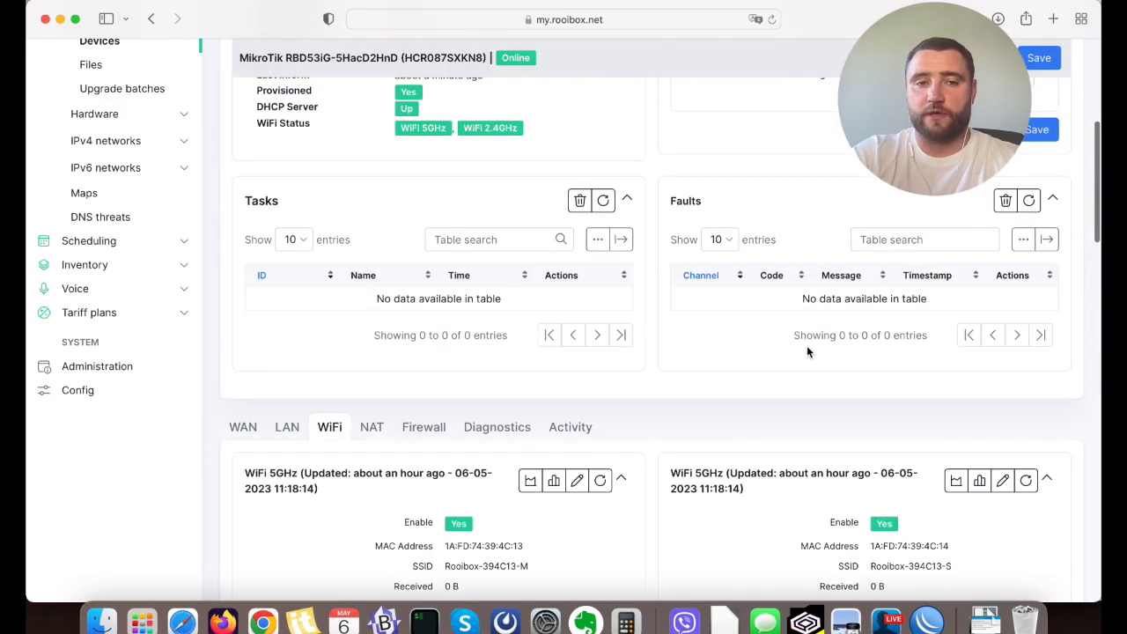
Review the device's NAT rules across the dstnat and srcnat chains, and open its firewall rules.
{"action": "left_click", "coordinate": [369, 428]}
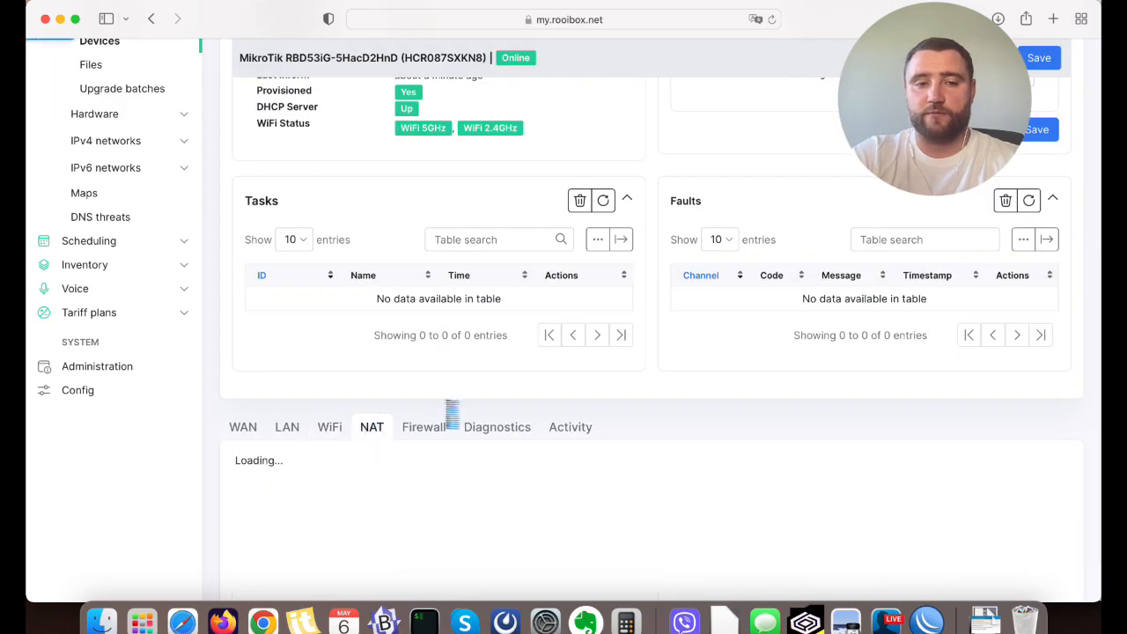
{"action": "scroll", "coordinate": [523, 358], "scroll_direction": "down", "scroll_amount": 2}
{"action": "scroll", "coordinate": [523, 359], "scroll_direction": "down", "scroll_amount": 4}
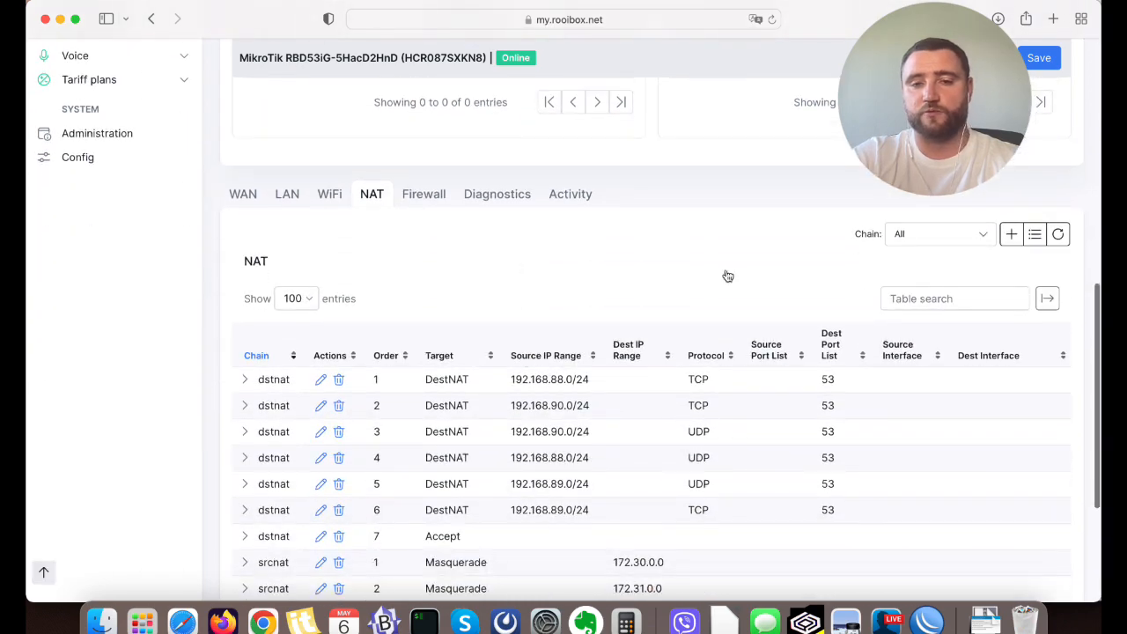
{"action": "scroll", "coordinate": [726, 273], "scroll_direction": "down", "scroll_amount": 5}
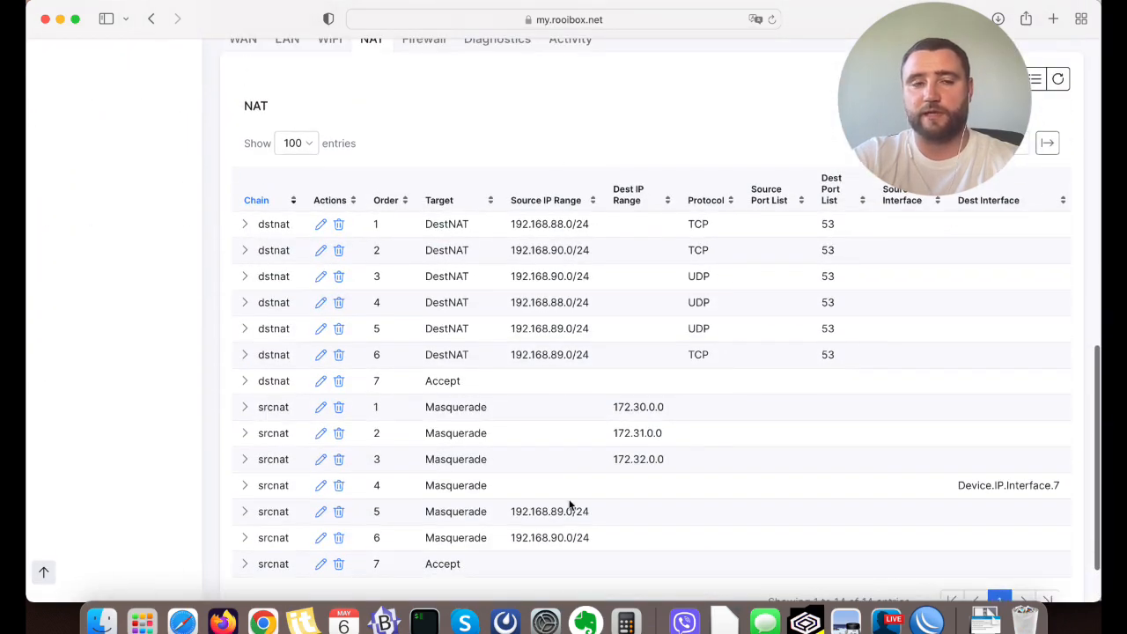
{"action": "scroll", "coordinate": [602, 347], "scroll_direction": "up", "scroll_amount": 3}
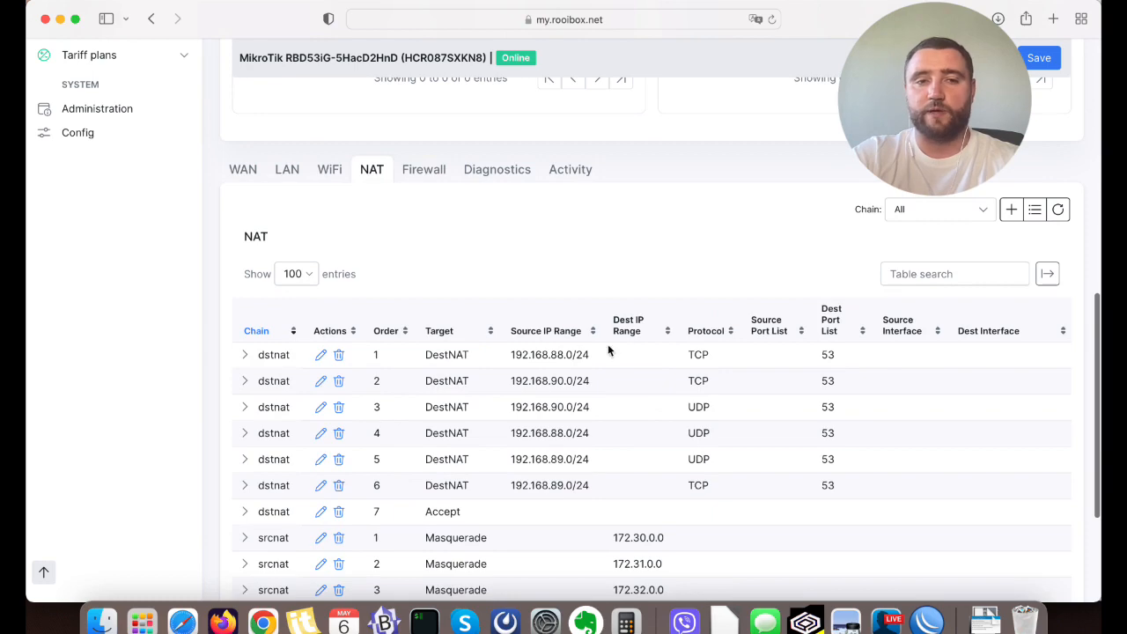
{"action": "left_click", "coordinate": [421, 169]}
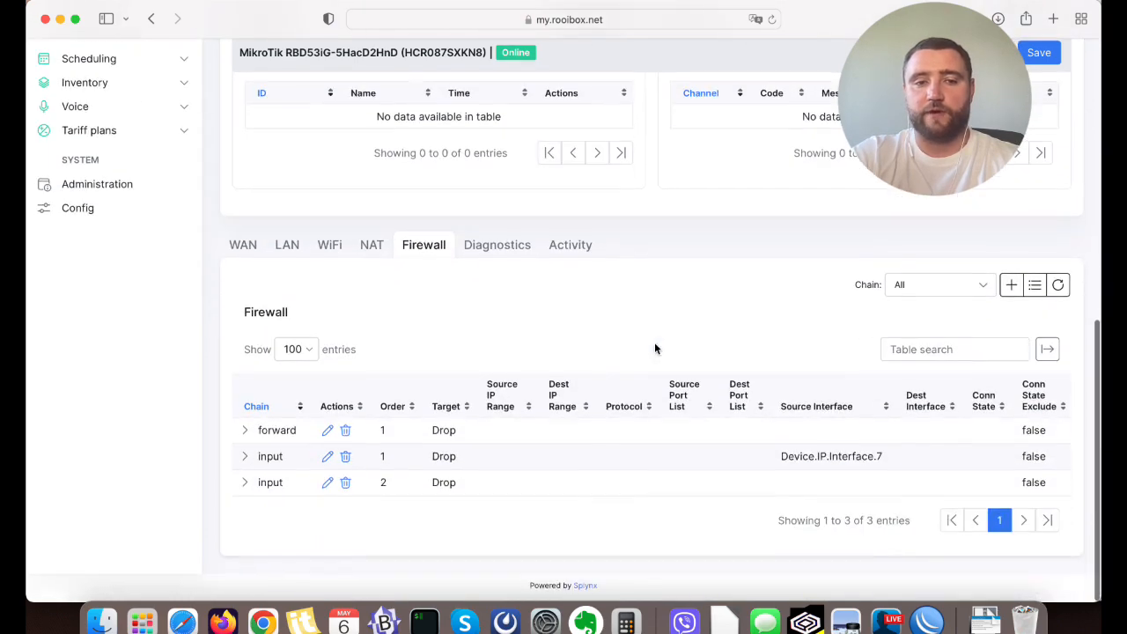
Review the device's available diagnostics, from Ping and Traceroute through Download and Upload to the WiFi 2.4GHz and 5GHz scans.
{"action": "left_click", "coordinate": [489, 252]}
{"action": "scroll", "coordinate": [671, 308], "scroll_direction": "down", "scroll_amount": 3}
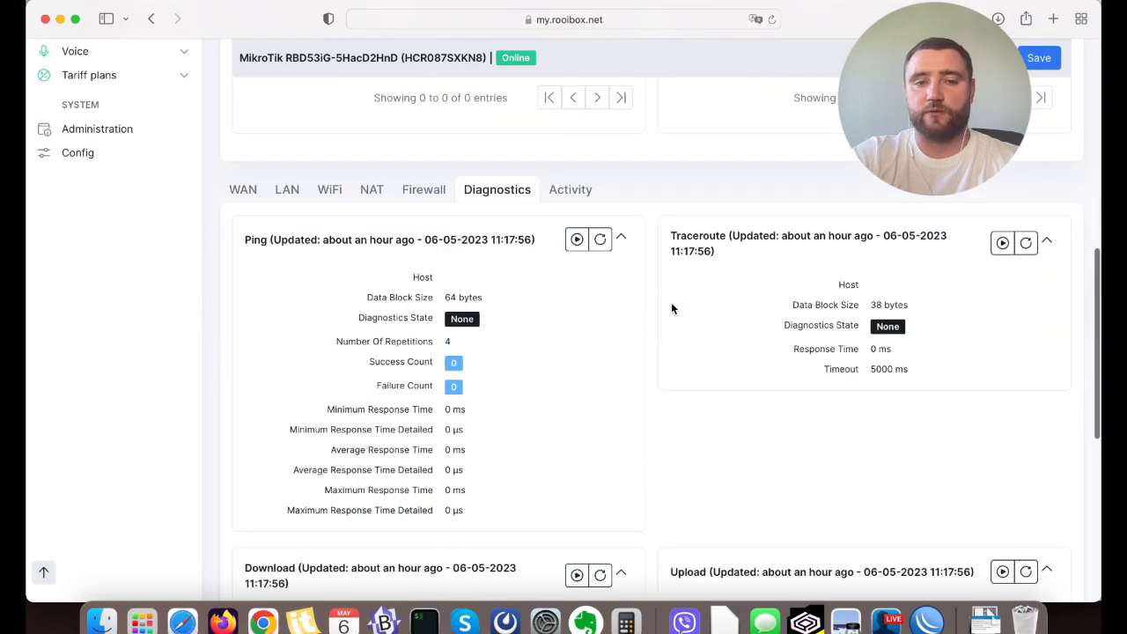
{"action": "scroll", "coordinate": [674, 307], "scroll_direction": "down", "scroll_amount": 4}
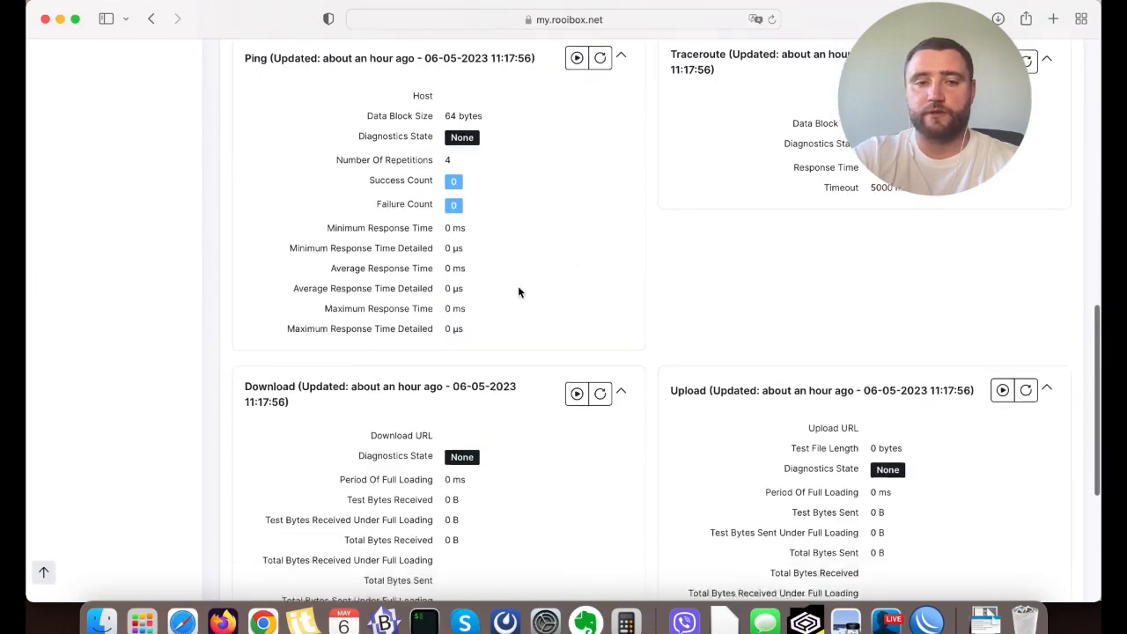
{"action": "scroll", "coordinate": [493, 246], "scroll_direction": "down", "scroll_amount": 4}
{"action": "scroll", "coordinate": [642, 299], "scroll_direction": "down", "scroll_amount": 2}
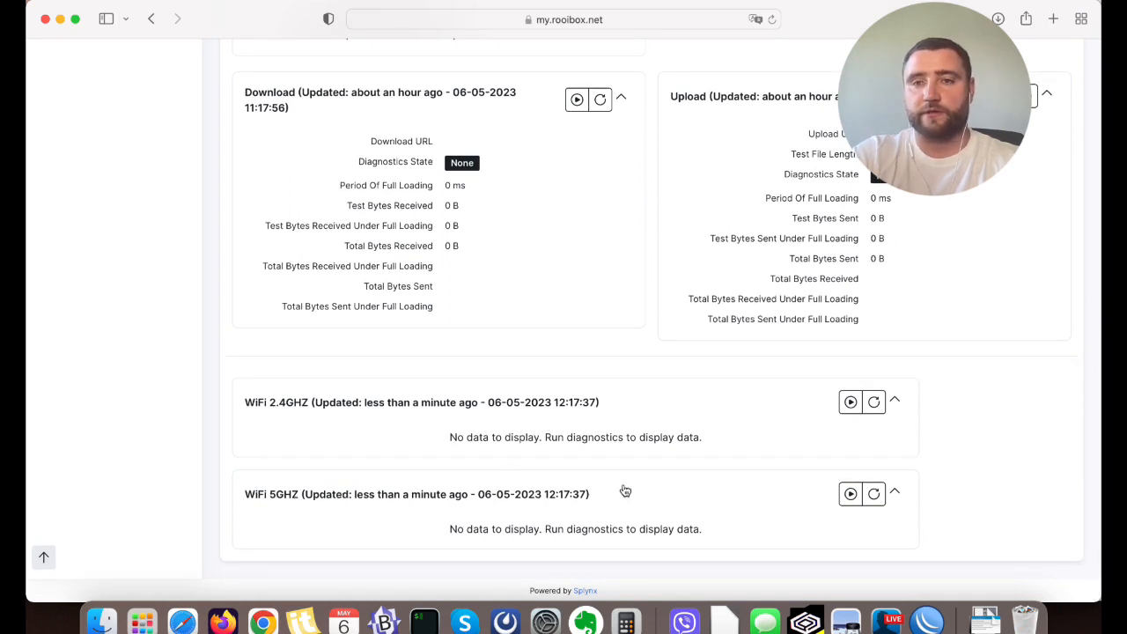
{"action": "left_click", "coordinate": [696, 2]}
{"action": "left_click", "coordinate": [660, 376]}
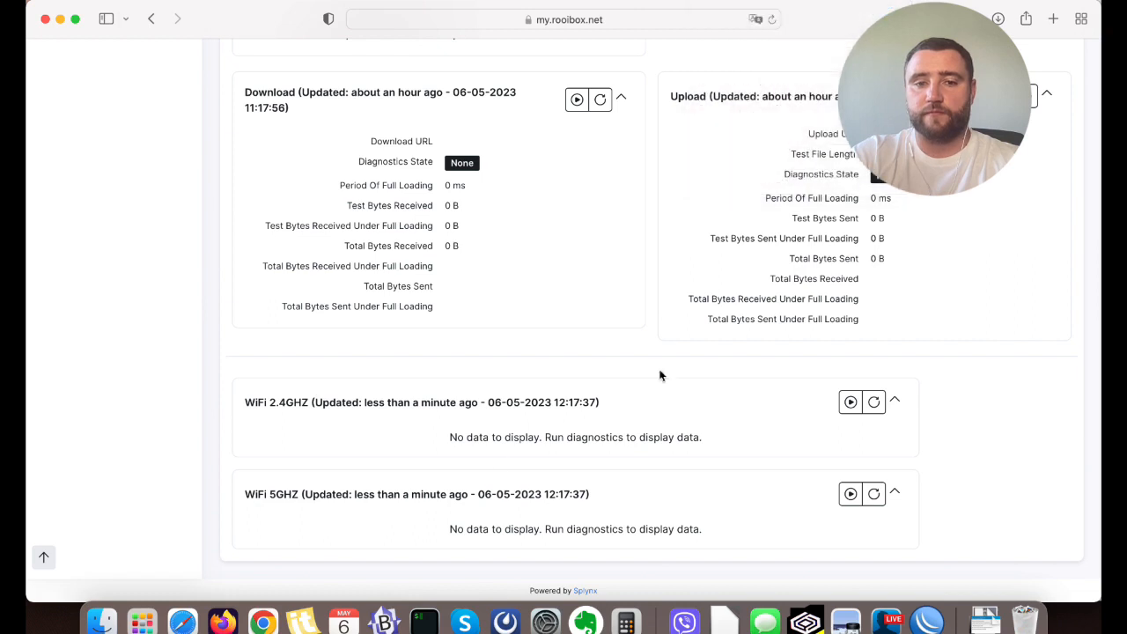
Run the WiFi 5GHz diagnostics on the router, accepting the temporary WiFi outage, and dismiss the notification.
{"action": "left_click", "coordinate": [851, 493]}
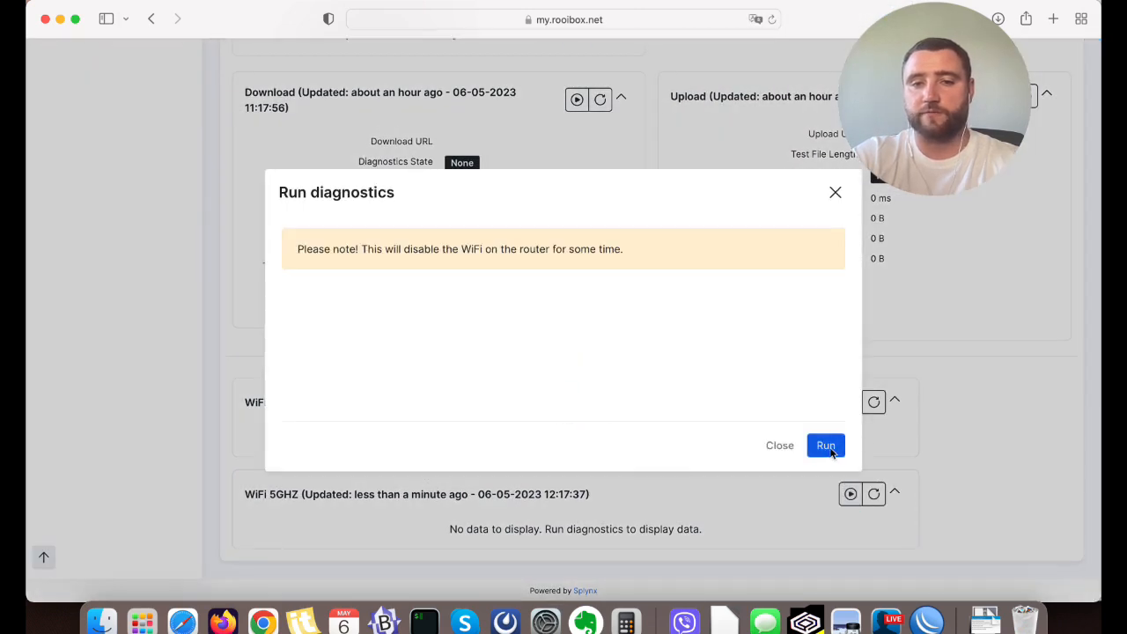
{"action": "left_click", "coordinate": [828, 447]}
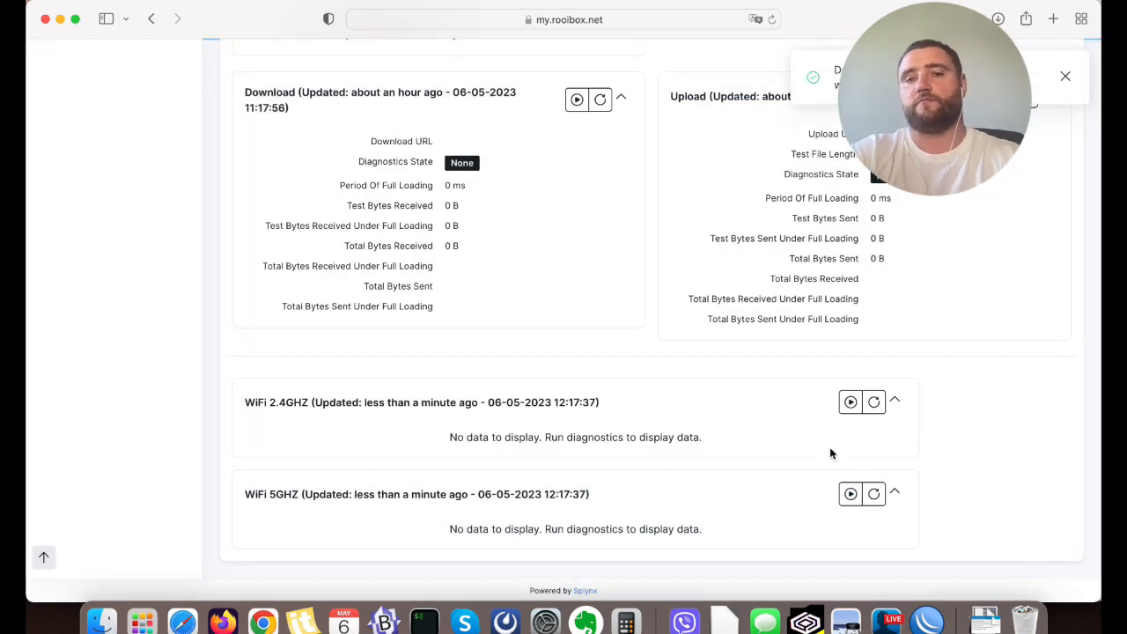
{"action": "left_click", "coordinate": [1067, 81]}
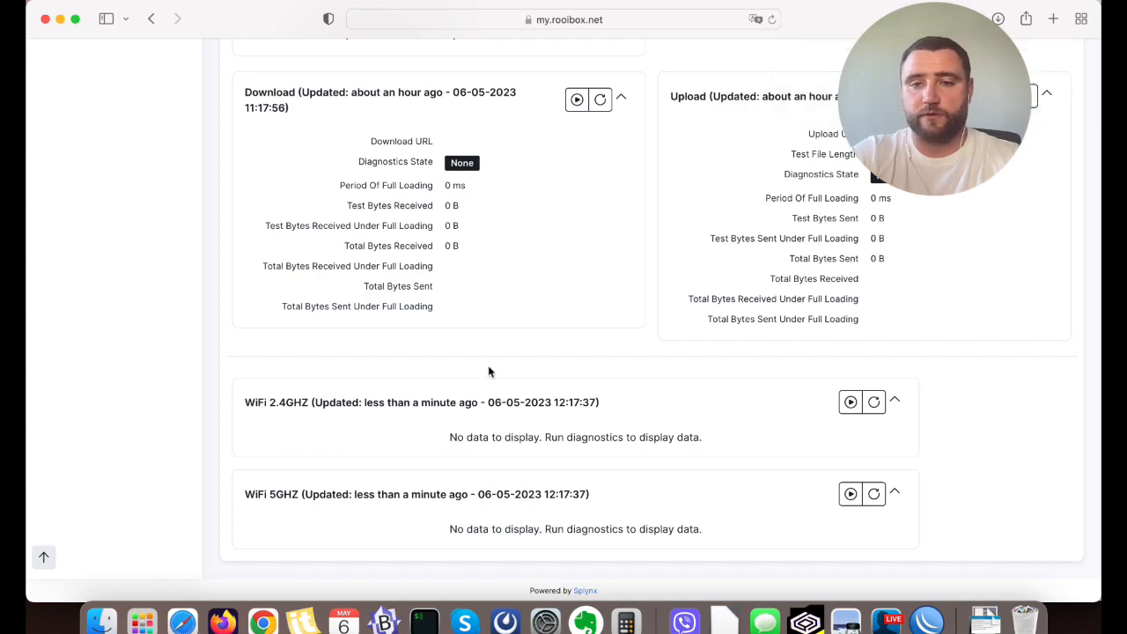
Run a Ping diagnostic from the router to host 8.8.8.8 with the default block size, repetitions and timeout.
{"action": "scroll", "coordinate": [489, 371], "scroll_direction": "up", "scroll_amount": 10}
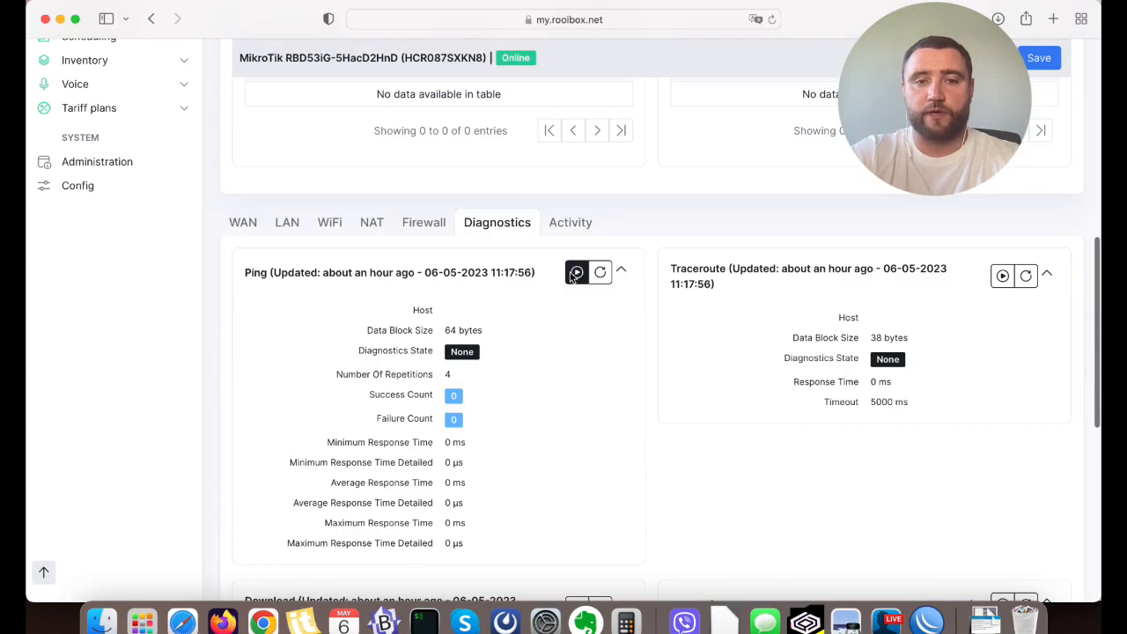
{"action": "left_click", "coordinate": [577, 274]}
{"action": "left_click", "coordinate": [470, 244]}
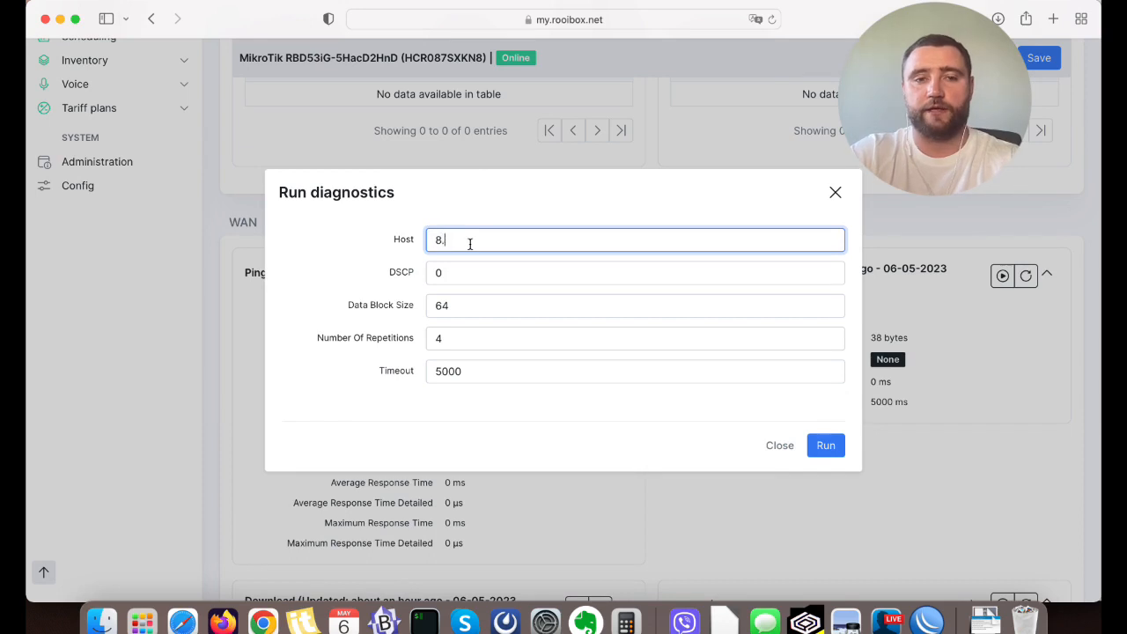
{"action": "left_click", "coordinate": [834, 455]}
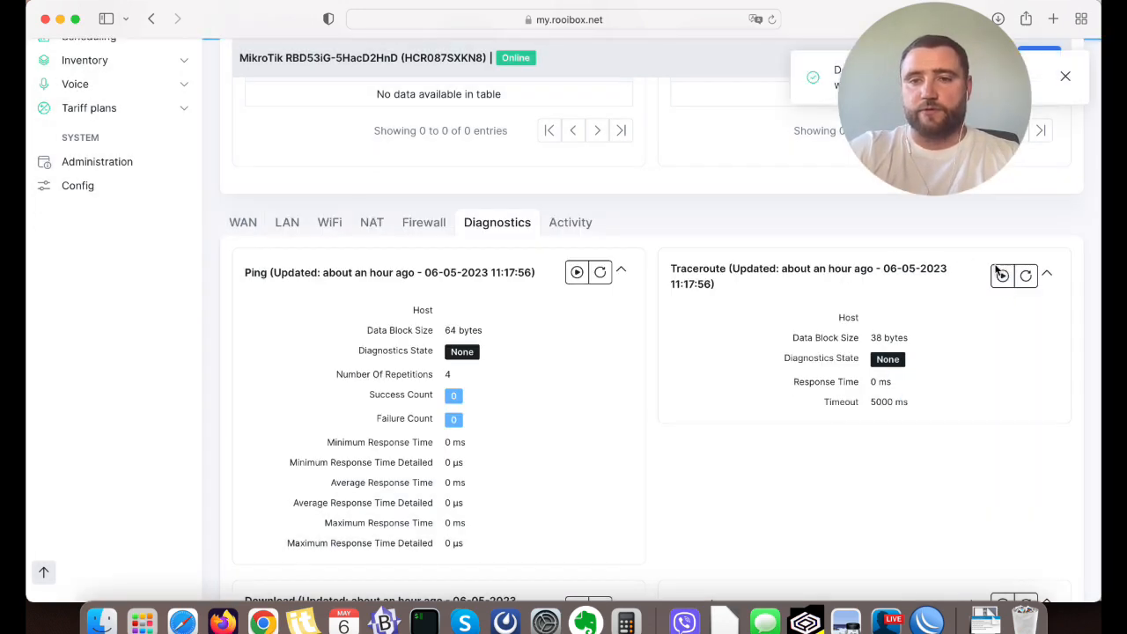
Enter a host for the Traceroute diagnostic and run it with the default block size, hop count, tries and timeout.
{"action": "left_click", "coordinate": [1001, 275]}
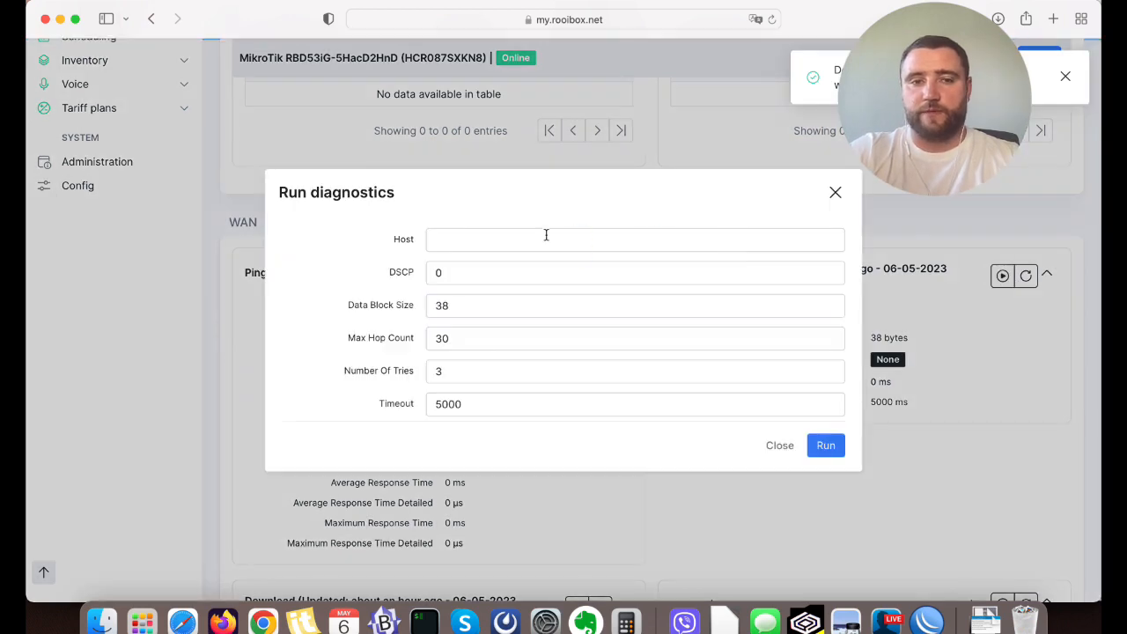
{"action": "left_click", "coordinate": [541, 235]}
{"action": "type", "text": "109.20"}
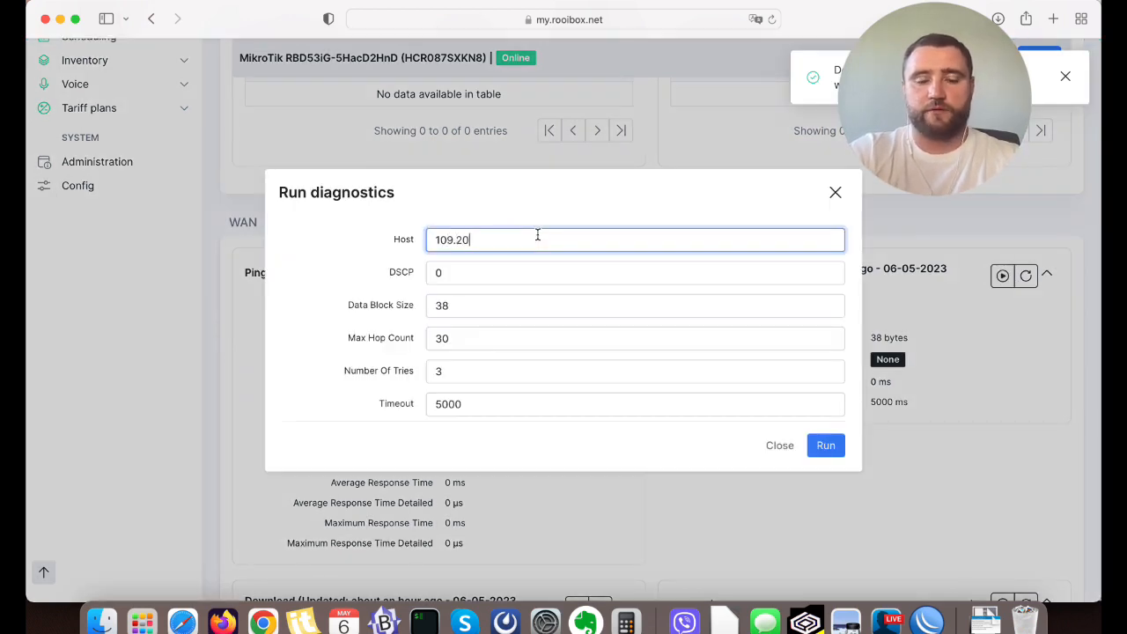
{"action": "type", "text": "5.245.1"}
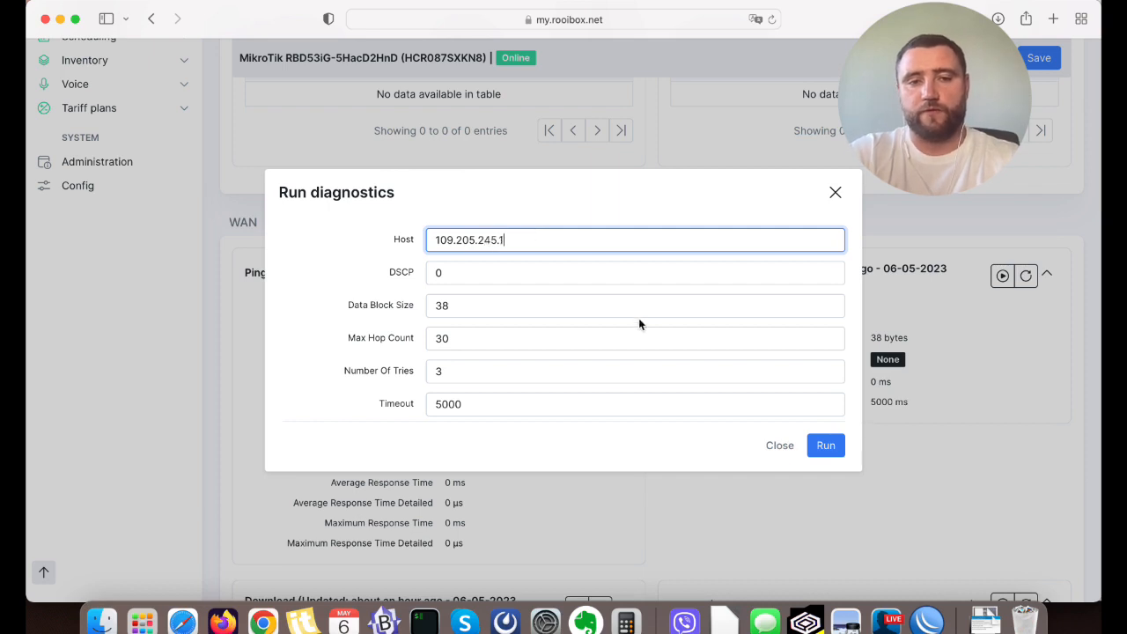
{"action": "triple_click", "coordinate": [498, 236]}
{"action": "type", "text": "1.1.1"}
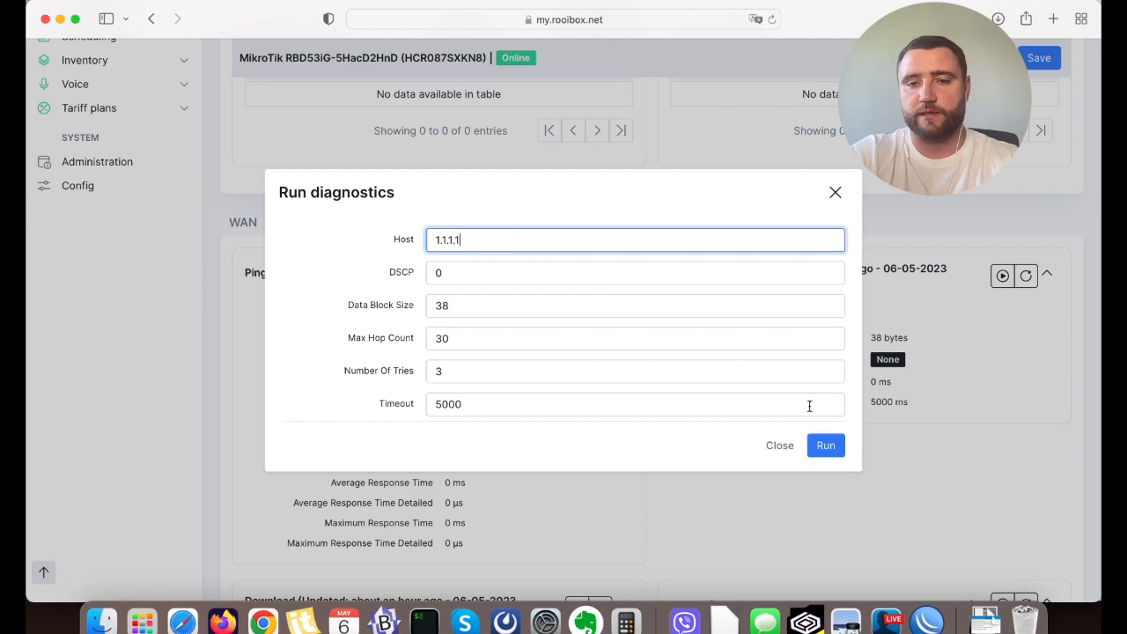
{"action": "left_click", "coordinate": [825, 446]}
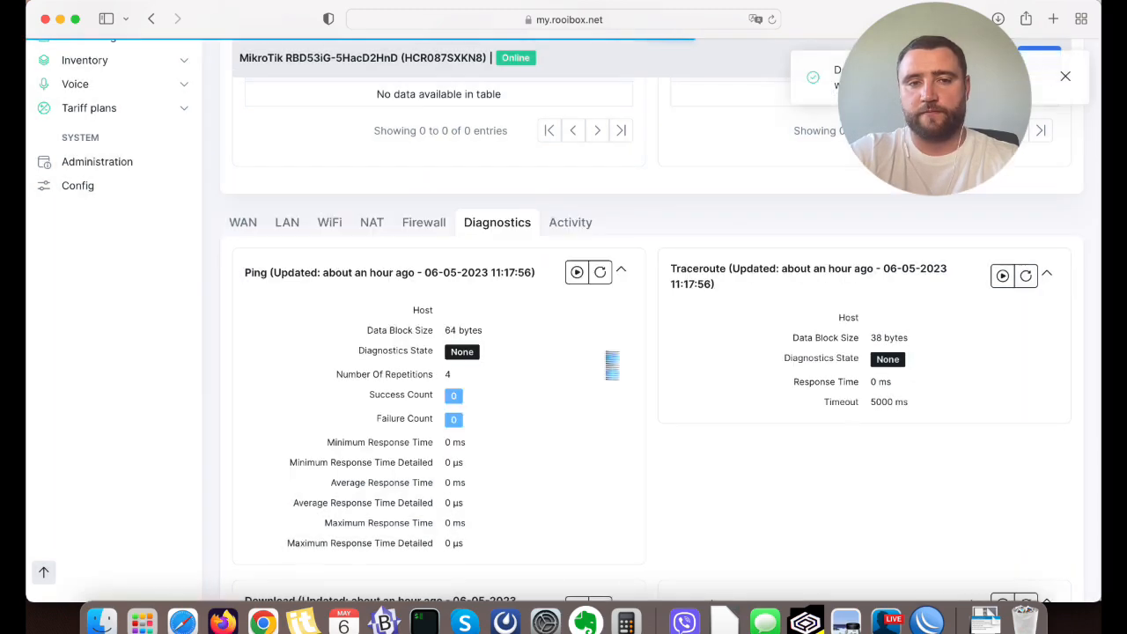
Reload the device's Tasks table to check for pending diagnostic tasks.
{"action": "scroll", "coordinate": [606, 359], "scroll_direction": "up", "scroll_amount": 10}
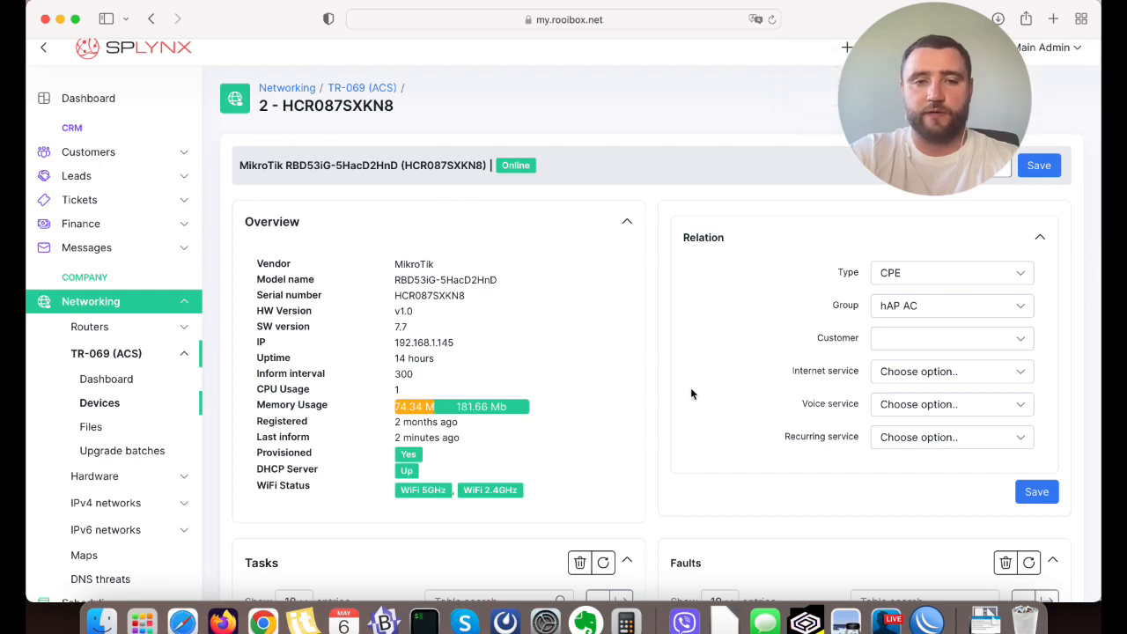
{"action": "scroll", "coordinate": [696, 413], "scroll_direction": "down", "scroll_amount": 8}
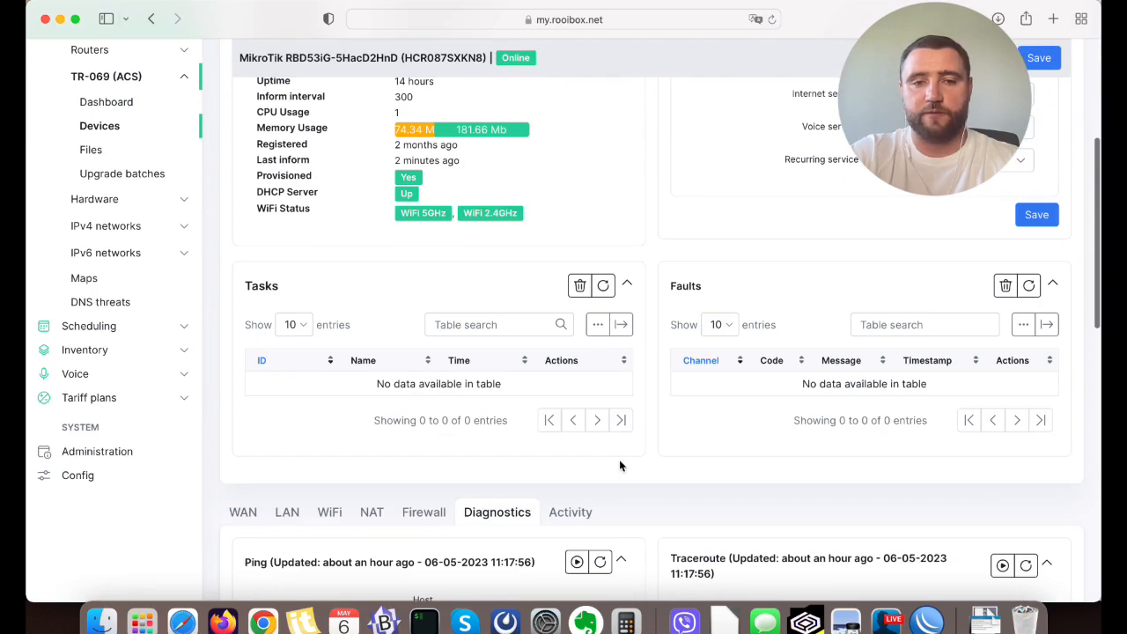
{"action": "left_click", "coordinate": [602, 209]}
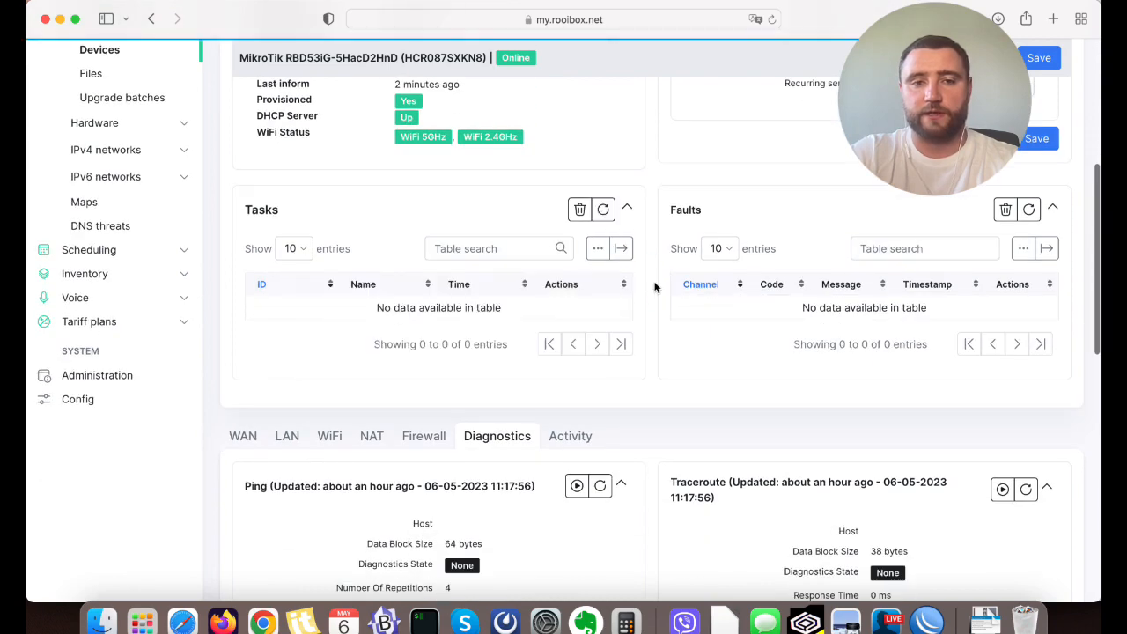
Refresh the Ping diagnostics and examine the host, diagnostics state, success count and response times.
{"action": "scroll", "coordinate": [761, 333], "scroll_direction": "down", "scroll_amount": 3}
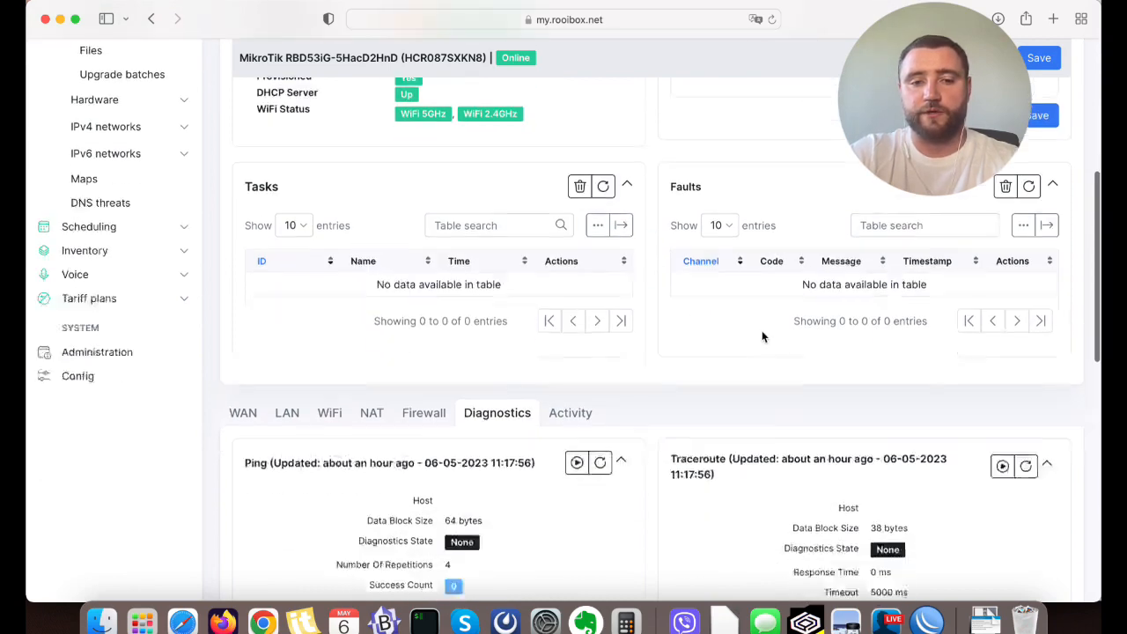
{"action": "left_click", "coordinate": [601, 374]}
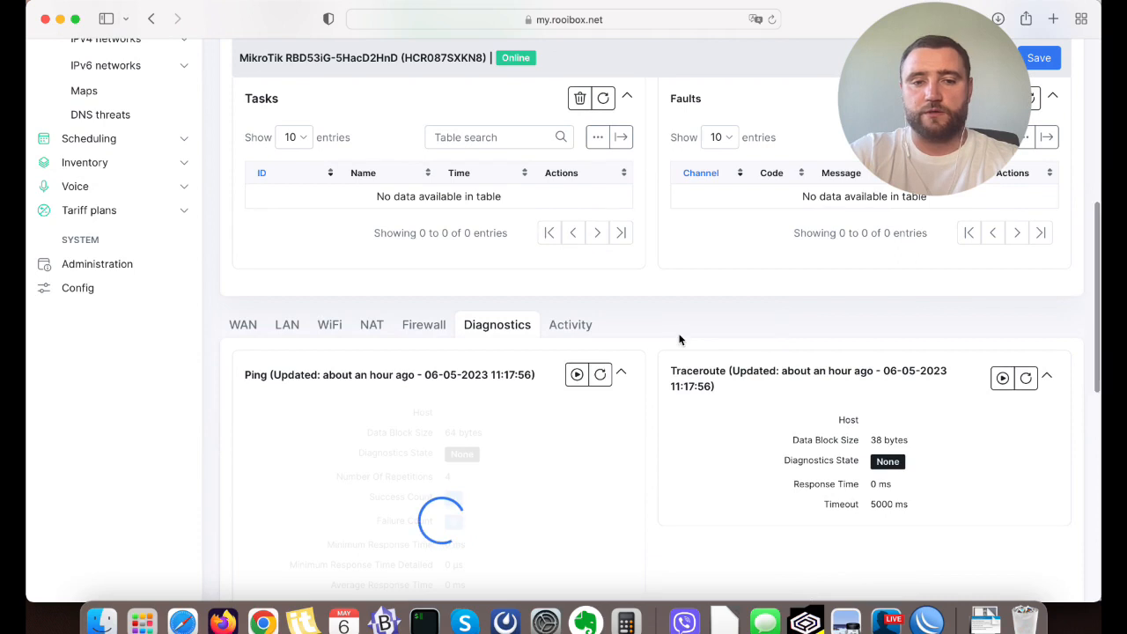
{"action": "scroll", "coordinate": [679, 338], "scroll_direction": "down", "scroll_amount": 3}
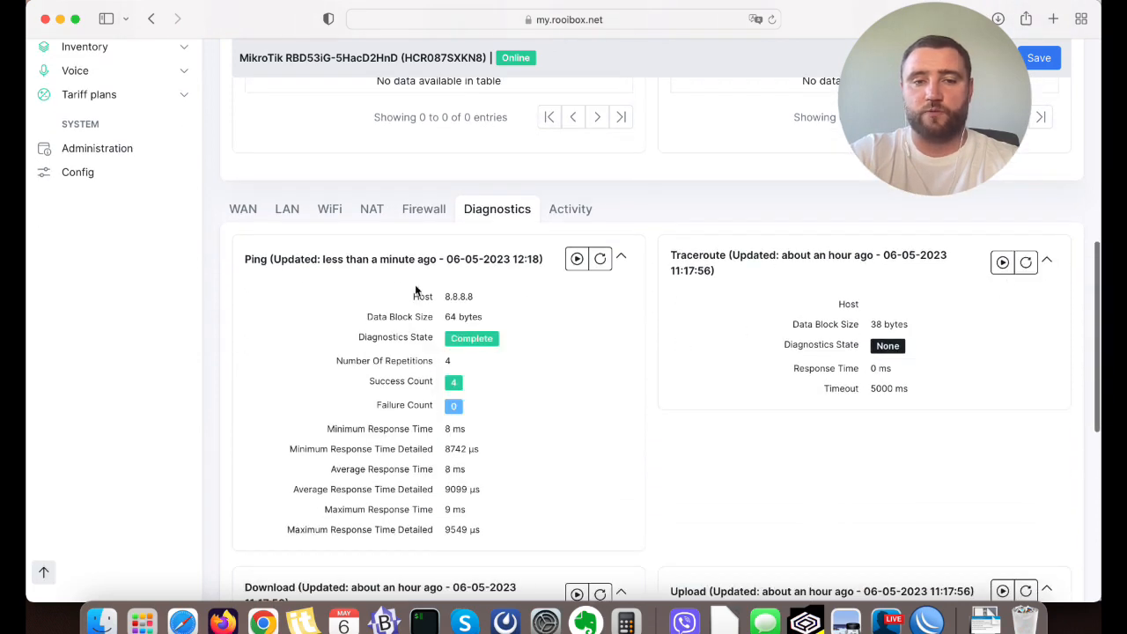
{"action": "left_click_drag", "start_coordinate": [411, 297], "coordinate": [496, 329]}
{"action": "left_click", "coordinate": [461, 328]}
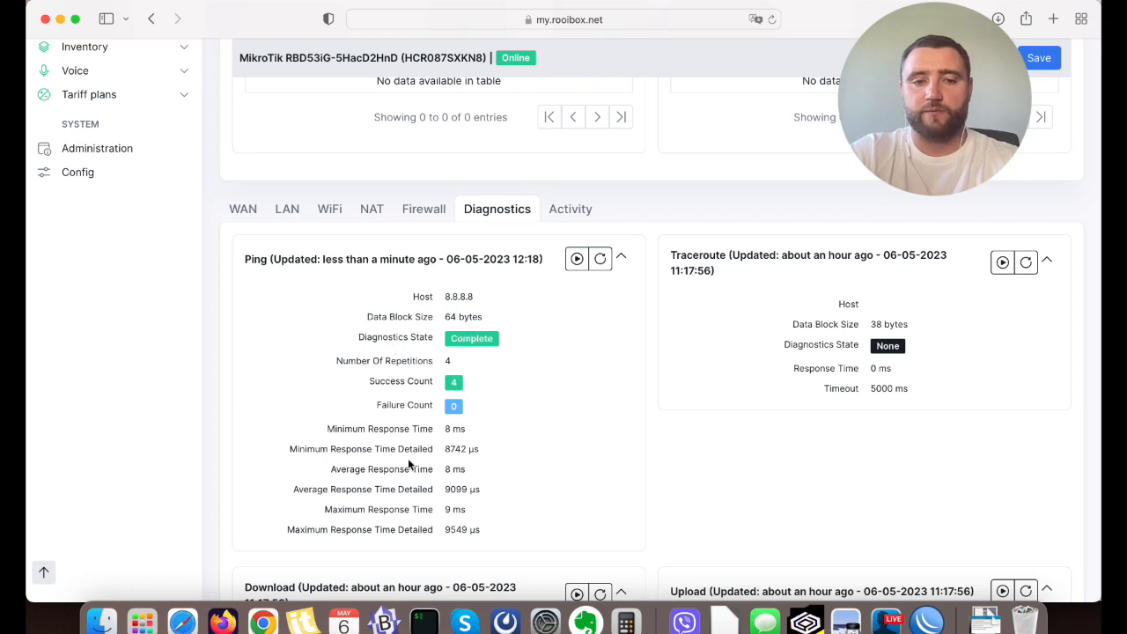
Refresh the Traceroute diagnostics and the WiFi 5GHz diagnostics to retrieve their results.
{"action": "left_click", "coordinate": [1024, 261]}
{"action": "scroll", "coordinate": [693, 190], "scroll_direction": "down", "scroll_amount": 1}
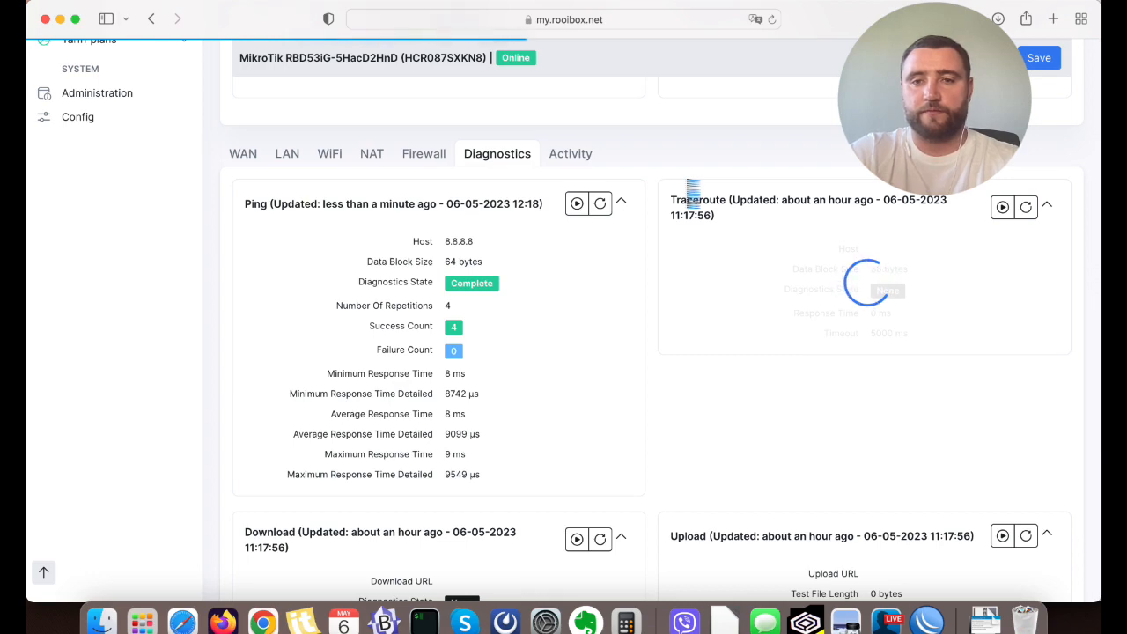
{"action": "scroll", "coordinate": [693, 190], "scroll_direction": "down", "scroll_amount": 2}
{"action": "scroll", "coordinate": [692, 190], "scroll_direction": "down", "scroll_amount": 6}
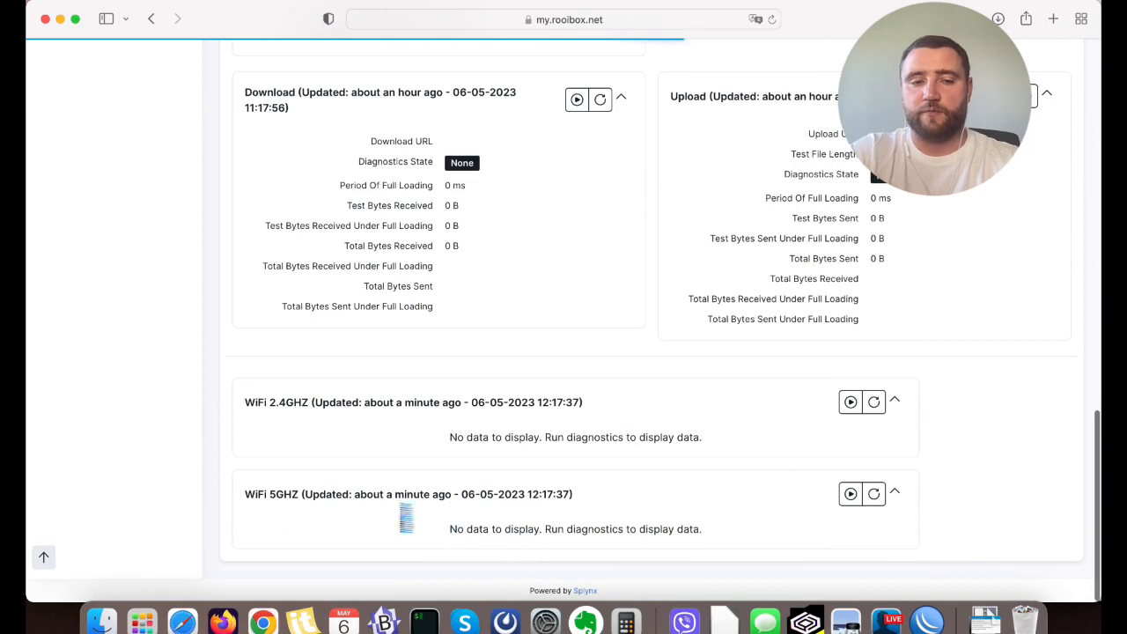
{"action": "left_click_drag", "start_coordinate": [244, 493], "coordinate": [573, 495]}
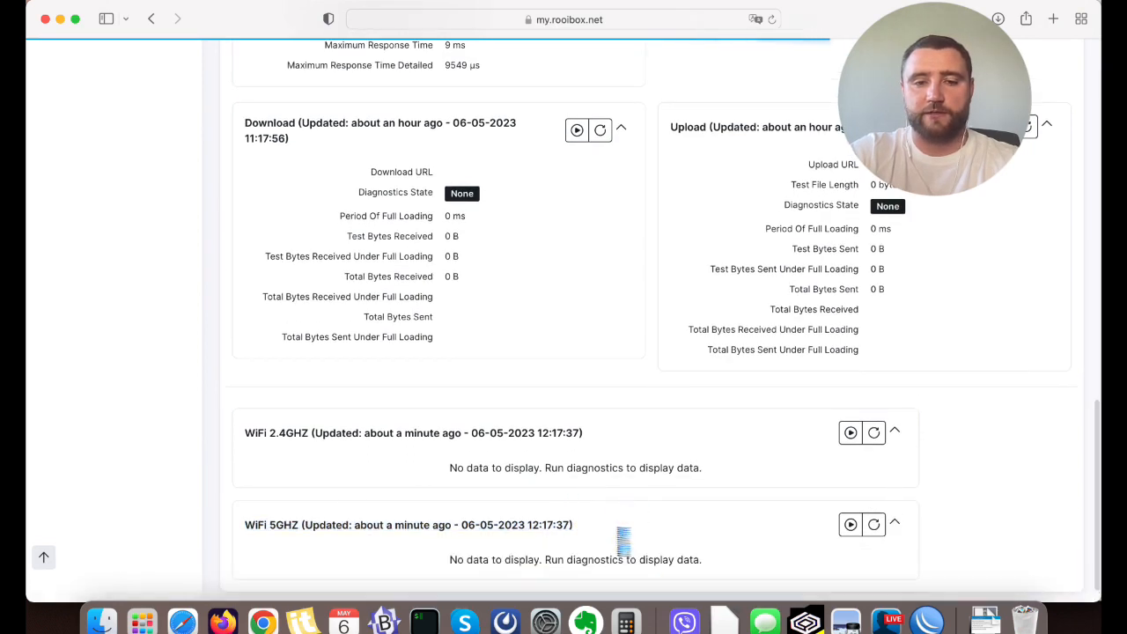
{"action": "left_click", "coordinate": [873, 524]}
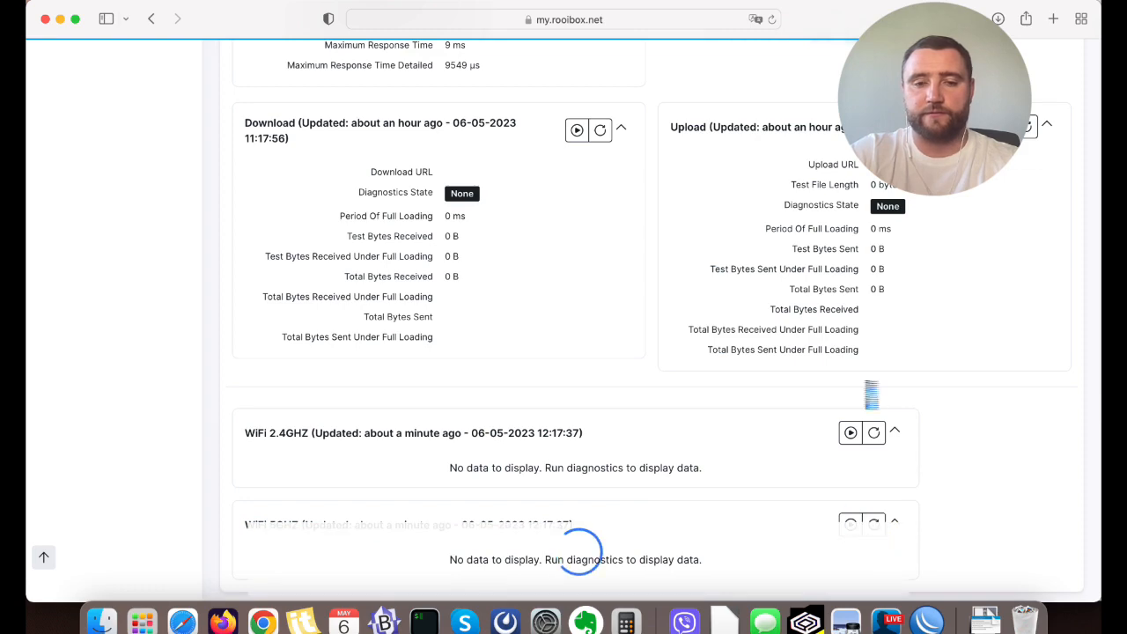
{"action": "scroll", "coordinate": [870, 394], "scroll_direction": "up", "scroll_amount": 3}
{"action": "scroll", "coordinate": [871, 394], "scroll_direction": "up", "scroll_amount": 3}
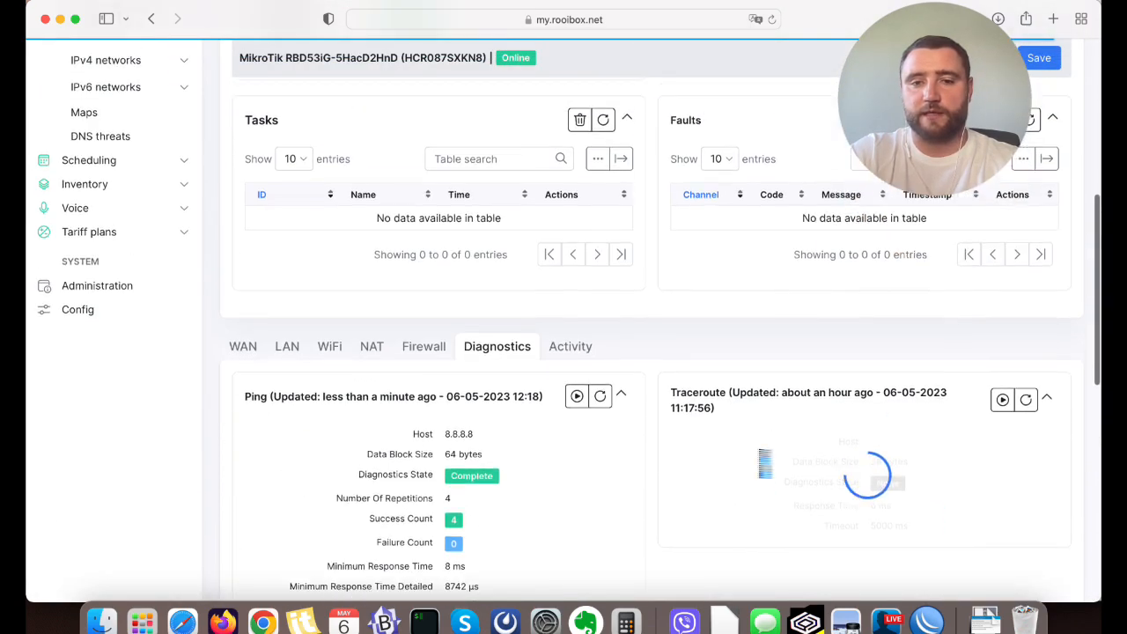
Open the device's activity log, examine the recent diagnostic edits and expand the System provision device entry.
{"action": "left_click", "coordinate": [577, 291]}
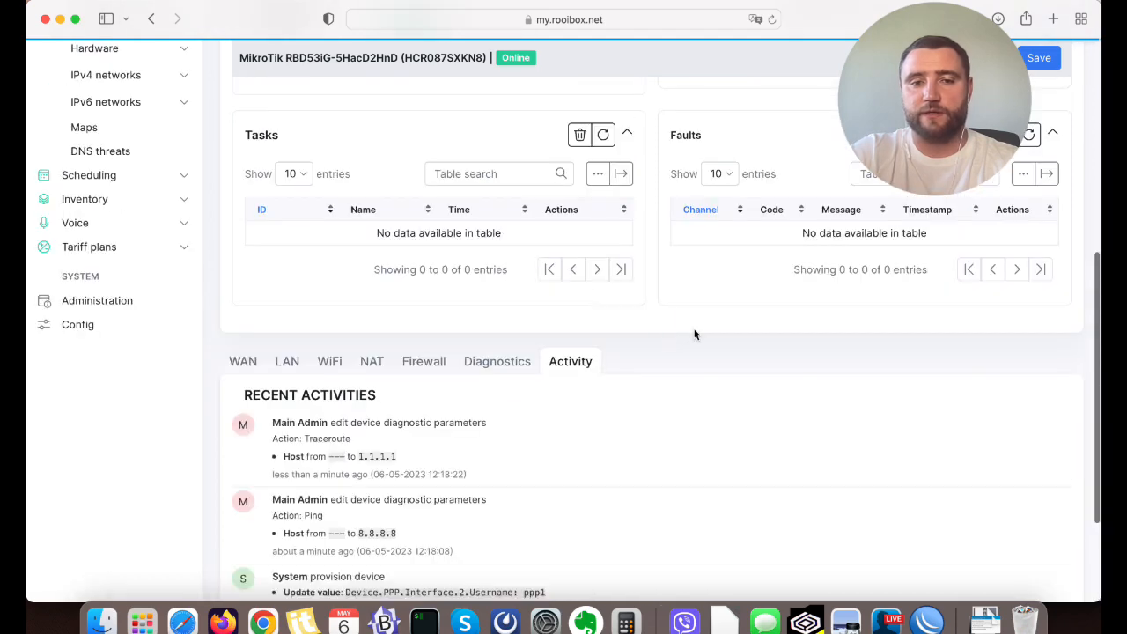
{"action": "scroll", "coordinate": [695, 332], "scroll_direction": "down", "scroll_amount": 3}
{"action": "left_click_drag", "start_coordinate": [267, 273], "coordinate": [508, 303]}
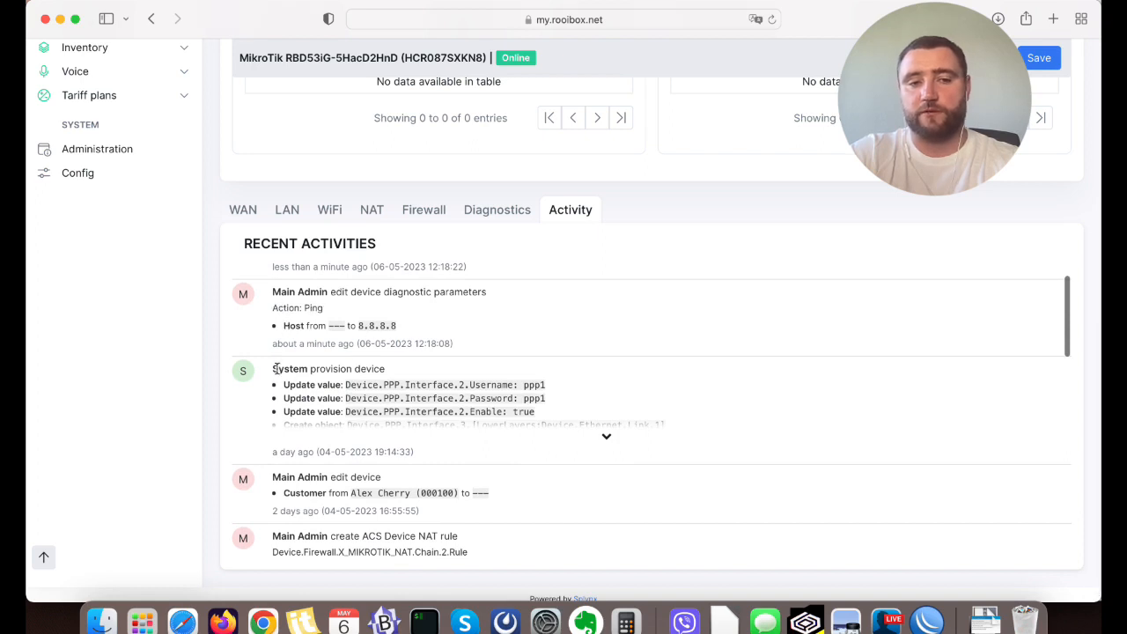
{"action": "left_click_drag", "start_coordinate": [276, 369], "coordinate": [381, 369]}
{"action": "left_click", "coordinate": [399, 373]}
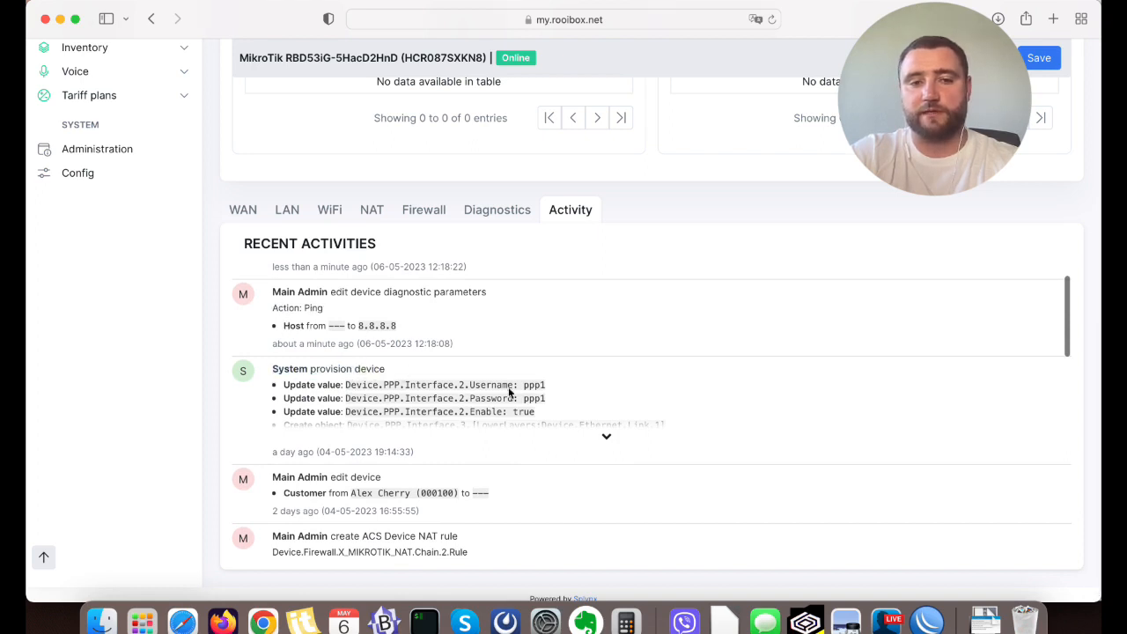
{"action": "left_click", "coordinate": [603, 439]}
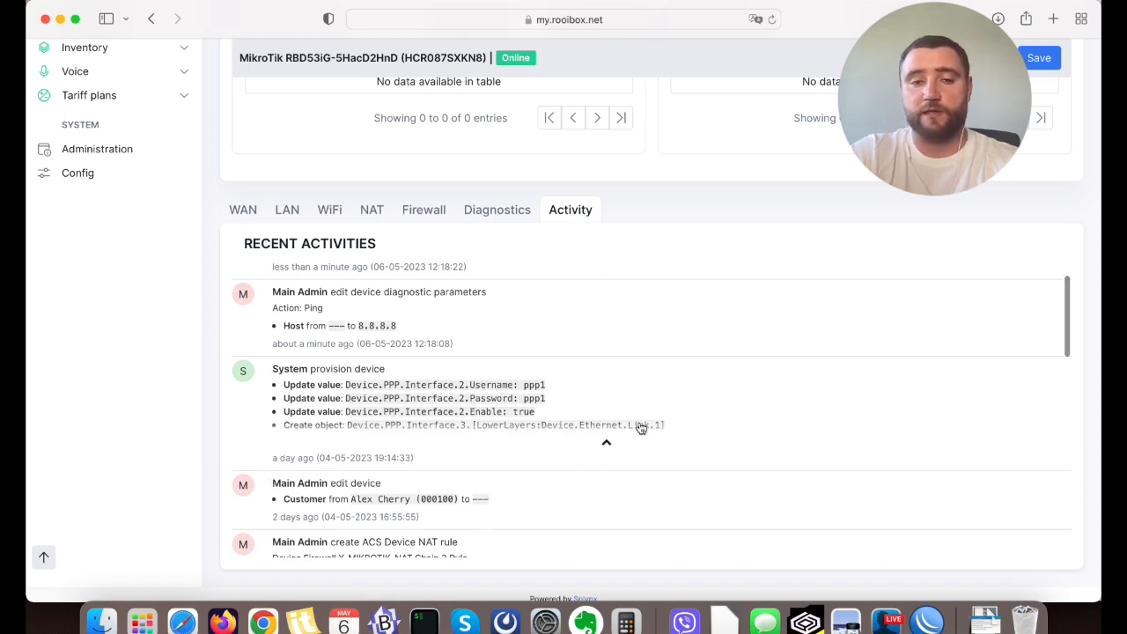
Return to the device's diagnostics and refresh the Traceroute results.
{"action": "scroll", "coordinate": [641, 429], "scroll_direction": "up", "scroll_amount": 2}
{"action": "scroll", "coordinate": [640, 429], "scroll_direction": "up", "scroll_amount": 2}
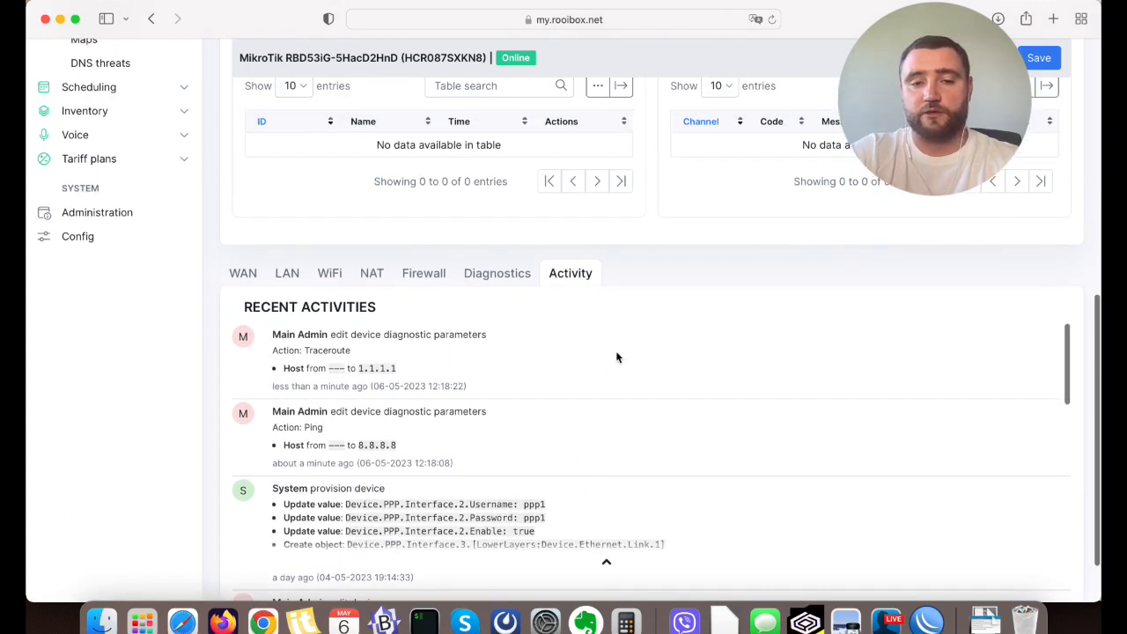
{"action": "scroll", "coordinate": [598, 483], "scroll_direction": "up", "scroll_amount": 3}
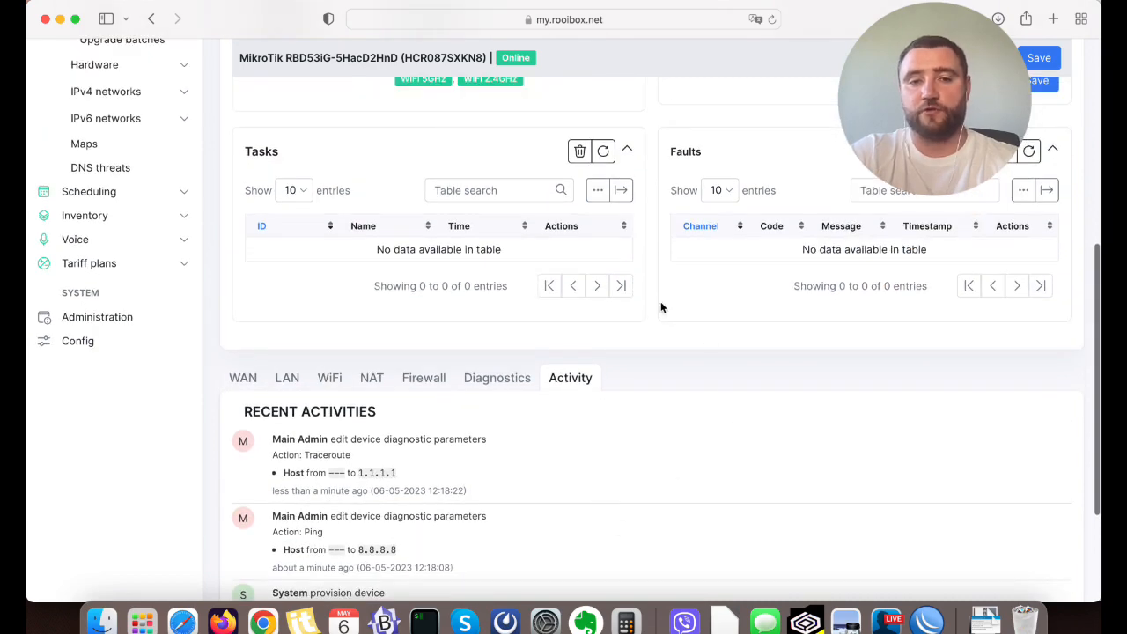
{"action": "left_click", "coordinate": [498, 377]}
{"action": "scroll", "coordinate": [692, 335], "scroll_direction": "down", "scroll_amount": 4}
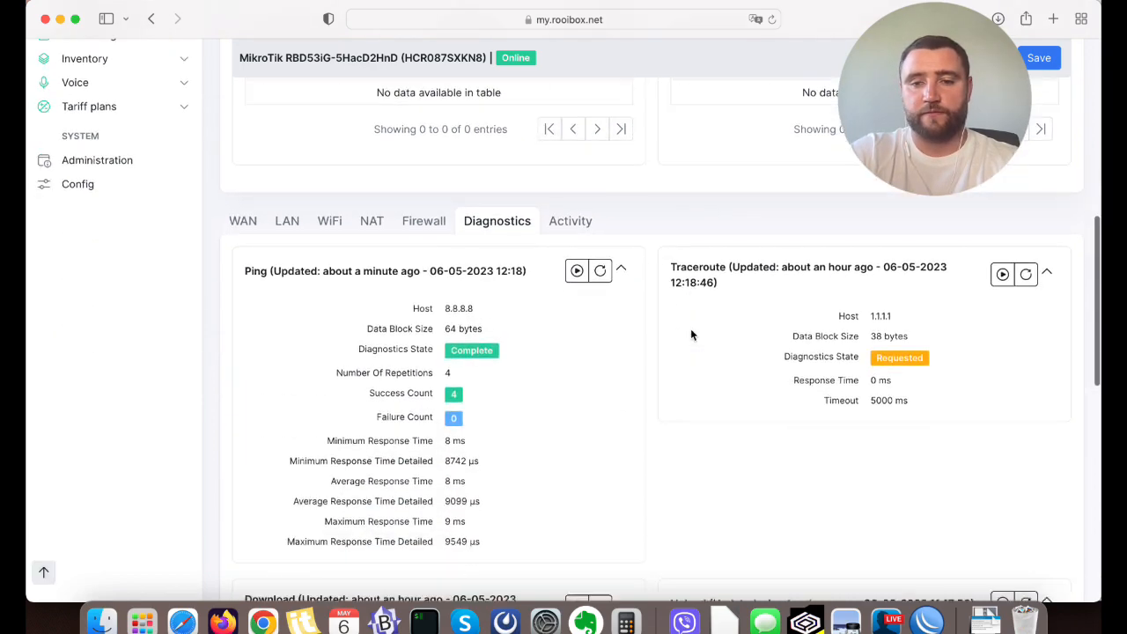
{"action": "scroll", "coordinate": [691, 334], "scroll_direction": "down", "scroll_amount": 3}
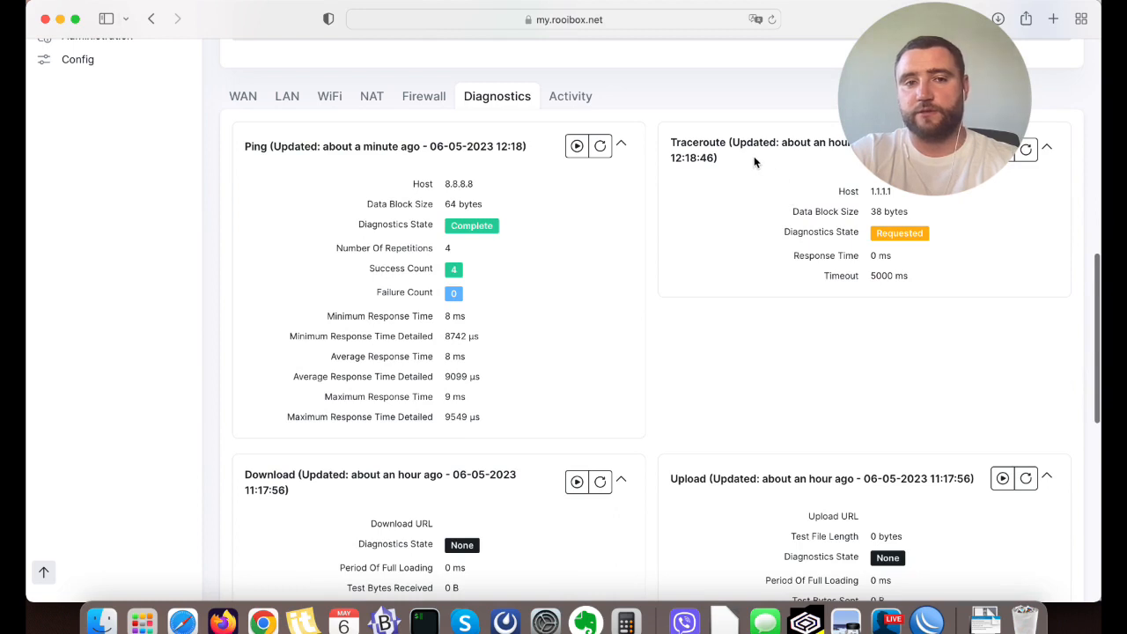
{"action": "left_click", "coordinate": [1026, 149]}
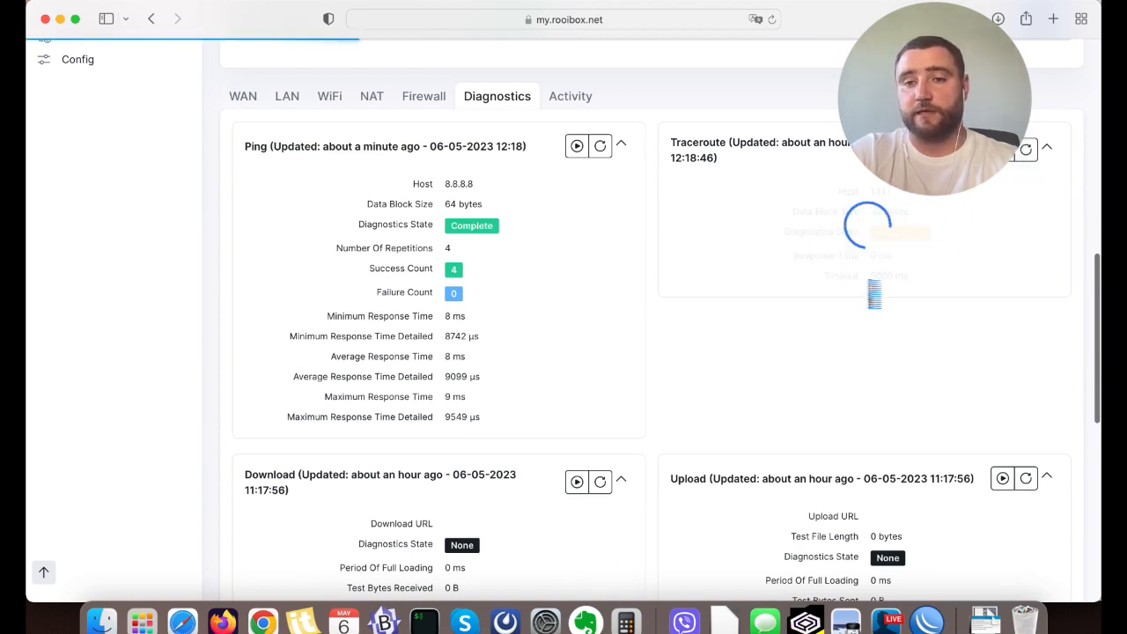
Refresh the WiFi 5GHz diagnostics to retrieve the channel scan results.
{"action": "scroll", "coordinate": [757, 342], "scroll_direction": "down", "scroll_amount": 5}
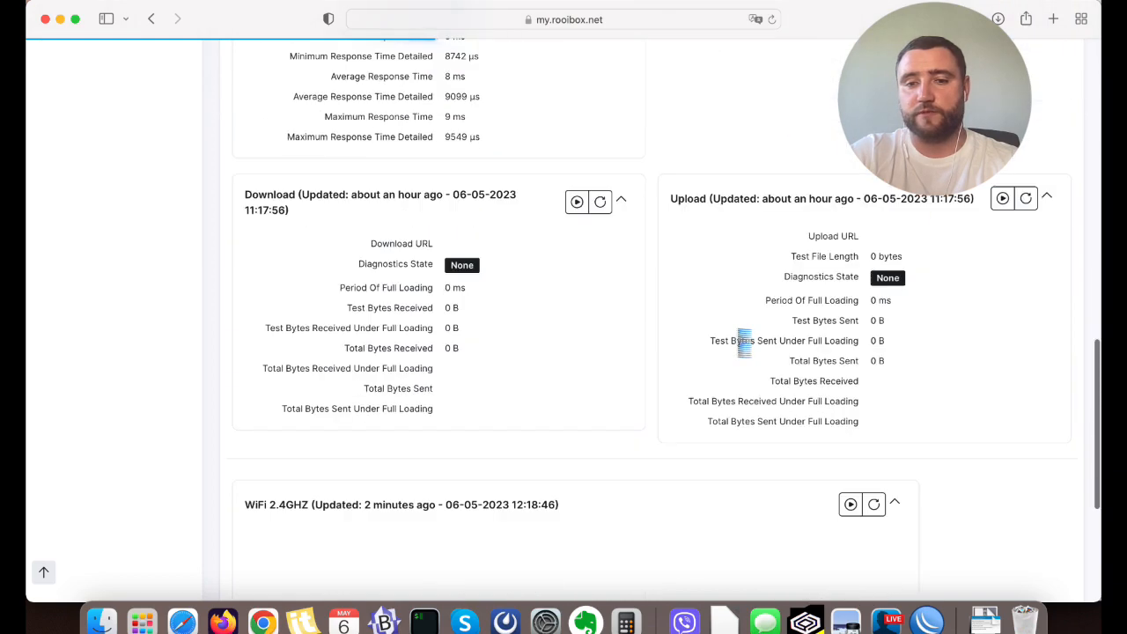
{"action": "scroll", "coordinate": [744, 343], "scroll_direction": "down", "scroll_amount": 5}
{"action": "left_click", "coordinate": [874, 395]}
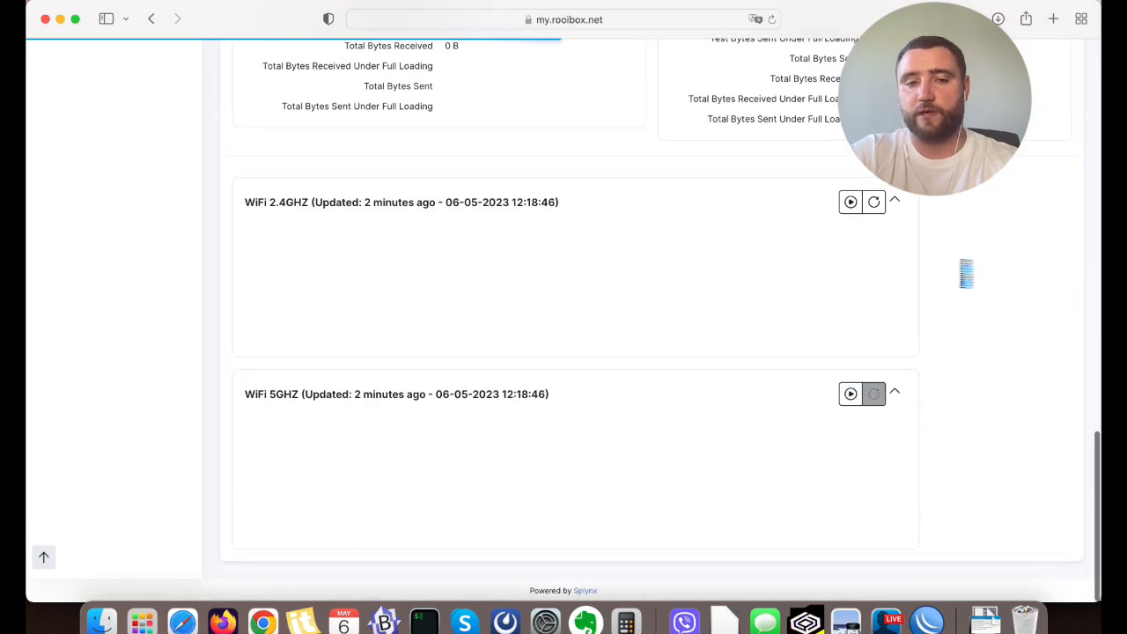
{"action": "left_click", "coordinate": [881, 398]}
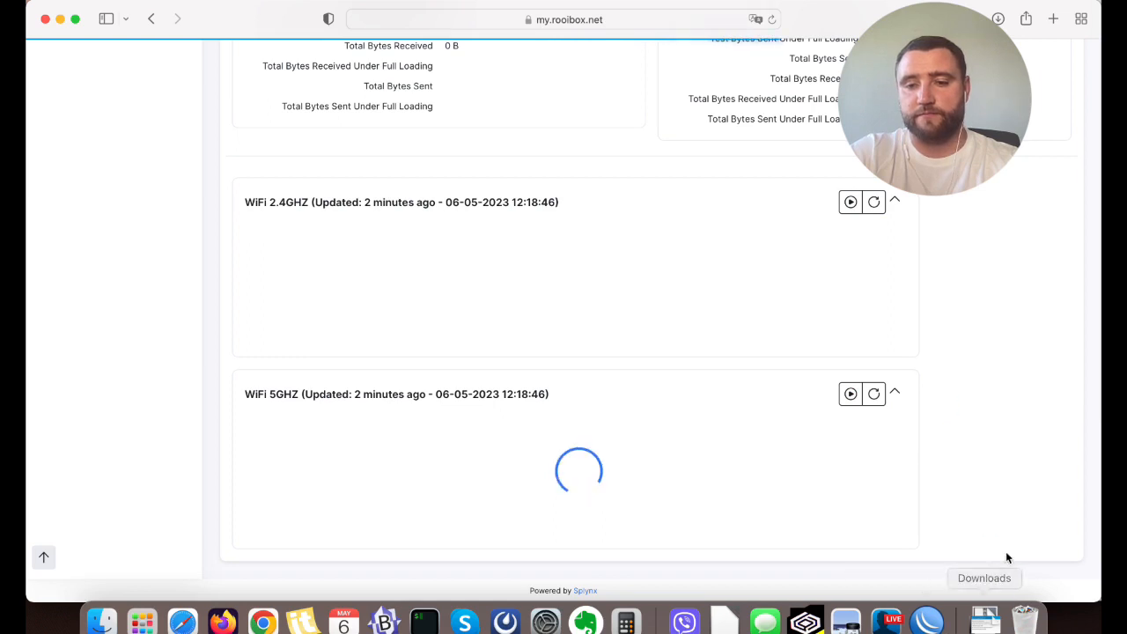
Examine the Traceroute results, checking the diagnostics state, each hop's address and the response times along the route.
{"action": "scroll", "coordinate": [1048, 571], "scroll_direction": "up", "scroll_amount": 2}
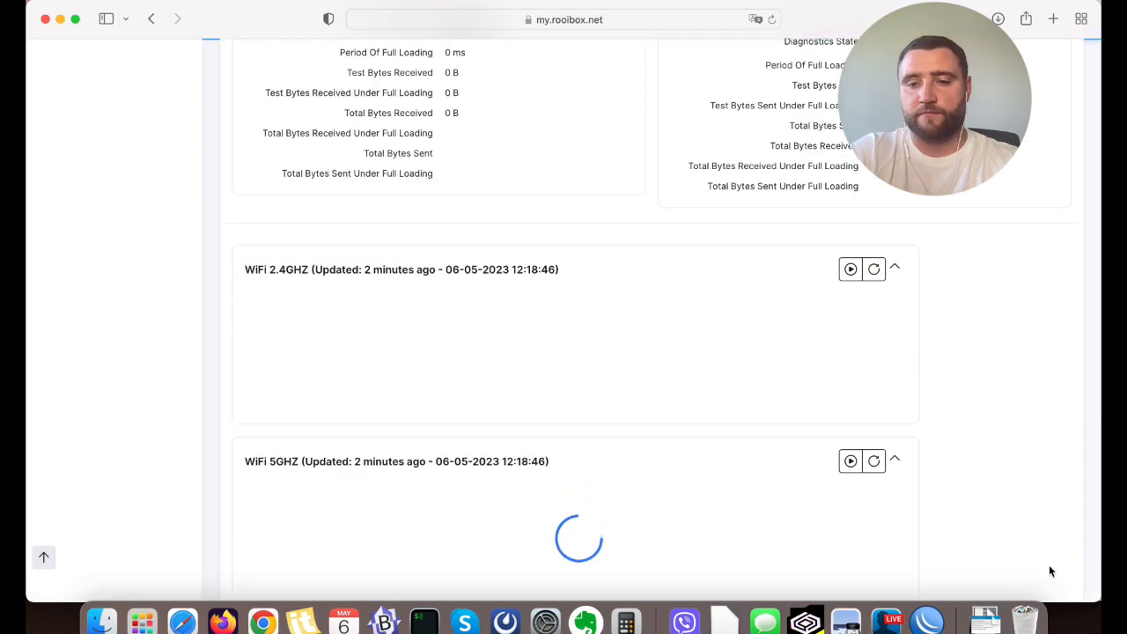
{"action": "scroll", "coordinate": [904, 220], "scroll_direction": "up", "scroll_amount": 3}
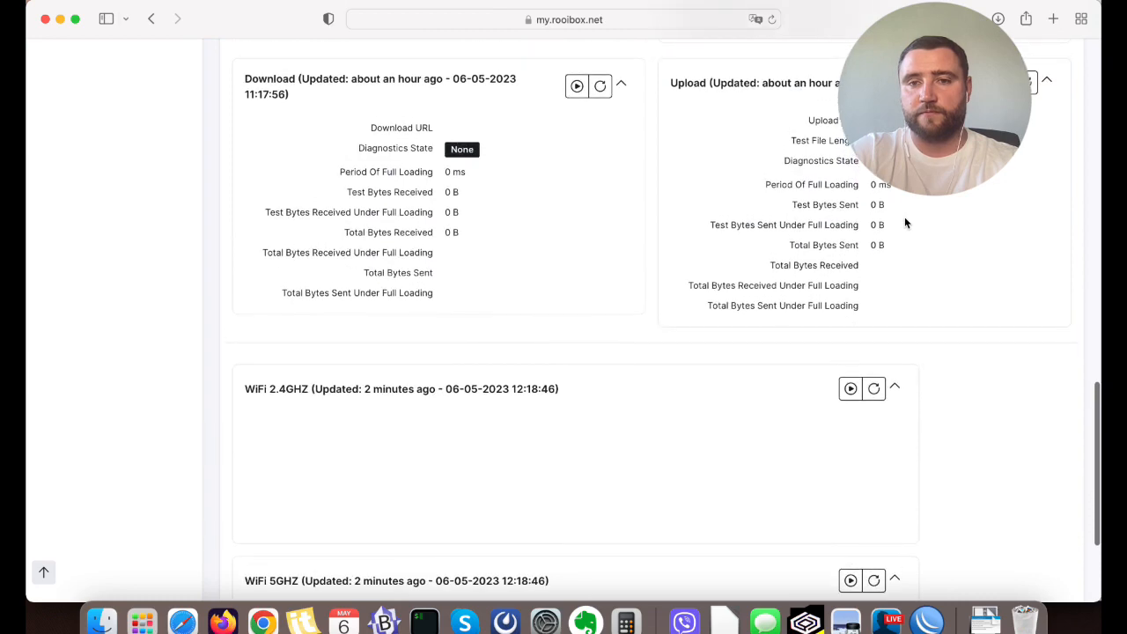
{"action": "scroll", "coordinate": [904, 220], "scroll_direction": "up", "scroll_amount": 10}
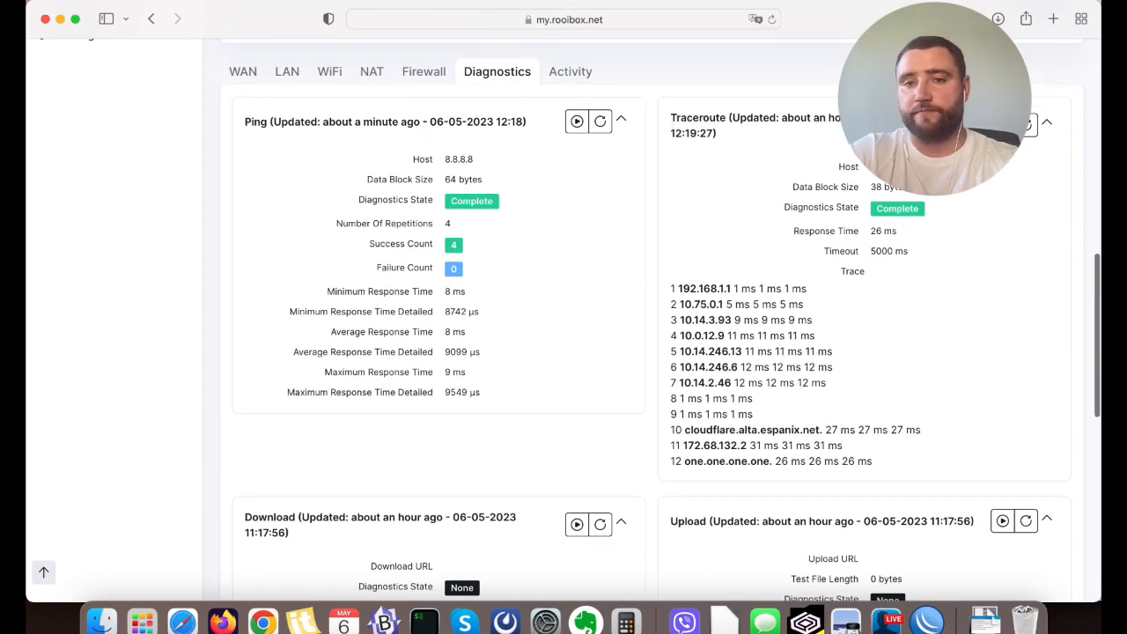
{"action": "scroll", "coordinate": [824, 268], "scroll_direction": "down", "scroll_amount": 2}
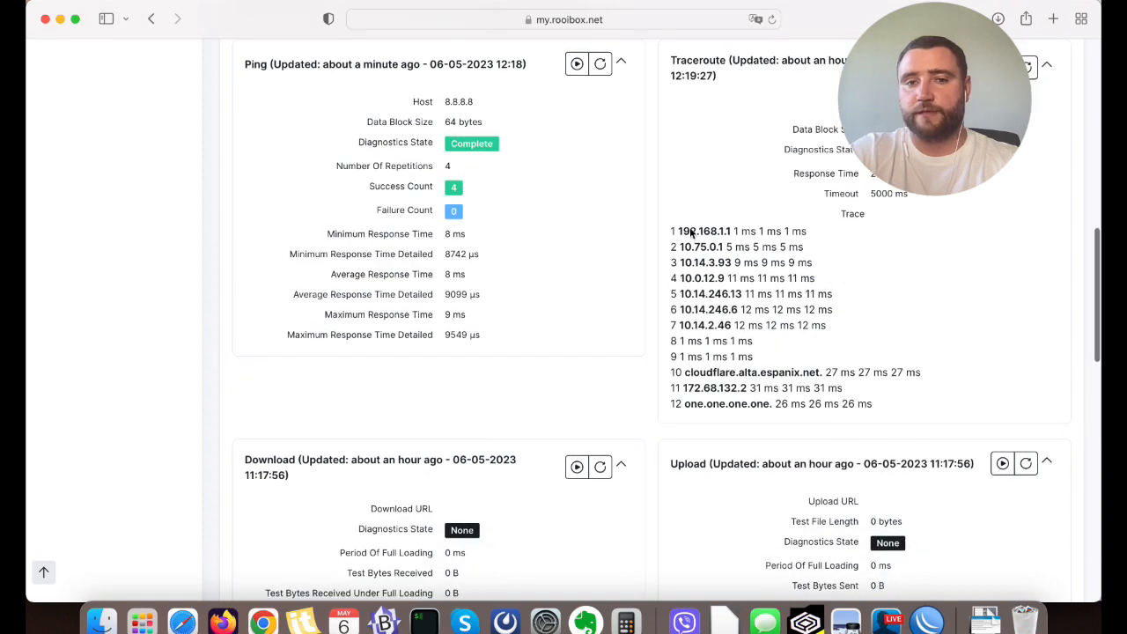
{"action": "left_click_drag", "start_coordinate": [679, 231], "coordinate": [788, 247]}
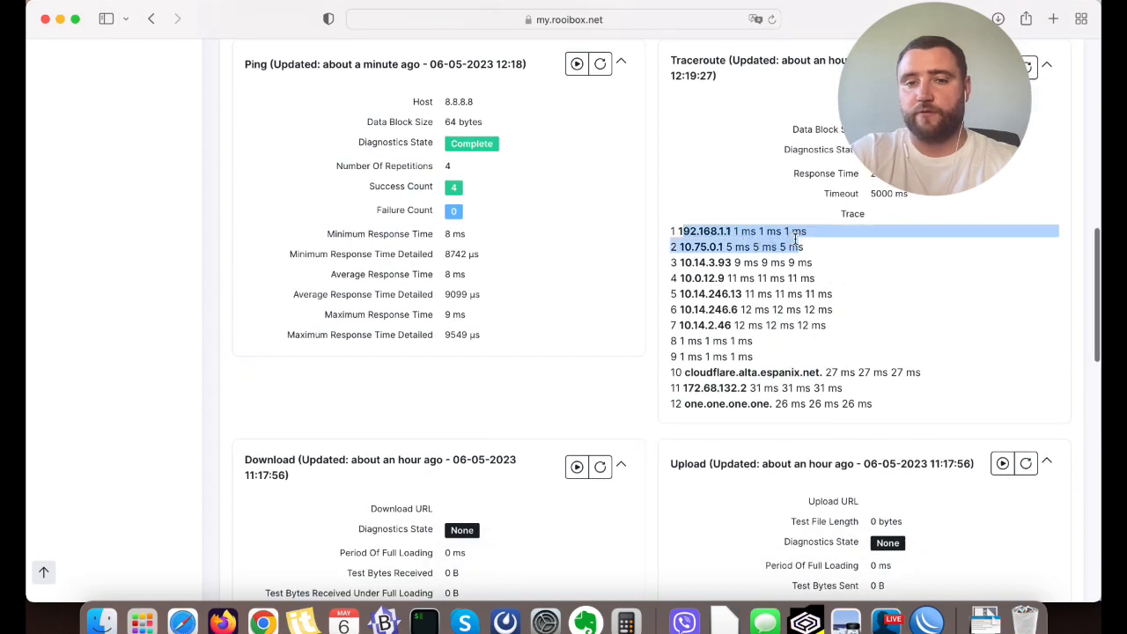
{"action": "triple_click", "coordinate": [706, 230]}
{"action": "left_click", "coordinate": [706, 231]}
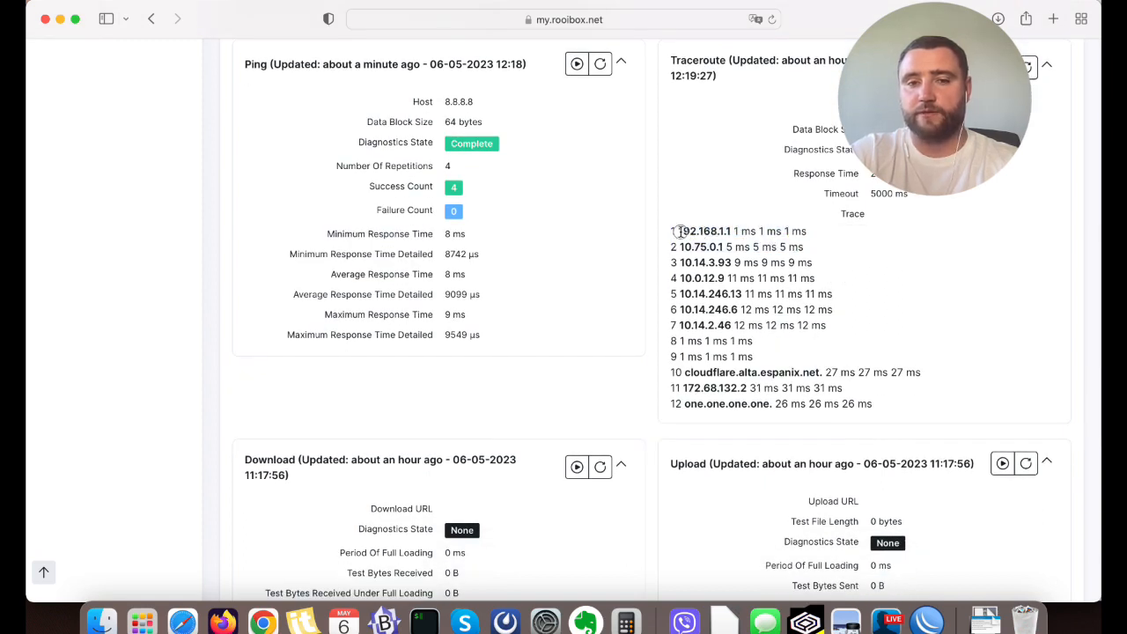
{"action": "left_click_drag", "start_coordinate": [678, 231], "coordinate": [886, 403]}
{"action": "left_click", "coordinate": [885, 403]}
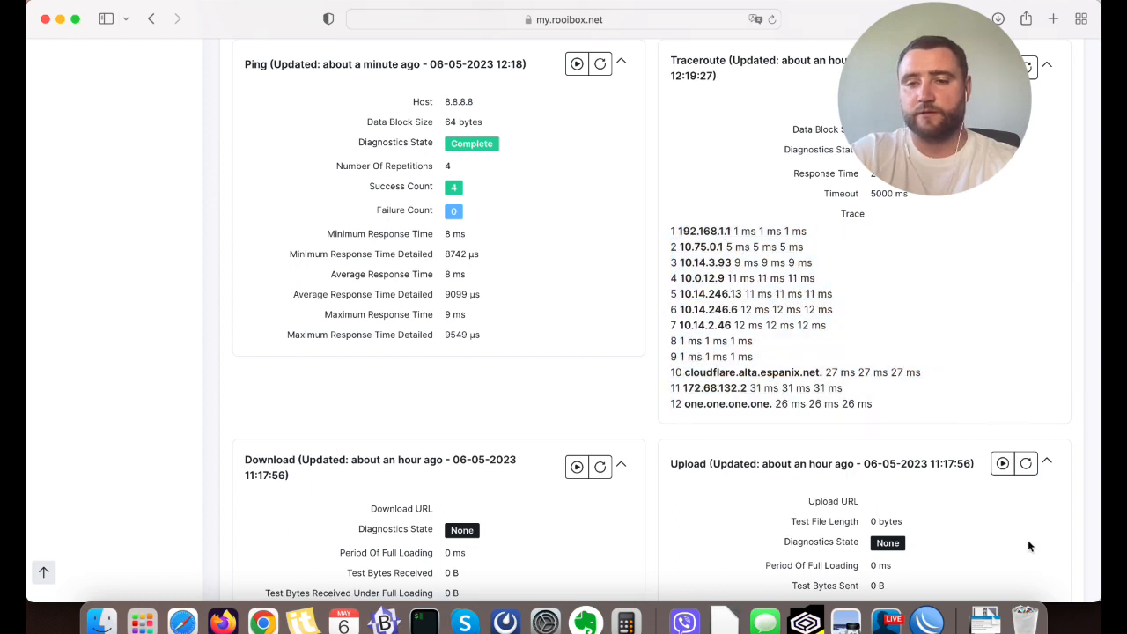
{"action": "left_click", "coordinate": [891, 621]}
{"action": "scroll", "coordinate": [563, 317], "scroll_direction": "up", "scroll_amount": 3}
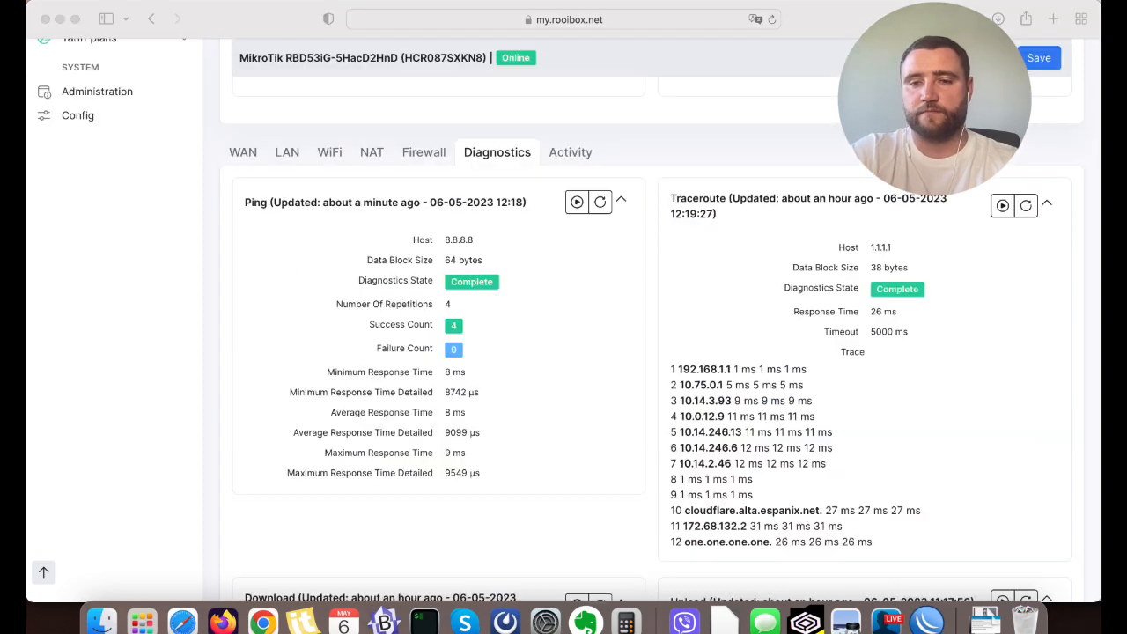
{"action": "left_click", "coordinate": [1082, 390]}
Examine the WiFi Analyzer charts for 5GHz and 2.4GHz, checking neighbouring networks and the recommended best channel.
{"action": "scroll", "coordinate": [1082, 389], "scroll_direction": "down", "scroll_amount": 8}
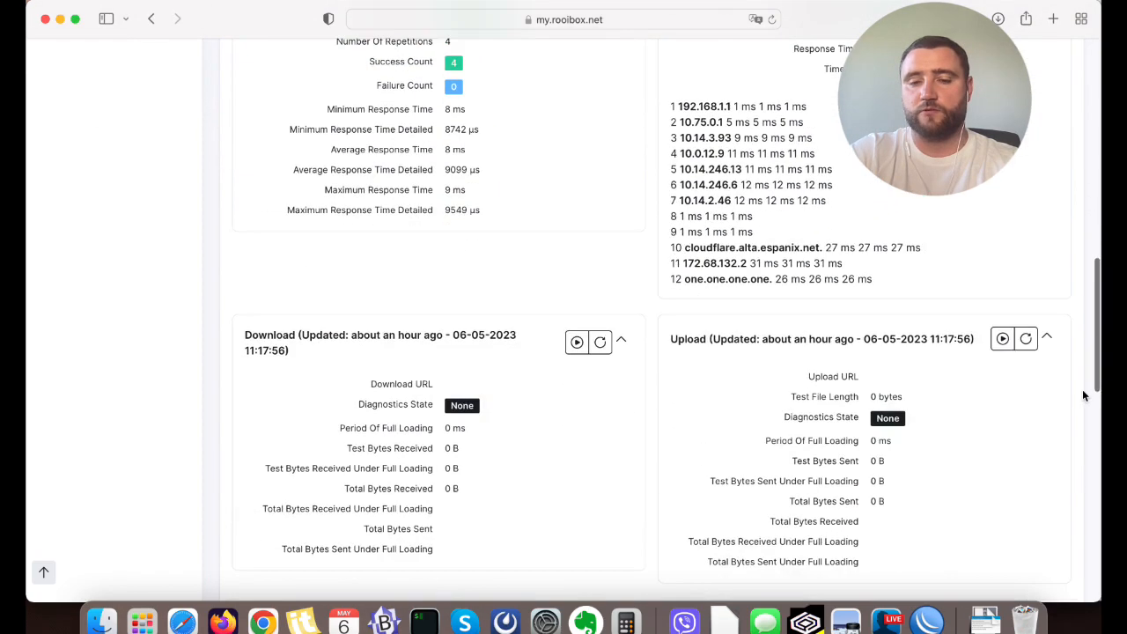
{"action": "scroll", "coordinate": [1082, 389], "scroll_direction": "down", "scroll_amount": 15}
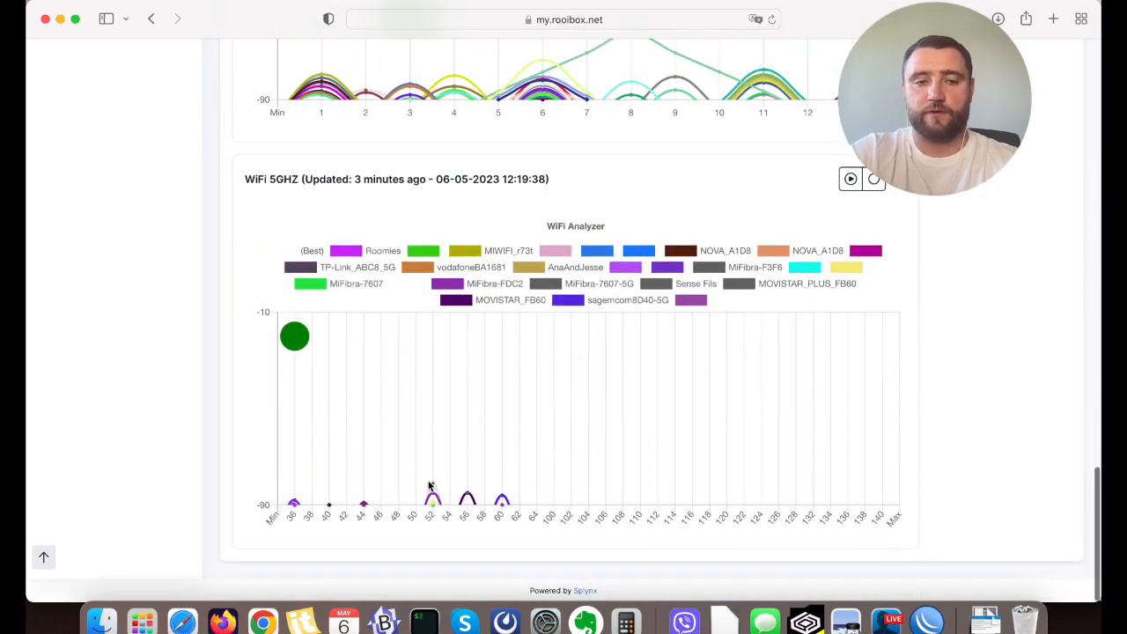
{"action": "scroll", "coordinate": [542, 462], "scroll_direction": "up", "scroll_amount": 3}
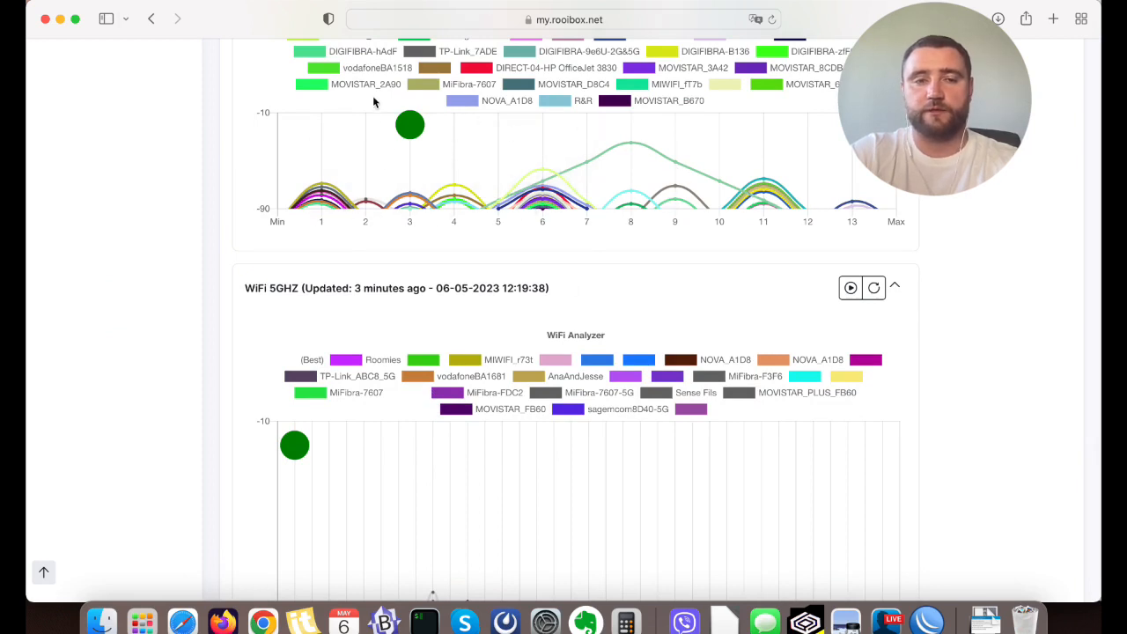
{"action": "scroll", "coordinate": [417, 229], "scroll_direction": "up", "scroll_amount": 3}
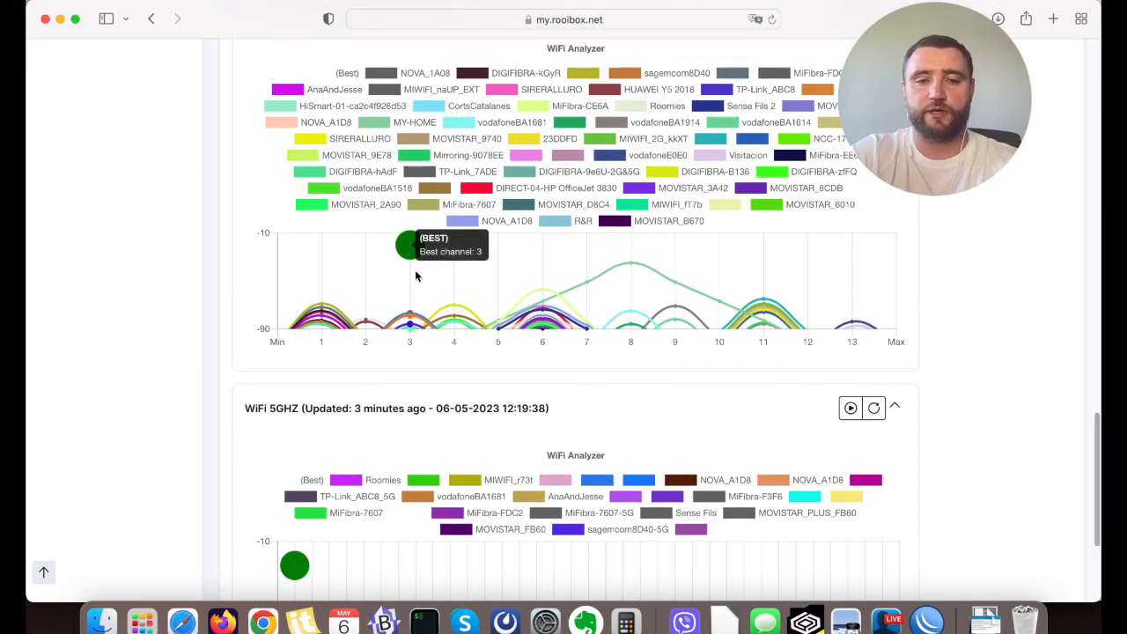
{"action": "scroll", "coordinate": [417, 276], "scroll_direction": "down", "scroll_amount": 5}
{"action": "mouse_move", "coordinate": [297, 343]}
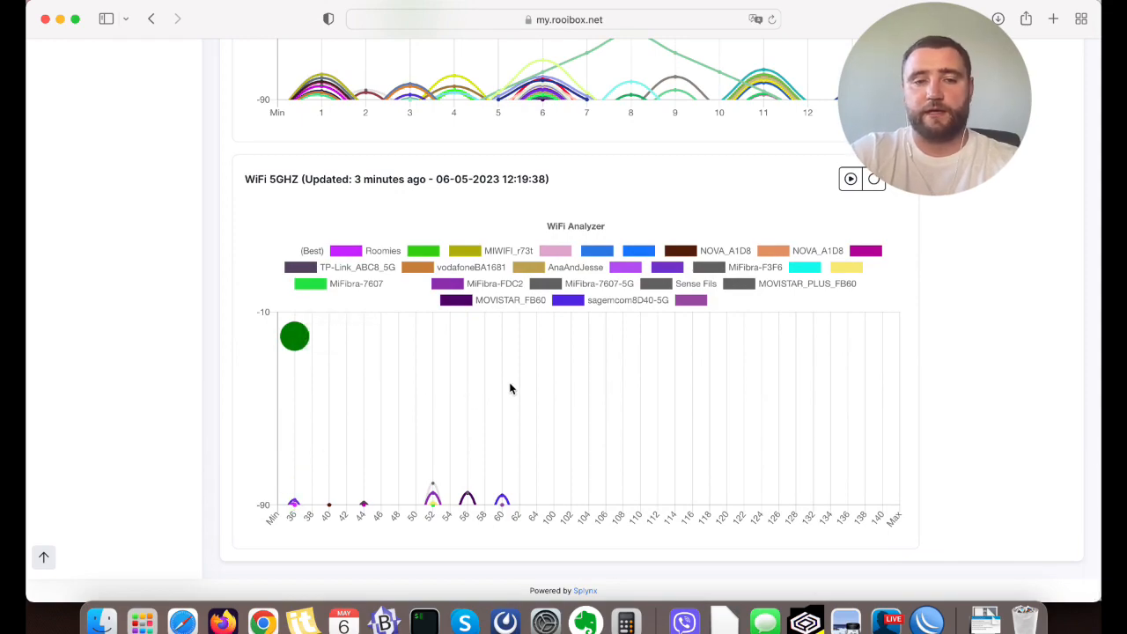
Open the Rooibox-394C13-M 5GHz network's settings from the device's WiFi information, inspect the radio channel setting and close without saving.
{"action": "scroll", "coordinate": [510, 389], "scroll_direction": "up", "scroll_amount": 15}
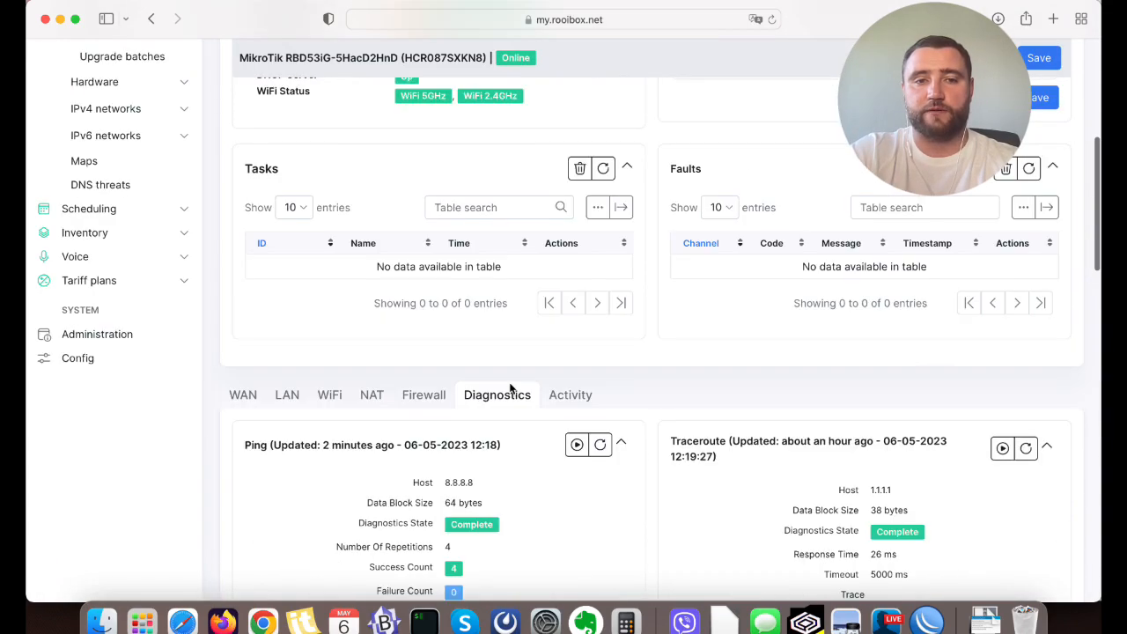
{"action": "scroll", "coordinate": [510, 388], "scroll_direction": "up", "scroll_amount": 2}
{"action": "scroll", "coordinate": [369, 395], "scroll_direction": "down", "scroll_amount": 2}
{"action": "left_click", "coordinate": [329, 396]}
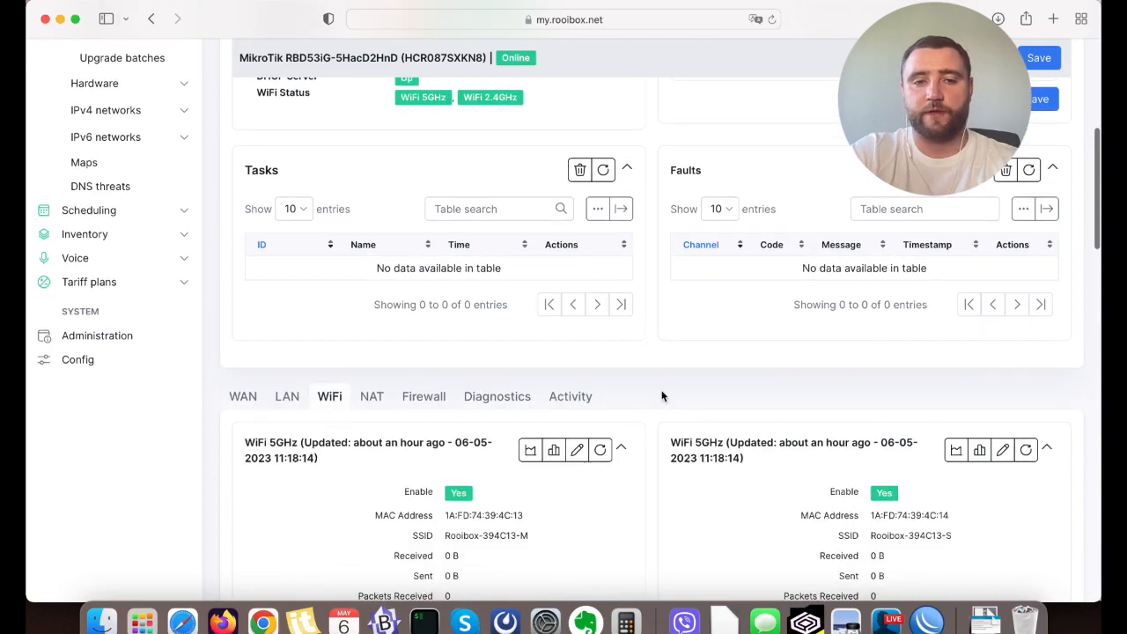
{"action": "scroll", "coordinate": [662, 395], "scroll_direction": "down", "scroll_amount": 12}
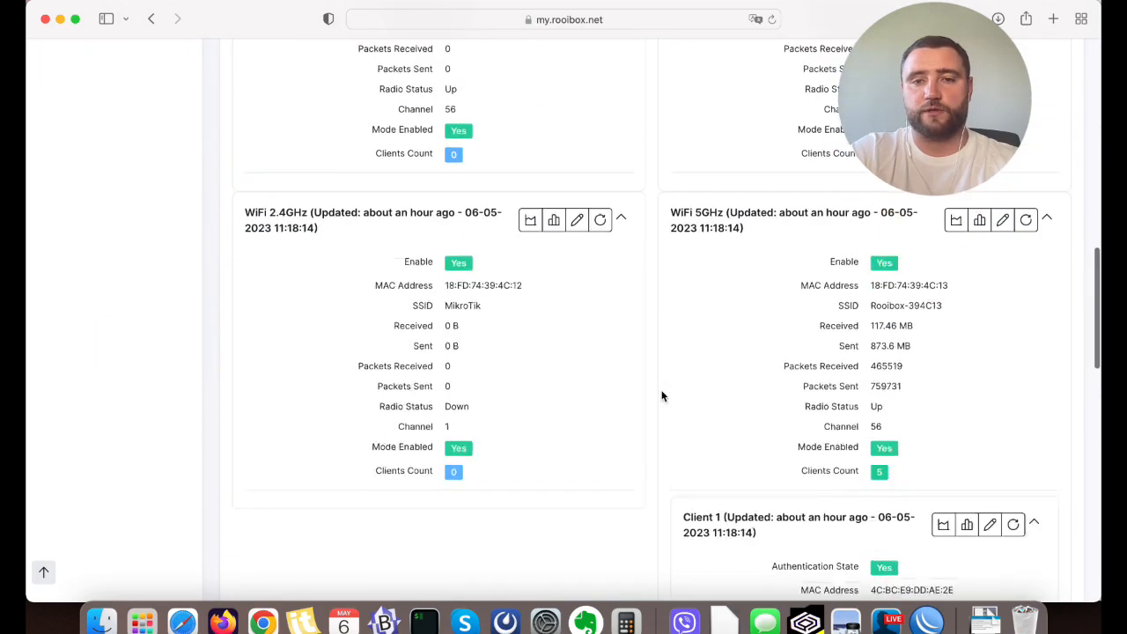
{"action": "scroll", "coordinate": [662, 396], "scroll_direction": "up", "scroll_amount": 5}
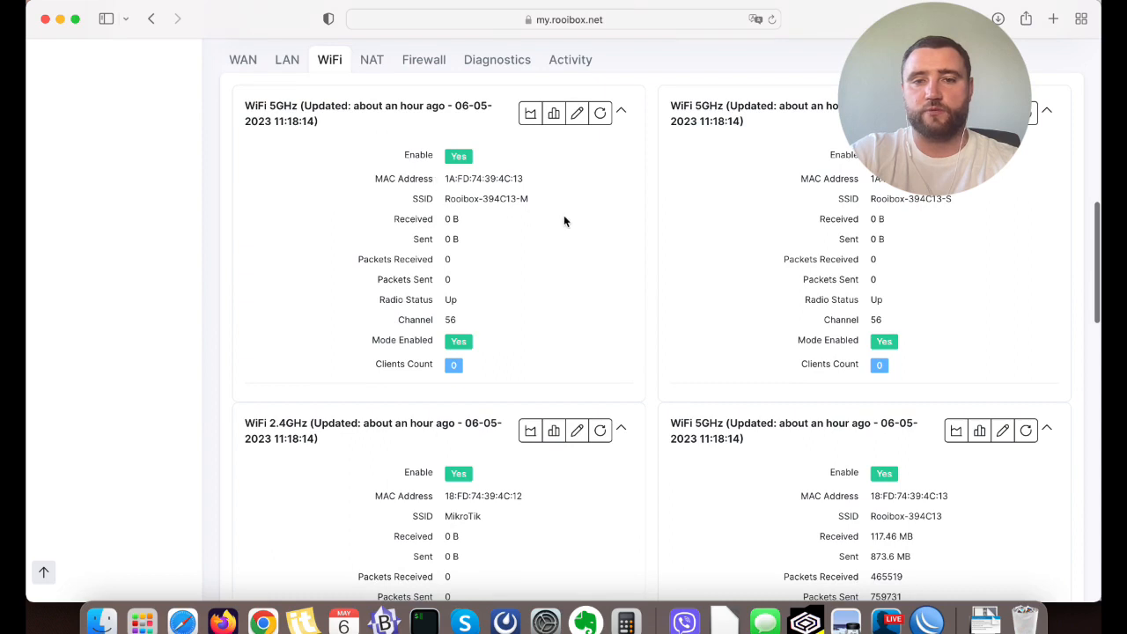
{"action": "left_click", "coordinate": [577, 113]}
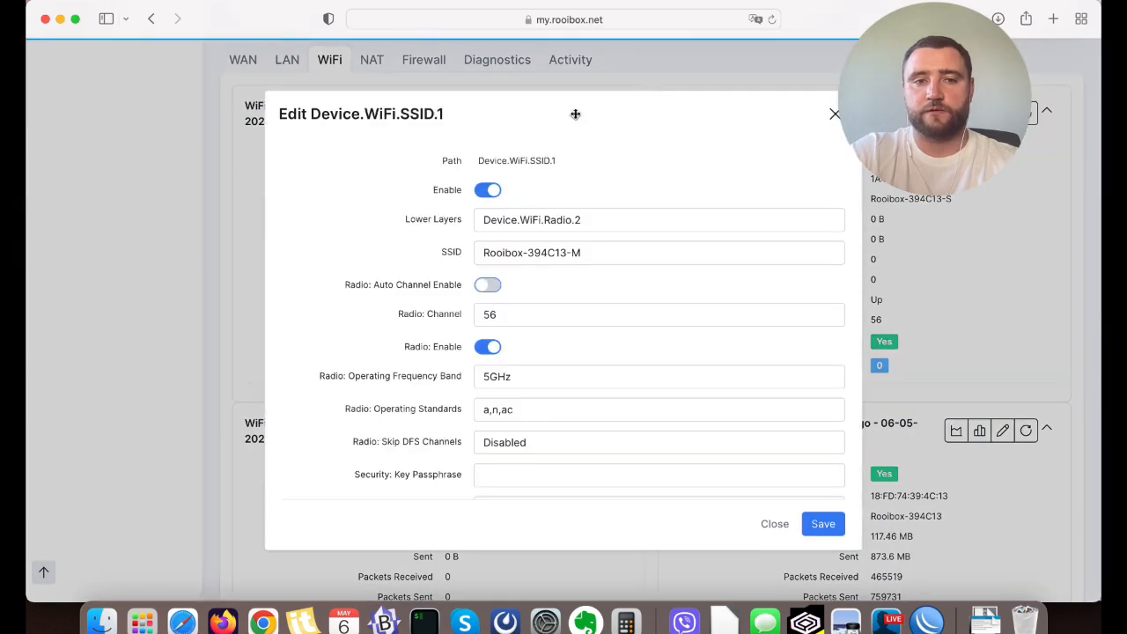
{"action": "double_click", "coordinate": [527, 315]}
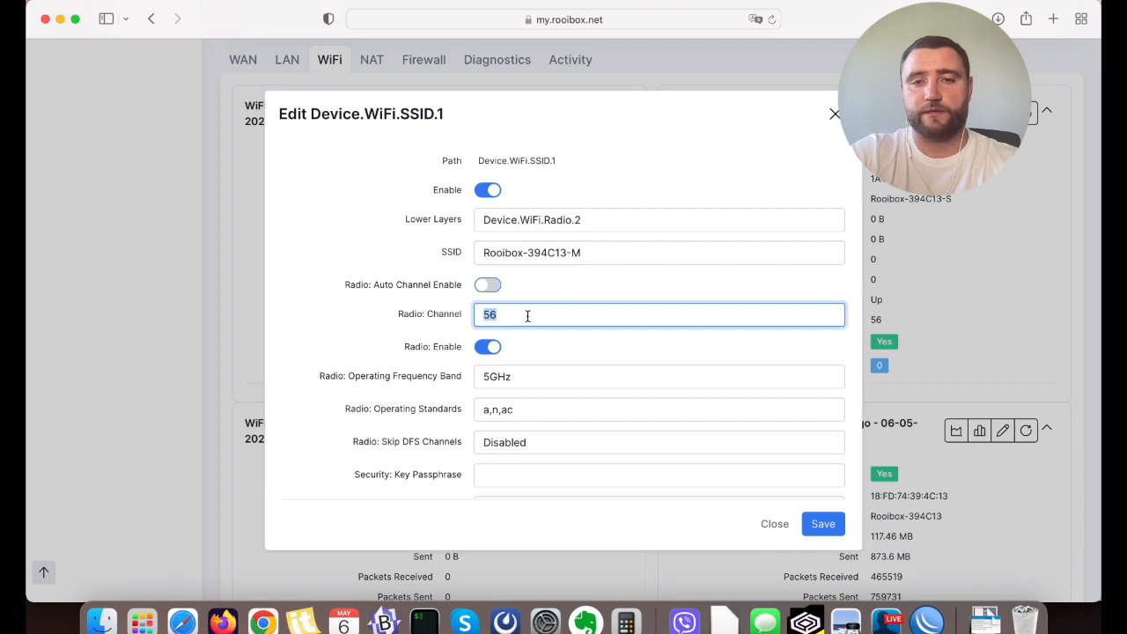
{"action": "left_click", "coordinate": [769, 526]}
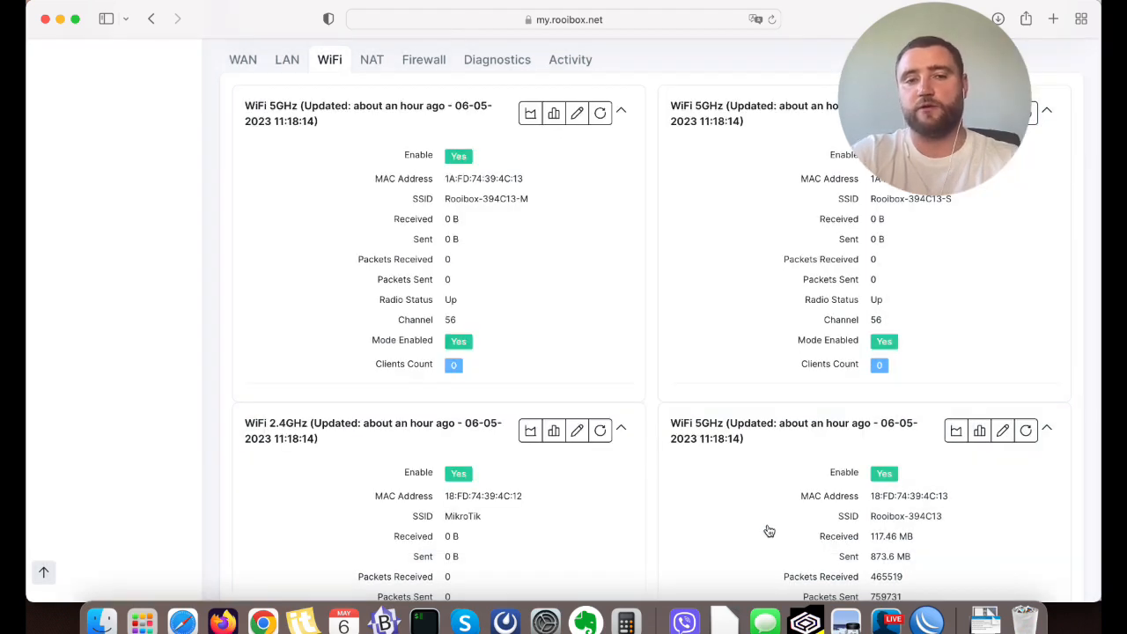
Switch to ACS_presentation.pdf in Preview to read the list of ACS tasks, then return to the device page in Safari.
{"action": "scroll", "coordinate": [701, 474], "scroll_direction": "up", "scroll_amount": 8}
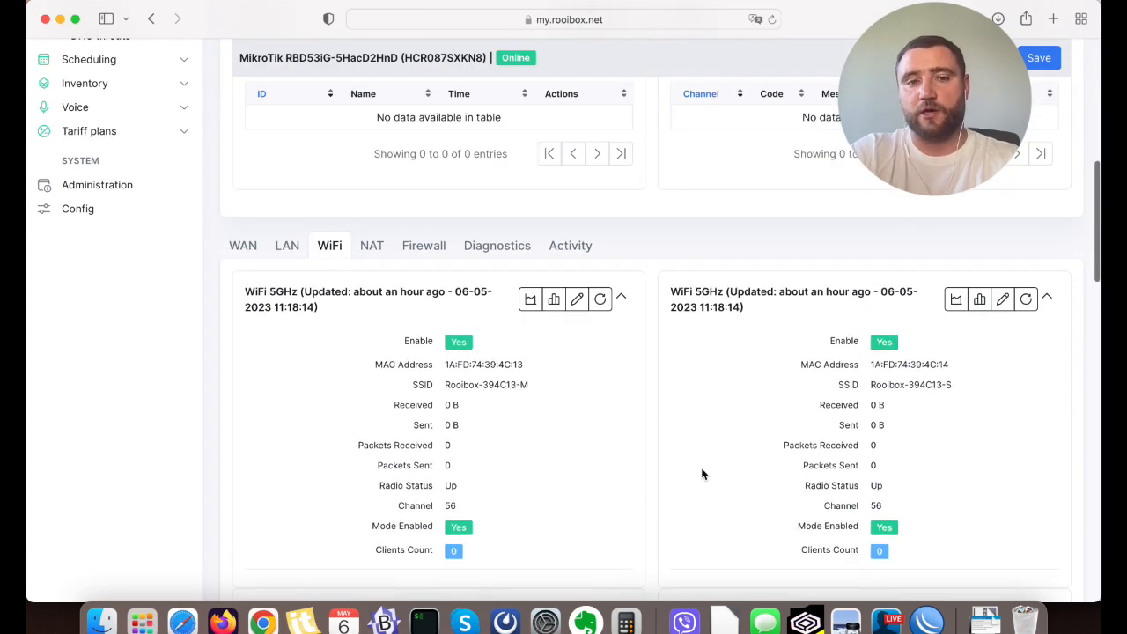
{"action": "left_click", "coordinate": [845, 622]}
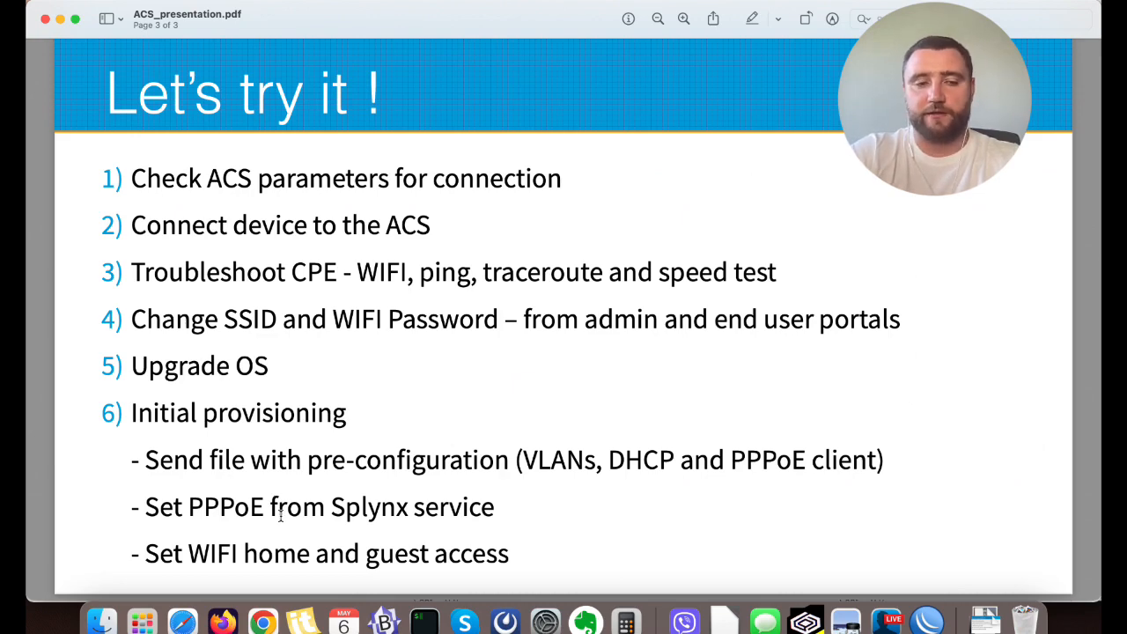
{"action": "left_click", "coordinate": [182, 619]}
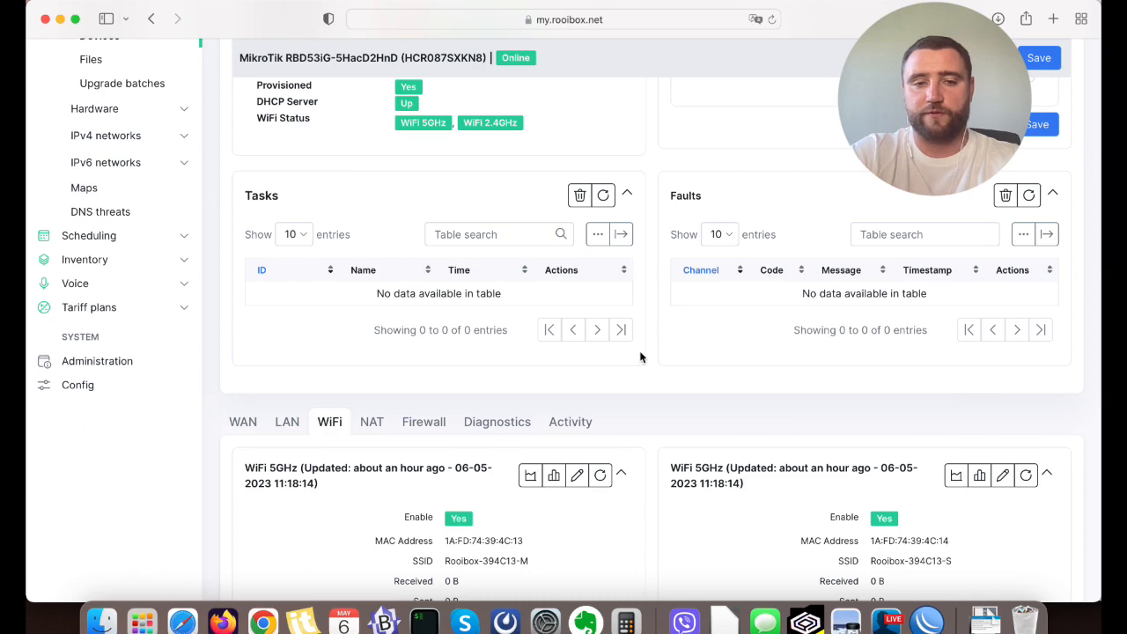
Open the settings of the first WiFi 5GHz network, Device.WiFi.SSID.1, and change its SSID to MyHOME-1.
{"action": "scroll", "coordinate": [640, 356], "scroll_direction": "down", "scroll_amount": 5}
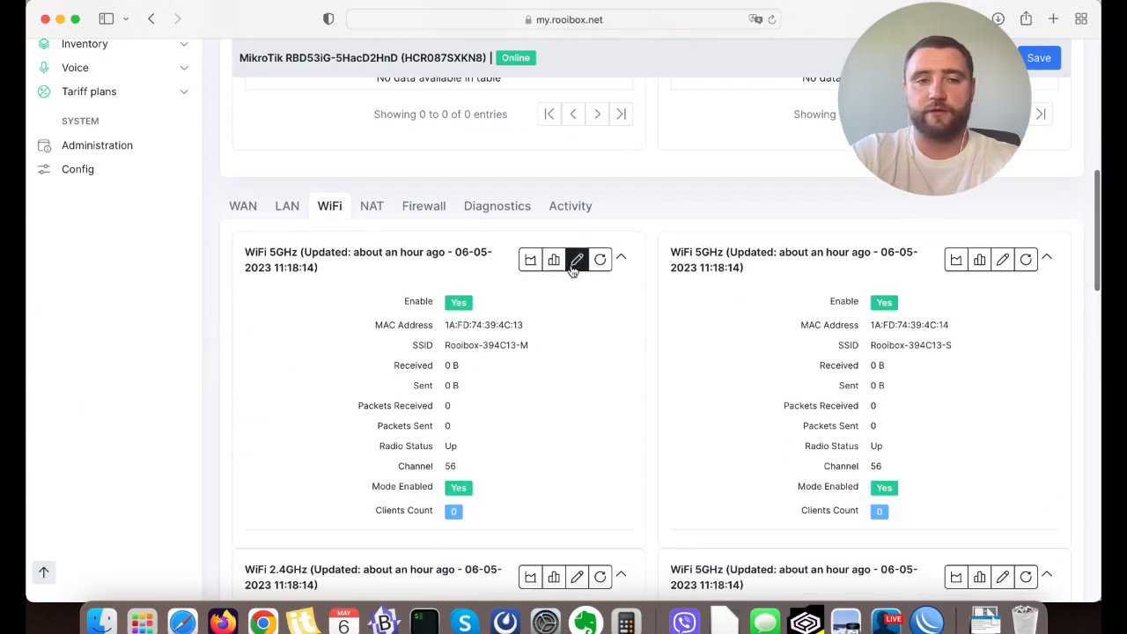
{"action": "left_click", "coordinate": [576, 259]}
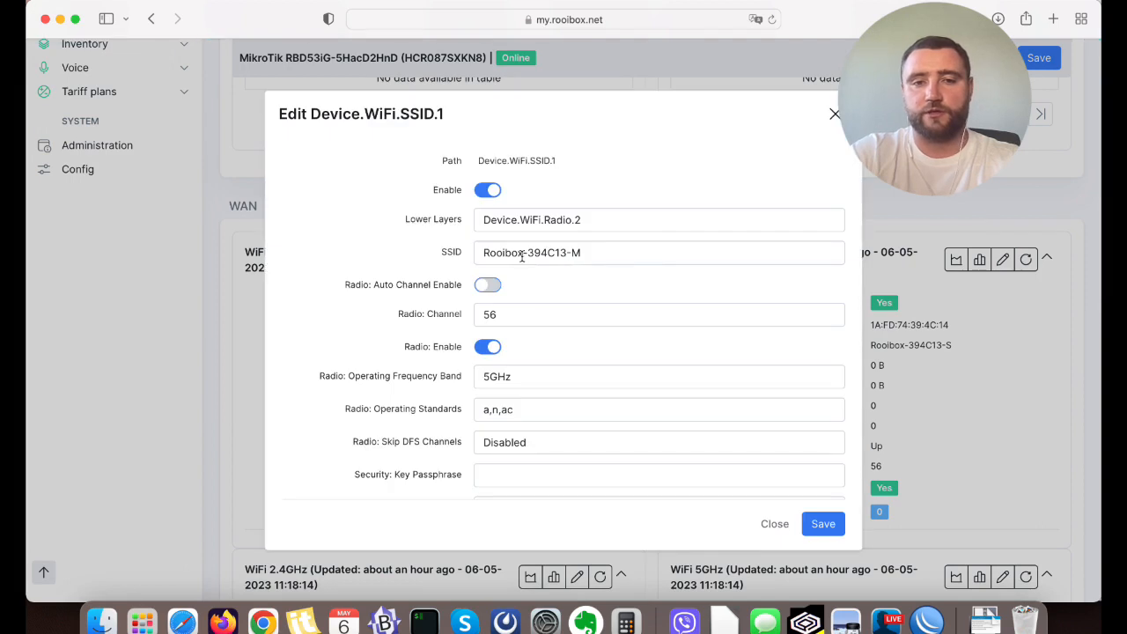
{"action": "left_click", "coordinate": [524, 255]}
{"action": "double_click", "coordinate": [537, 254]}
{"action": "key", "text": "super+a"}
{"action": "type", "text": "My"}
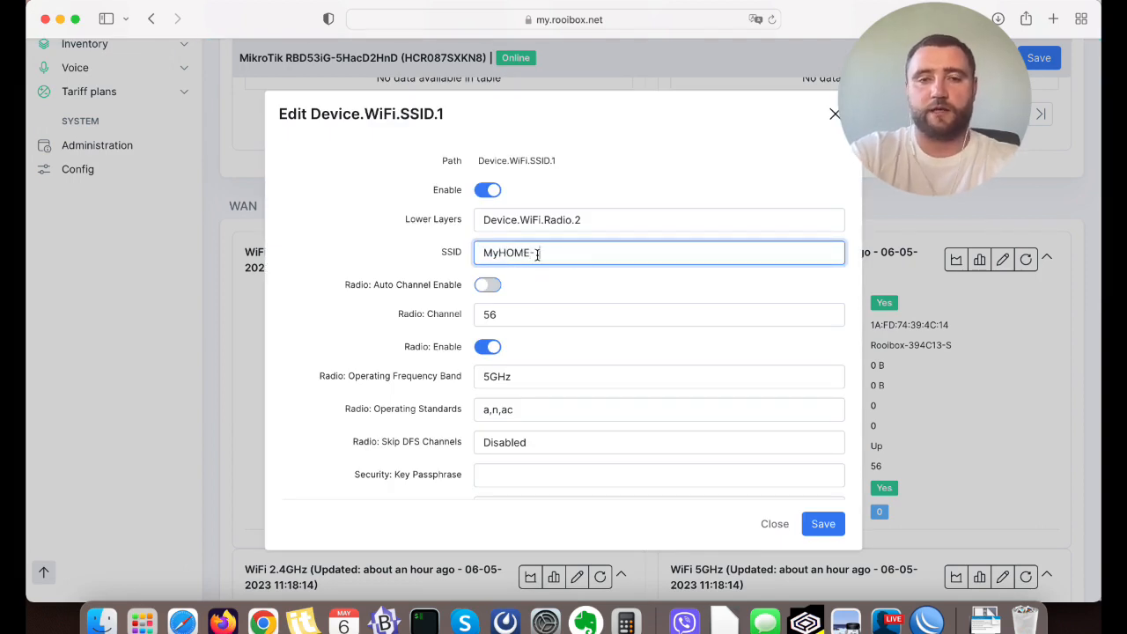
{"action": "scroll", "coordinate": [526, 286], "scroll_direction": "down", "scroll_amount": 2}
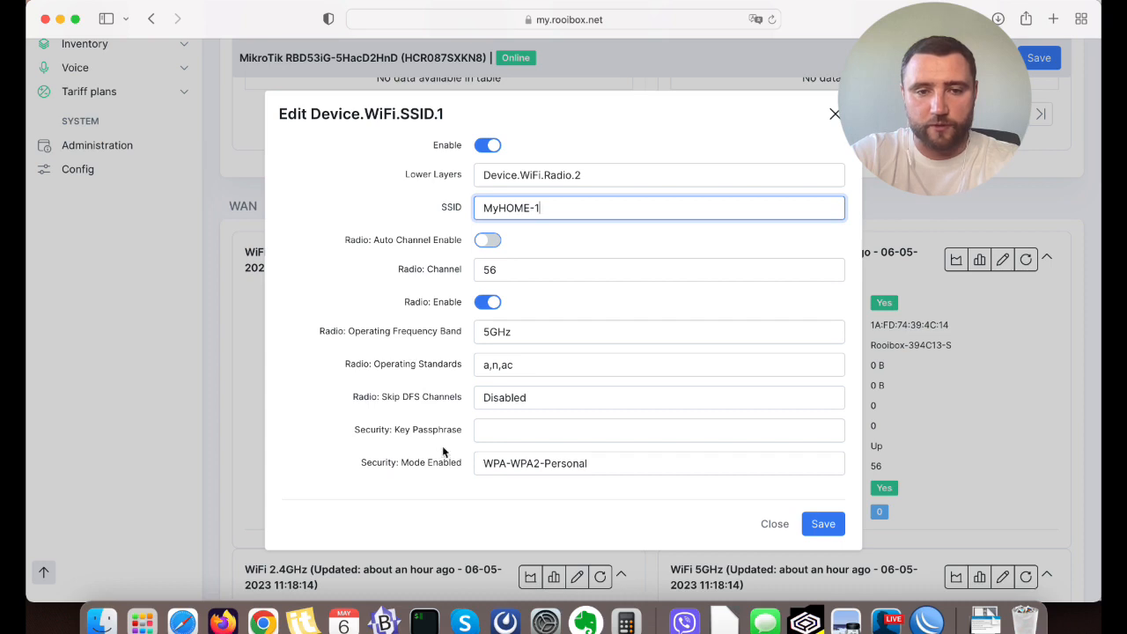
Enter a new security key passphrase for the network and save the WiFi settings.
{"action": "left_click_drag", "start_coordinate": [360, 433], "coordinate": [454, 431]}
{"action": "left_click", "coordinate": [480, 430]}
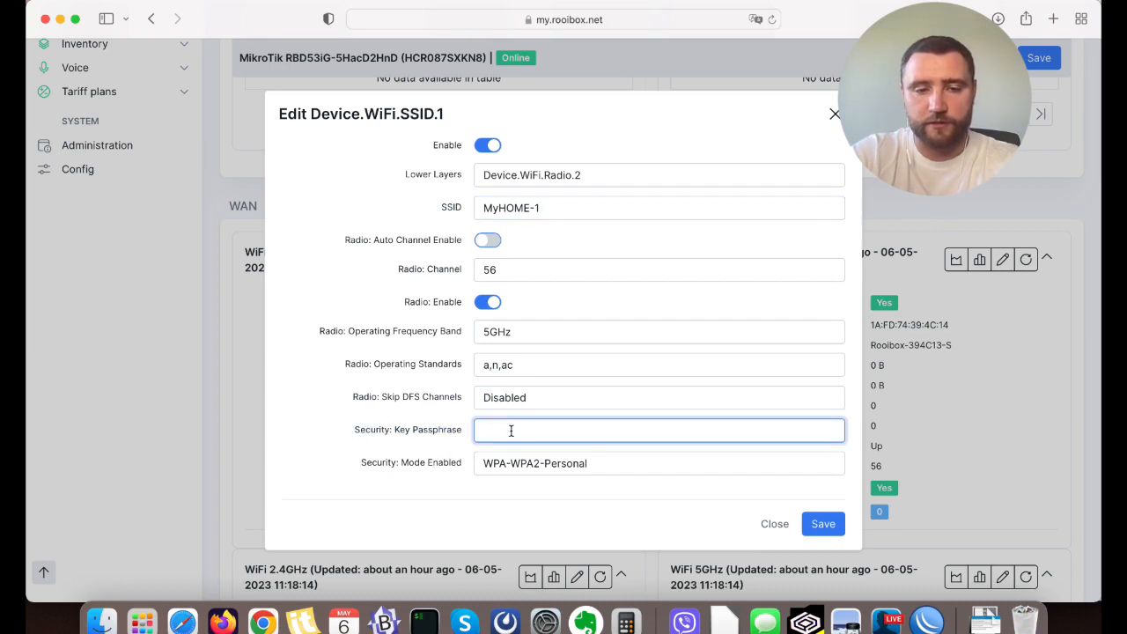
{"action": "type", "text": "12345"}
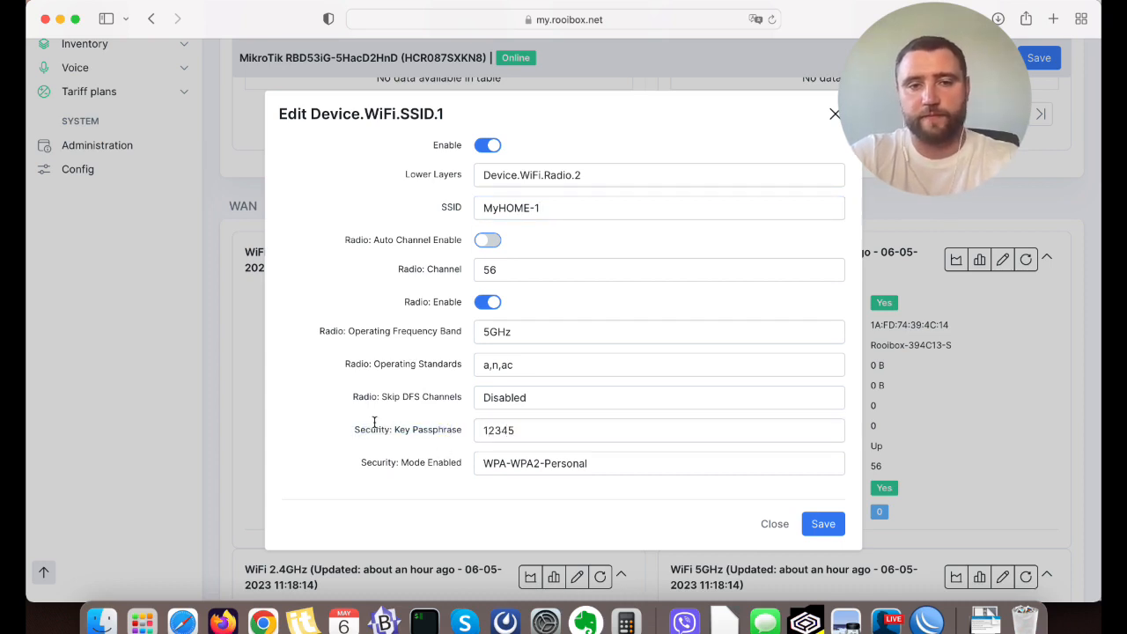
{"action": "scroll", "coordinate": [474, 350], "scroll_direction": "up", "scroll_amount": 1}
{"action": "scroll", "coordinate": [614, 326], "scroll_direction": "down", "scroll_amount": 1}
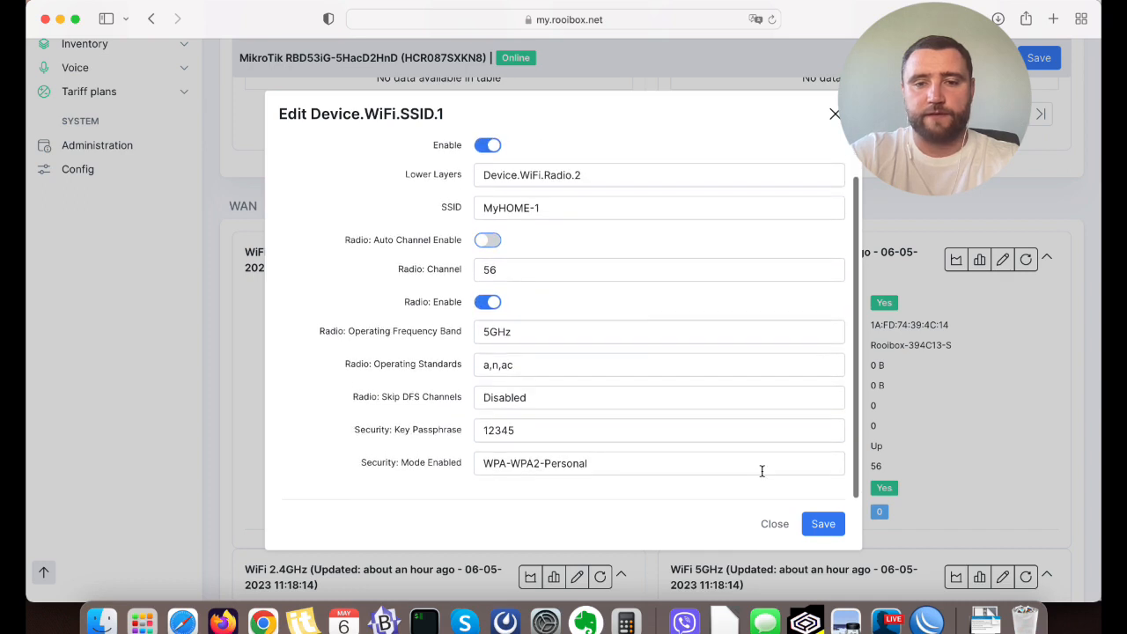
{"action": "left_click", "coordinate": [821, 525]}
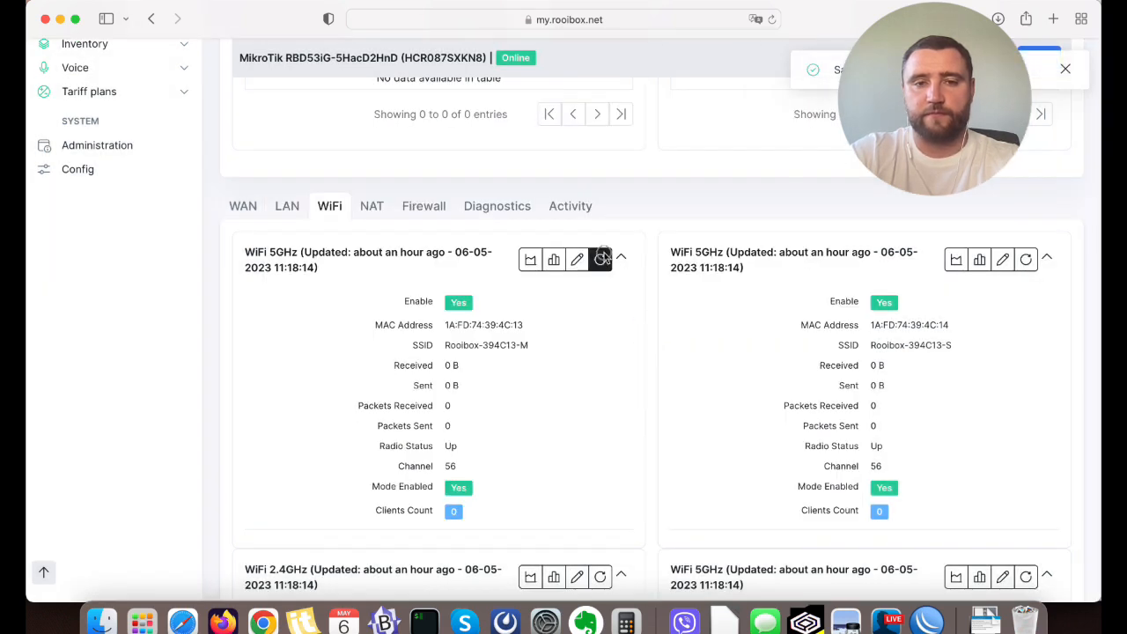
Refresh the edited 5GHz network's information and the device's task list, then examine the queued tasks.
{"action": "left_click", "coordinate": [603, 259]}
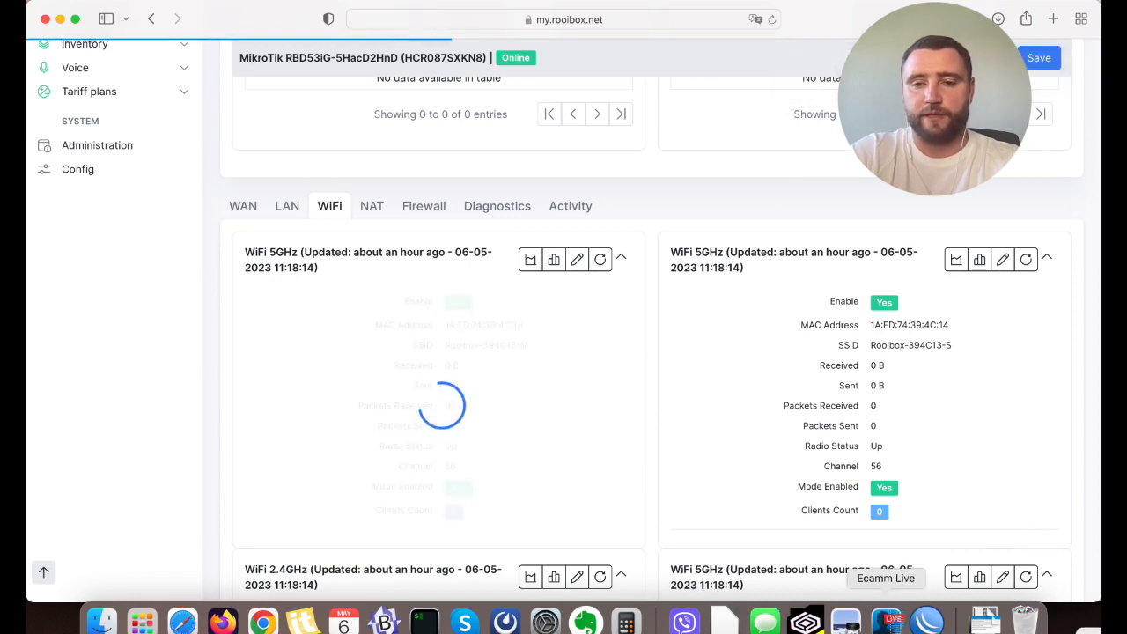
{"action": "scroll", "coordinate": [645, 200], "scroll_direction": "up", "scroll_amount": 3}
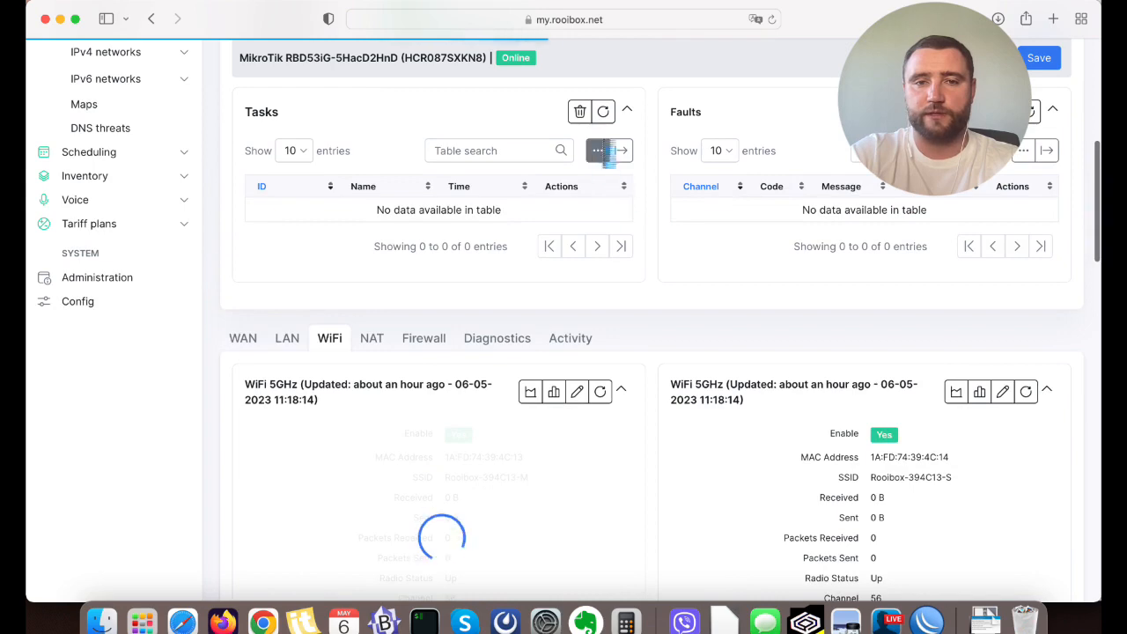
{"action": "left_click", "coordinate": [603, 112]}
{"action": "scroll", "coordinate": [396, 281], "scroll_direction": "up", "scroll_amount": 2}
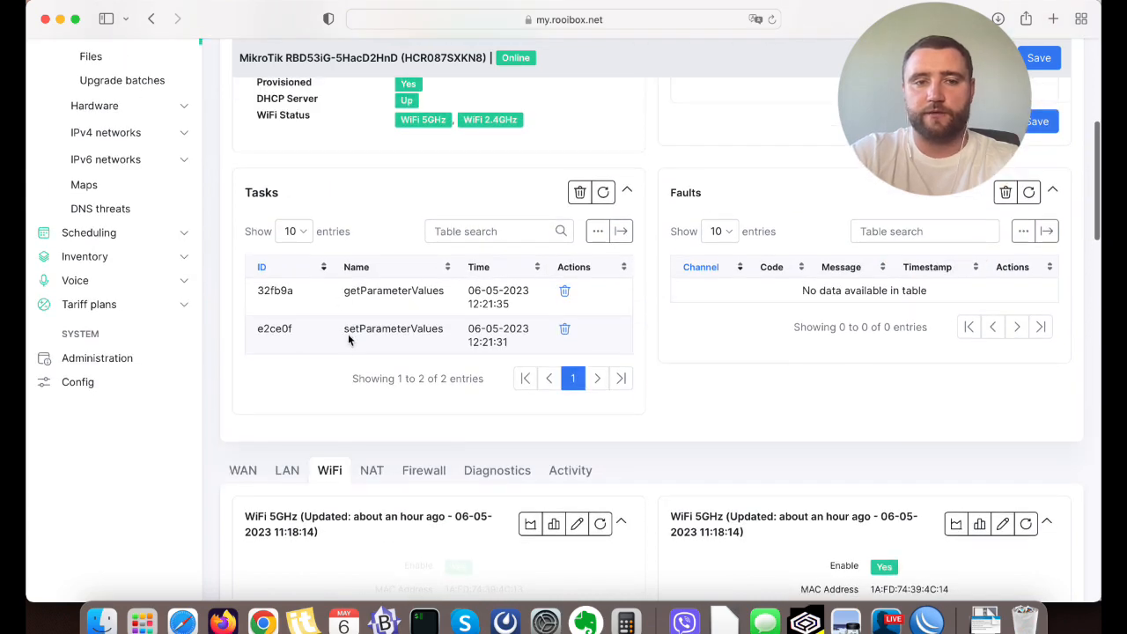
{"action": "left_click_drag", "start_coordinate": [349, 332], "coordinate": [444, 330]}
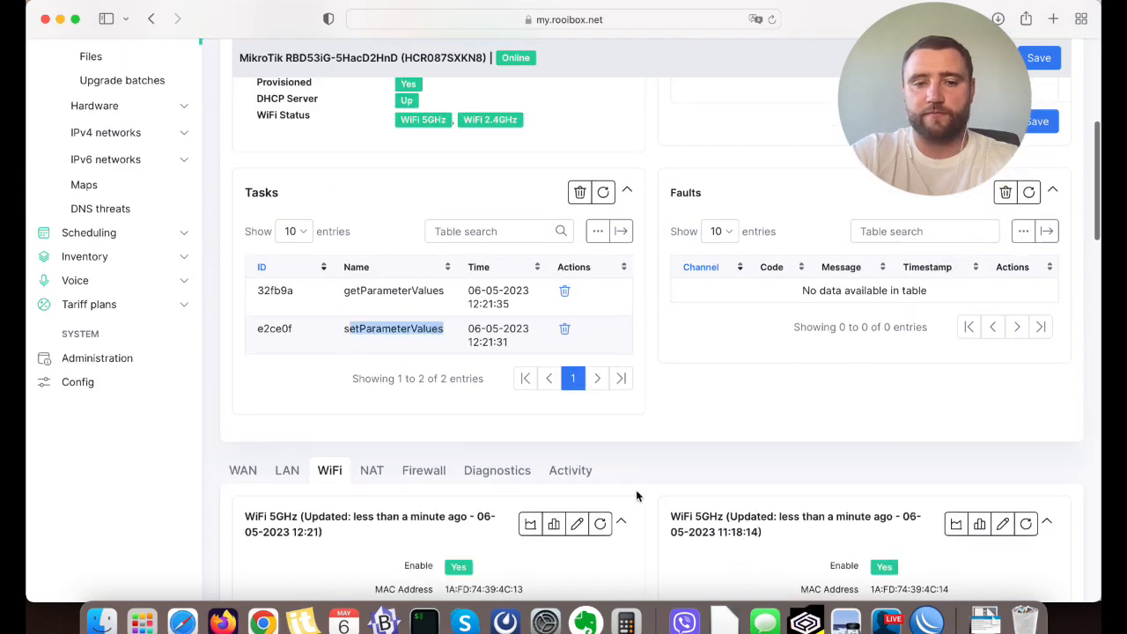
{"action": "scroll", "coordinate": [635, 490], "scroll_direction": "down", "scroll_amount": 1}
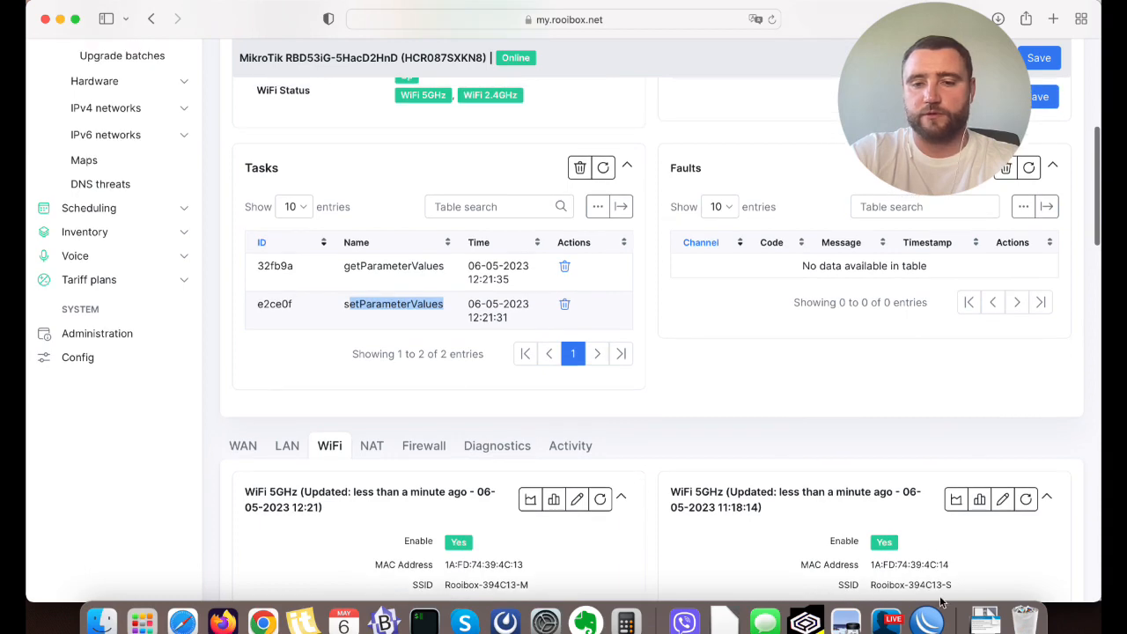
Switch to WinBox to check the TR-069 log for the periodic inform schedule, then return to the device page in Safari.
{"action": "left_click", "coordinate": [930, 620]}
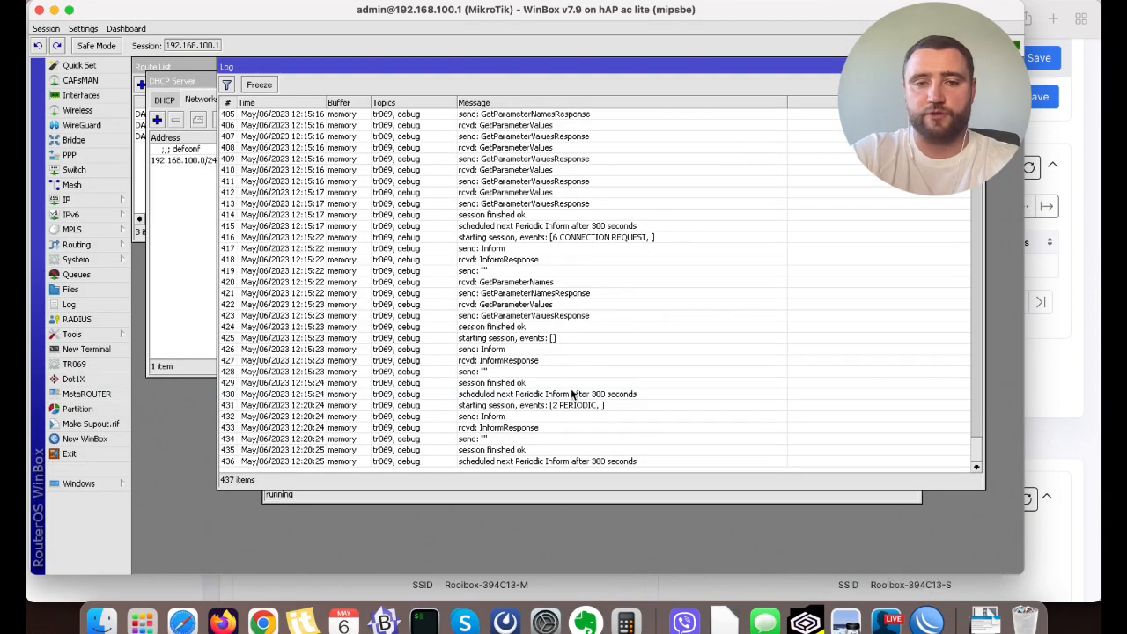
{"action": "left_click", "coordinate": [507, 396]}
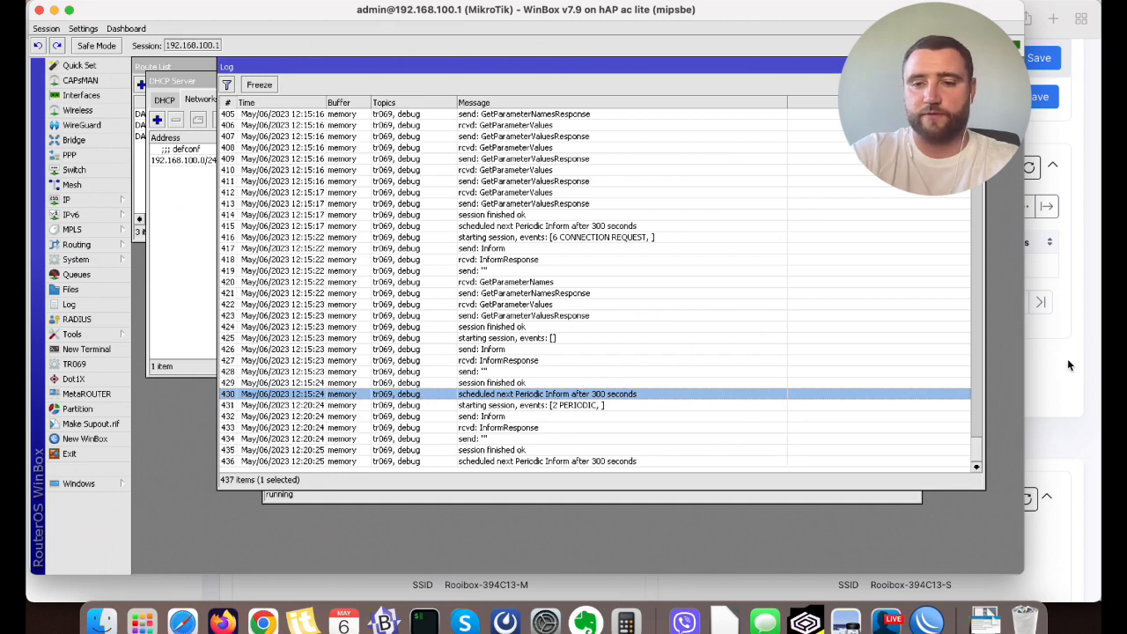
{"action": "left_click", "coordinate": [886, 620]}
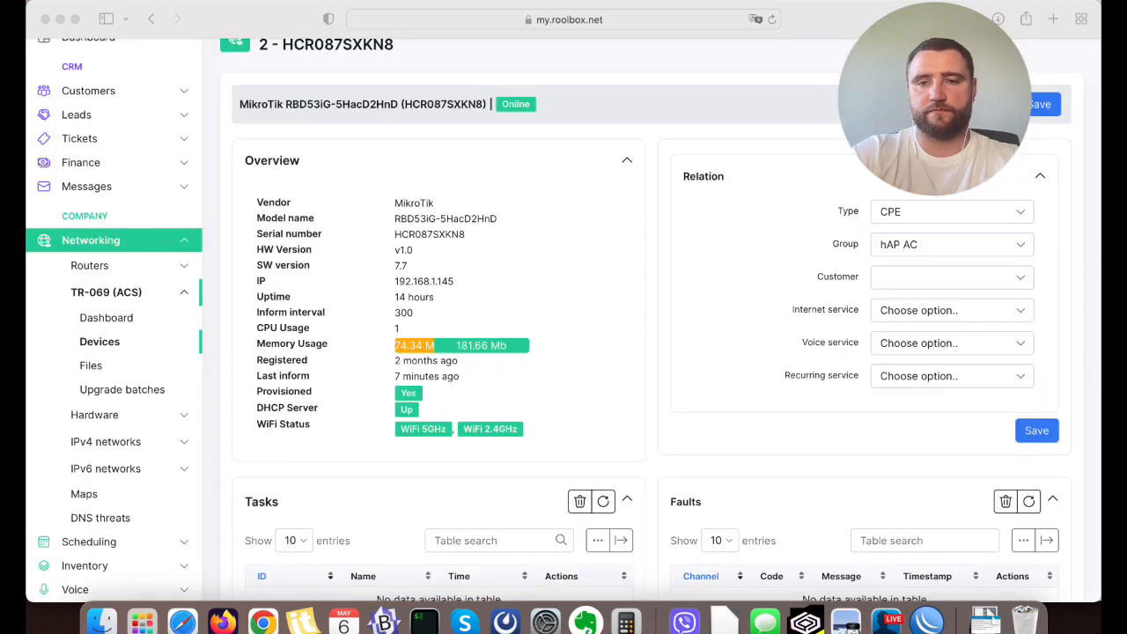
{"action": "left_click", "coordinate": [1081, 360]}
Check the device's task list and the first WiFi 5GHz network's information for the applied SSID.
{"action": "scroll", "coordinate": [1081, 360], "scroll_direction": "up", "scroll_amount": 2}
{"action": "scroll", "coordinate": [1081, 362], "scroll_direction": "down", "scroll_amount": 3}
{"action": "scroll", "coordinate": [1080, 361], "scroll_direction": "down", "scroll_amount": 3}
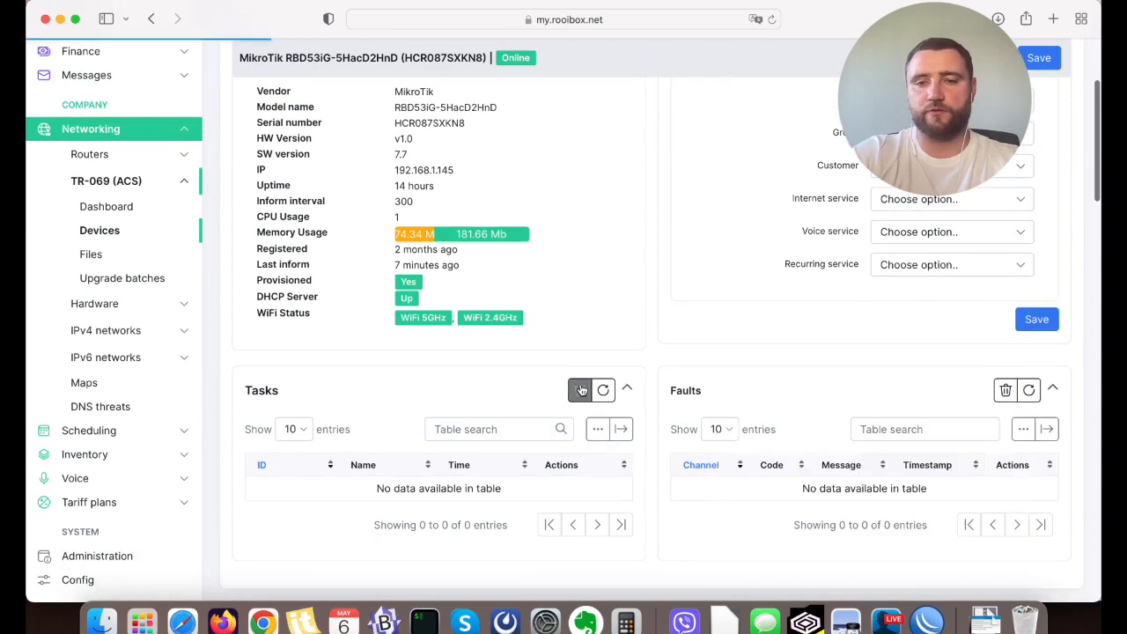
{"action": "scroll", "coordinate": [681, 458], "scroll_direction": "down", "scroll_amount": 6}
{"action": "scroll", "coordinate": [681, 463], "scroll_direction": "down", "scroll_amount": 8}
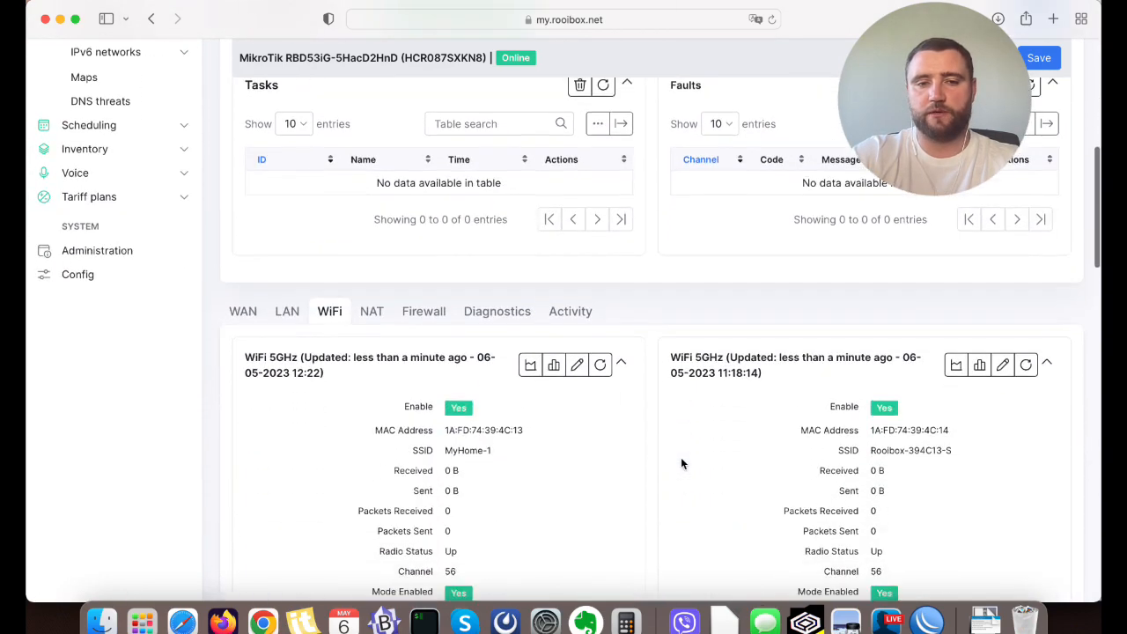
{"action": "left_click_drag", "start_coordinate": [418, 383], "coordinate": [543, 381]}
{"action": "left_click", "coordinate": [496, 403]}
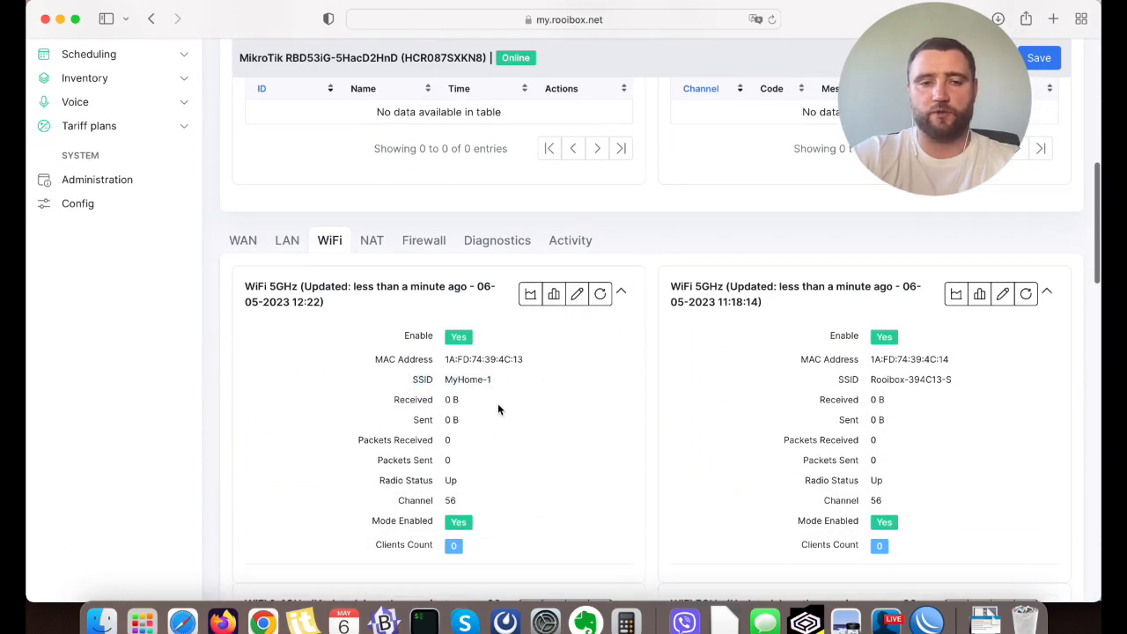
{"action": "scroll", "coordinate": [547, 445], "scroll_direction": "down", "scroll_amount": 2}
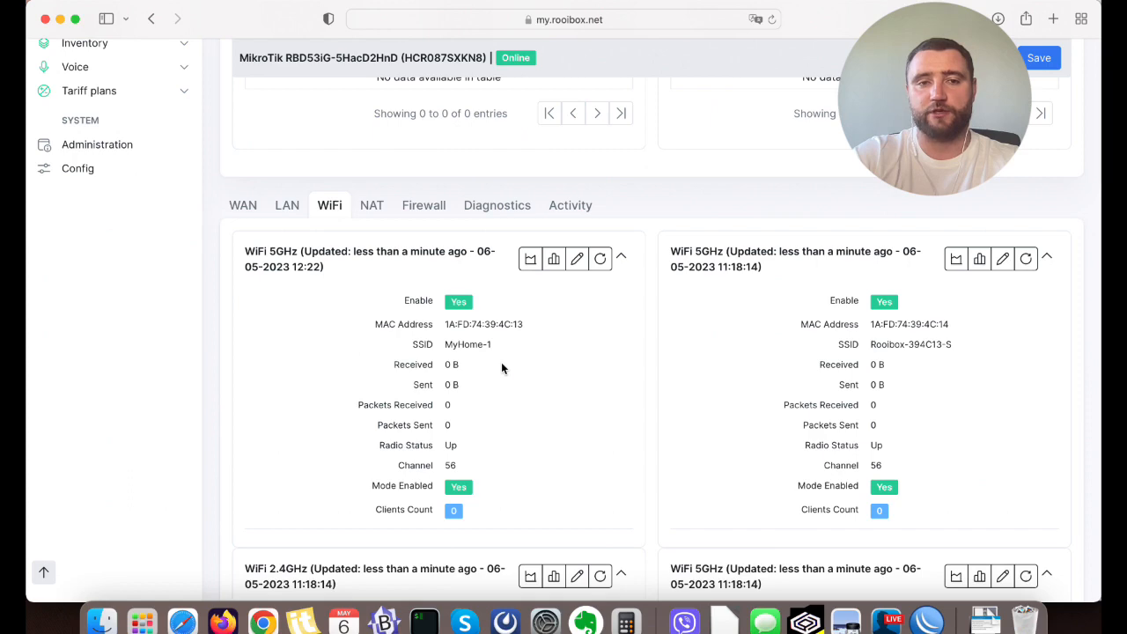
Assign the device to a customer in its Relation settings, searching by the customer's name, and save the device.
{"action": "scroll", "coordinate": [502, 368], "scroll_direction": "up", "scroll_amount": 10}
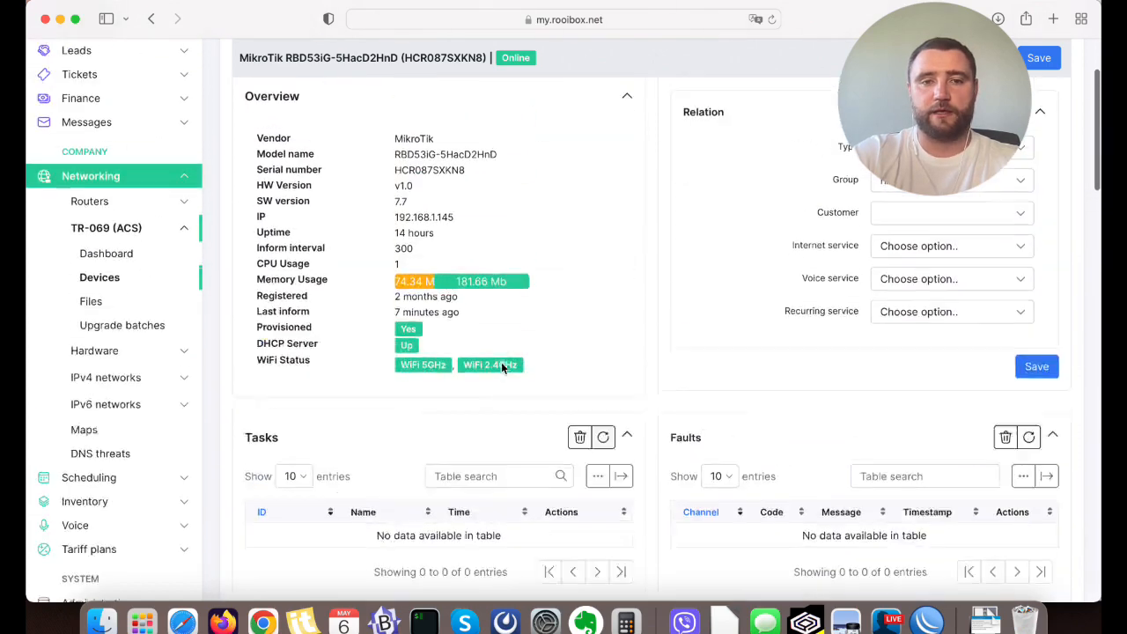
{"action": "scroll", "coordinate": [502, 368], "scroll_direction": "up", "scroll_amount": 3}
{"action": "scroll", "coordinate": [502, 368], "scroll_direction": "down", "scroll_amount": 3}
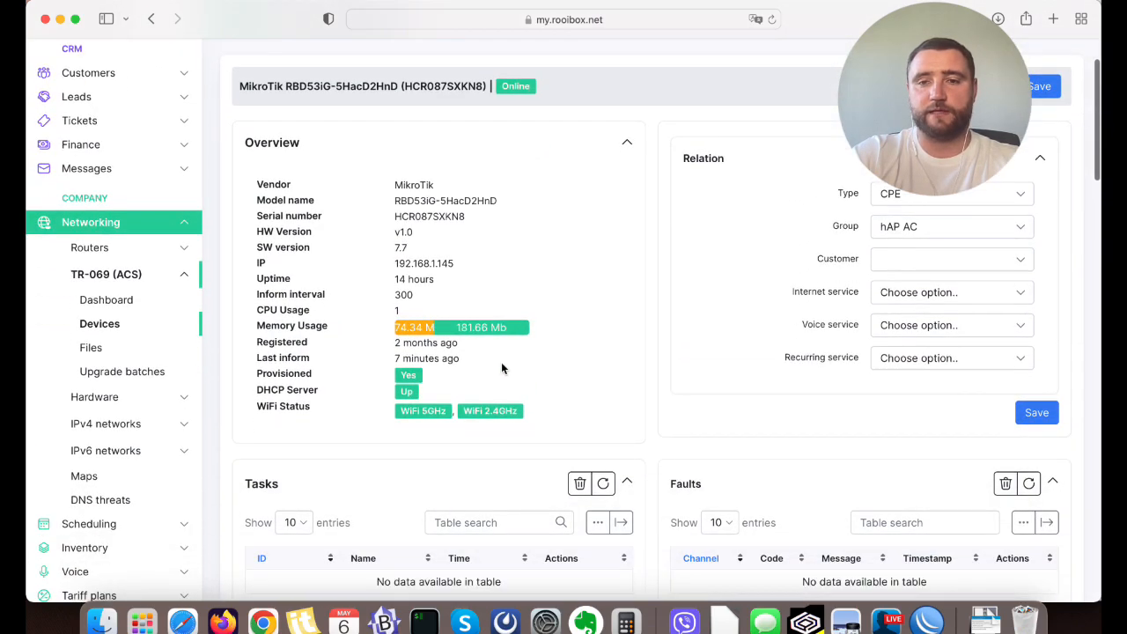
{"action": "left_click", "coordinate": [902, 260]}
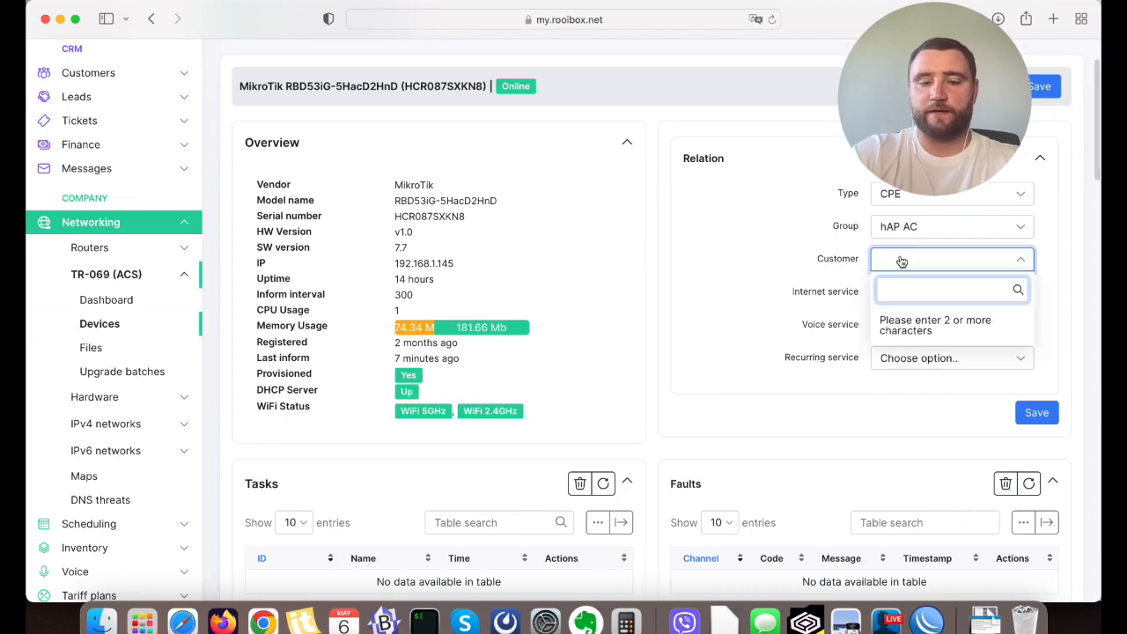
{"action": "type", "text": "Alex"}
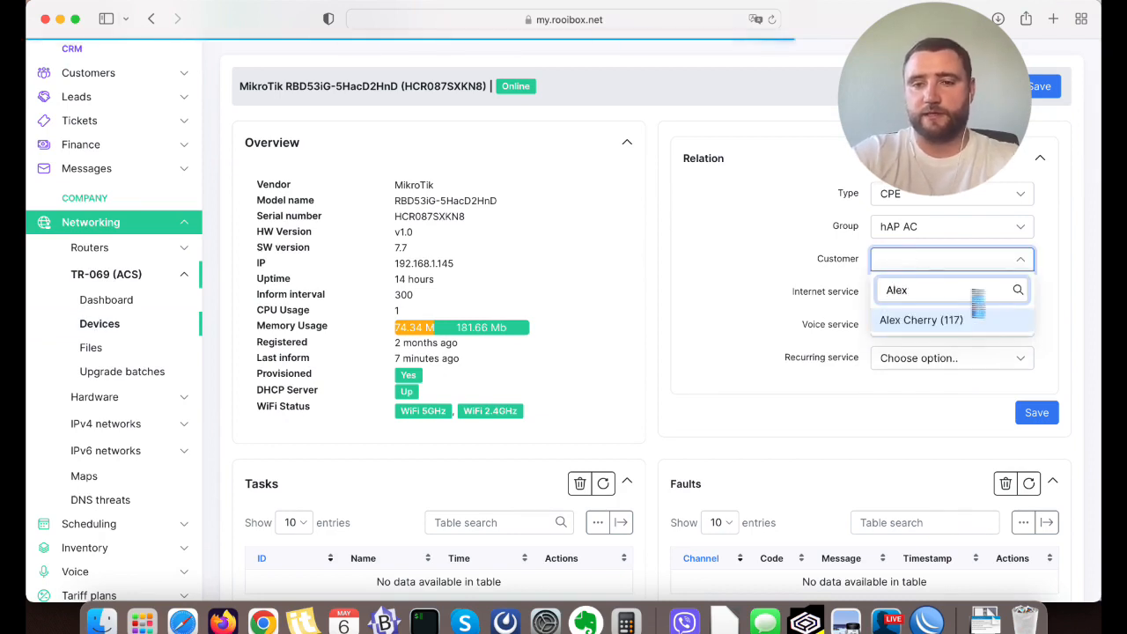
{"action": "left_click", "coordinate": [976, 317]}
{"action": "left_click", "coordinate": [1044, 85]}
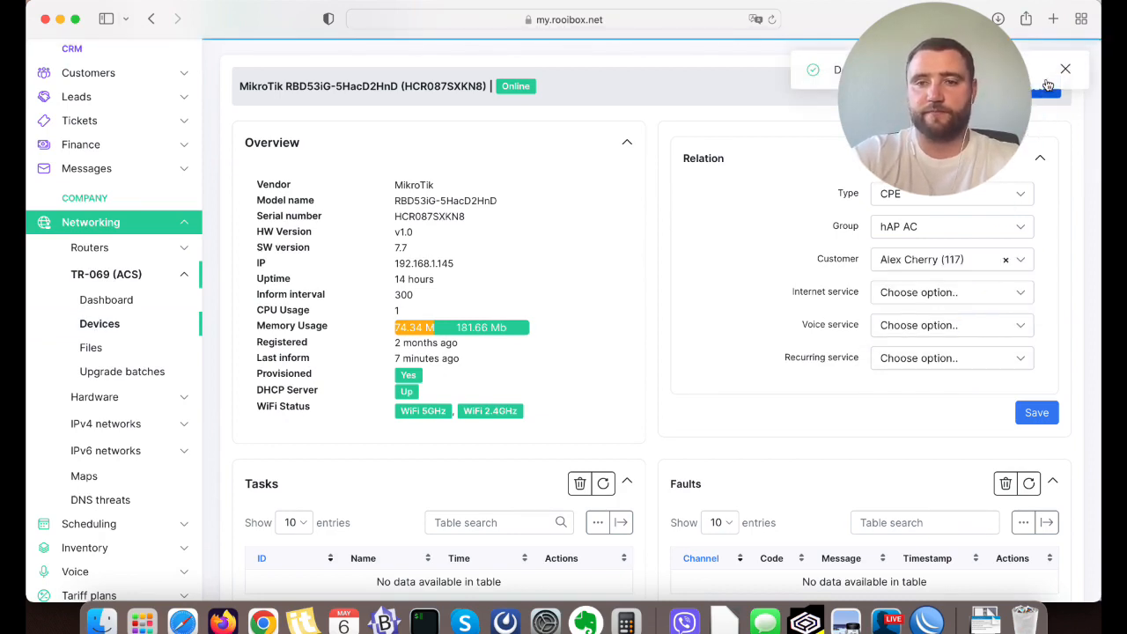
Find the assigned customer in the customer list by name and open the customer's profile.
{"action": "left_click", "coordinate": [63, 155]}
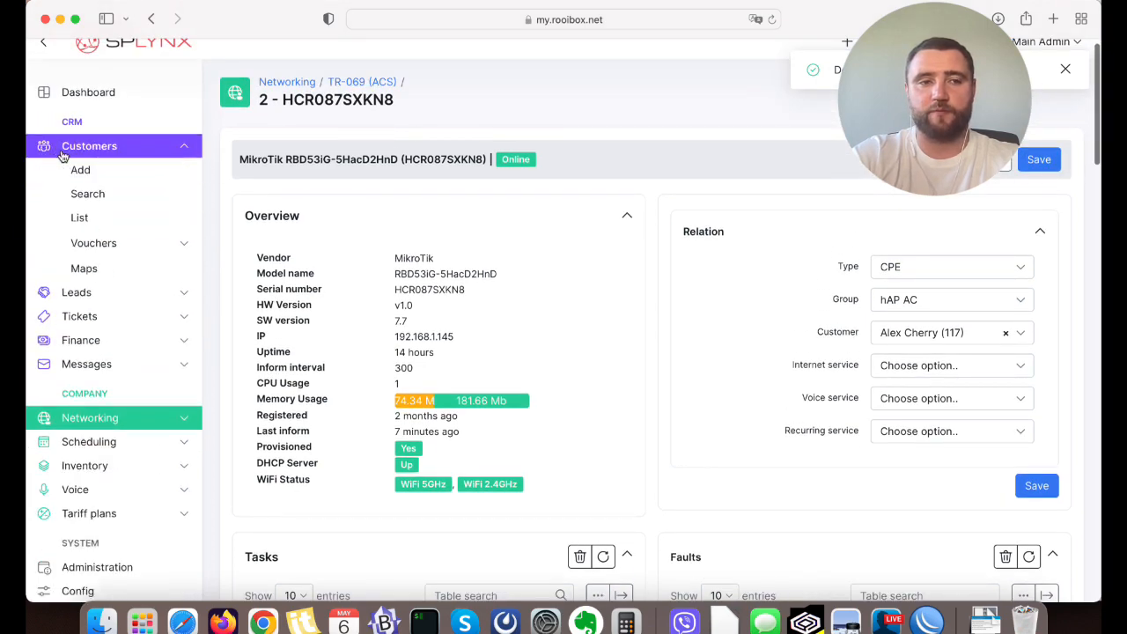
{"action": "left_click", "coordinate": [100, 217]}
{"action": "left_click", "coordinate": [888, 182]}
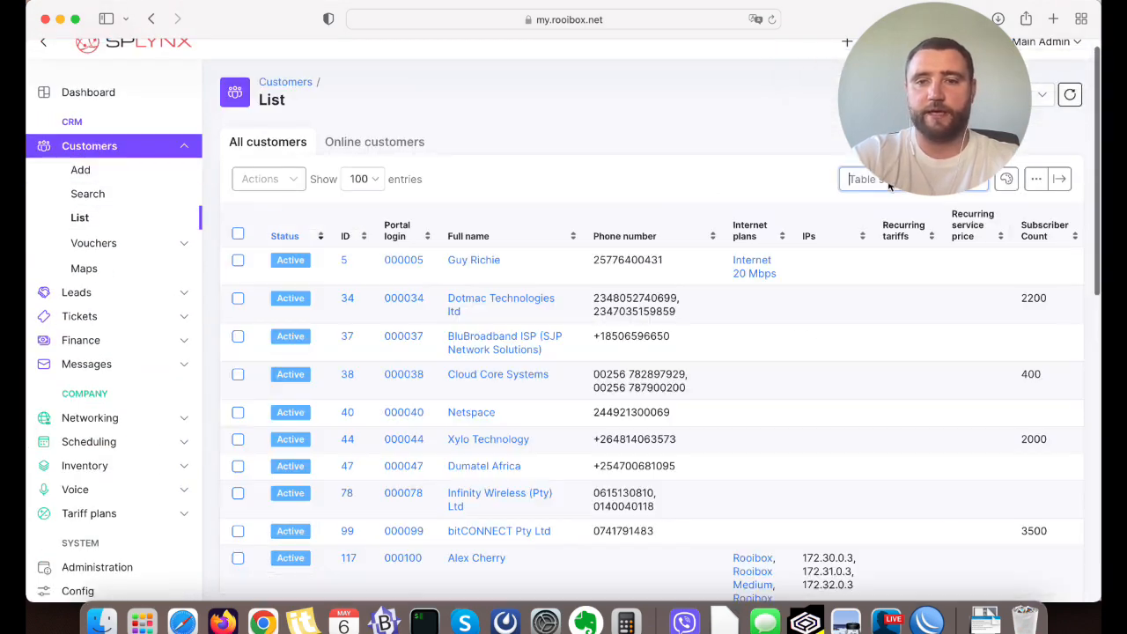
{"action": "type", "text": "Alex Ch"}
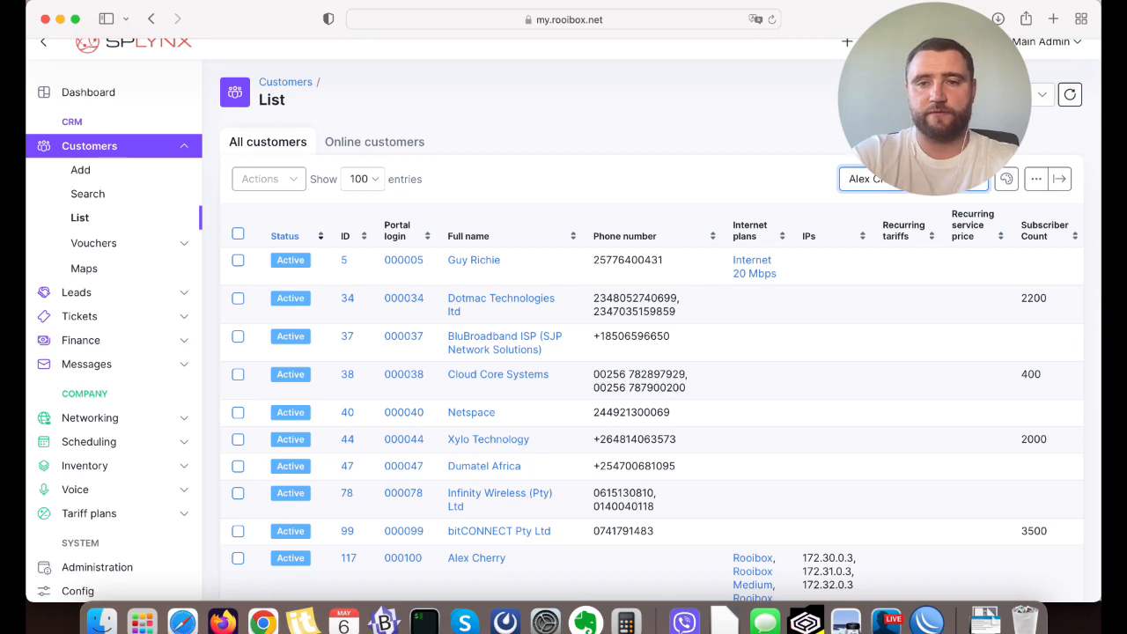
{"action": "left_click", "coordinate": [651, 137]}
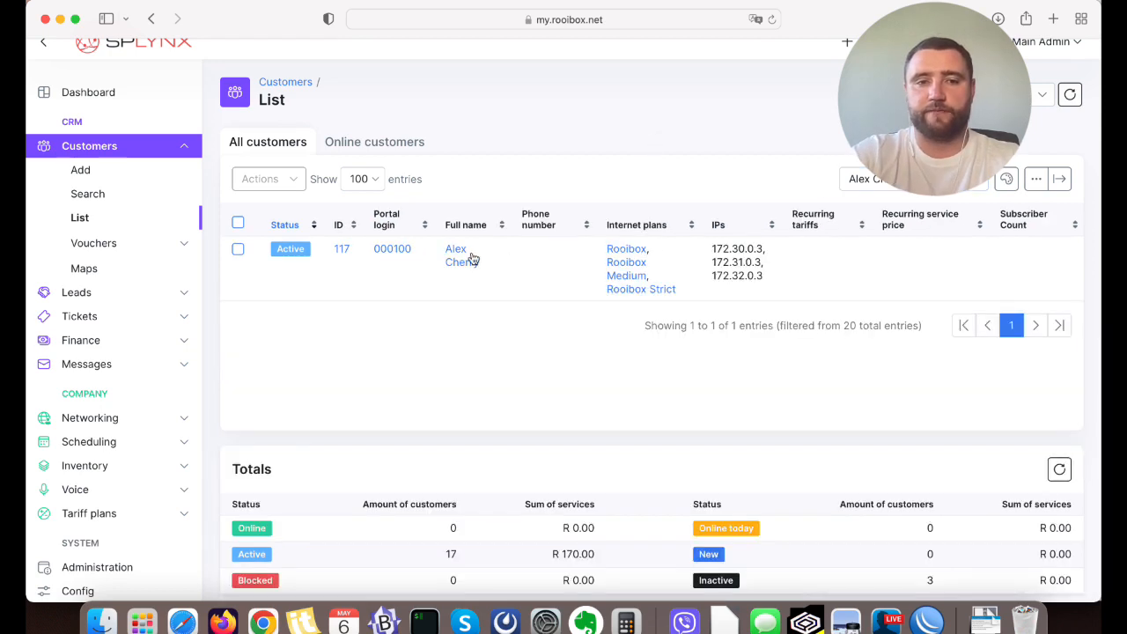
{"action": "left_click", "coordinate": [472, 258]}
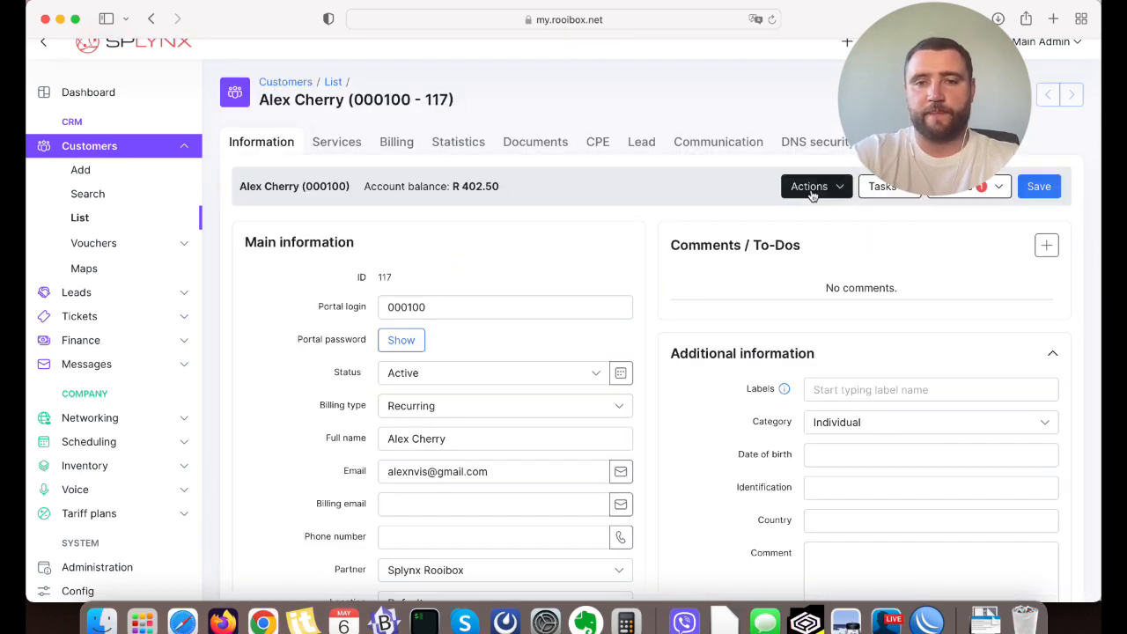
Log in to the customer portal on the customer's behalf and expand the Tickets section of its dashboard.
{"action": "left_click", "coordinate": [812, 194]}
{"action": "left_click", "coordinate": [843, 266]}
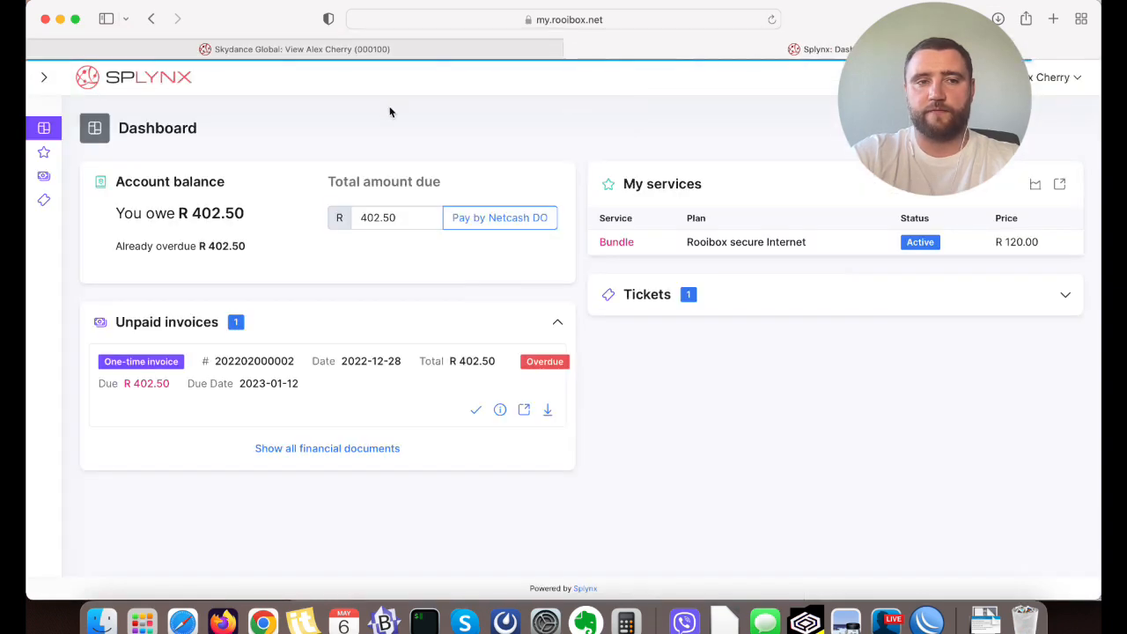
{"action": "mouse_move", "coordinate": [41, 156]}
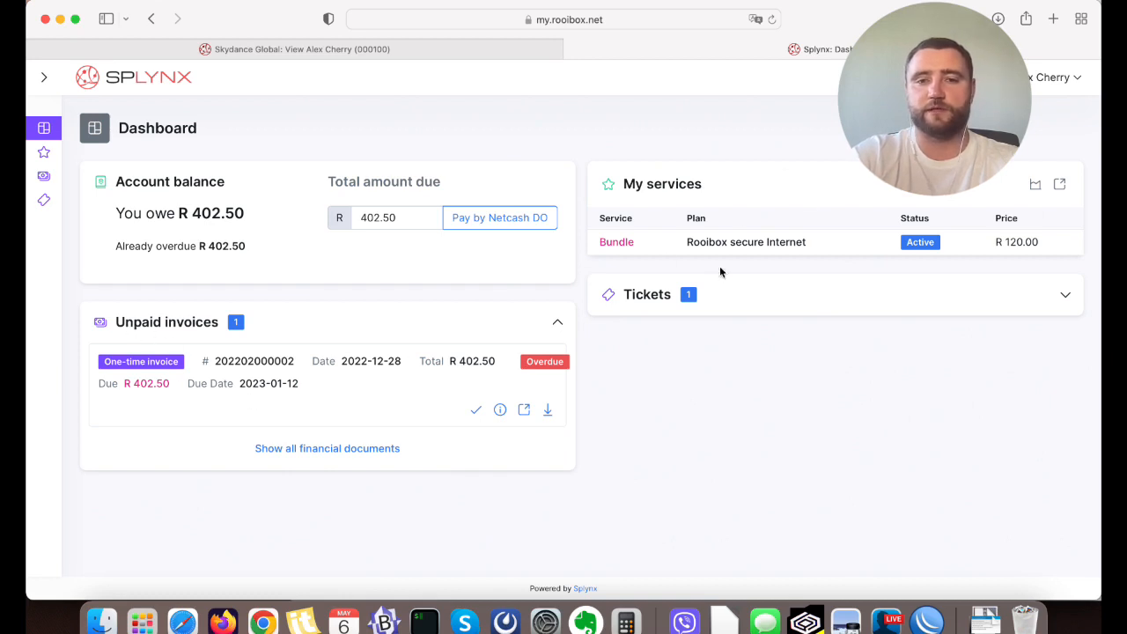
{"action": "left_click", "coordinate": [704, 306]}
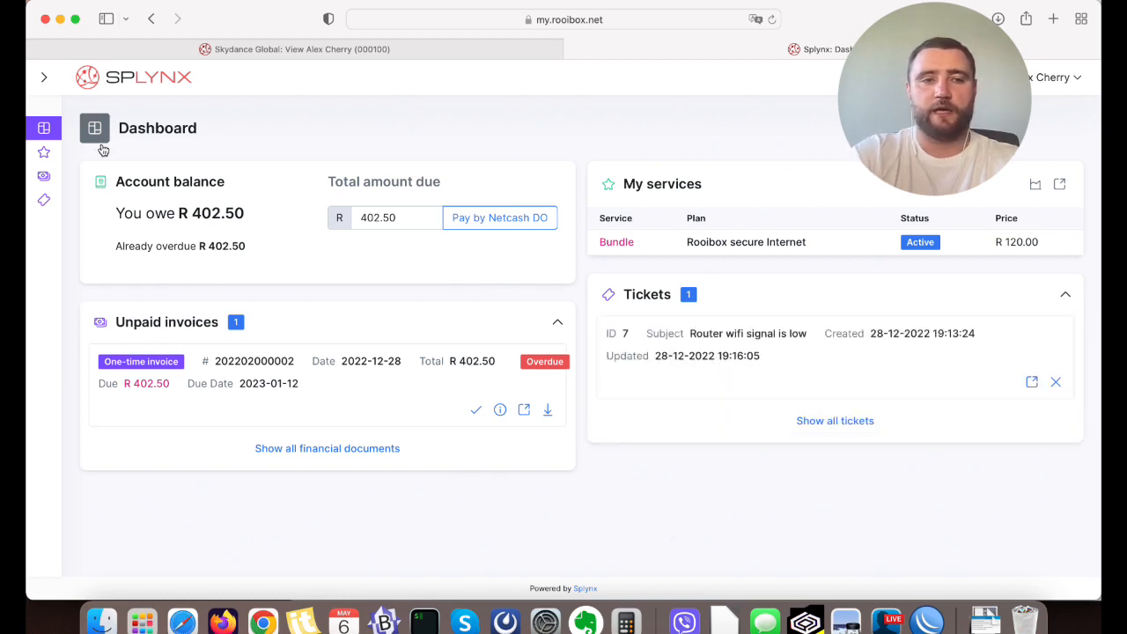
Open the customer's Hardware page under My products and check the WiFi status of the MikroTik networks.
{"action": "left_click", "coordinate": [116, 200]}
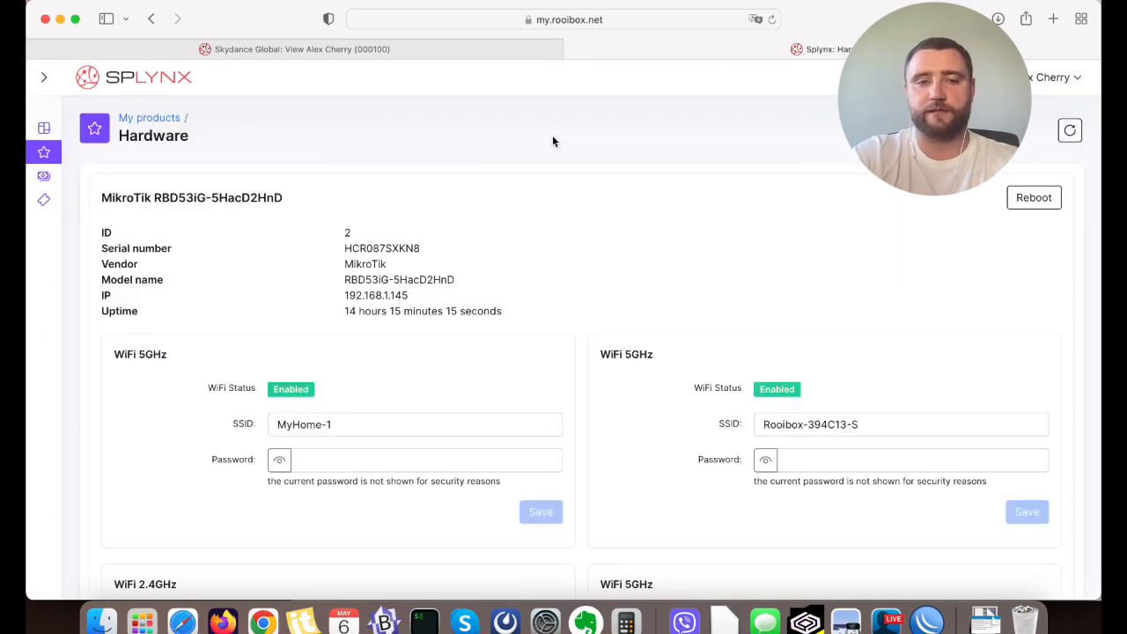
{"action": "scroll", "coordinate": [552, 141], "scroll_direction": "down", "scroll_amount": 3}
{"action": "left_click_drag", "start_coordinate": [215, 264], "coordinate": [267, 268]}
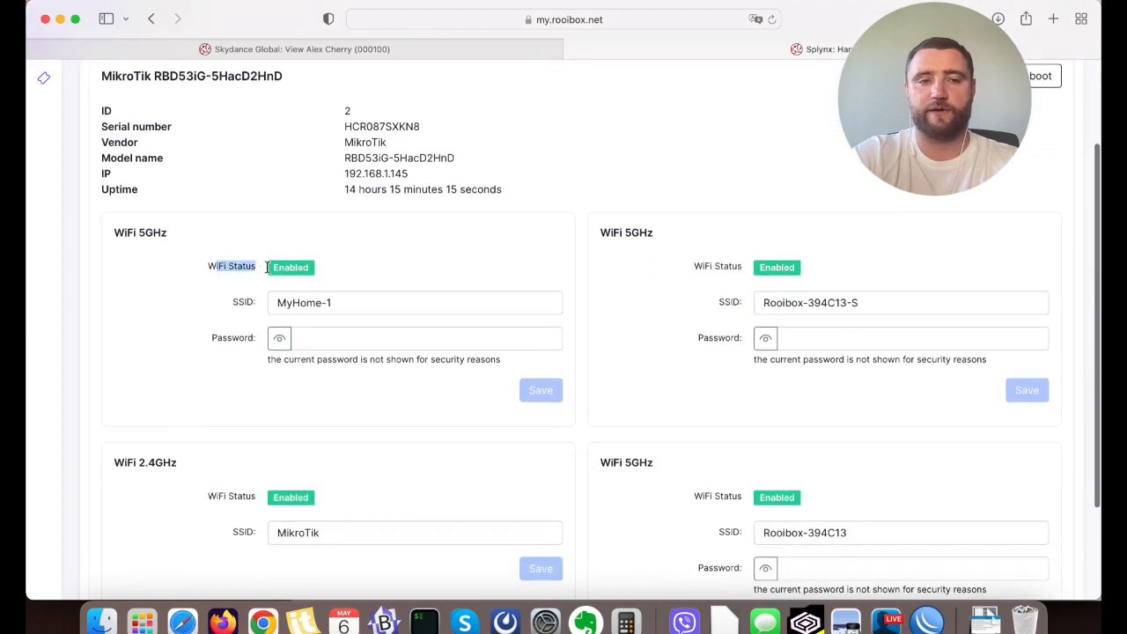
Change the SSID of the MyHome-1 WiFi 5GHz network to MyNewNetwork1.
{"action": "double_click", "coordinate": [243, 302]}
{"action": "double_click", "coordinate": [239, 339]}
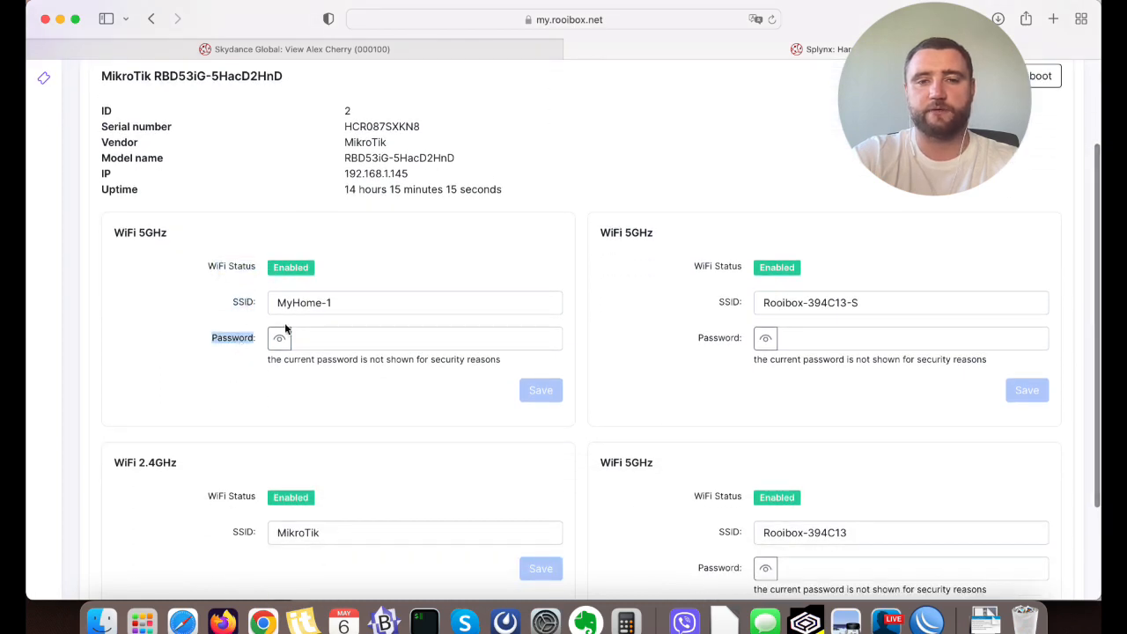
{"action": "left_click", "coordinate": [284, 322]}
{"action": "scroll", "coordinate": [438, 388], "scroll_direction": "down", "scroll_amount": 2}
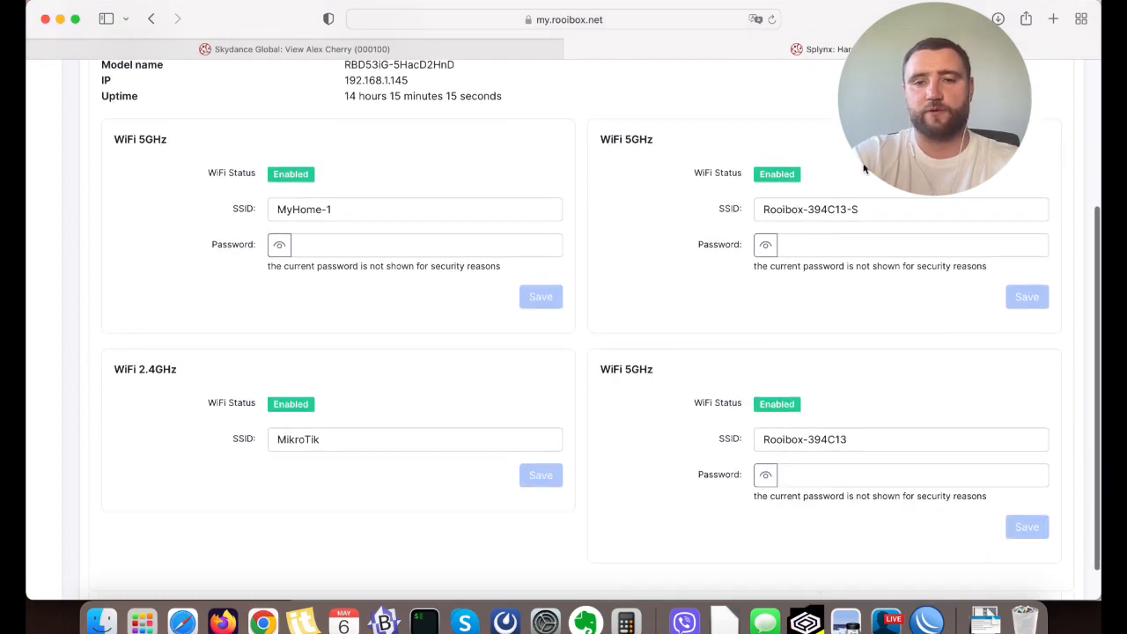
{"action": "triple_click", "coordinate": [328, 208]}
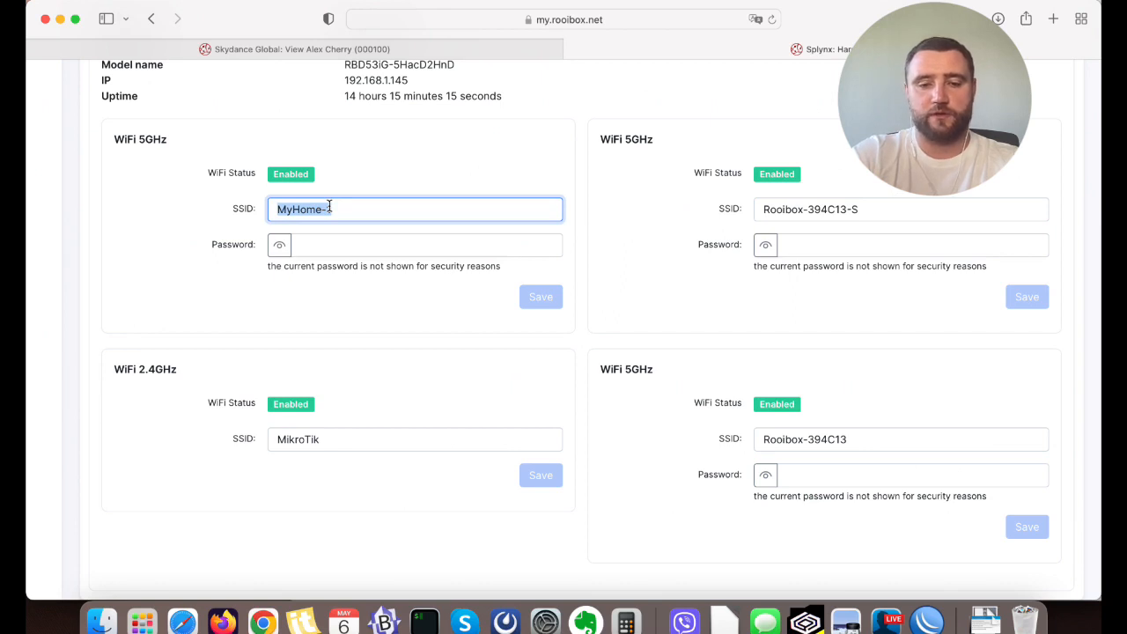
{"action": "type", "text": "MyNewNetwork1"}
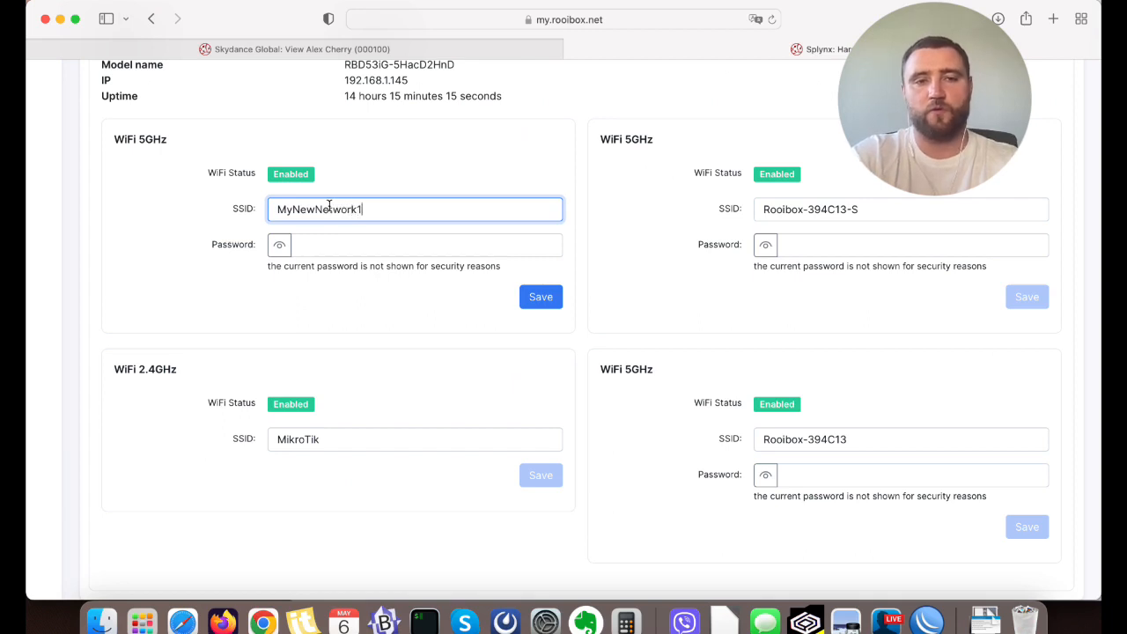
Enter and repeat a new WiFi password for the MyNewNetwork1 network and try to save it.
{"action": "left_click", "coordinate": [337, 245]}
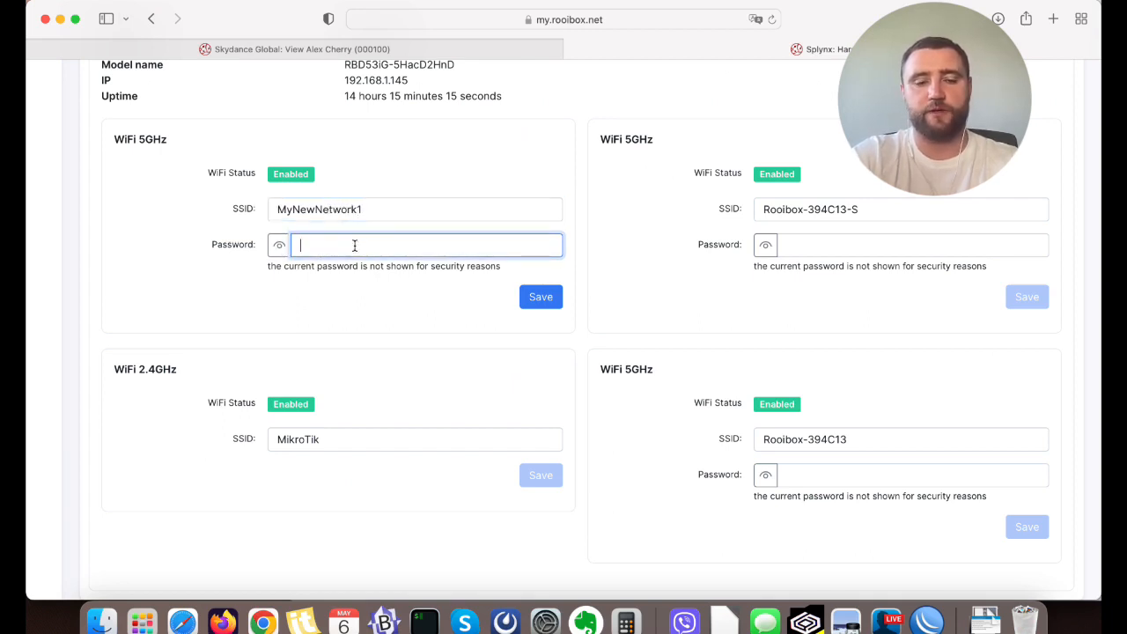
{"action": "type", "text": "*****"}
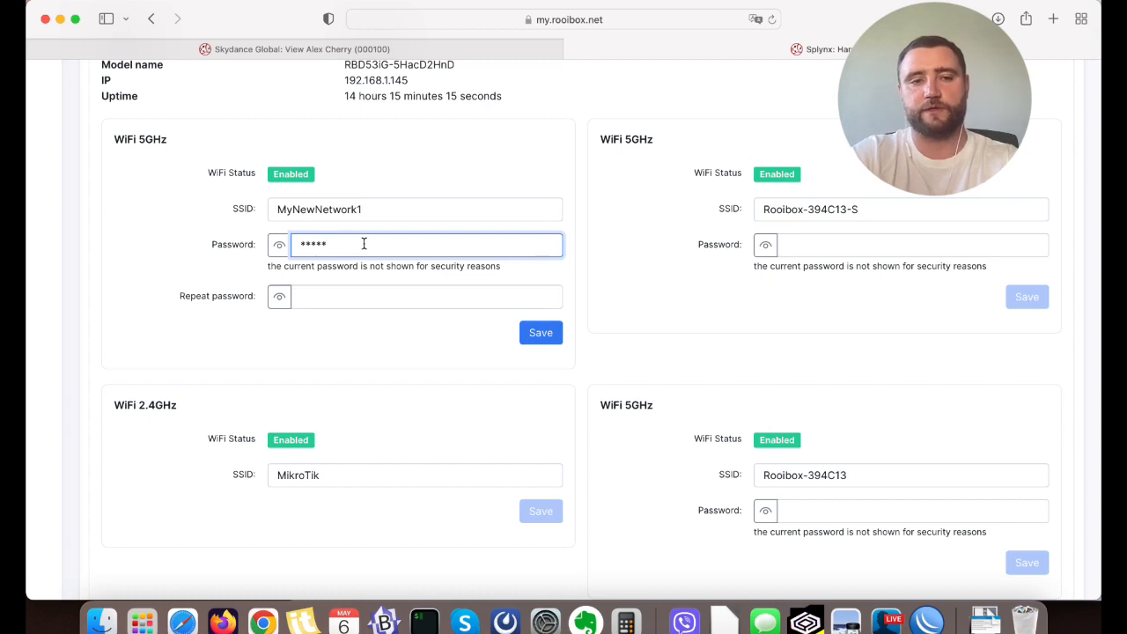
{"action": "left_click", "coordinate": [337, 295]}
{"action": "type", "text": "**"}
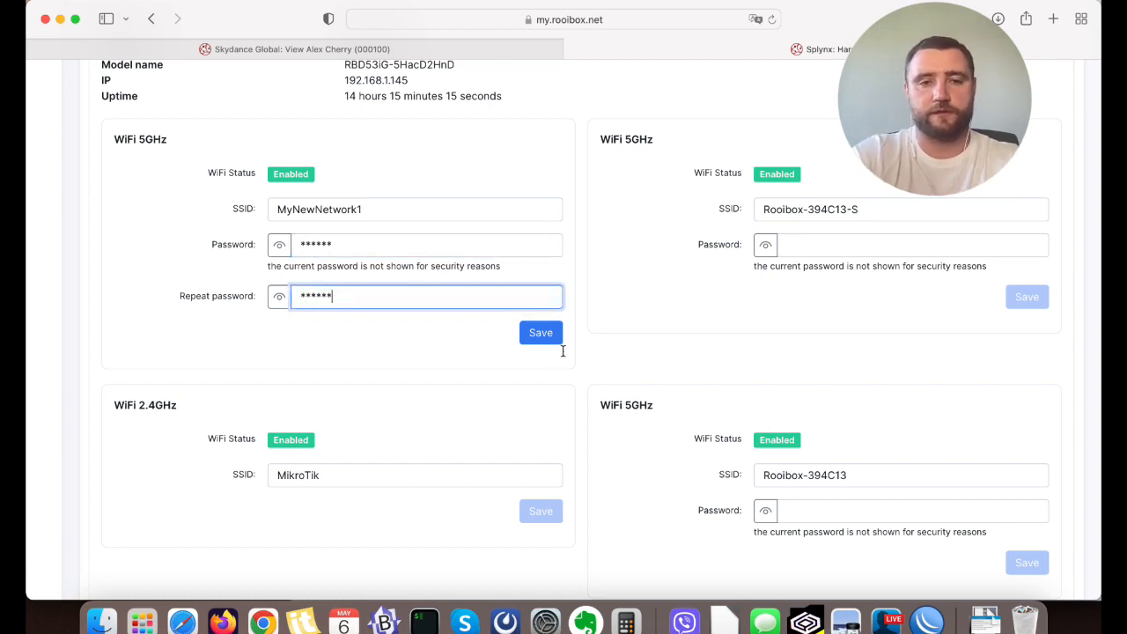
{"action": "left_click", "coordinate": [539, 335]}
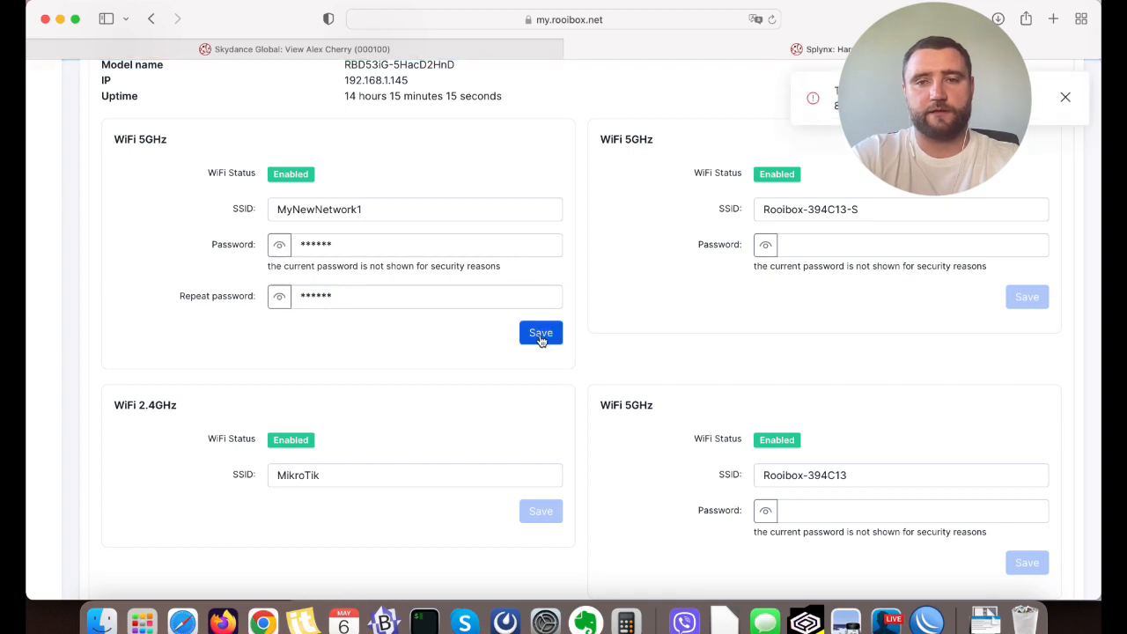
Replace the MyNewNetwork1 WiFi password with a longer one, repeat it and save the network settings.
{"action": "double_click", "coordinate": [349, 246]}
{"action": "type", "text": "*****"}
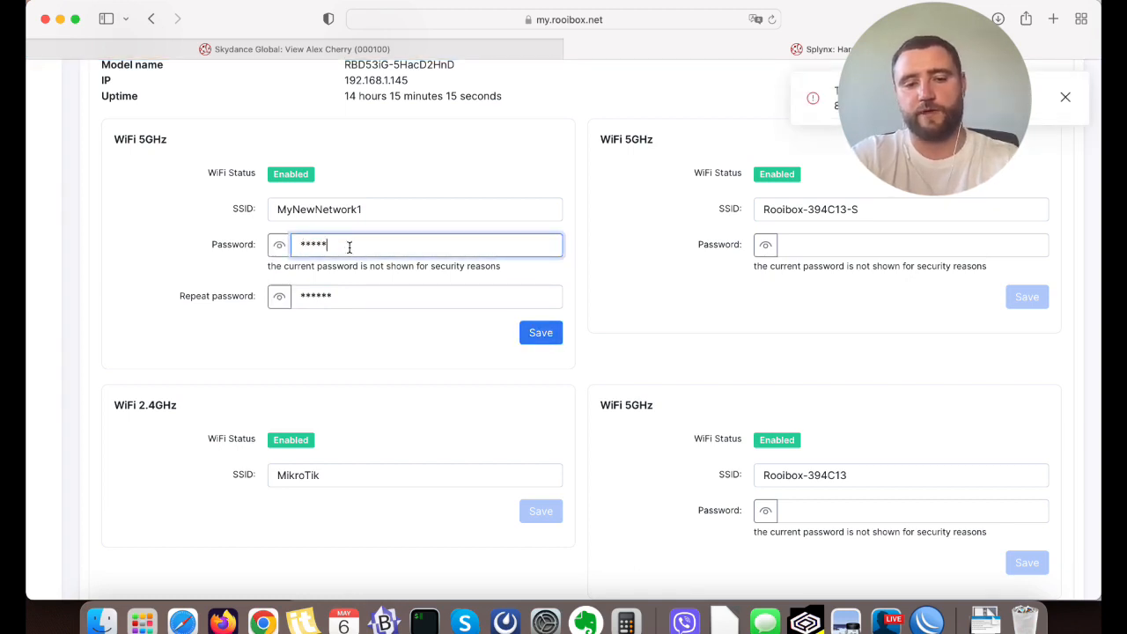
{"action": "type", "text": "**"}
{"action": "left_click", "coordinate": [322, 289]}
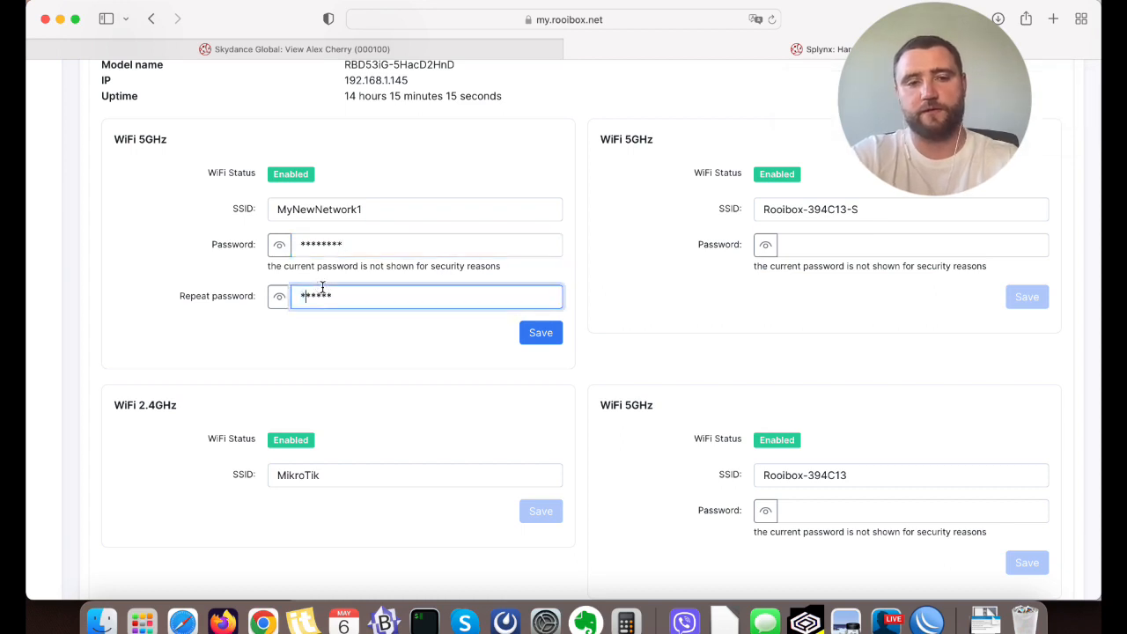
{"action": "key", "text": "super+a"}
{"action": "type", "text": "***"}
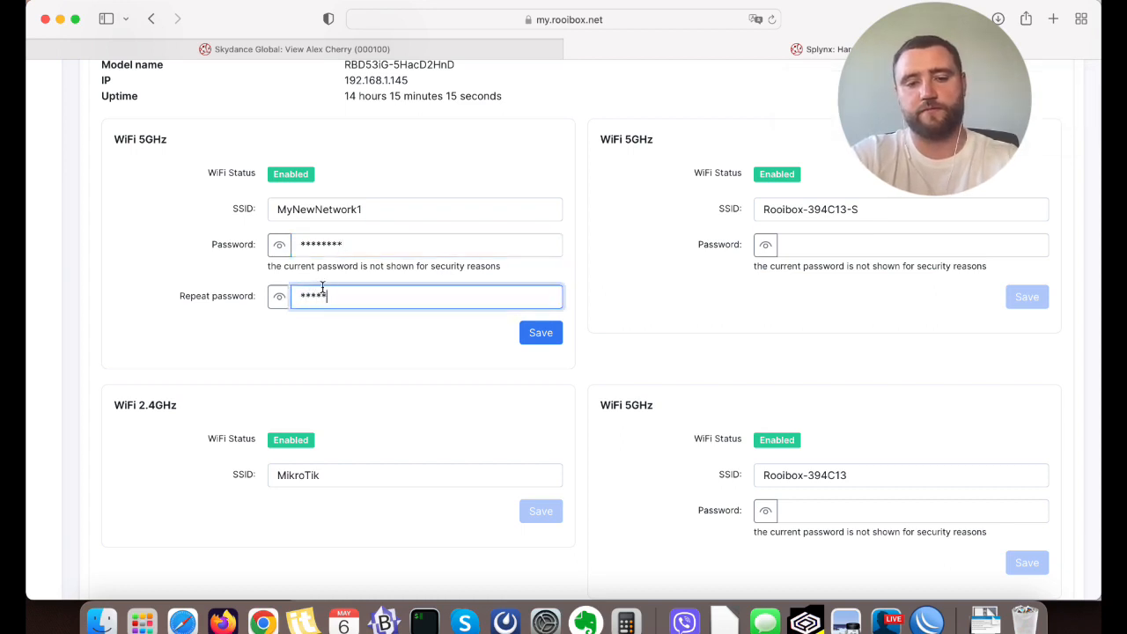
{"action": "type", "text": "*****"}
{"action": "left_click", "coordinate": [540, 338]}
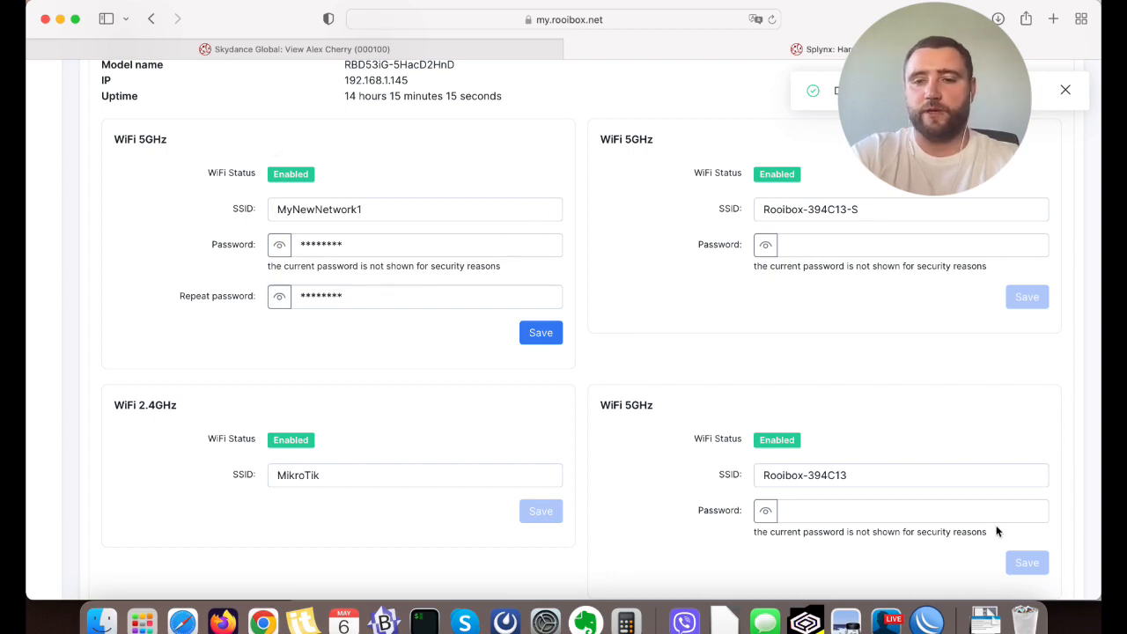
Return to the admin portal, open the TR-069 (ACS) devices list and refresh it.
{"action": "left_click", "coordinate": [424, 49]}
{"action": "scroll", "coordinate": [27, 425], "scroll_direction": "down", "scroll_amount": 1}
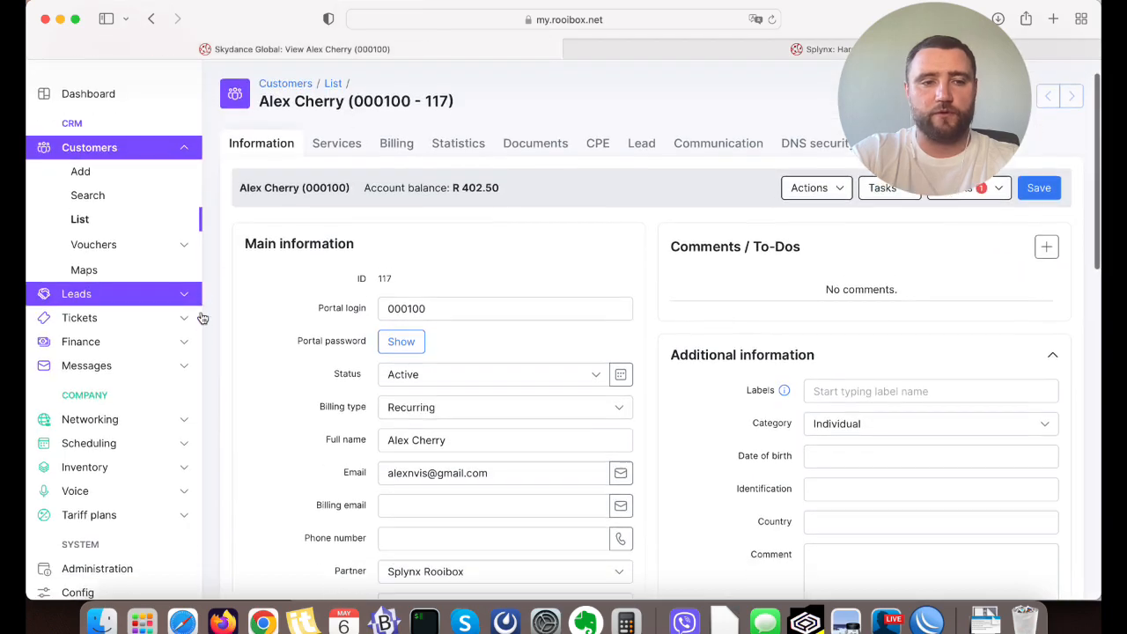
{"action": "left_click", "coordinate": [124, 408]}
{"action": "left_click", "coordinate": [121, 343]}
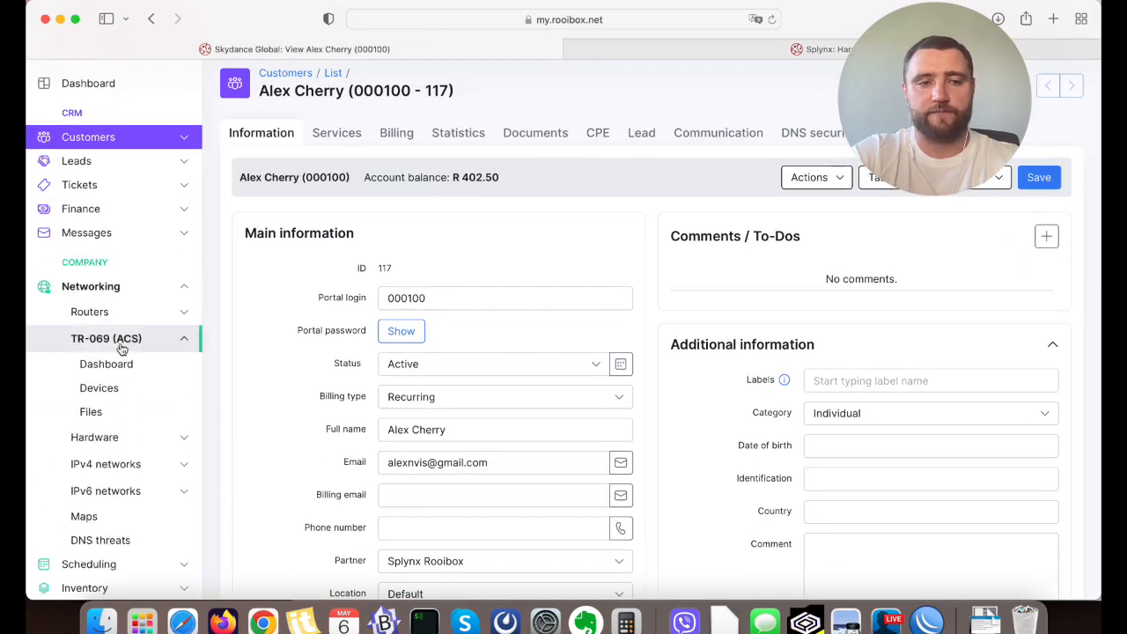
{"action": "left_click", "coordinate": [118, 388]}
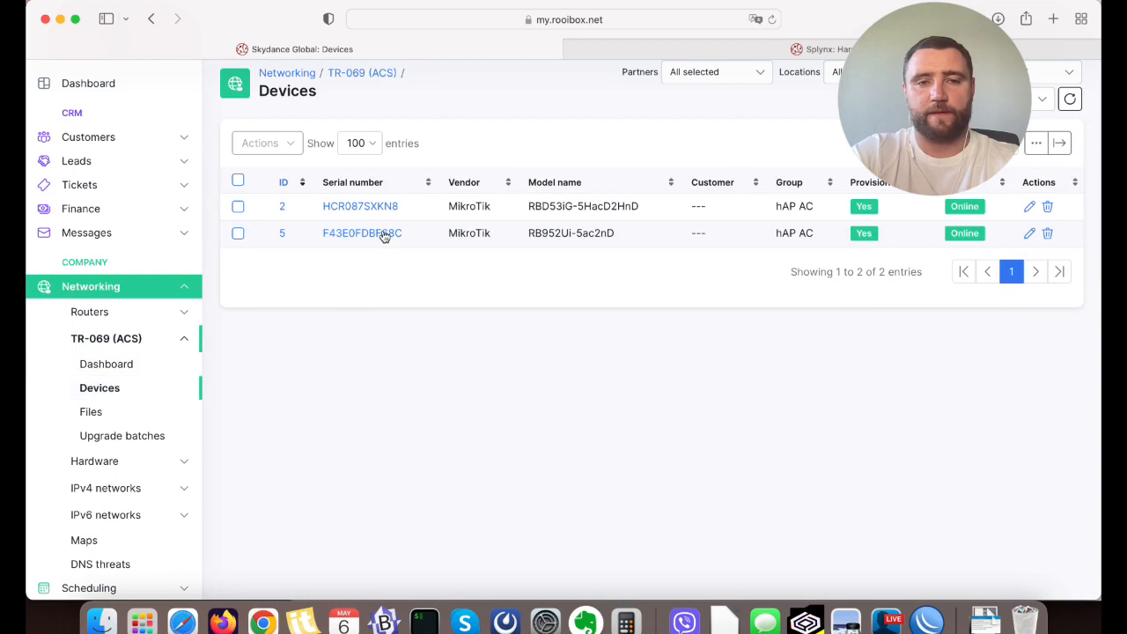
{"action": "left_click_drag", "start_coordinate": [384, 235], "coordinate": [450, 319]}
{"action": "left_click", "coordinate": [1069, 98]}
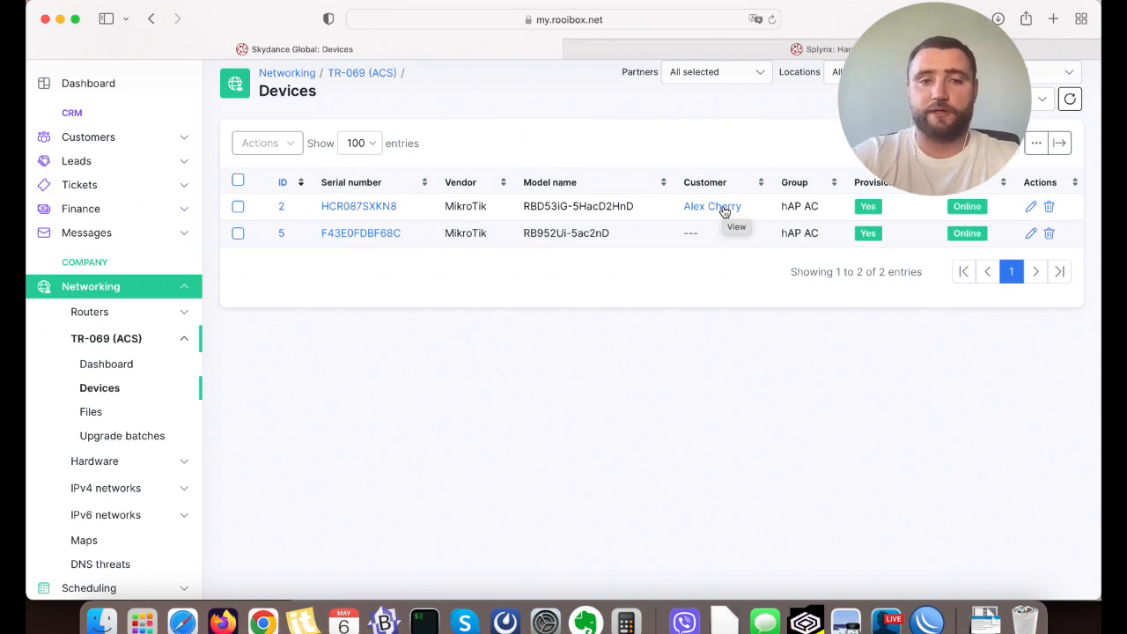
Open the MikroTik RBD53iG-5HacD2HnD device and check the SSID of its first 5GHz network in the WiFi details.
{"action": "left_click", "coordinate": [352, 208]}
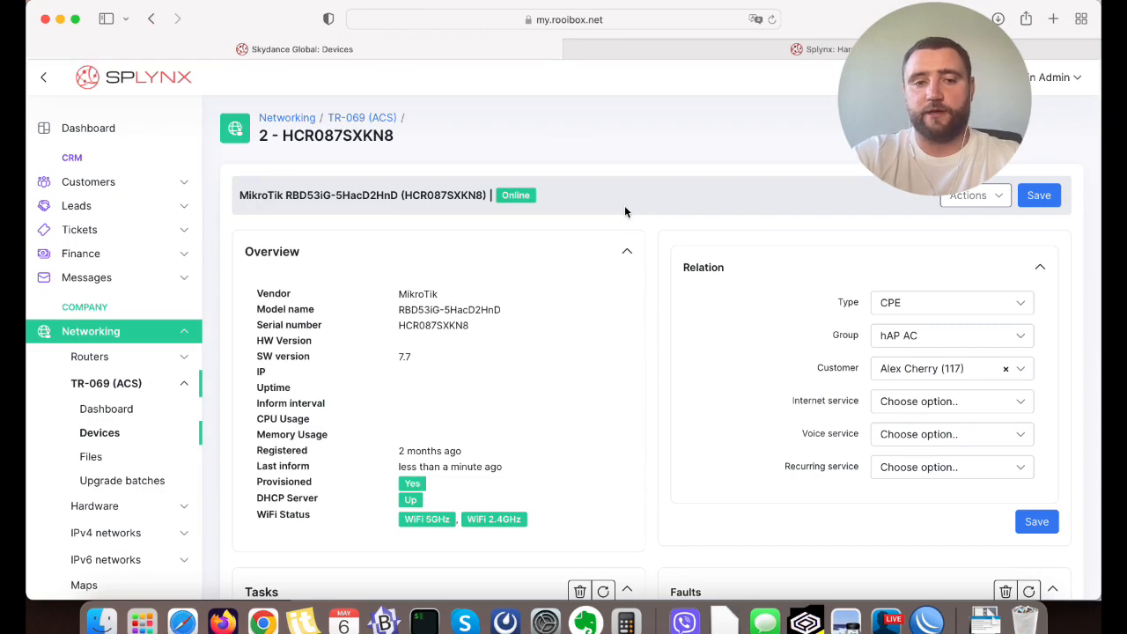
{"action": "scroll", "coordinate": [625, 205], "scroll_direction": "down", "scroll_amount": 2}
{"action": "scroll", "coordinate": [626, 211], "scroll_direction": "down", "scroll_amount": 8}
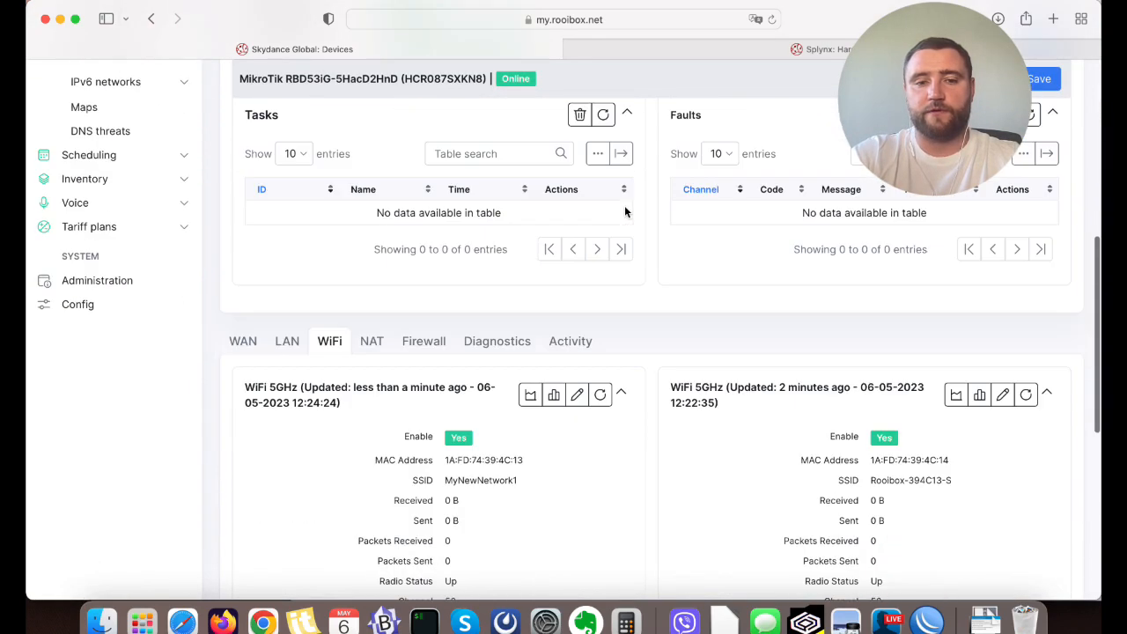
{"action": "scroll", "coordinate": [625, 212], "scroll_direction": "down", "scroll_amount": 3}
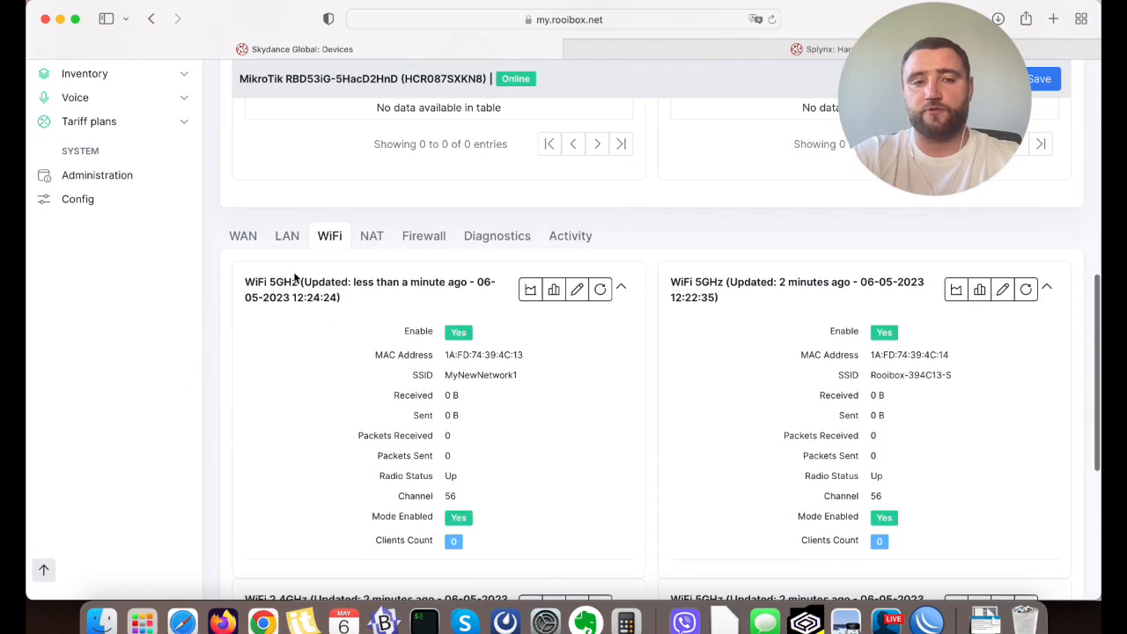
{"action": "scroll", "coordinate": [295, 277], "scroll_direction": "down", "scroll_amount": 1}
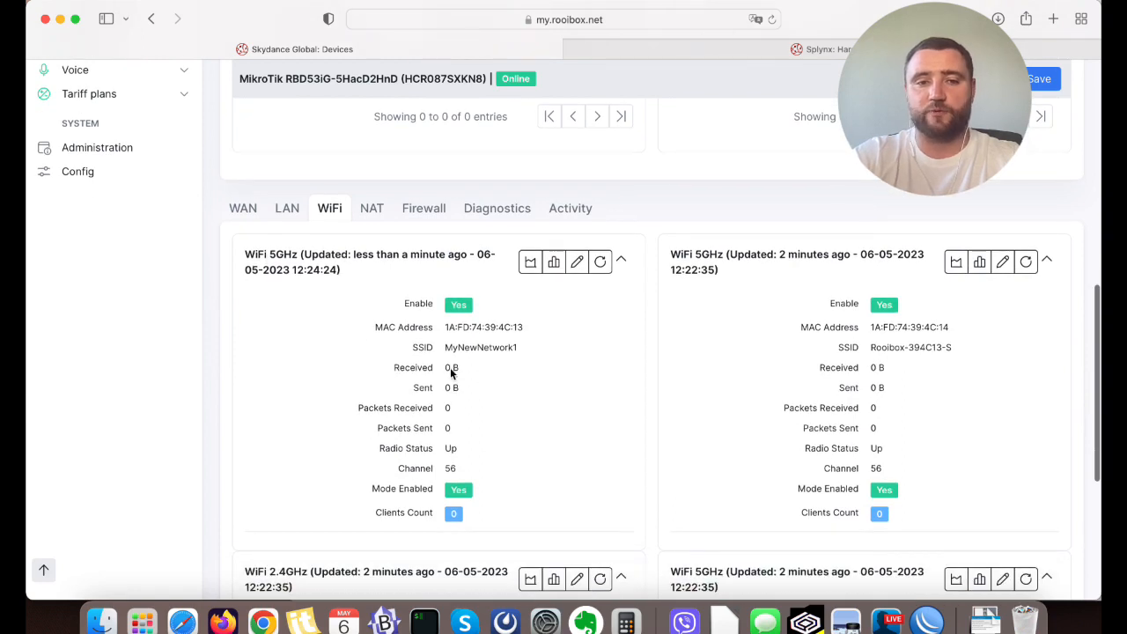
{"action": "left_click_drag", "start_coordinate": [446, 349], "coordinate": [547, 355]}
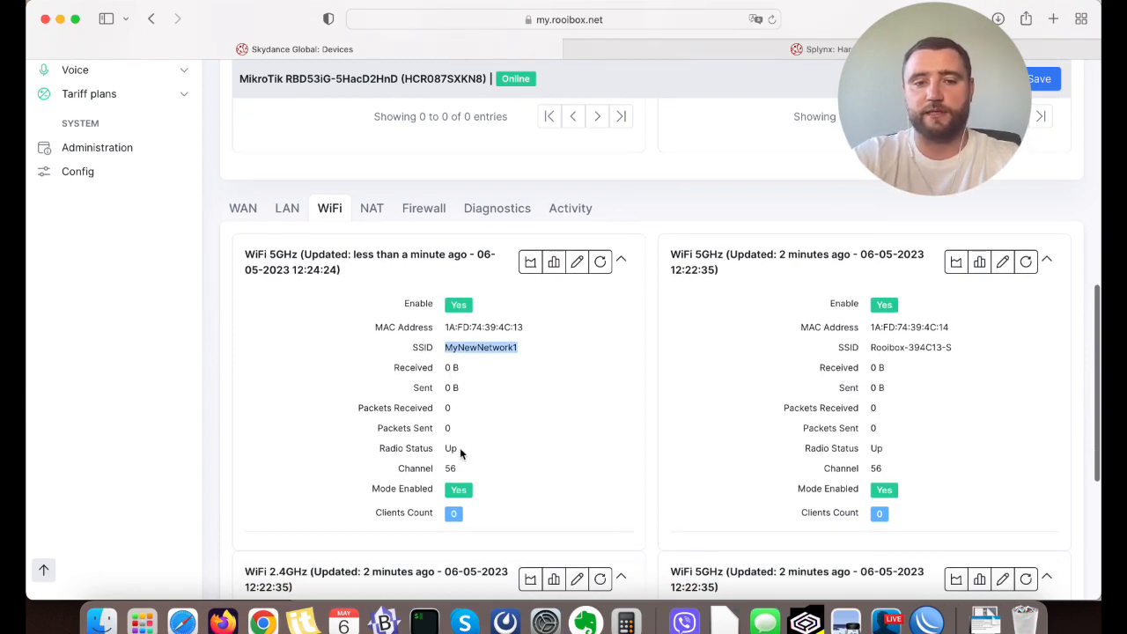
{"action": "left_click", "coordinate": [654, 370]}
{"action": "scroll", "coordinate": [654, 370], "scroll_direction": "down", "scroll_amount": 2}
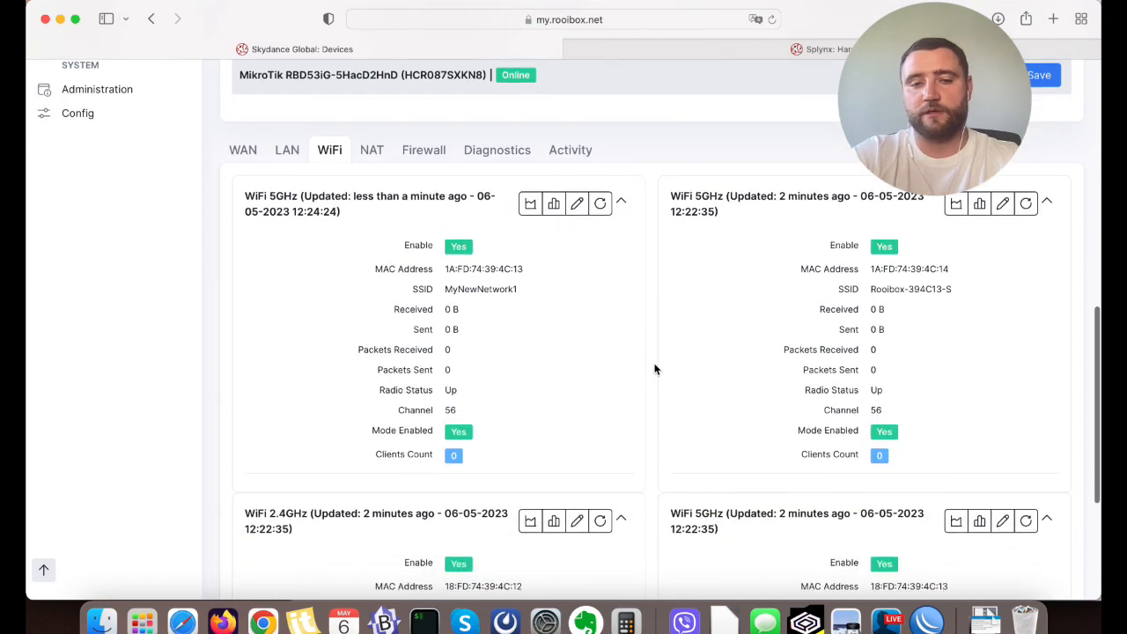
{"action": "scroll", "coordinate": [687, 378], "scroll_direction": "up", "scroll_amount": 4}
{"action": "scroll", "coordinate": [781, 461], "scroll_direction": "up", "scroll_amount": 7}
Consult the task list in ACS_presentation.pdf, return to the device page in Safari and view the actions available for the router.
{"action": "left_click", "coordinate": [845, 622]}
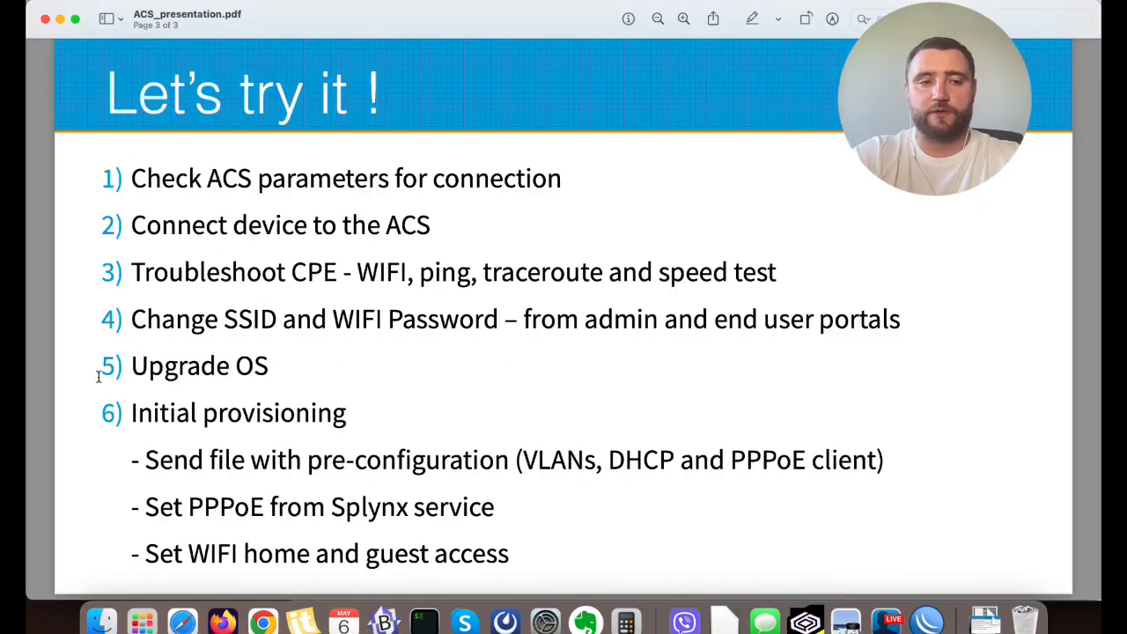
{"action": "left_click", "coordinate": [182, 622]}
{"action": "scroll", "coordinate": [668, 210], "scroll_direction": "up", "scroll_amount": 5}
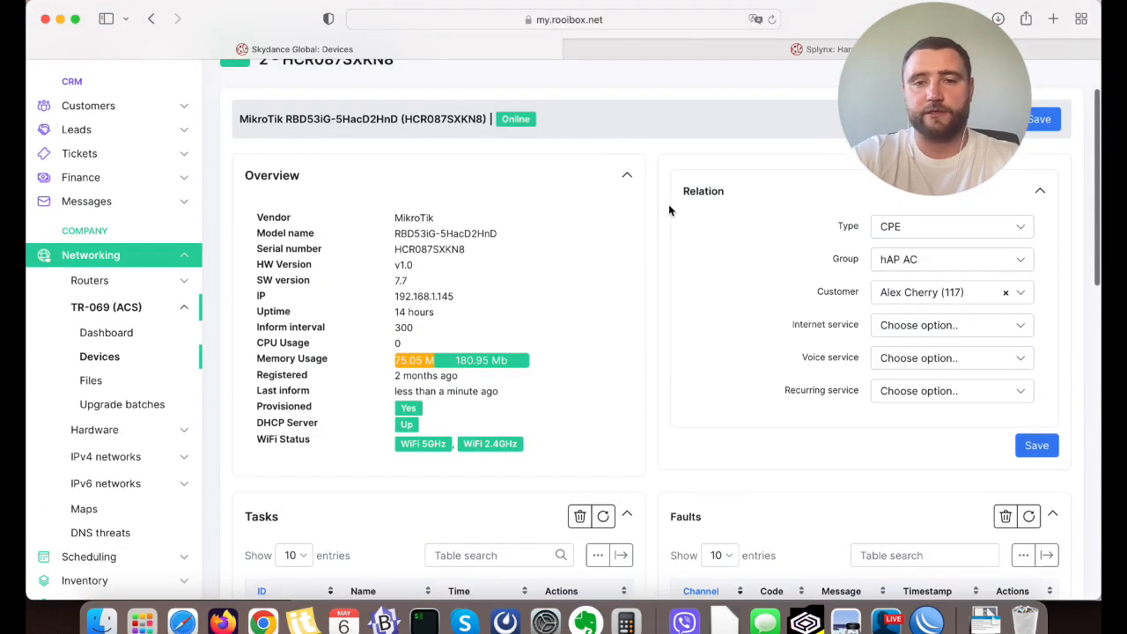
{"action": "scroll", "coordinate": [668, 203], "scroll_direction": "up", "scroll_amount": 2}
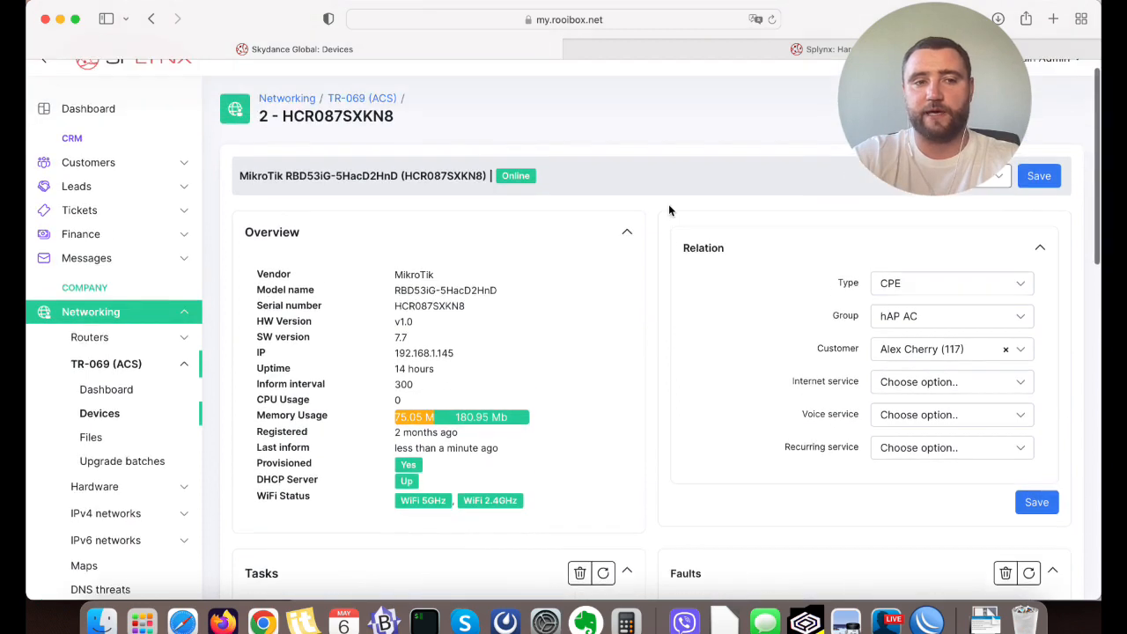
{"action": "left_click", "coordinate": [988, 196]}
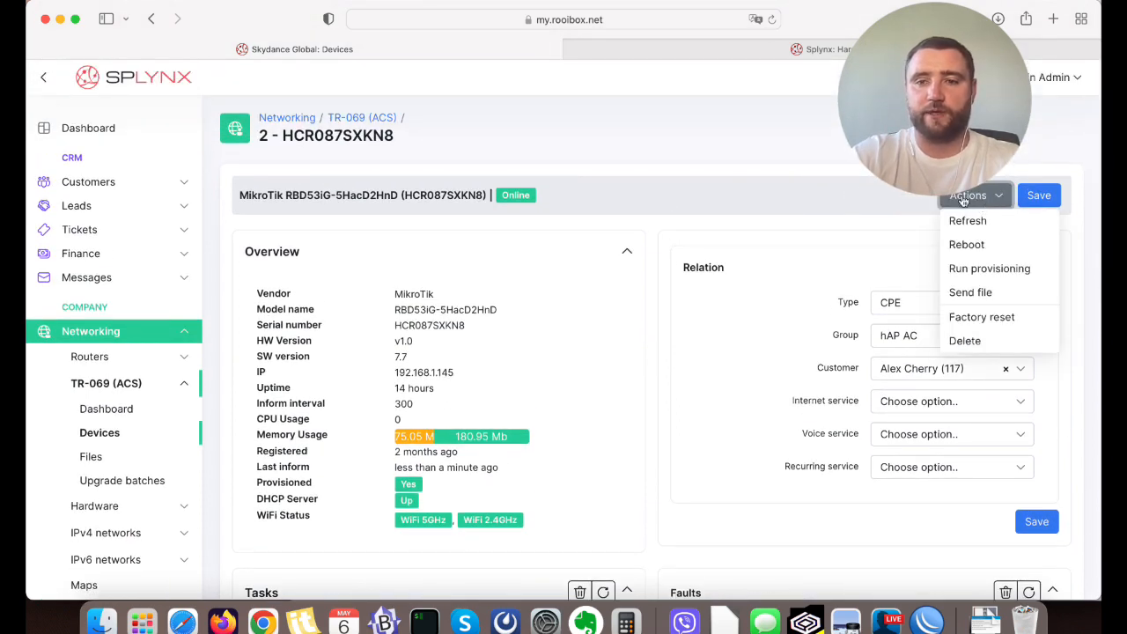
Select the RBD53iG-5HacD2HnD in the devices list, inspect the file option of its upgrade dialog and close it without upgrading.
{"action": "left_click", "coordinate": [109, 437]}
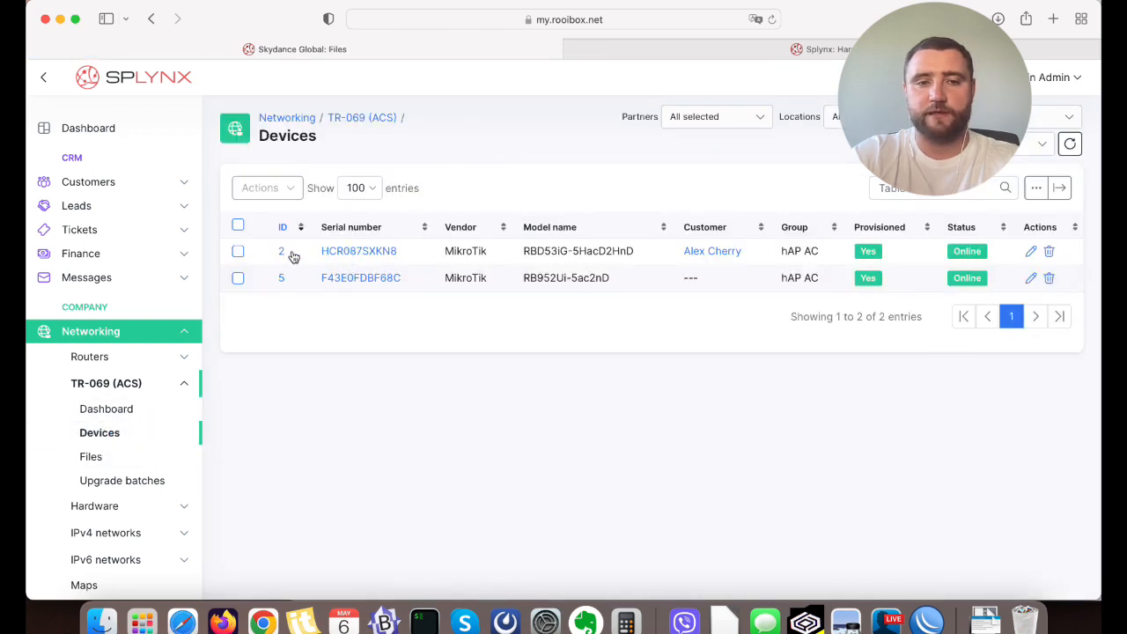
{"action": "left_click", "coordinate": [238, 255]}
{"action": "left_click", "coordinate": [288, 190]}
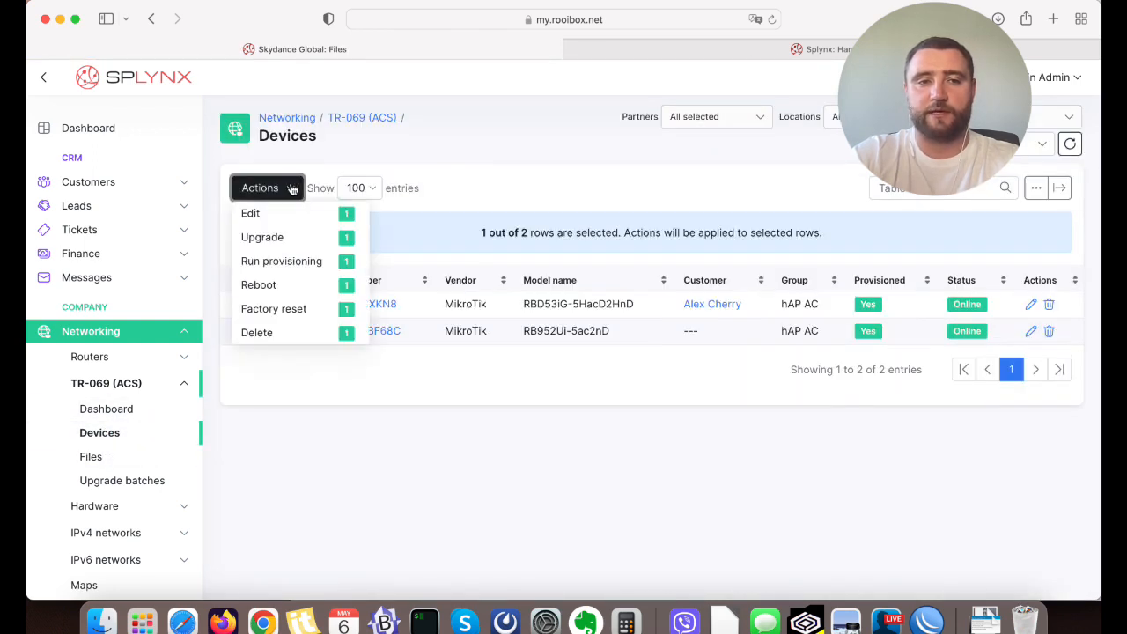
{"action": "left_click", "coordinate": [282, 238]}
{"action": "double_click", "coordinate": [461, 359]}
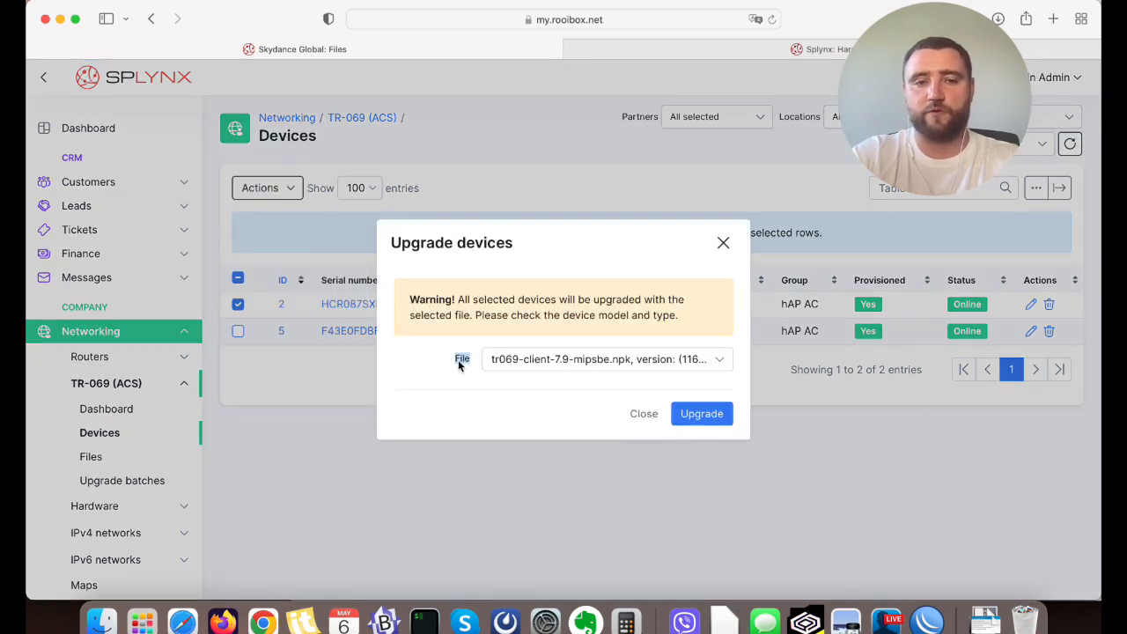
{"action": "left_click", "coordinate": [644, 414]}
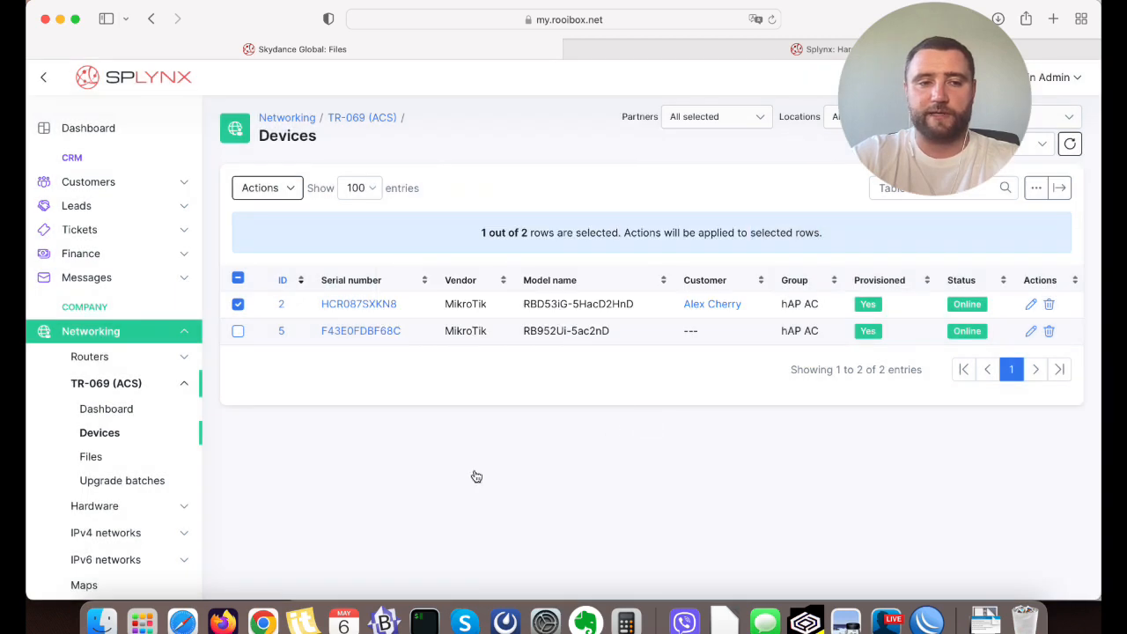
Open the TR-069 (ACS) Files page, reload it and examine the vlans.alter and upgrade_mikrotik.xml entries.
{"action": "left_click", "coordinate": [94, 463]}
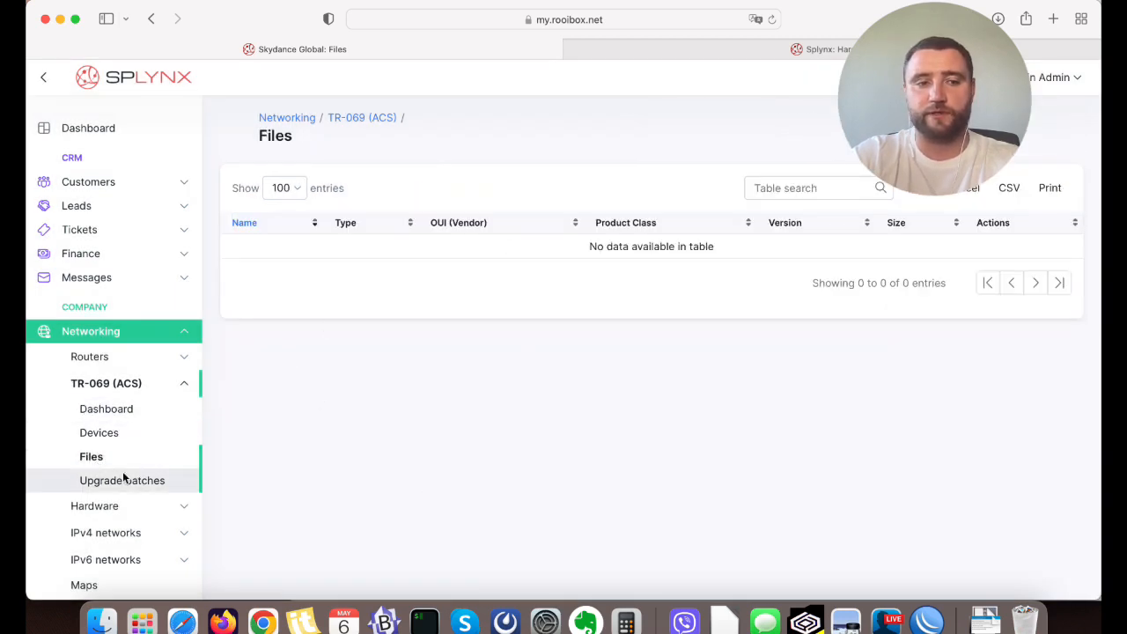
{"action": "left_click", "coordinate": [771, 19]}
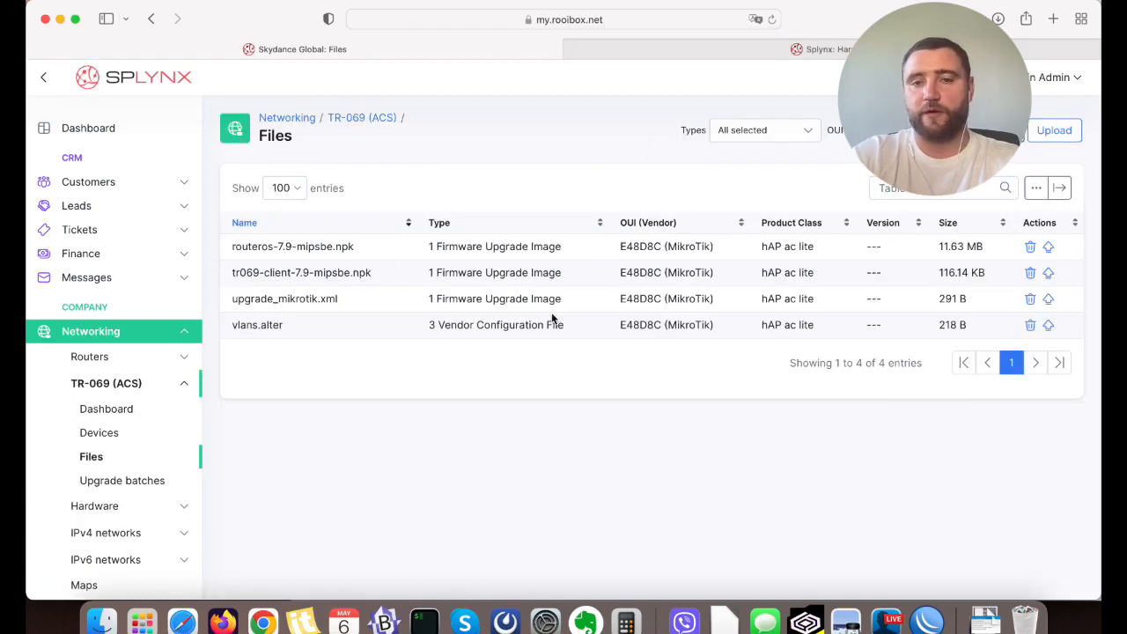
{"action": "left_click_drag", "start_coordinate": [233, 324], "coordinate": [447, 322]}
{"action": "left_click", "coordinate": [508, 322]}
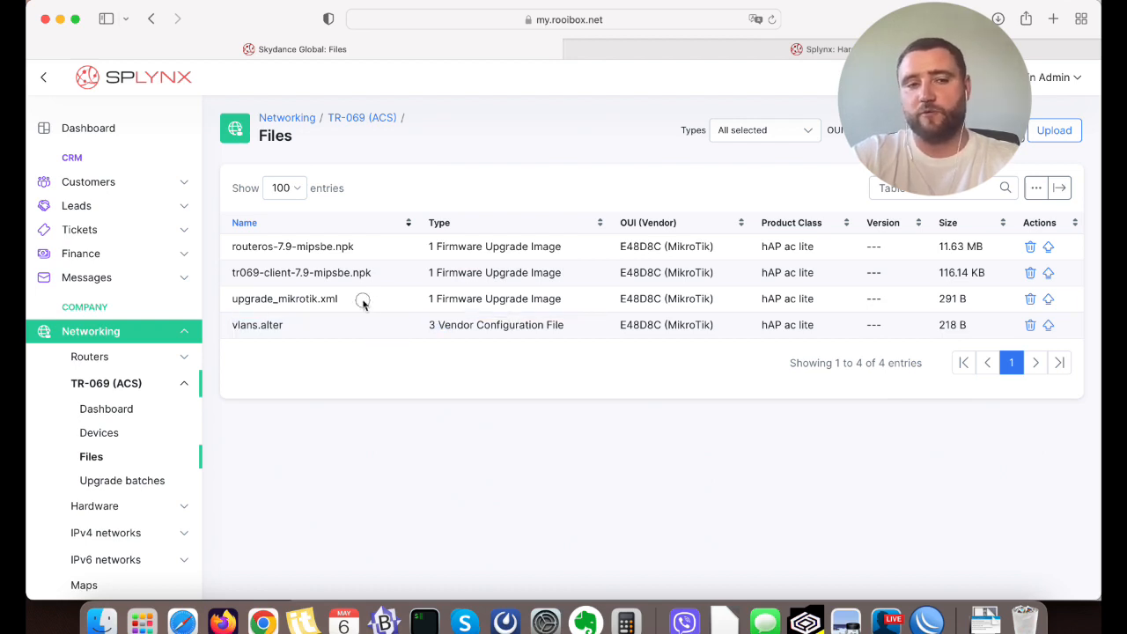
{"action": "left_click_drag", "start_coordinate": [360, 300], "coordinate": [220, 297]}
{"action": "triple_click", "coordinate": [254, 298]}
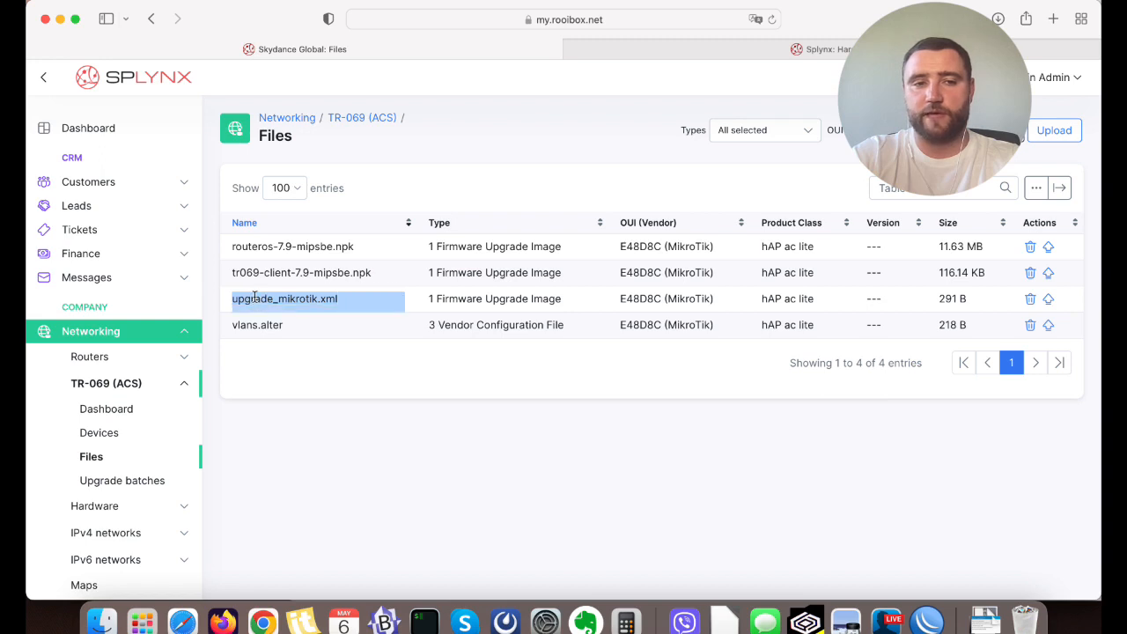
{"action": "triple_click", "coordinate": [267, 298]}
{"action": "left_click", "coordinate": [351, 252]}
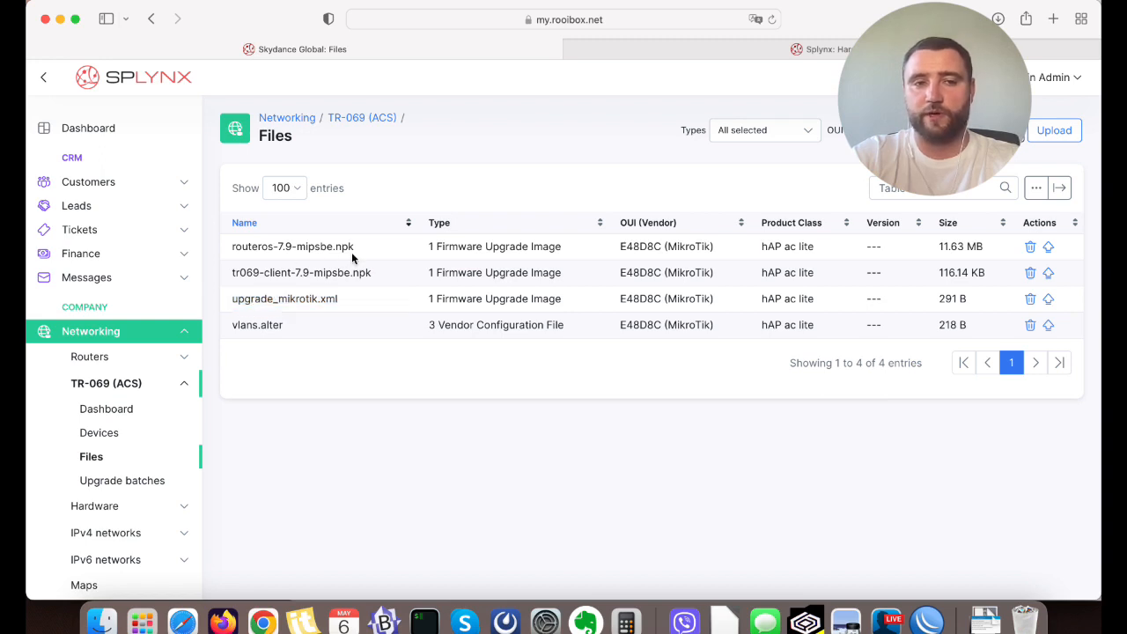
Search the Mac for "upgra" in Finder and open the upgrade_mikrotik.xml file from the Downloads folder.
{"action": "mouse_move", "coordinate": [233, 251]}
{"action": "left_mouse_down"}
{"action": "mouse_move", "coordinate": [370, 248]}
{"action": "mouse_move", "coordinate": [383, 276]}
{"action": "mouse_move", "coordinate": [231, 272]}
{"action": "left_mouse_up"}
{"action": "left_click", "coordinate": [273, 268]}
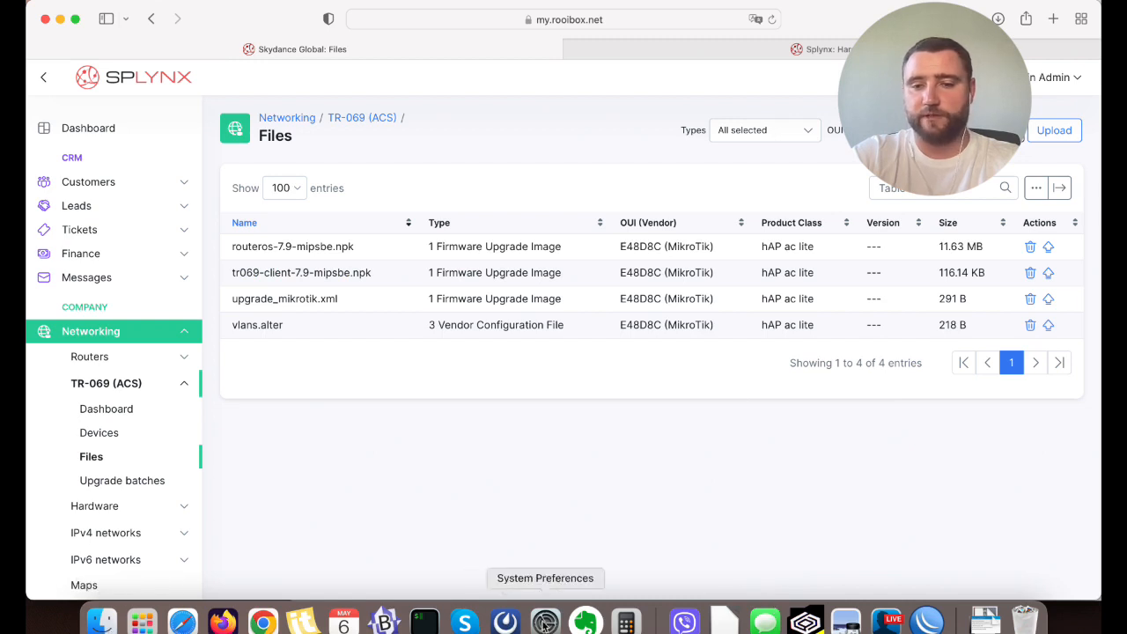
{"action": "left_click", "coordinate": [101, 622]}
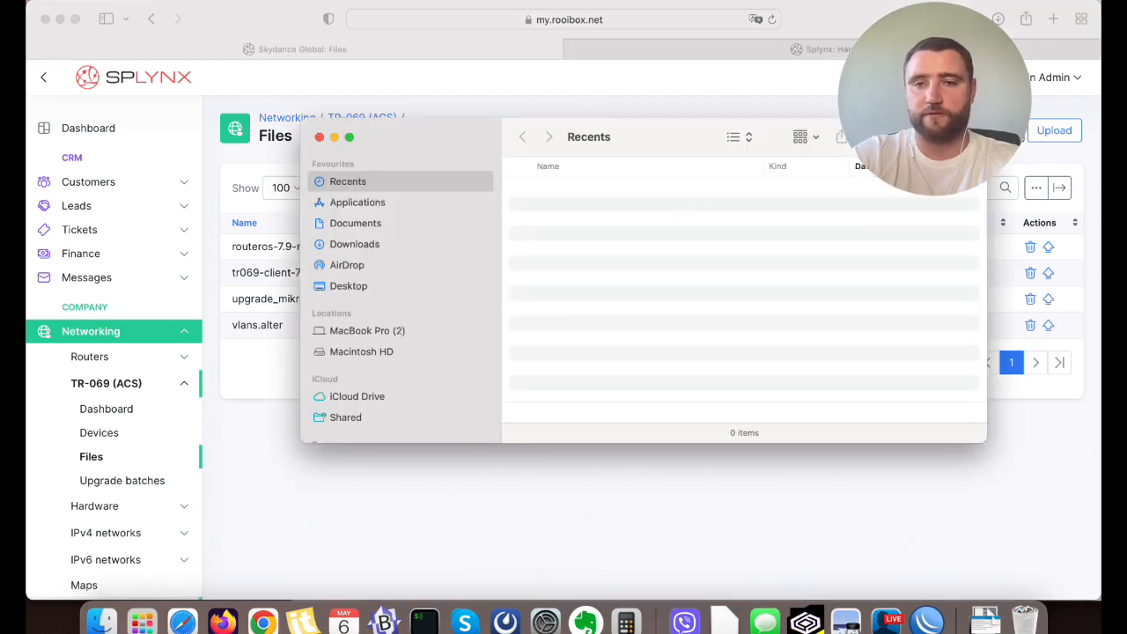
{"action": "key", "text": "super+f"}
{"action": "type", "text": "upgra"}
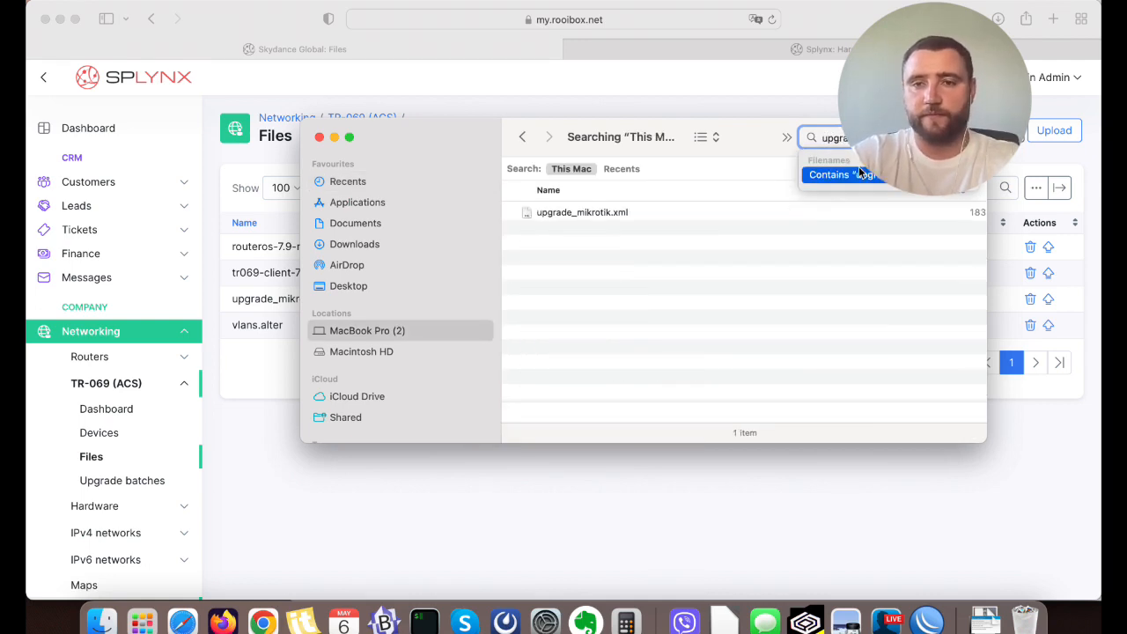
{"action": "left_click", "coordinate": [632, 216]}
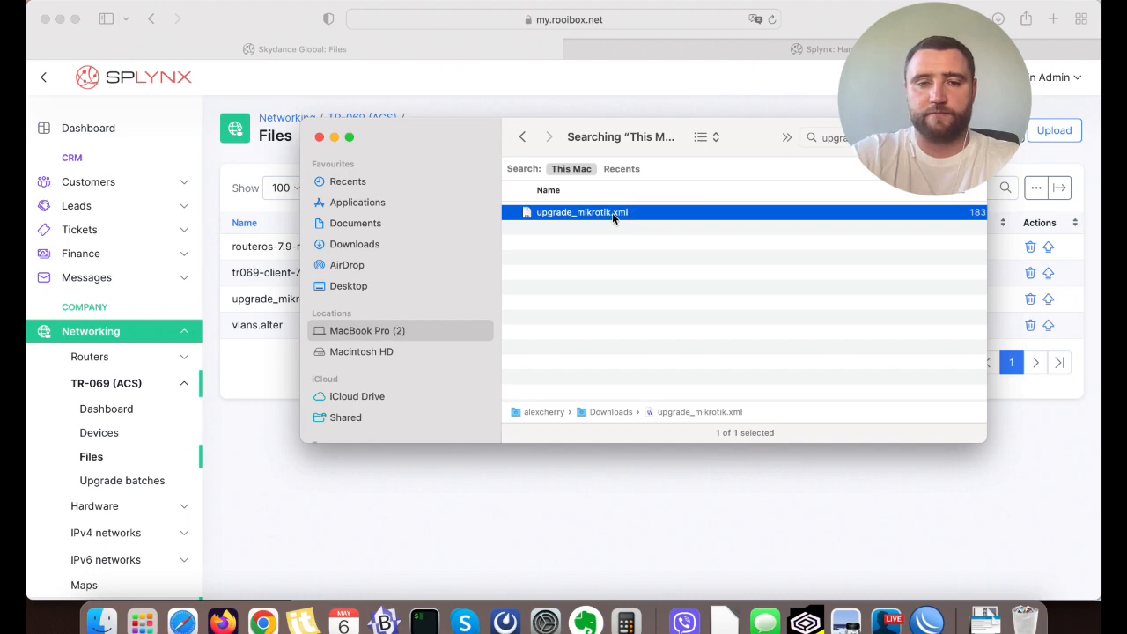
{"action": "double_click", "coordinate": [612, 213]}
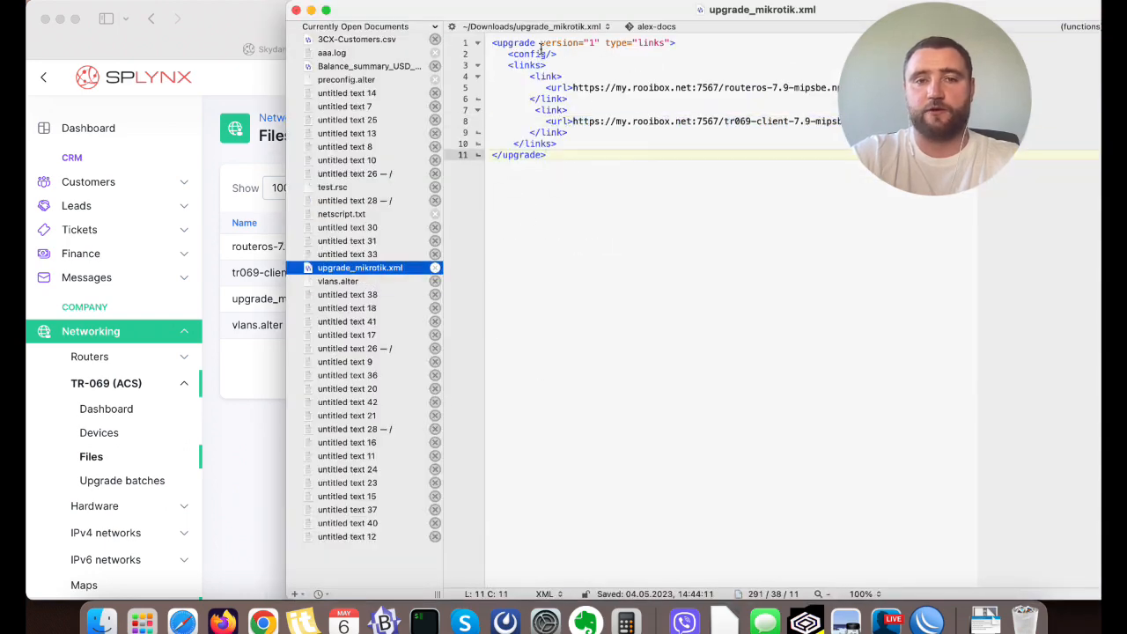
Examine the link entries in upgrade_mikrotik.xml, including the URLs of the routeros and tr069-client 7.9 mipsbe packages.
{"action": "double_click", "coordinate": [560, 88]}
{"action": "double_click", "coordinate": [541, 77]}
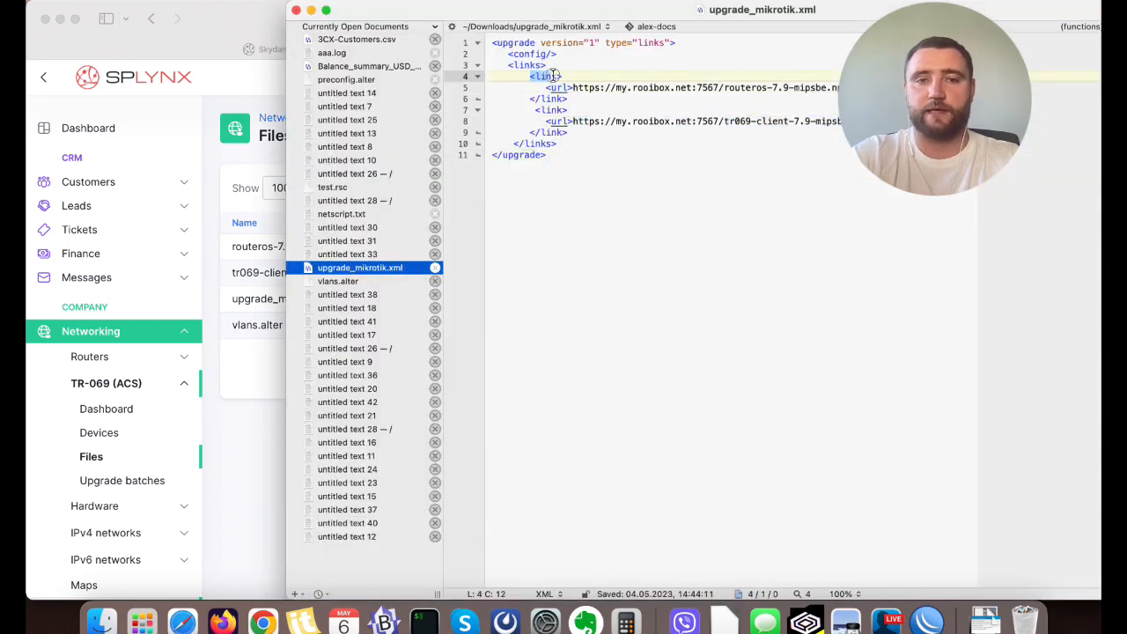
{"action": "left_click", "coordinate": [572, 87]}
{"action": "left_click_drag", "start_coordinate": [572, 87], "coordinate": [851, 88]}
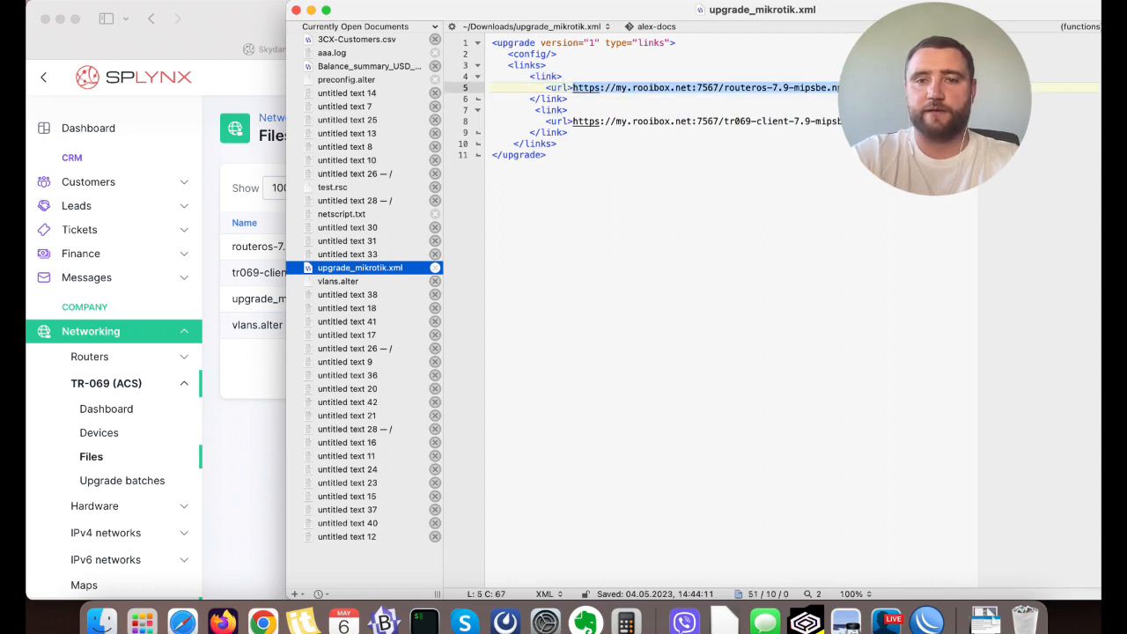
{"action": "left_click", "coordinate": [609, 133]}
{"action": "left_click_drag", "start_coordinate": [573, 122], "coordinate": [858, 113]}
{"action": "left_click", "coordinate": [862, 143]}
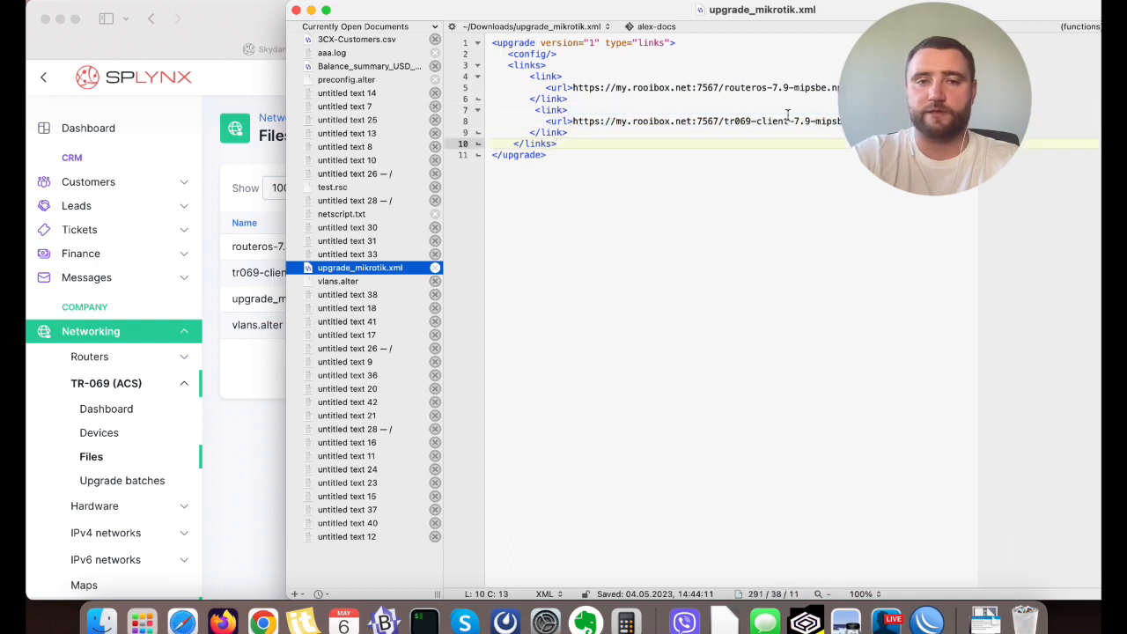
Return to the Files page in Safari and check the names of the routeros and tr069-client packages.
{"action": "left_click", "coordinate": [240, 29]}
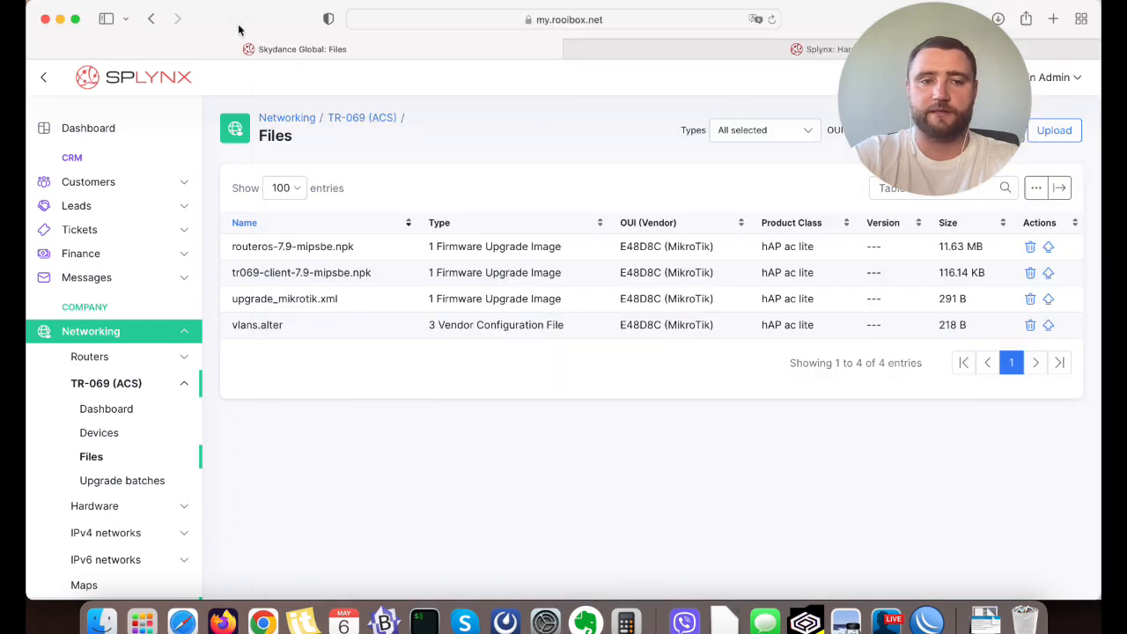
{"action": "double_click", "coordinate": [366, 277]}
{"action": "double_click", "coordinate": [342, 249]}
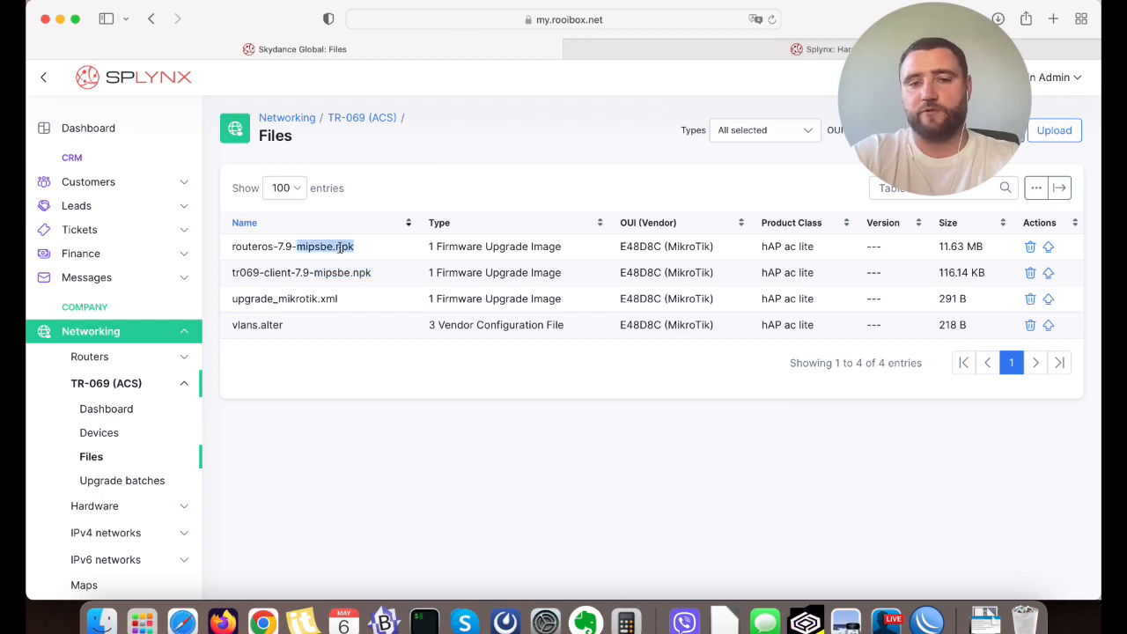
{"action": "left_click", "coordinate": [340, 247]}
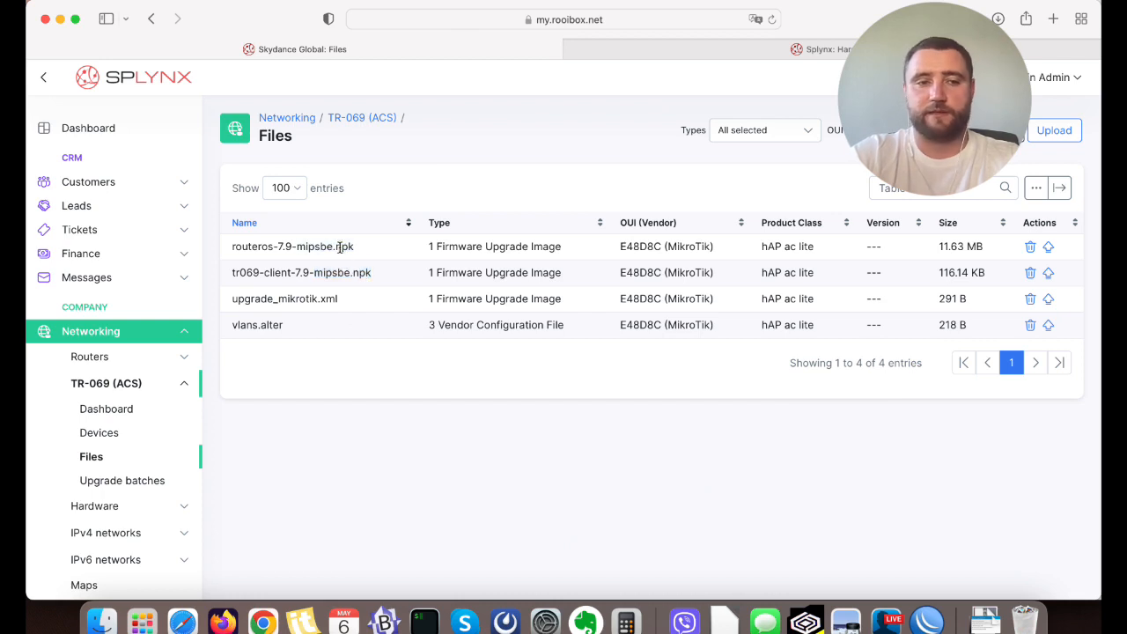
Select the RBD53iG-5HacD2HnD in the TR-069 devices list and open the upgrade dialog for it.
{"action": "left_click", "coordinate": [112, 431]}
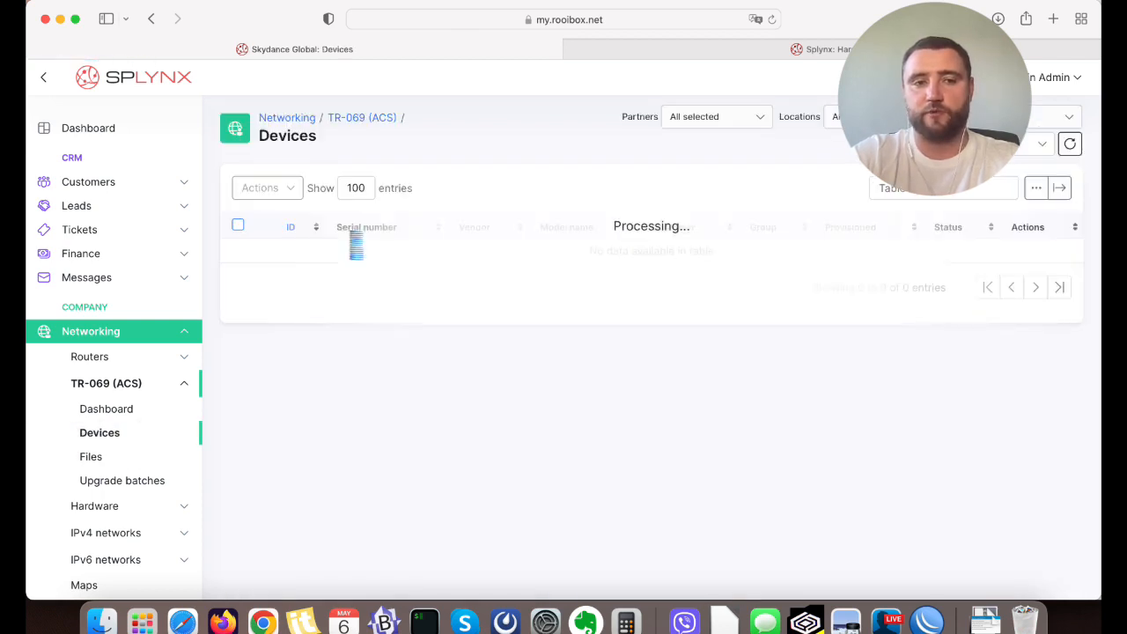
{"action": "left_click", "coordinate": [238, 252]}
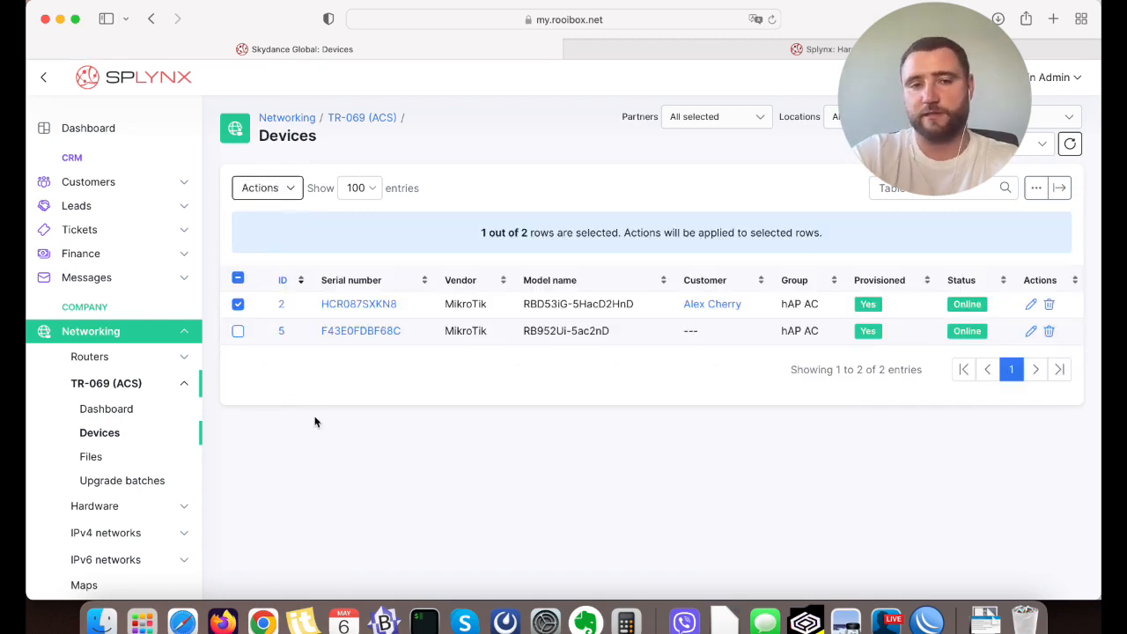
{"action": "left_click", "coordinate": [273, 191]}
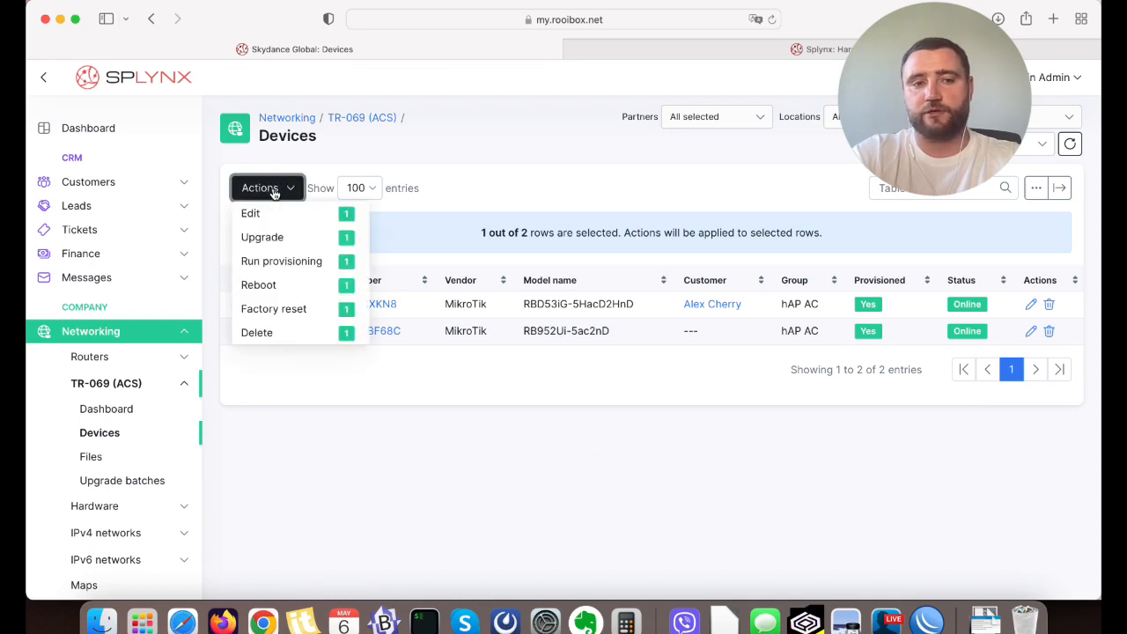
{"action": "left_click", "coordinate": [280, 240]}
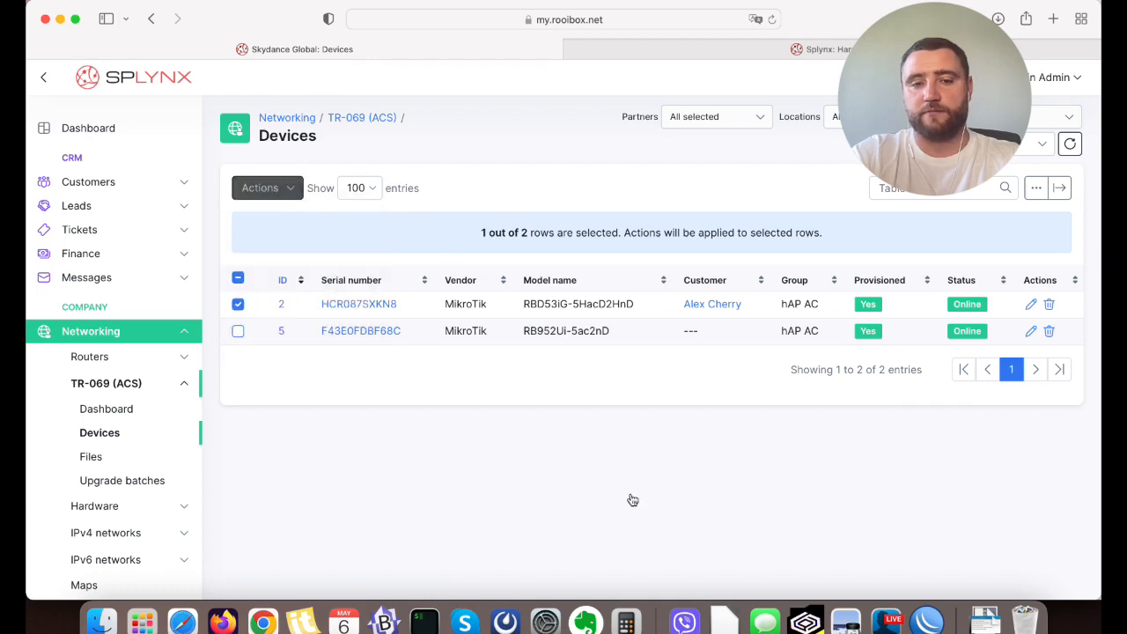
Switch to WinBox, try to launch a second instance, and close the session with 192.168.100.1.
{"action": "left_click", "coordinate": [929, 621]}
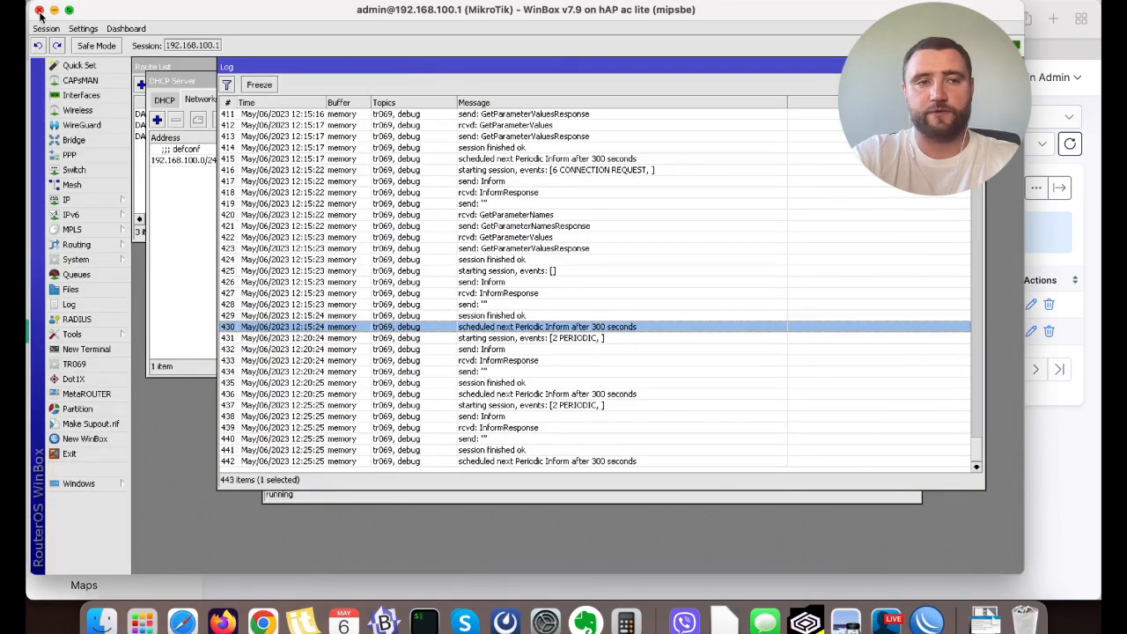
{"action": "left_click", "coordinate": [145, 625]}
{"action": "type", "text": "win"}
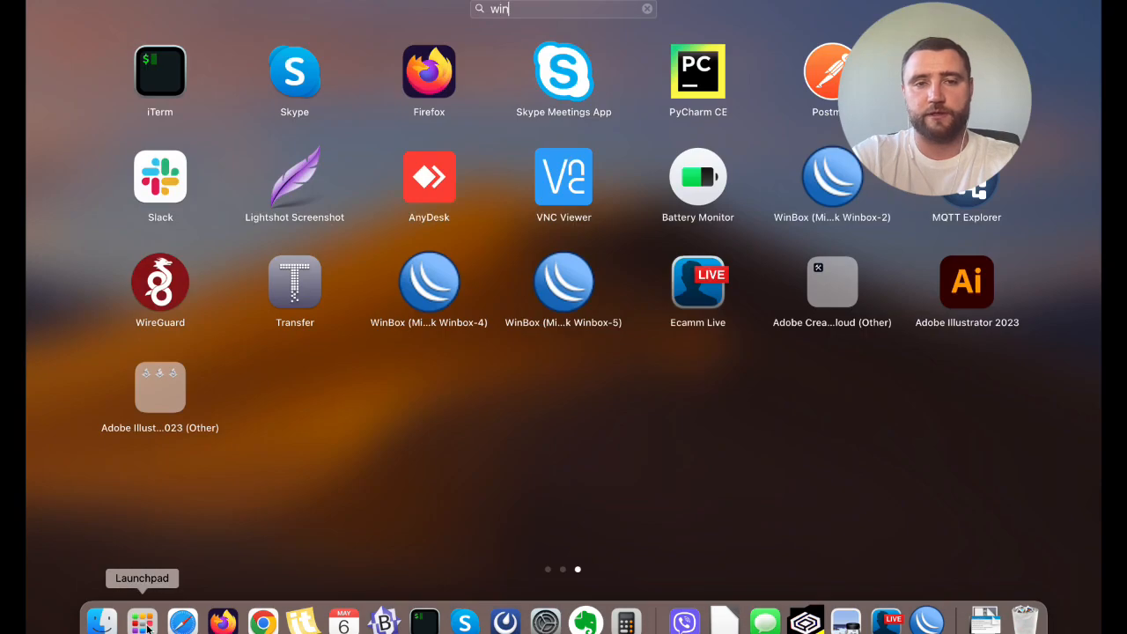
{"action": "key", "text": "Return"}
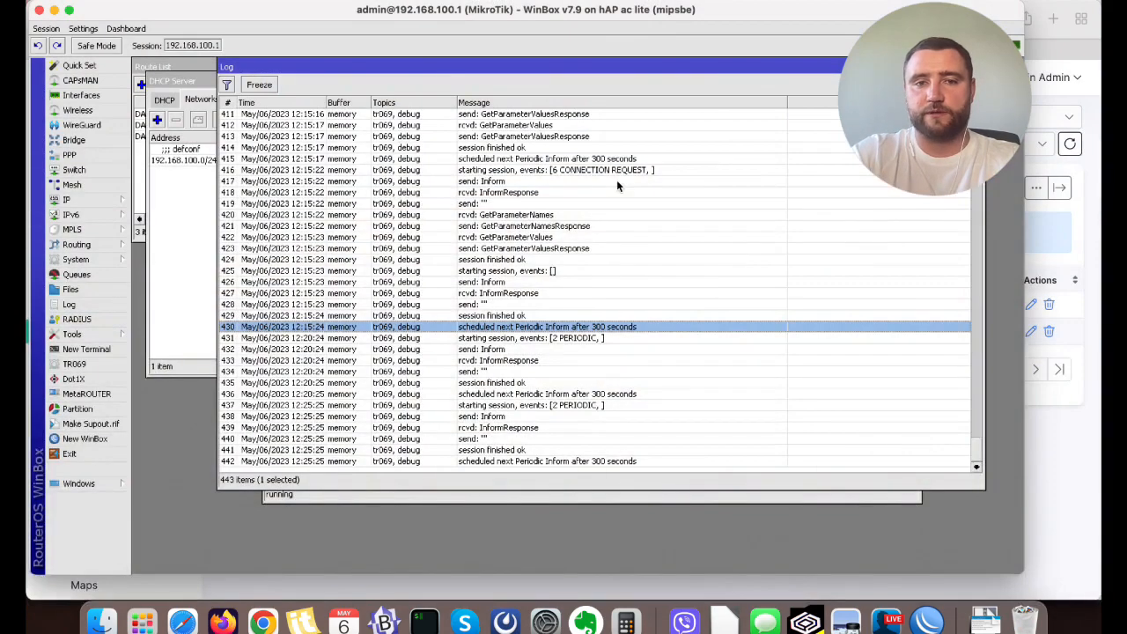
{"action": "left_click_drag", "start_coordinate": [170, 12], "coordinate": [248, 13]}
{"action": "left_click", "coordinate": [115, 10]}
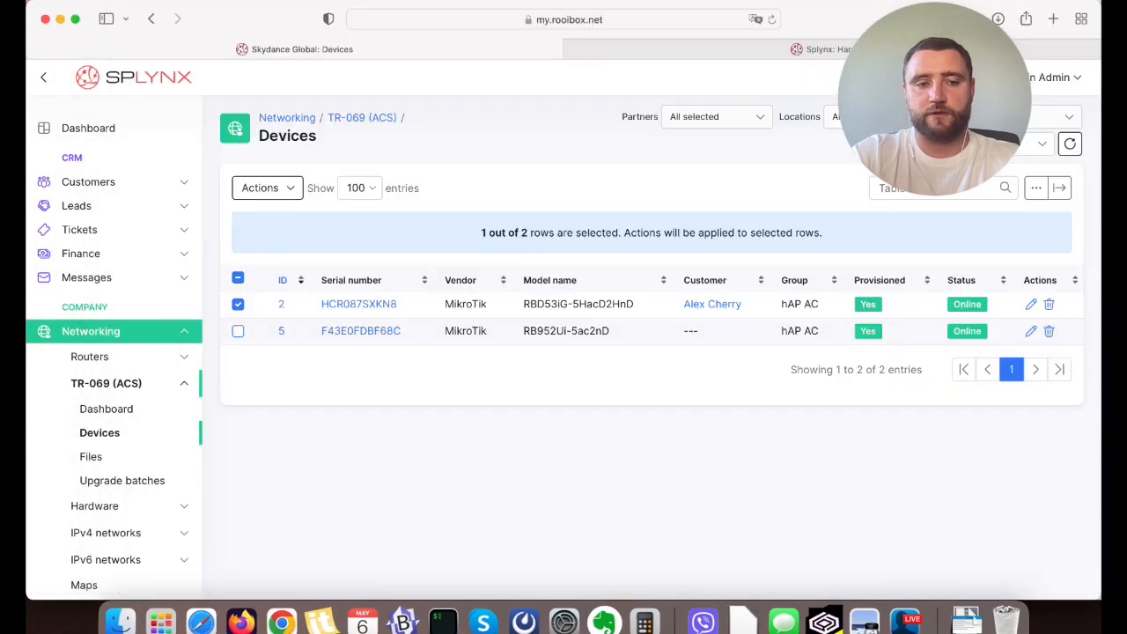
Launch WinBox again, try to connect to 192.168.88.1 as admin, and cancel the connection attempt.
{"action": "left_click", "coordinate": [162, 622]}
{"action": "type", "text": "win"}
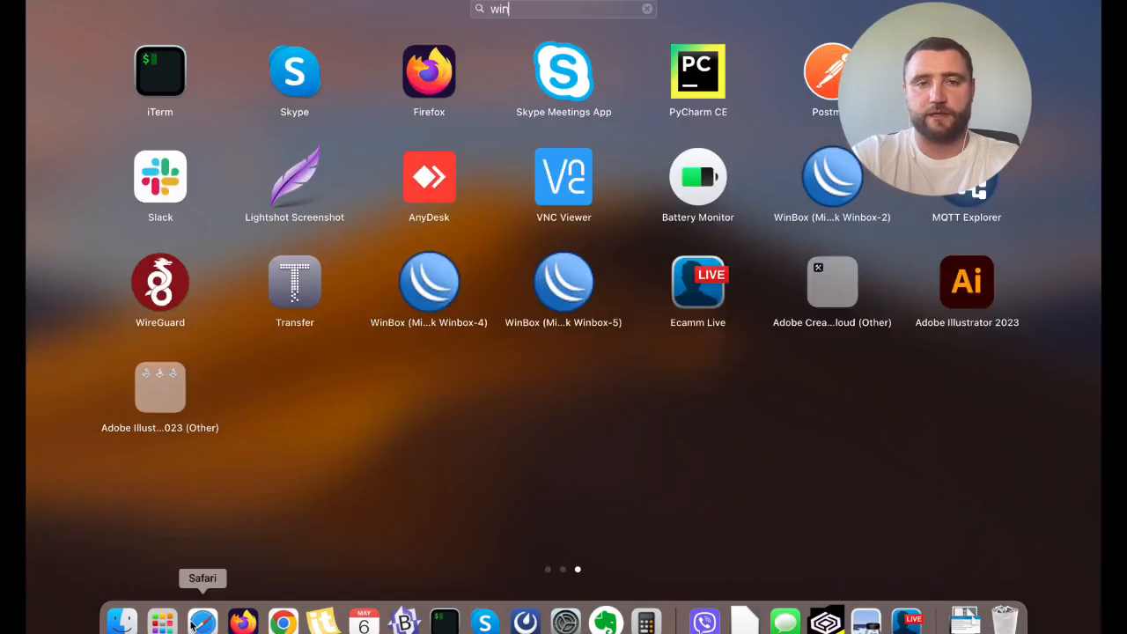
{"action": "left_click", "coordinate": [835, 71]}
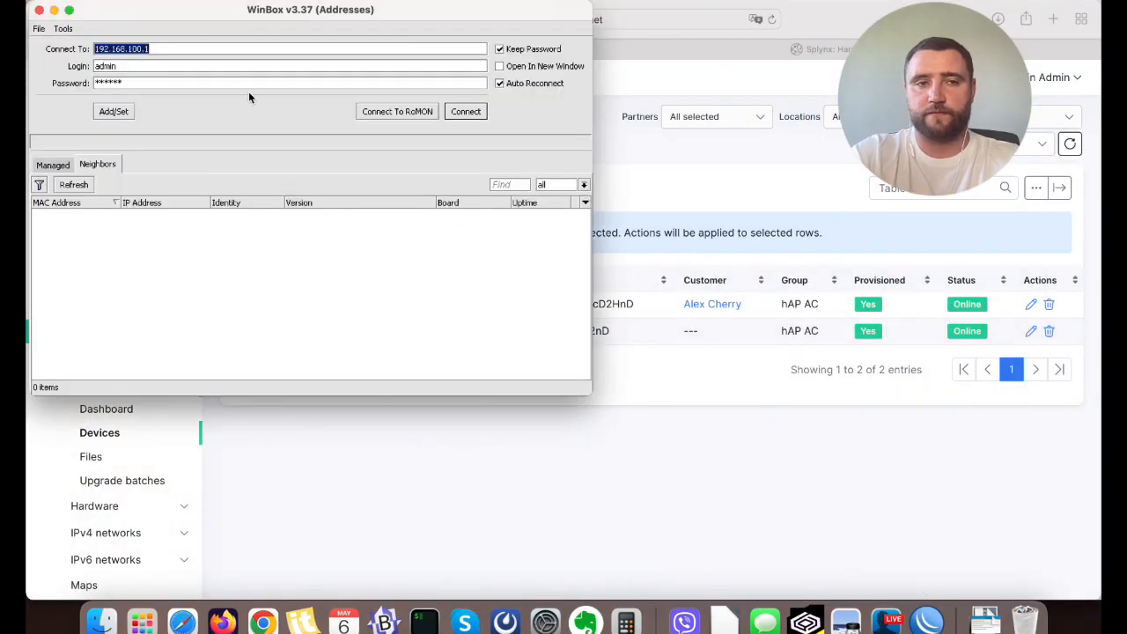
{"action": "left_click", "coordinate": [142, 49]}
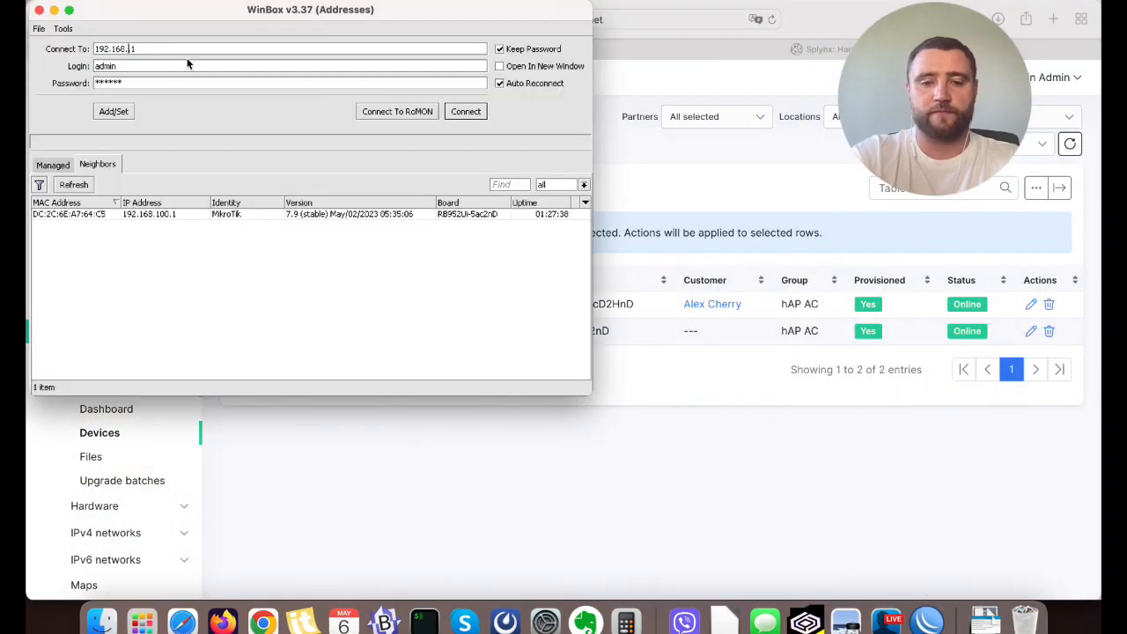
{"action": "type", "text": "88"}
{"action": "key", "text": "Return"}
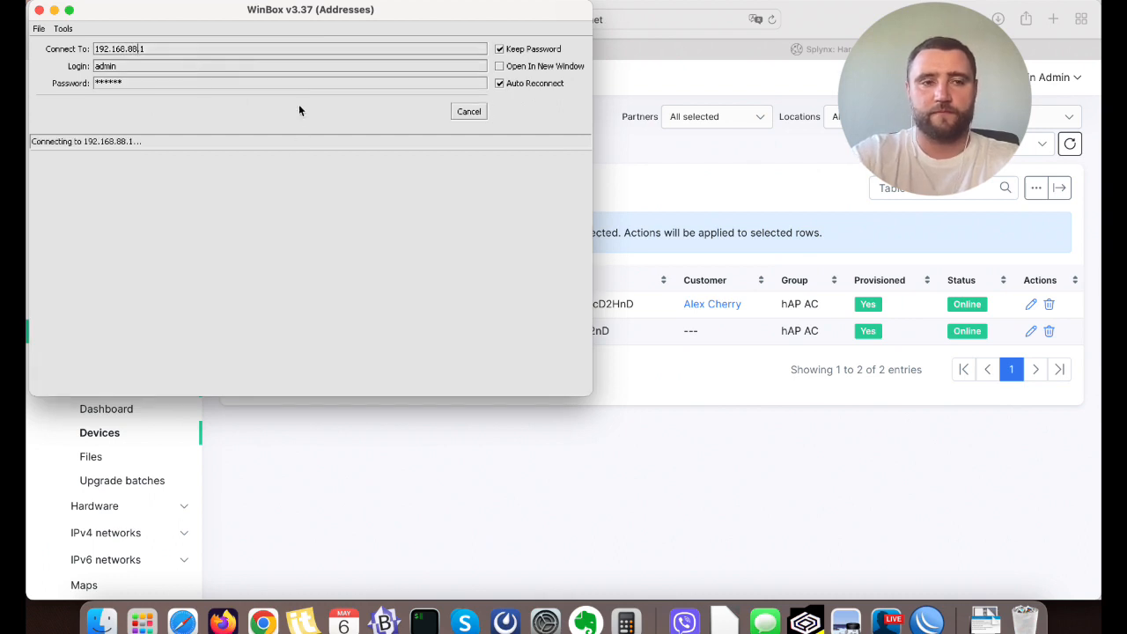
{"action": "left_click", "coordinate": [469, 112]}
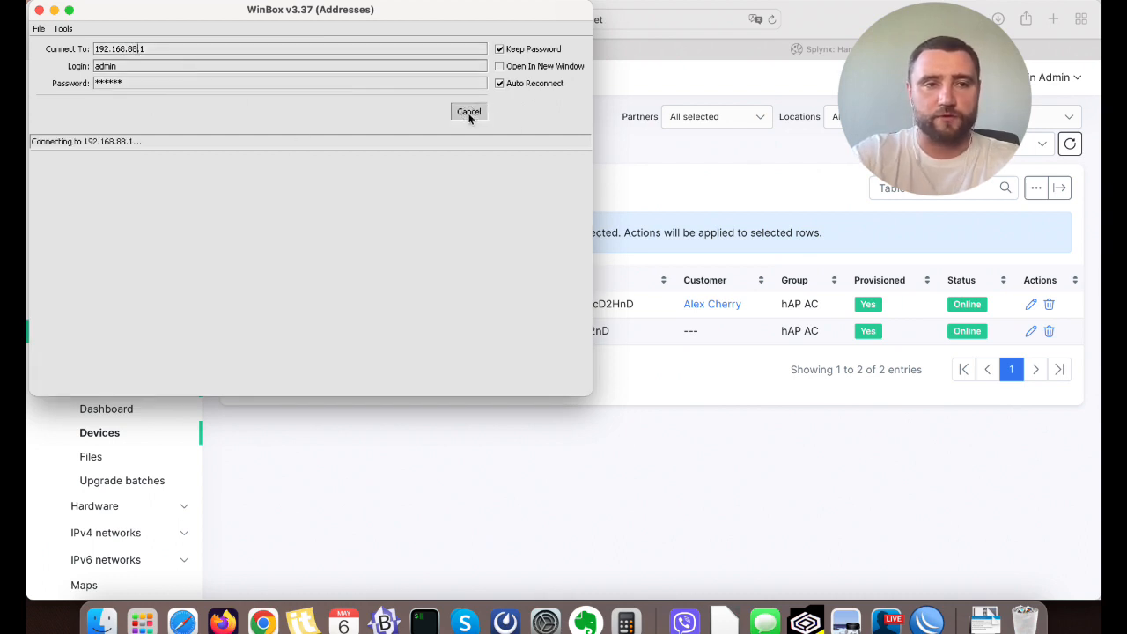
Open the RBD53iG-5HacD2HnD device page in Safari and check its software version in the overview.
{"action": "left_click", "coordinate": [768, 183]}
{"action": "left_click", "coordinate": [380, 305]}
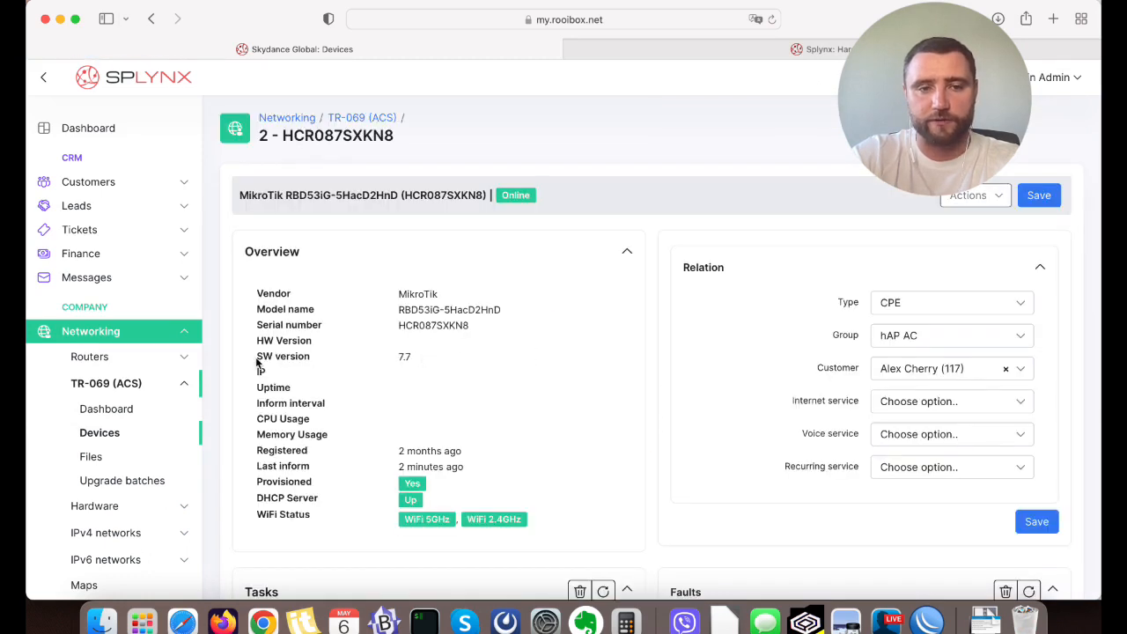
{"action": "left_click_drag", "start_coordinate": [257, 362], "coordinate": [414, 353]}
{"action": "left_click", "coordinate": [412, 357]}
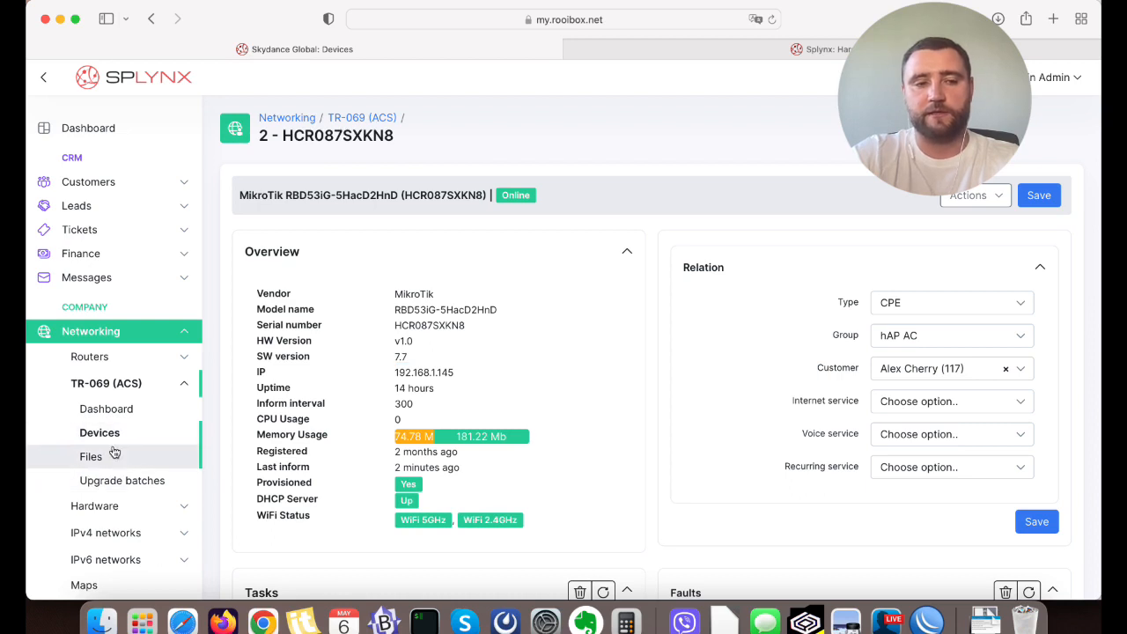
Return to the devices list and upgrade the selected RBD53iG-5HacD2HnD with the upgrade_mikrotik.xml file.
{"action": "left_click", "coordinate": [106, 408]}
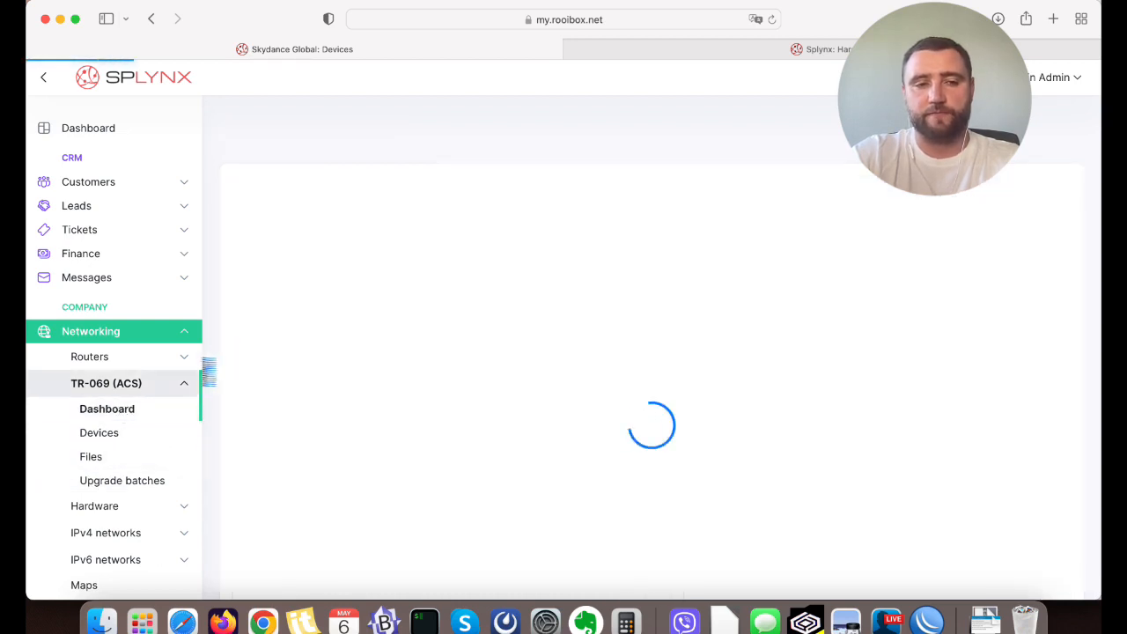
{"action": "left_click", "coordinate": [104, 433]}
{"action": "left_click", "coordinate": [273, 190]}
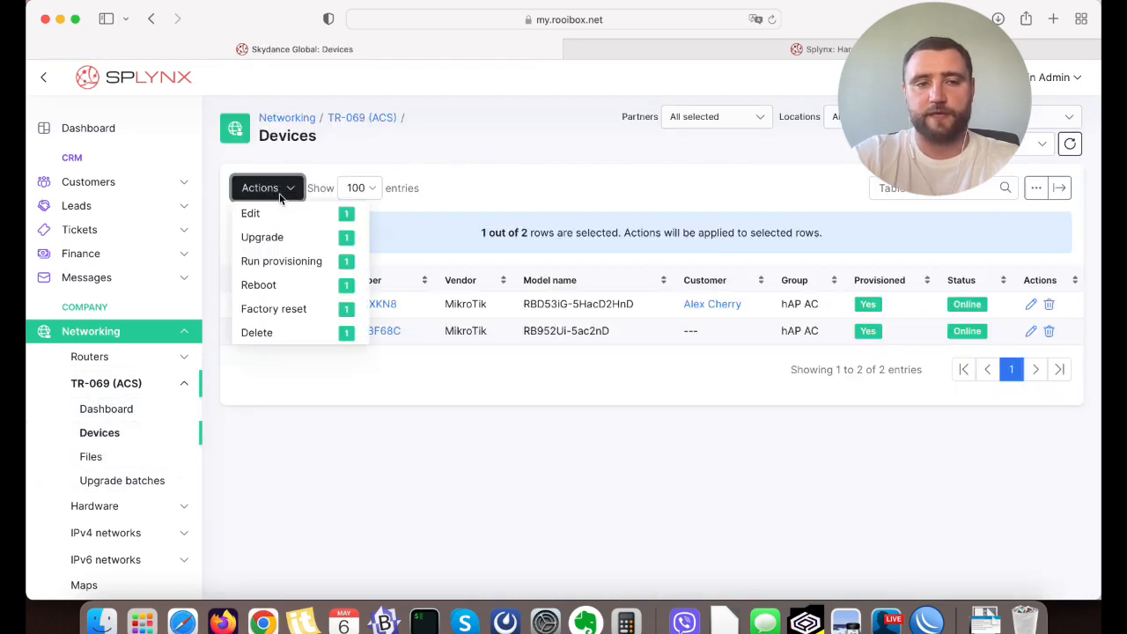
{"action": "left_click", "coordinate": [273, 236]}
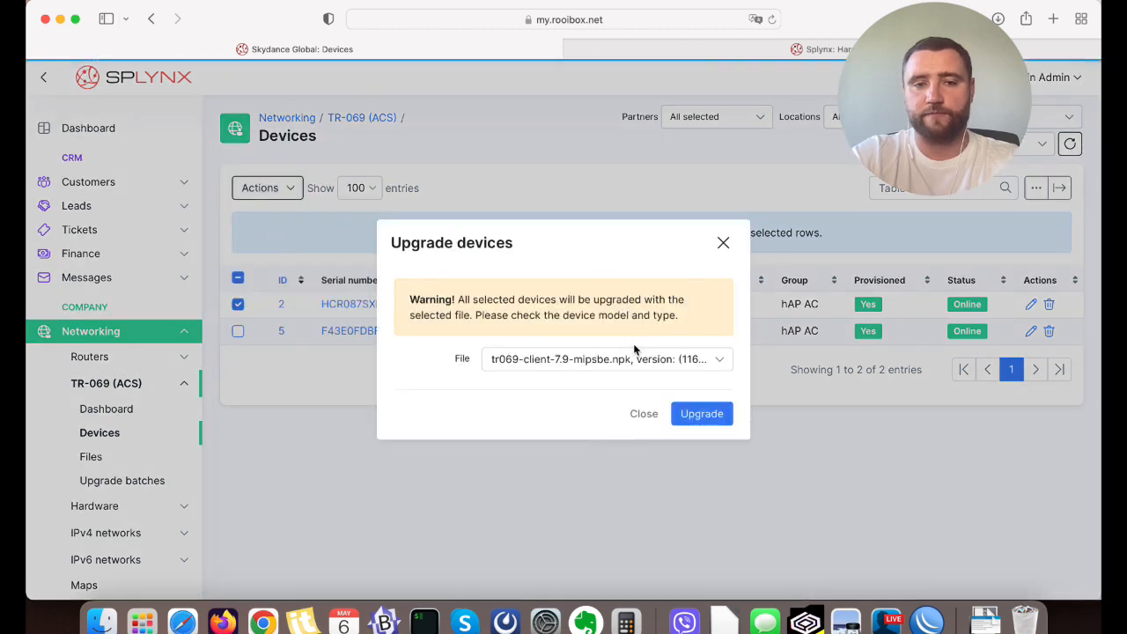
{"action": "left_click", "coordinate": [591, 359]}
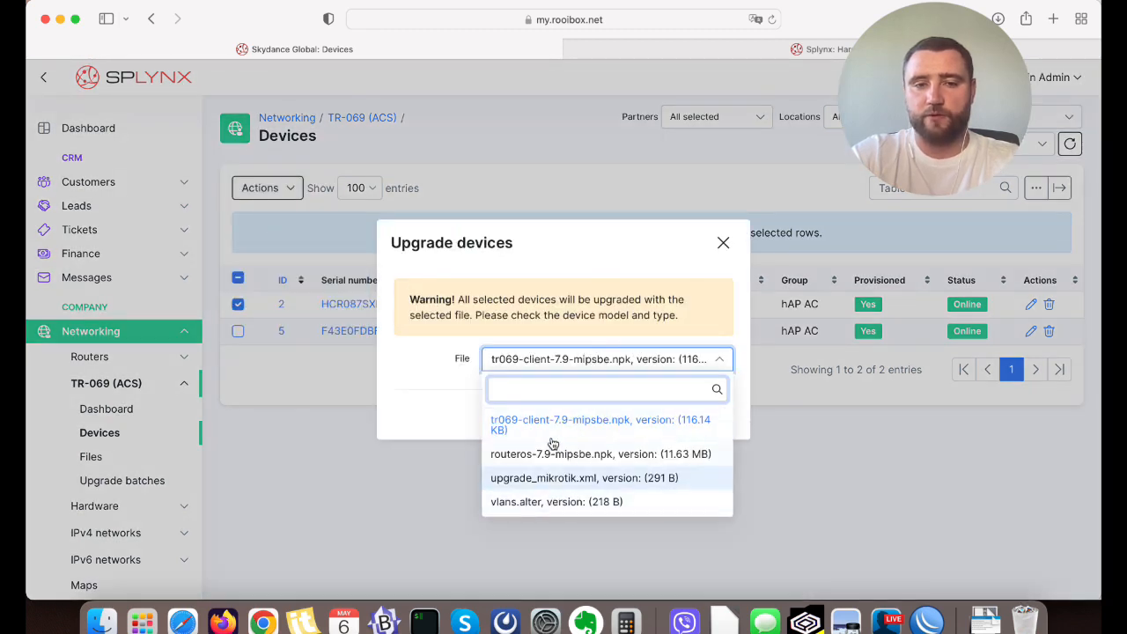
{"action": "left_click", "coordinate": [627, 483]}
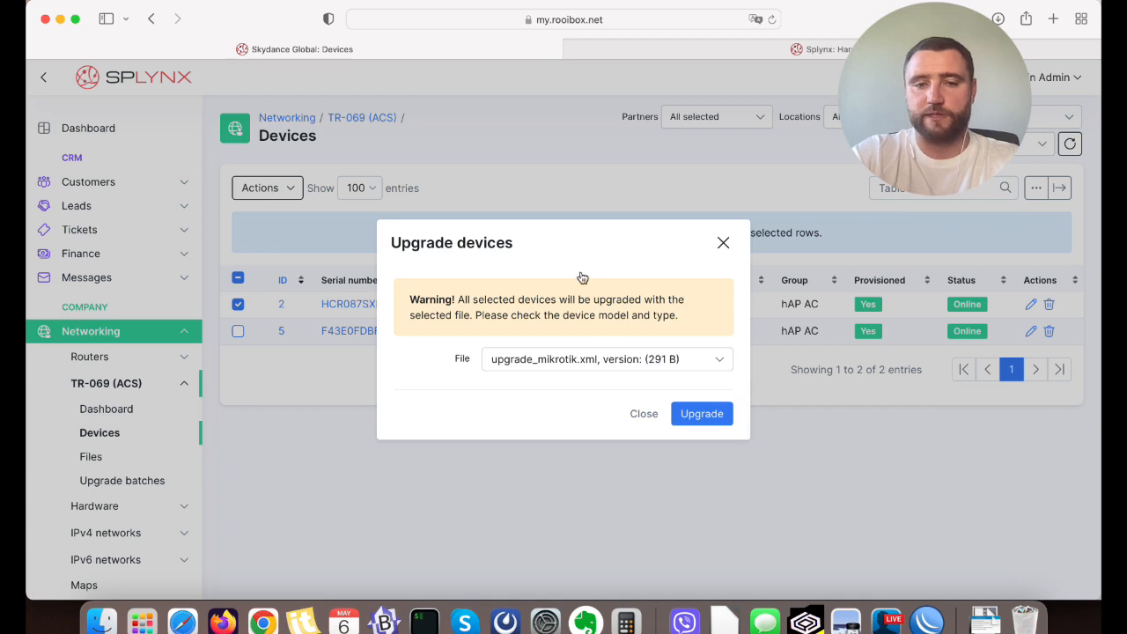
{"action": "left_click", "coordinate": [702, 416]}
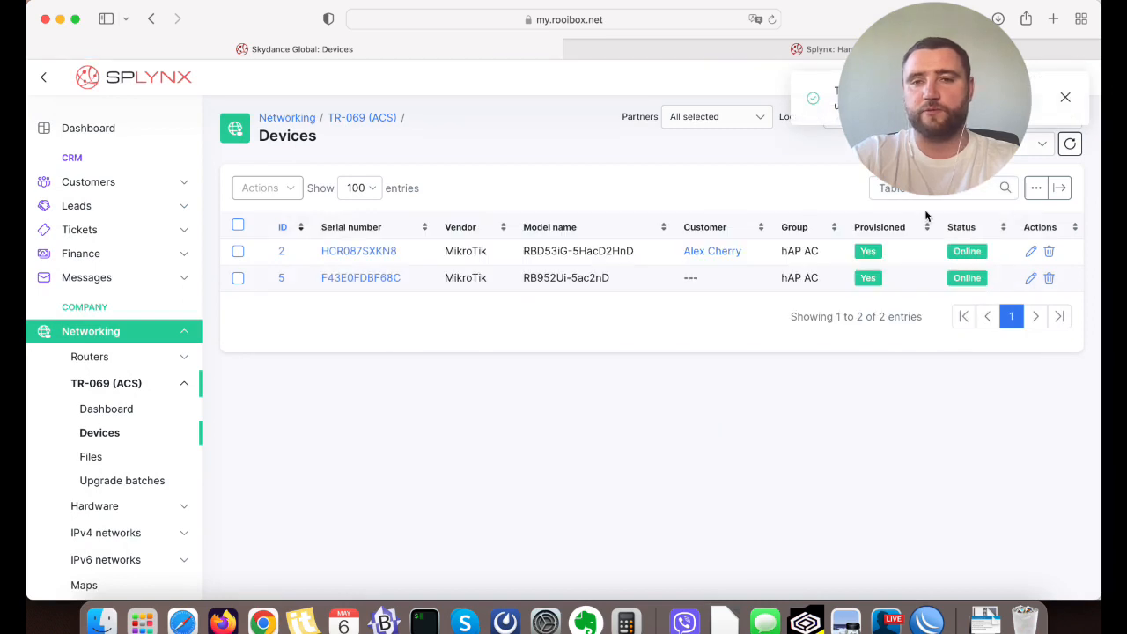
{"action": "left_click", "coordinate": [1010, 562]}
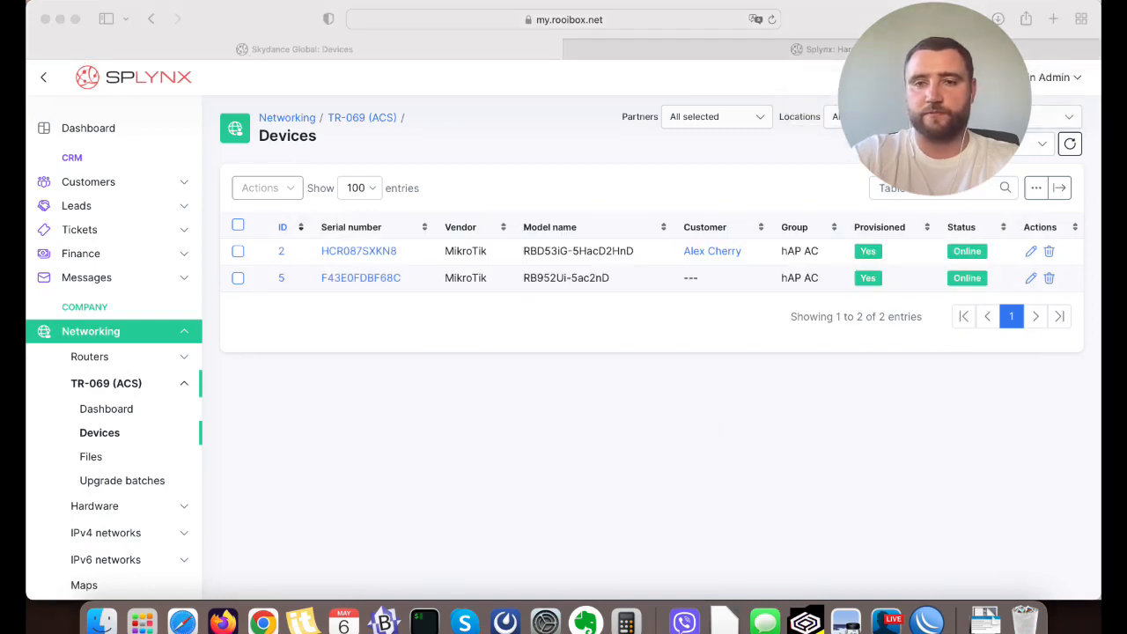
{"action": "left_click", "coordinate": [1065, 411]}
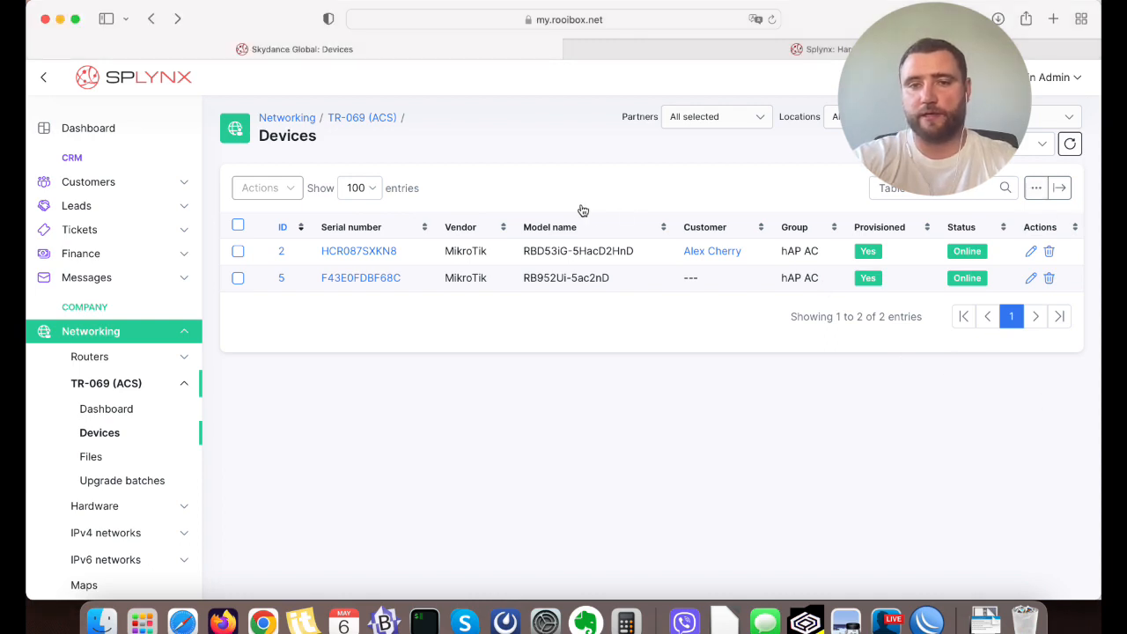
Show the SW version column and hide the Provisioned column in the devices table, and save the column settings.
{"action": "left_click", "coordinate": [1036, 189]}
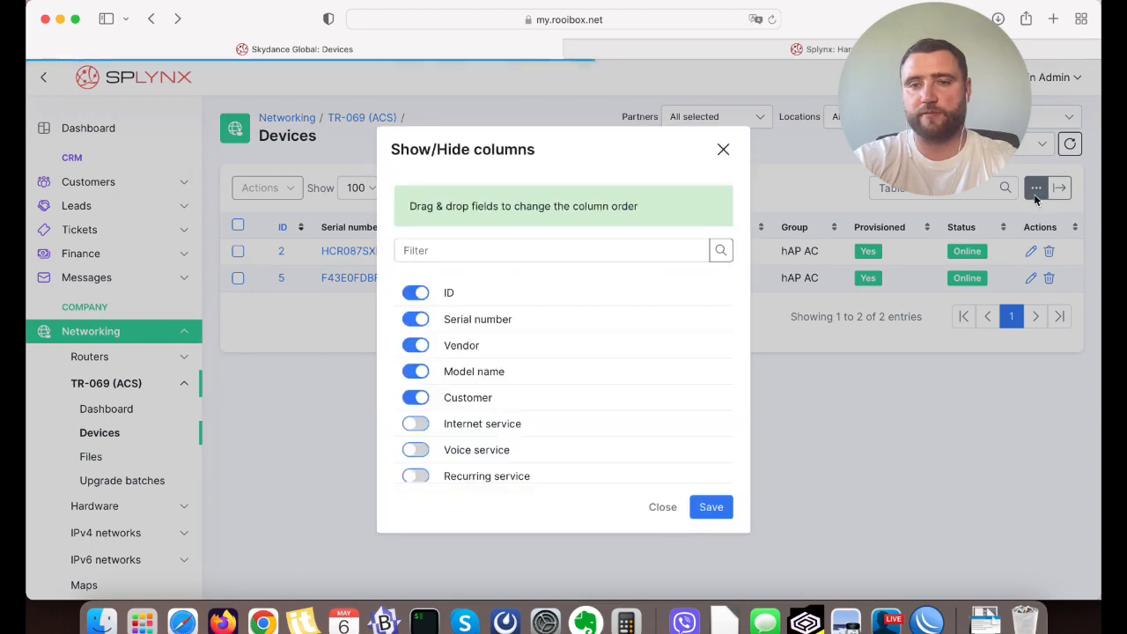
{"action": "scroll", "coordinate": [436, 328], "scroll_direction": "down", "scroll_amount": 5}
{"action": "scroll", "coordinate": [440, 330], "scroll_direction": "down", "scroll_amount": 3}
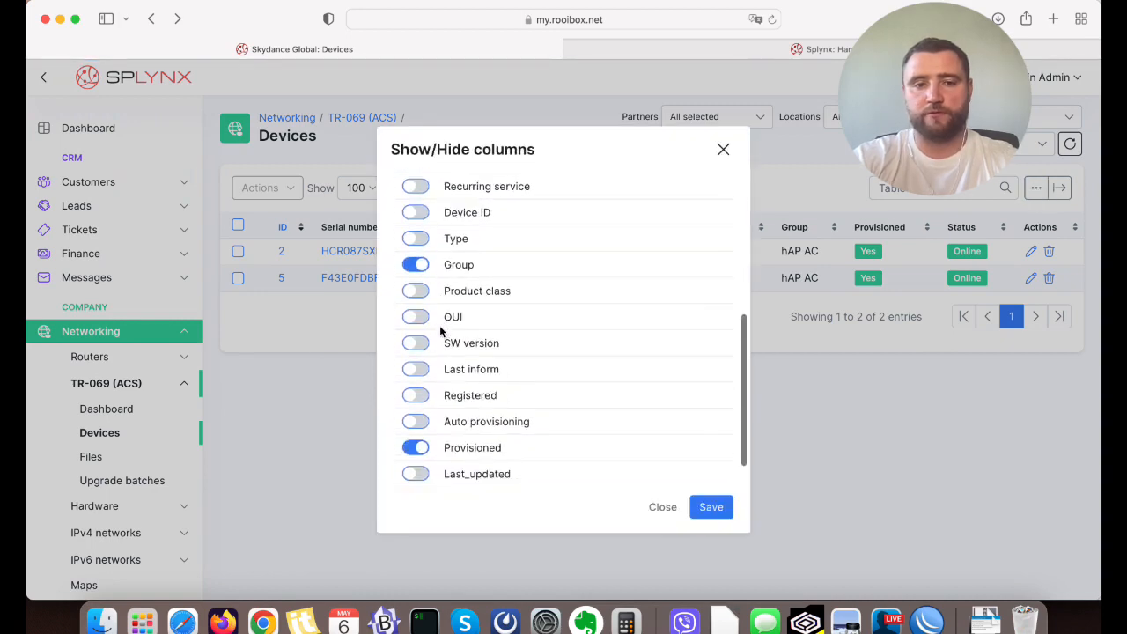
{"action": "left_click", "coordinate": [469, 410]}
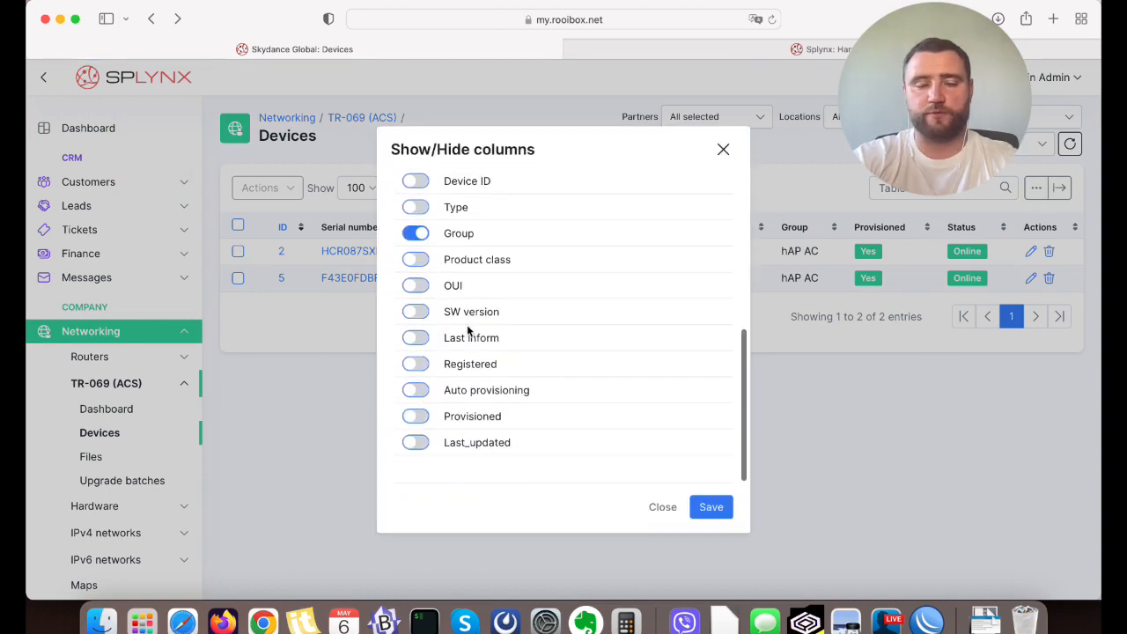
{"action": "scroll", "coordinate": [467, 329], "scroll_direction": "up", "scroll_amount": 1}
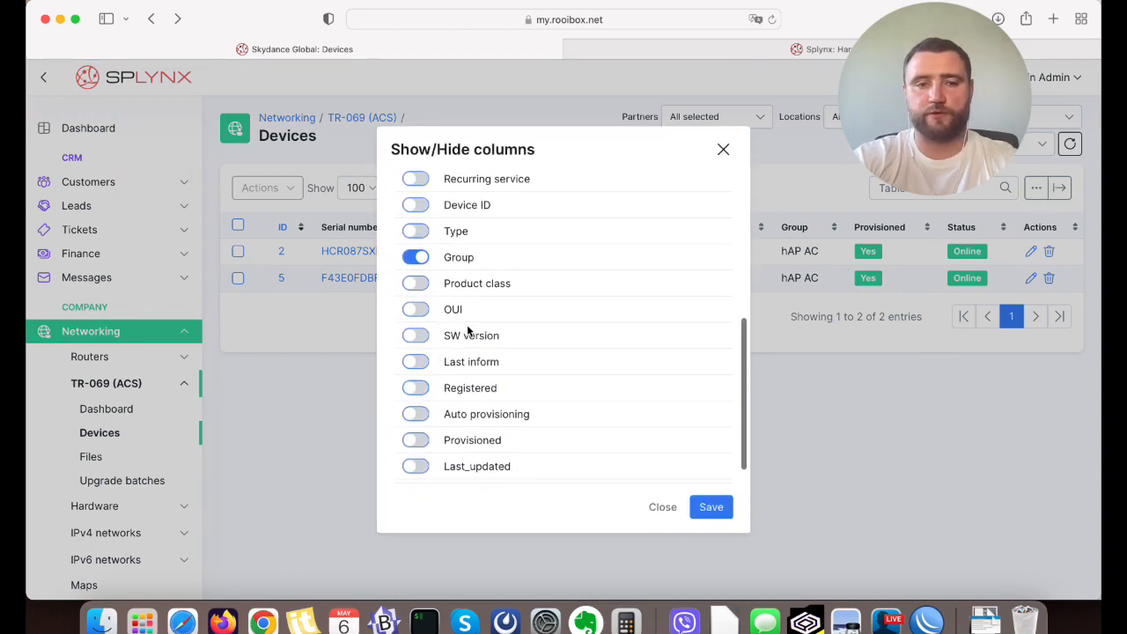
{"action": "left_click", "coordinate": [416, 337]}
{"action": "left_click", "coordinate": [707, 518]}
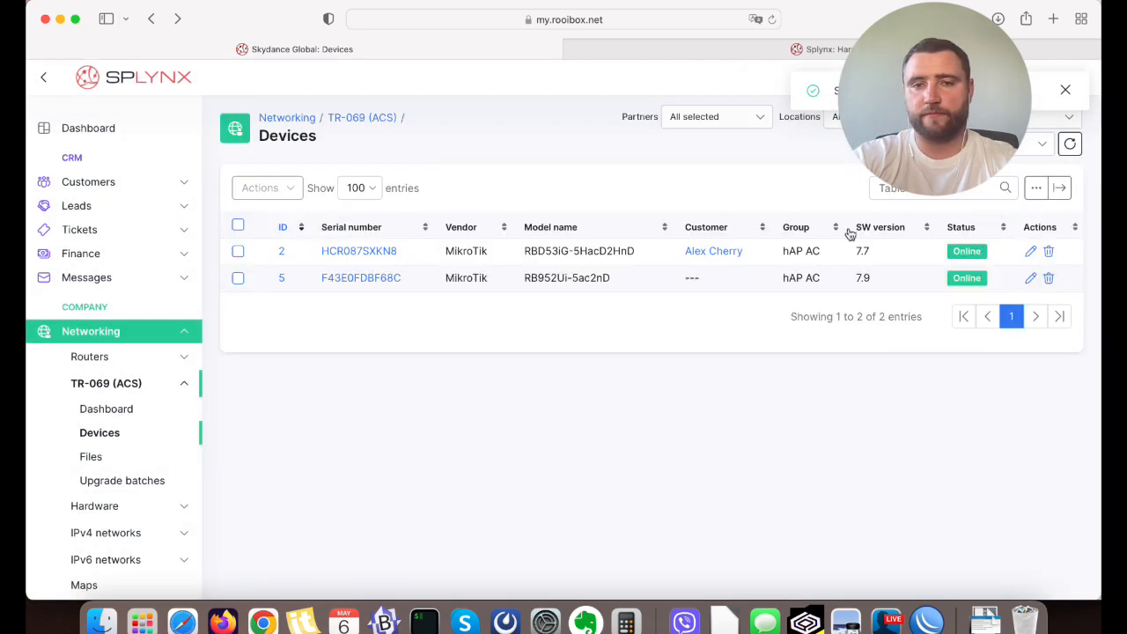
Refresh the devices list and compare the software versions of the two MikroTik routers.
{"action": "left_click", "coordinate": [1068, 143]}
{"action": "left_click_drag", "start_coordinate": [871, 252], "coordinate": [852, 253]}
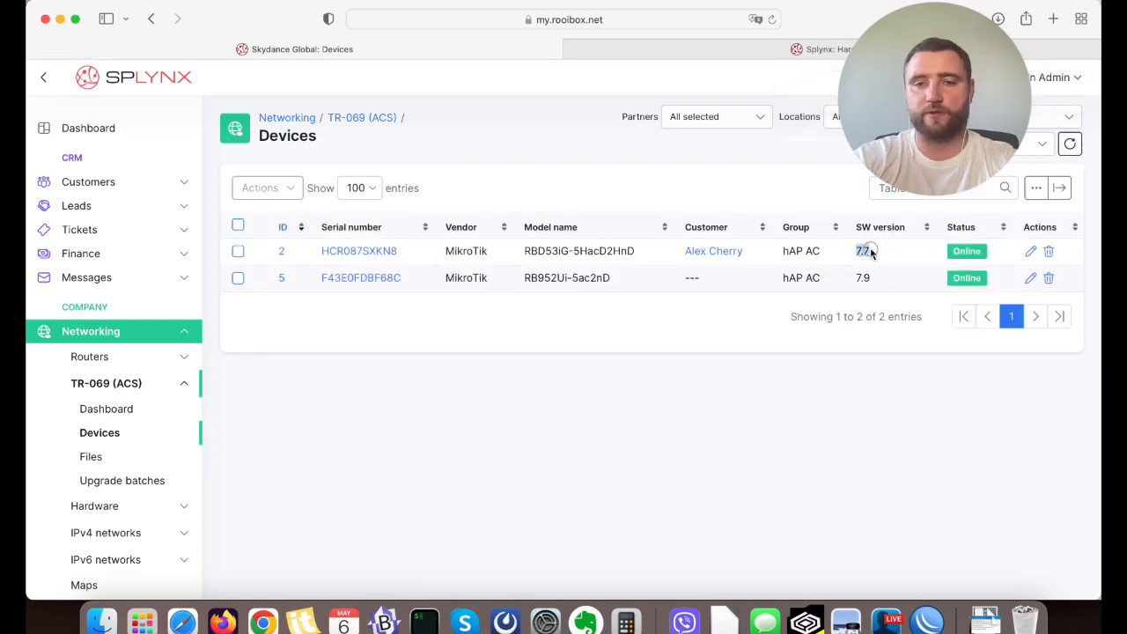
{"action": "mouse_move", "coordinate": [872, 278]}
{"action": "left_mouse_down"}
{"action": "mouse_move", "coordinate": [862, 290]}
{"action": "mouse_move", "coordinate": [857, 277]}
{"action": "left_mouse_up"}
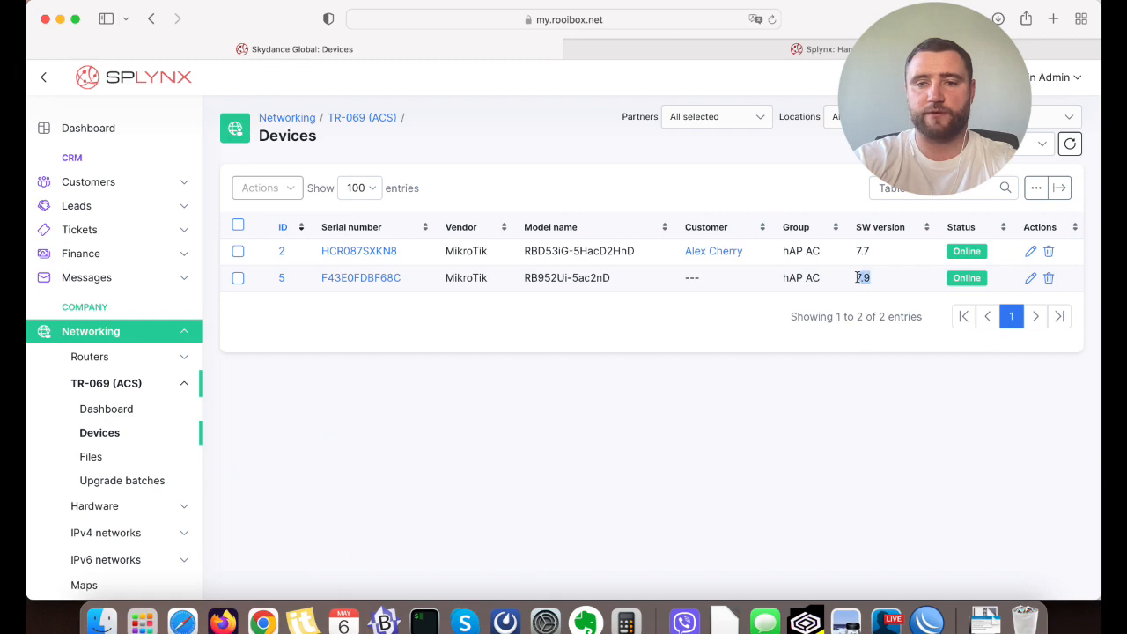
{"action": "left_click", "coordinate": [883, 320]}
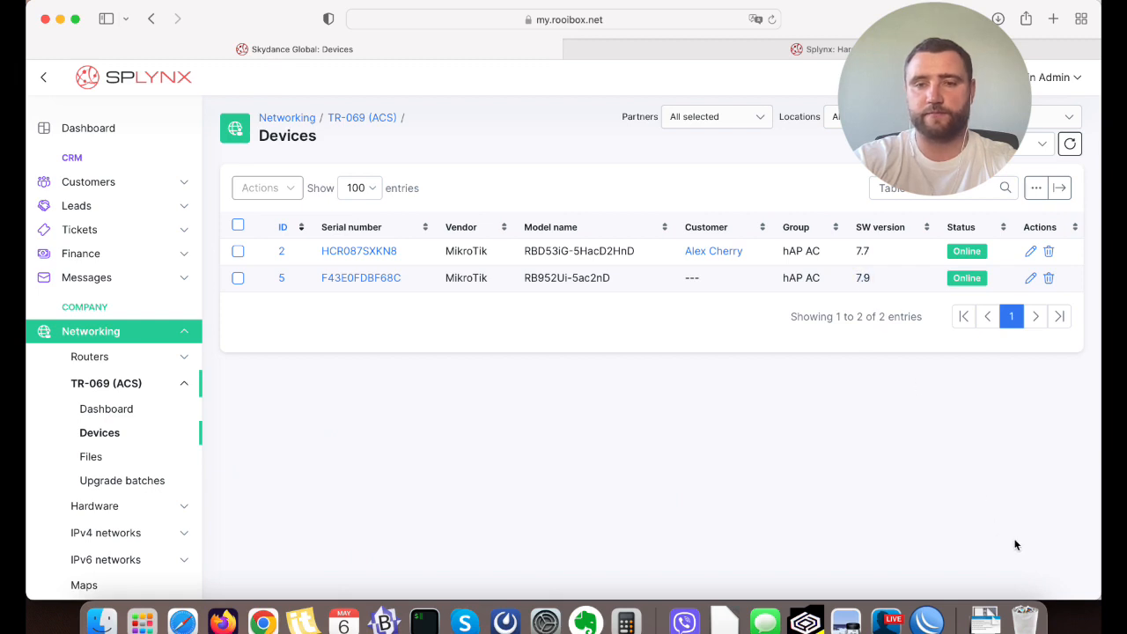
Refresh the devices list again and recheck the software version of the RBD53iG-5HacD2HnD.
{"action": "left_click", "coordinate": [990, 616]}
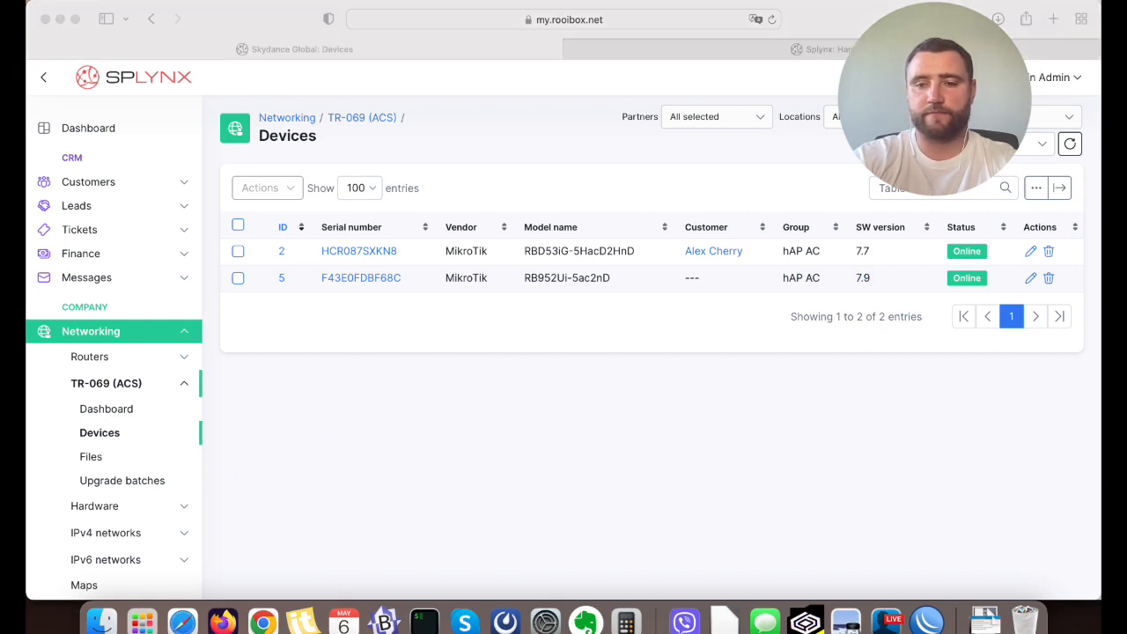
{"action": "left_click", "coordinate": [1062, 412]}
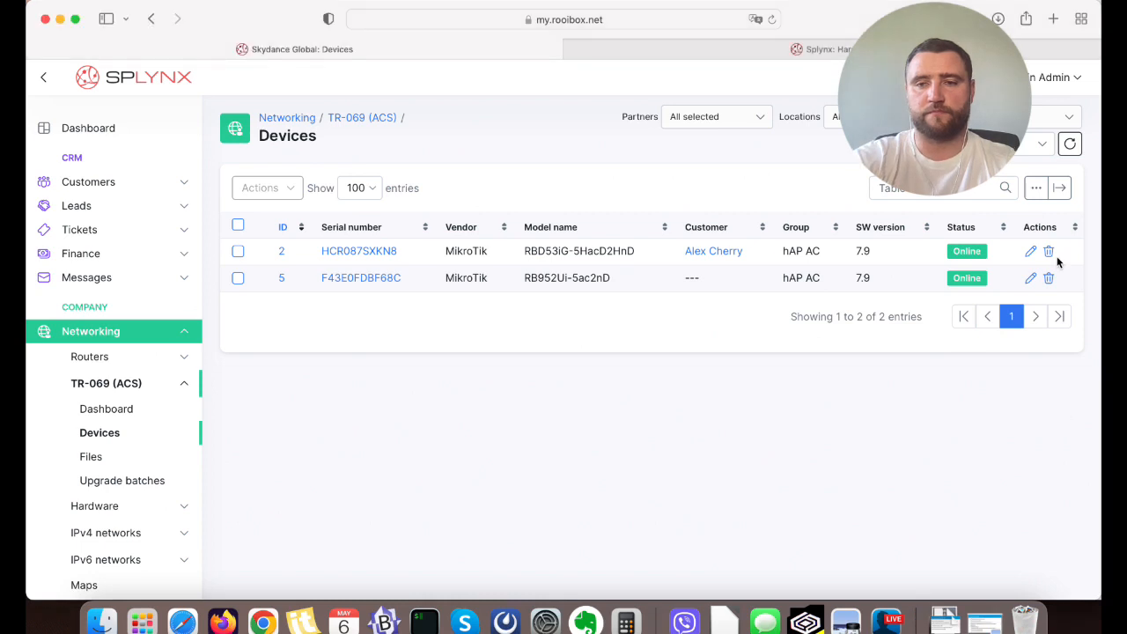
{"action": "left_click", "coordinate": [1071, 145]}
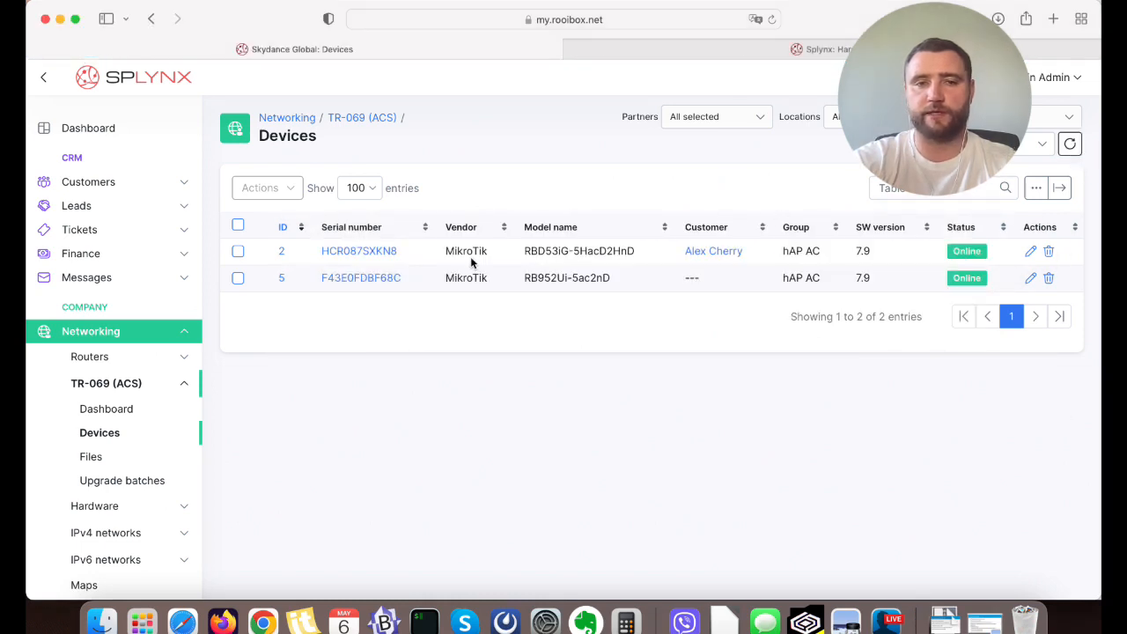
Open the RBD53iG-5HacD2HnD device page and examine its software version and other details in the overview.
{"action": "left_click", "coordinate": [371, 253]}
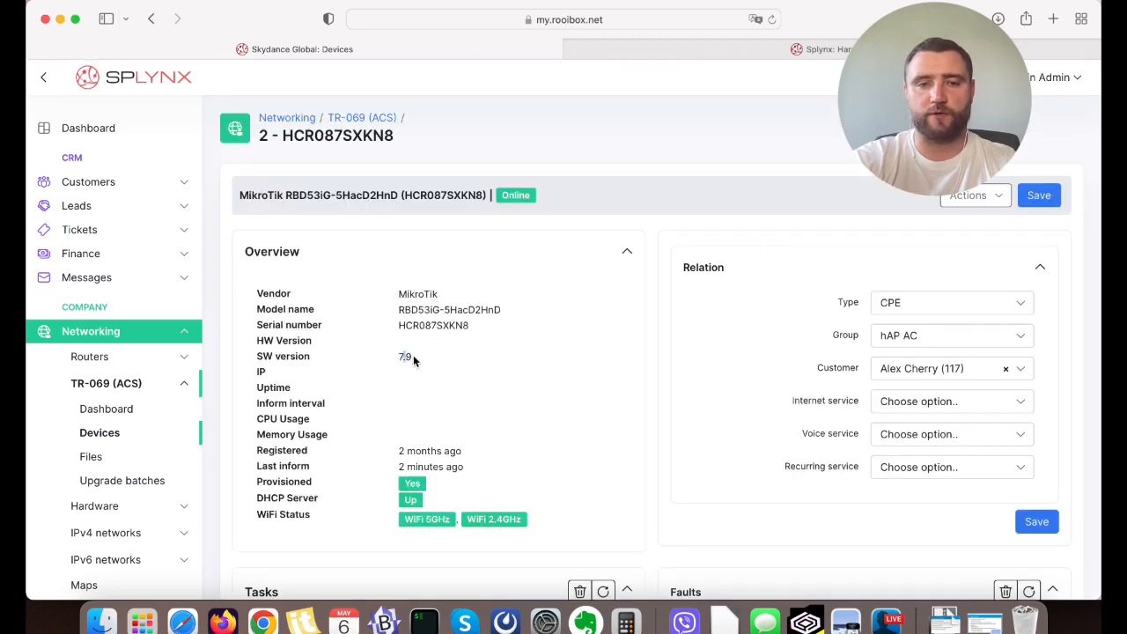
{"action": "scroll", "coordinate": [676, 144], "scroll_direction": "down", "scroll_amount": 4}
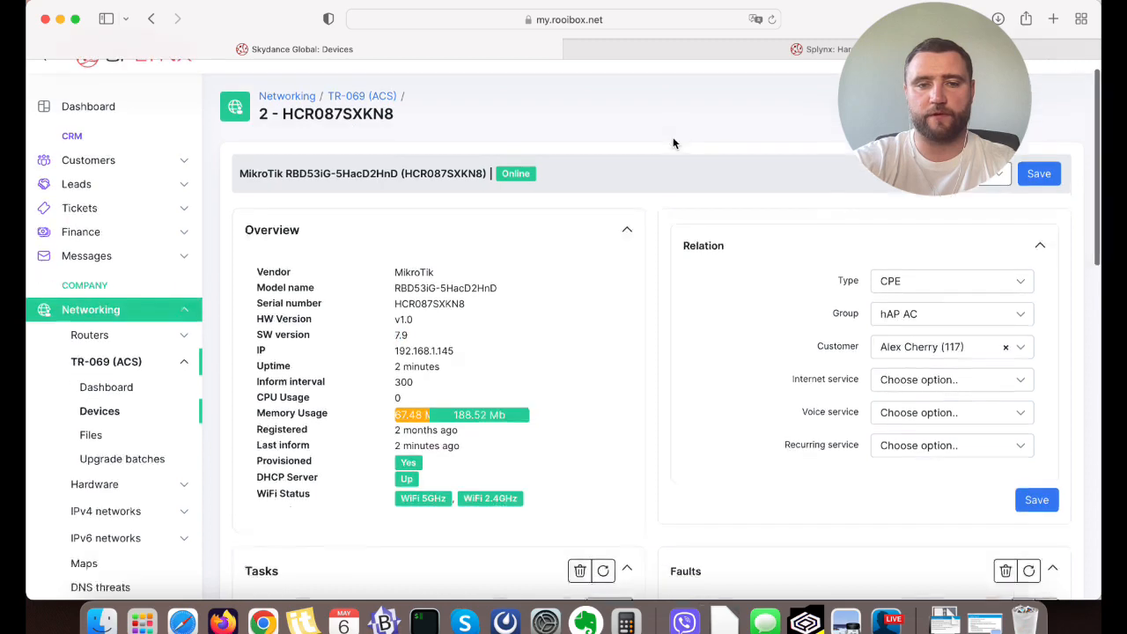
{"action": "left_click_drag", "start_coordinate": [254, 275], "coordinate": [444, 274]}
{"action": "left_click", "coordinate": [476, 275]}
{"action": "scroll", "coordinate": [647, 280], "scroll_direction": "up", "scroll_amount": 4}
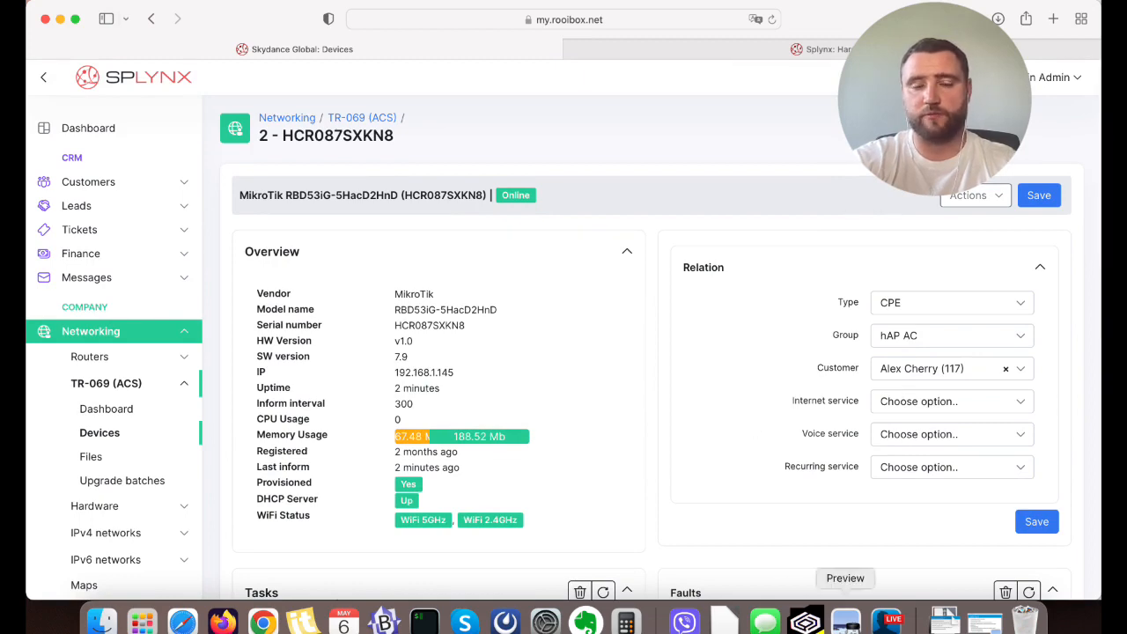
Switch to Preview and review the initial provisioning items on page 3 of ACS_presentation.pdf.
{"action": "left_click", "coordinate": [845, 621]}
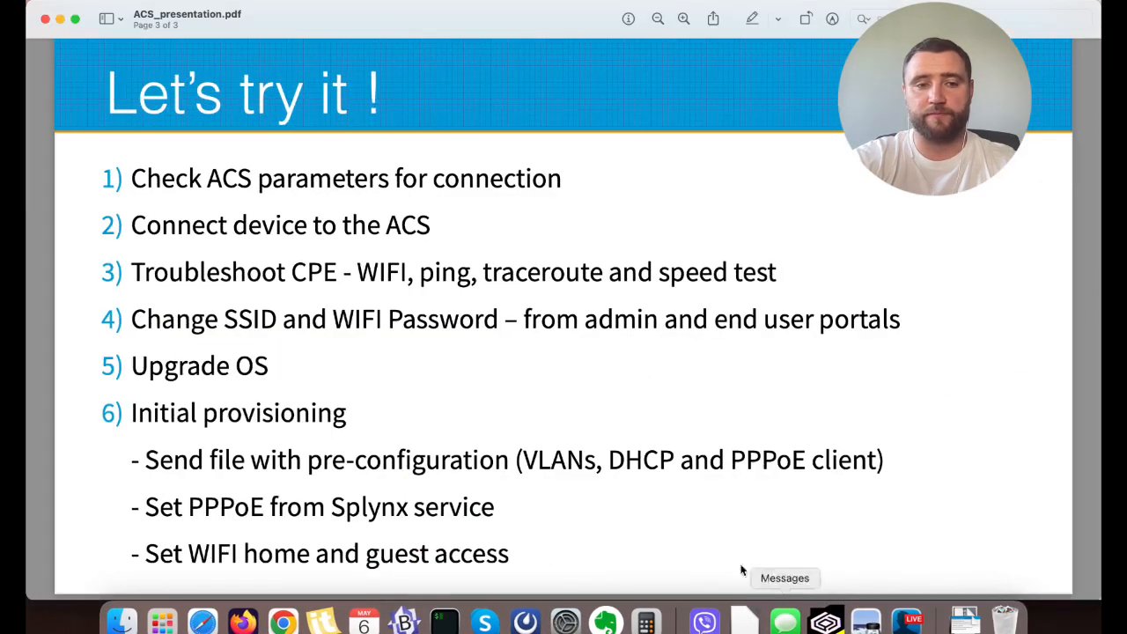
{"action": "scroll", "coordinate": [357, 428], "scroll_direction": "up", "scroll_amount": 1}
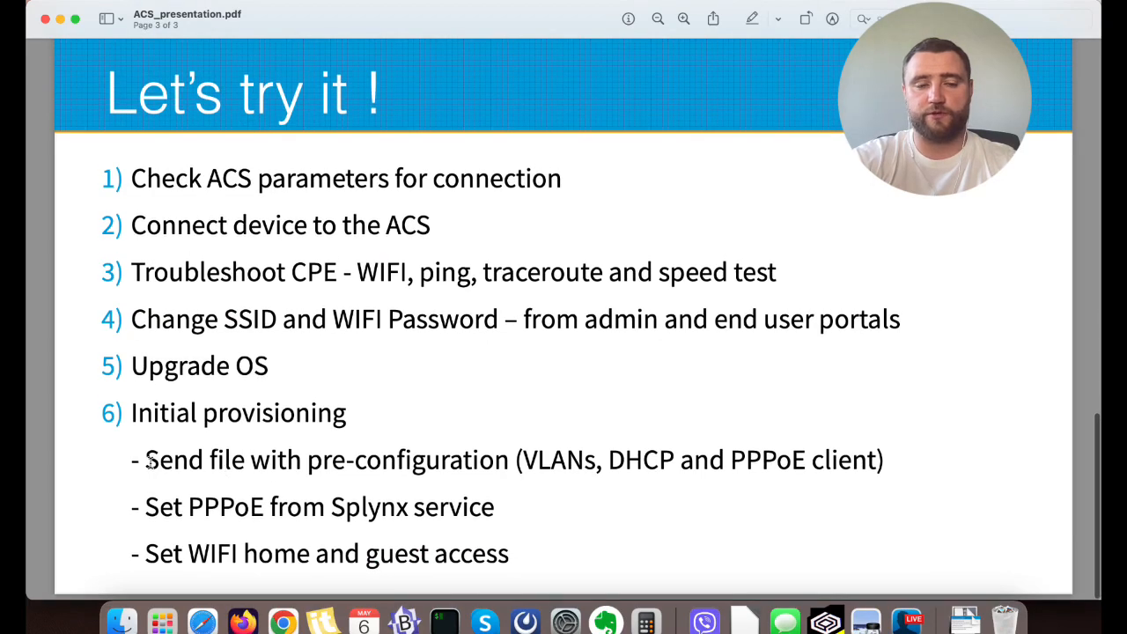
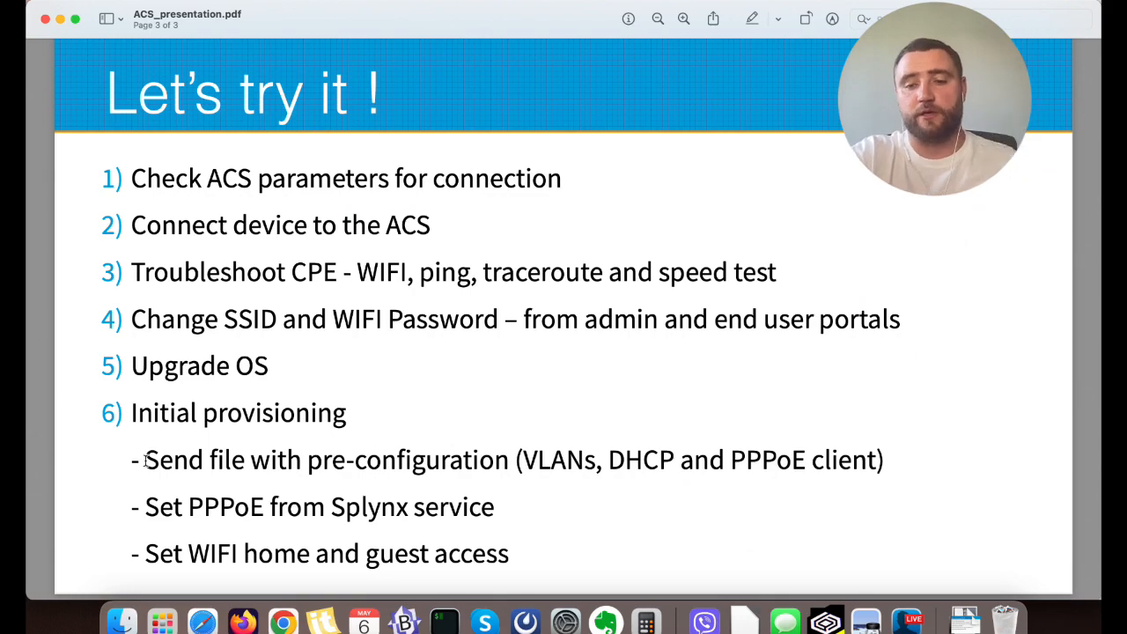
Launch WinBox and connect to the discovered MikroTik neighbour at 192.168.100.1.
{"action": "left_click", "coordinate": [162, 621]}
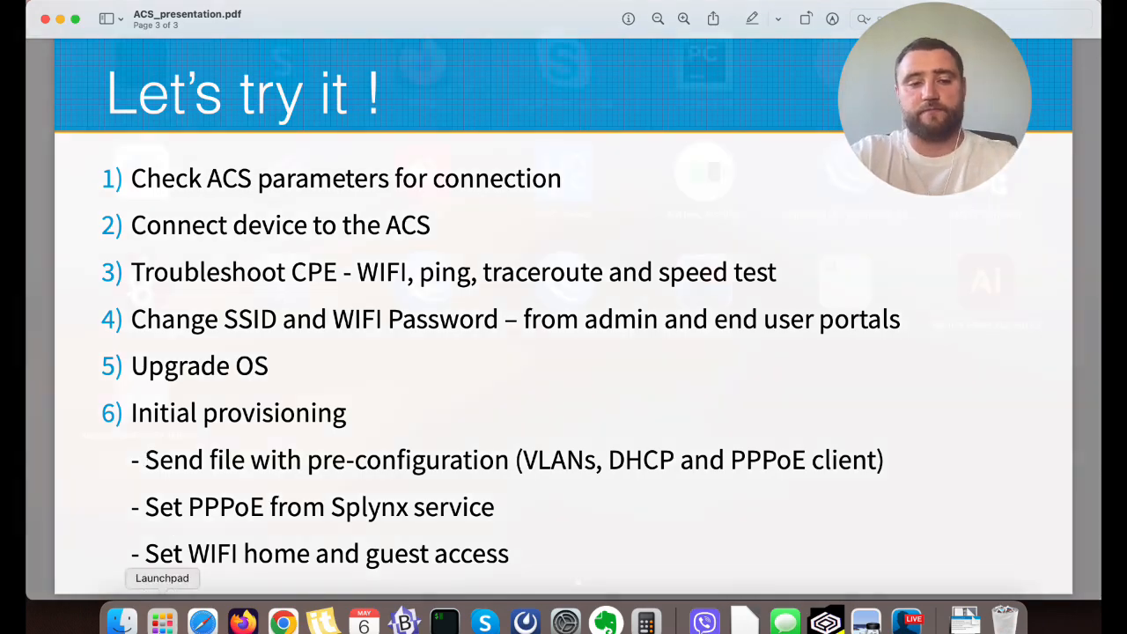
{"action": "type", "text": "win"}
{"action": "key", "text": "Return"}
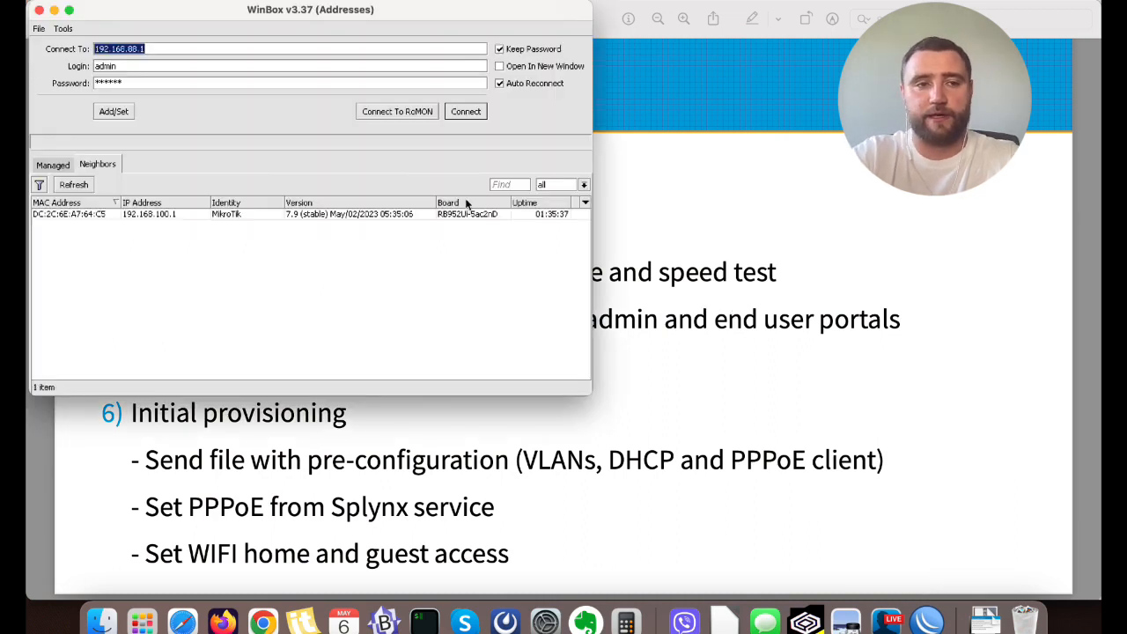
{"action": "left_click", "coordinate": [174, 217]}
{"action": "left_click", "coordinate": [466, 111]}
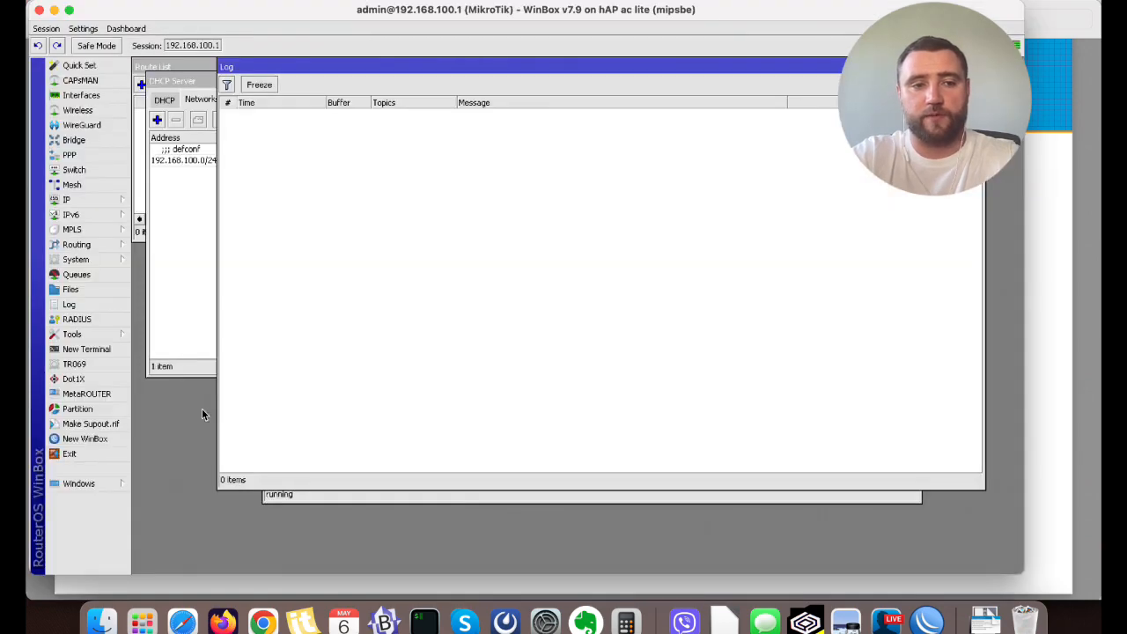
Run tr069-client/export in a new terminal, examine the exported ACS connection settings, and close the terminal.
{"action": "left_click", "coordinate": [90, 351]}
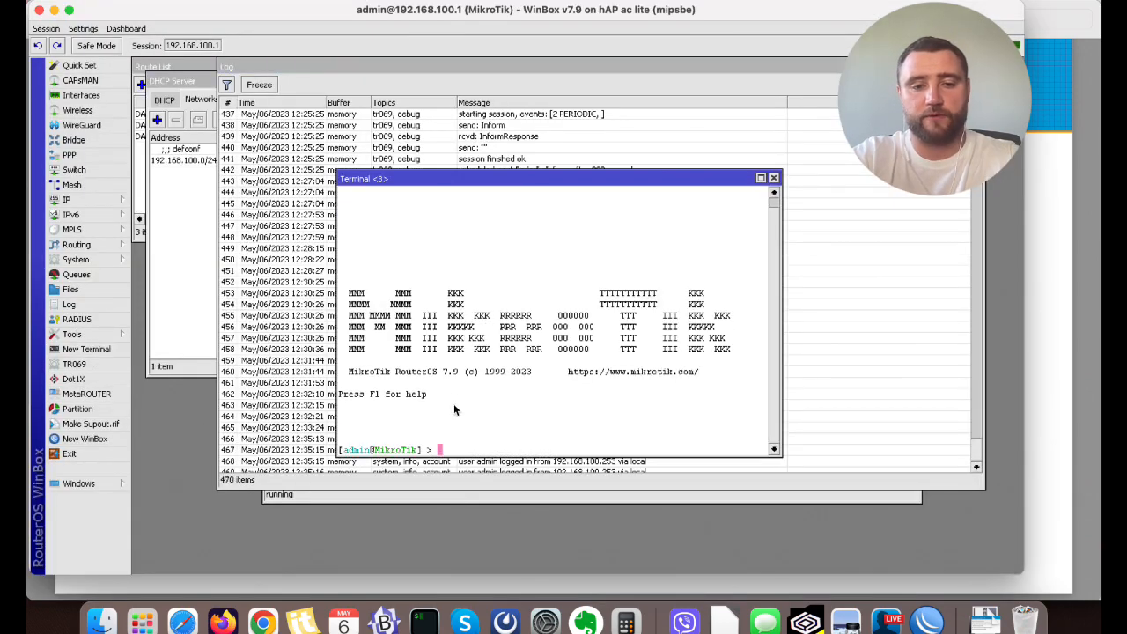
{"action": "type", "text": "tr"}
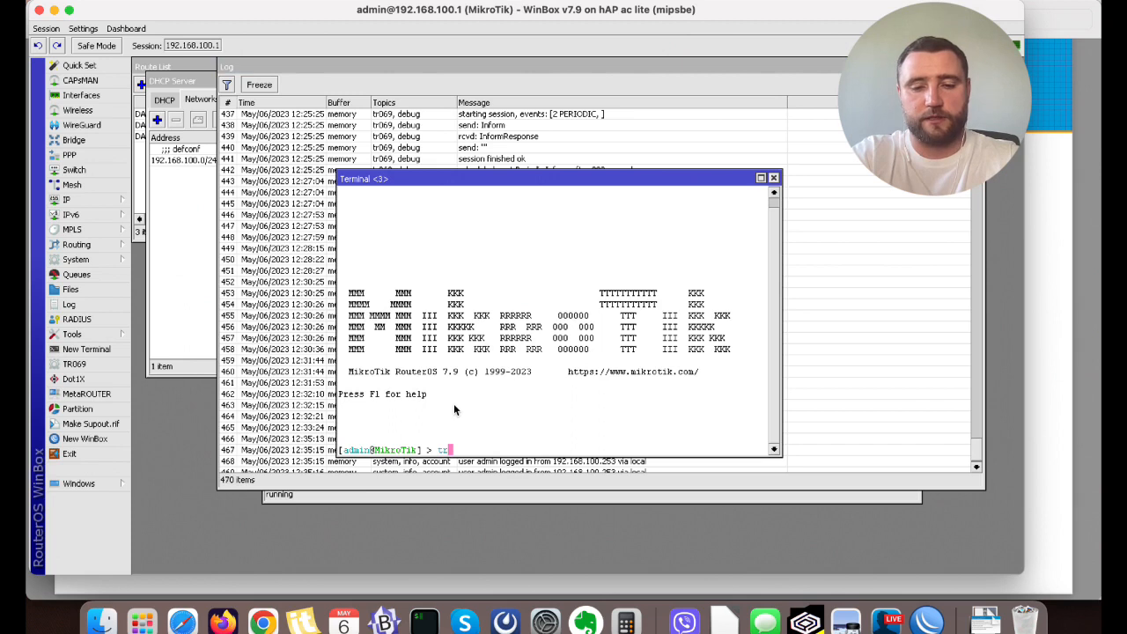
{"action": "key", "text": "Tab"}
{"action": "type", "text": "export"}
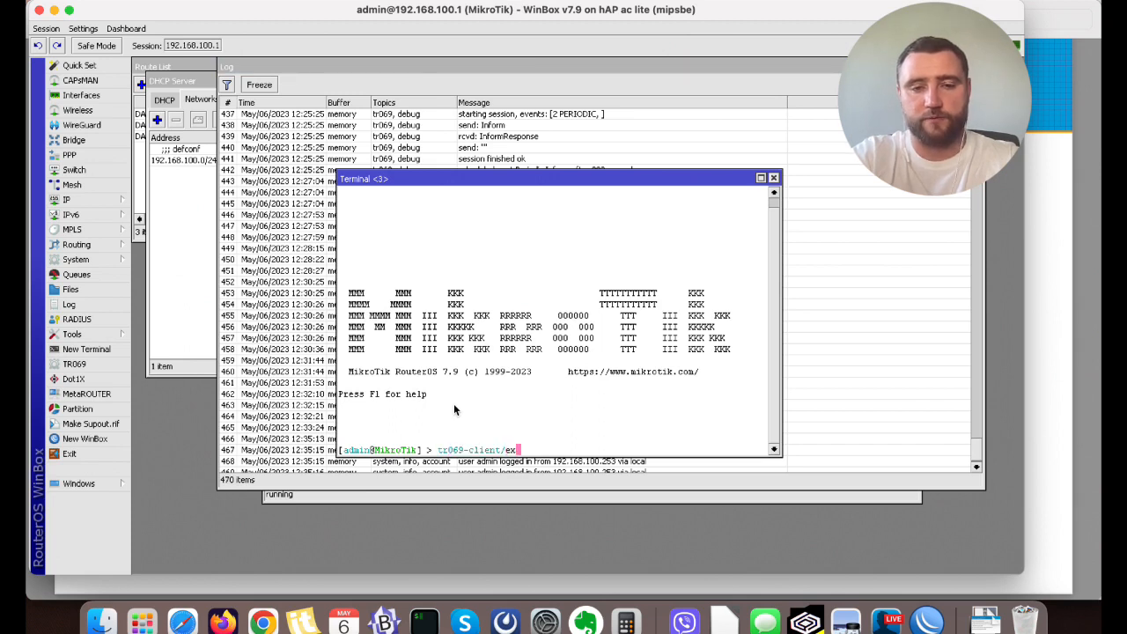
{"action": "key", "text": "Return"}
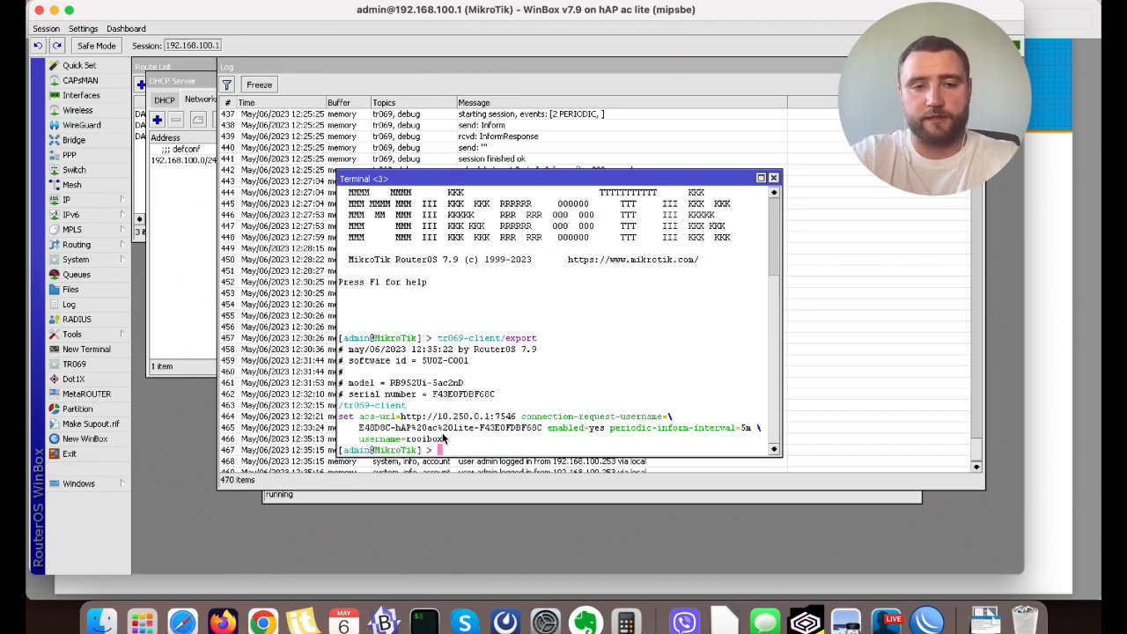
{"action": "left_click_drag", "start_coordinate": [442, 439], "coordinate": [344, 411]}
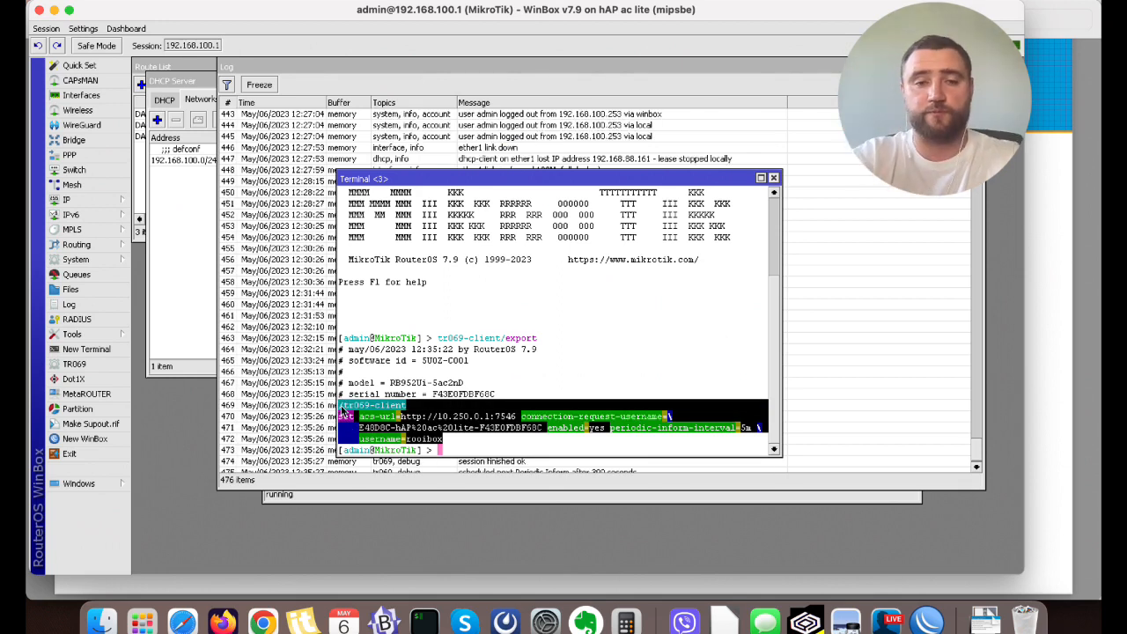
{"action": "left_click", "coordinate": [773, 178]}
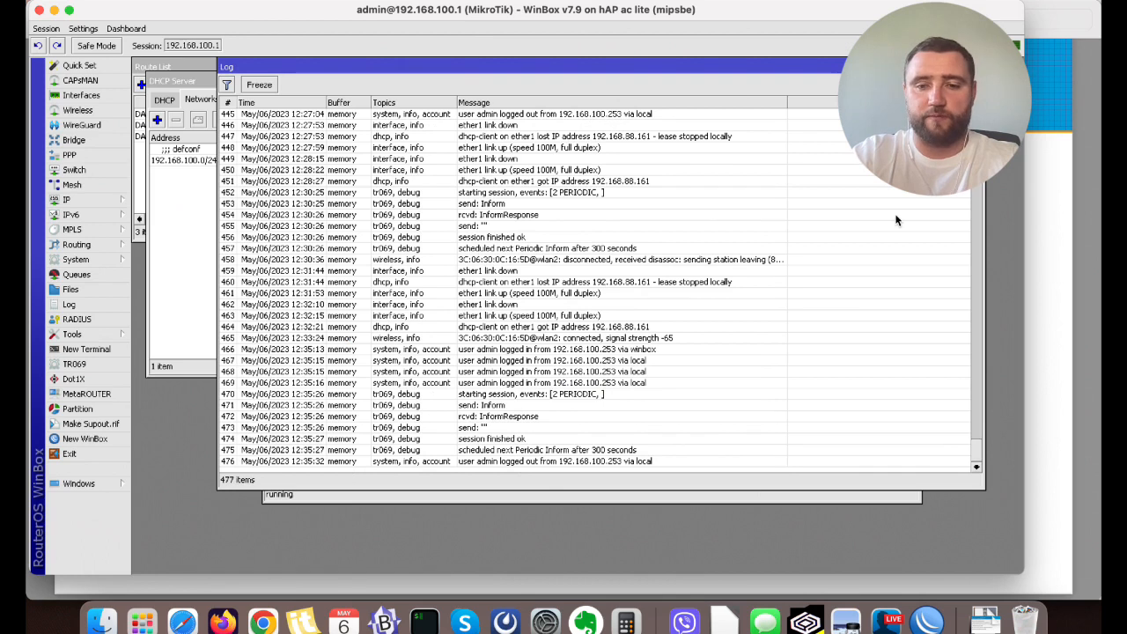
Display the router's PPP interfaces and Interface List windows, arranging them so both lists can be seen together.
{"action": "left_click", "coordinate": [70, 154]}
{"action": "left_click", "coordinate": [315, 95]}
{"action": "left_click", "coordinate": [246, 94]}
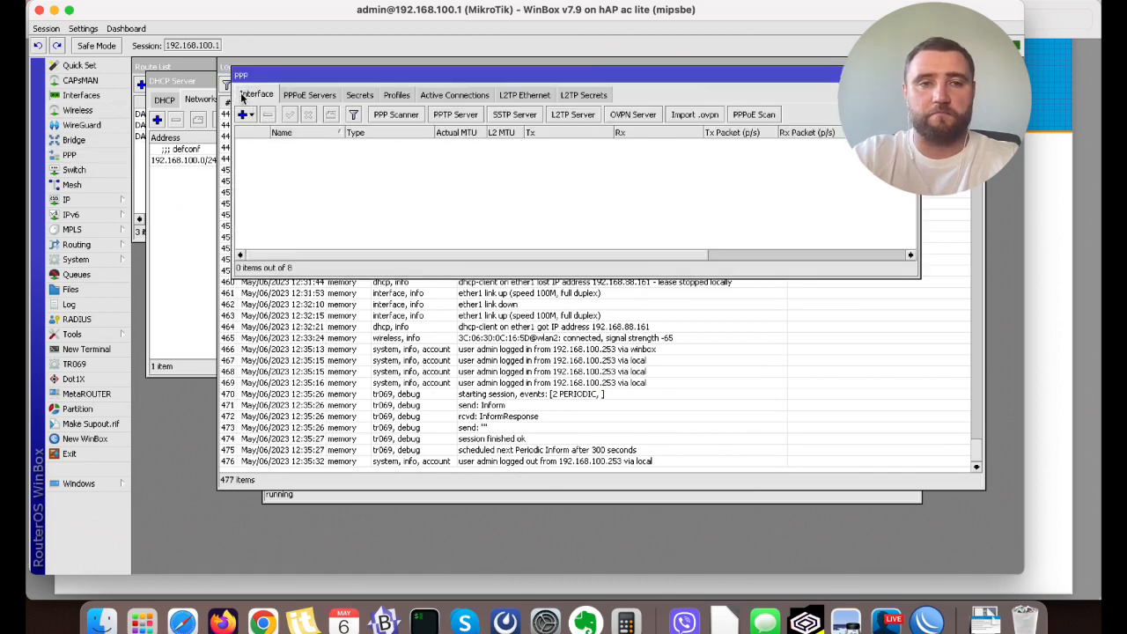
{"action": "left_click_drag", "start_coordinate": [432, 76], "coordinate": [407, 166]}
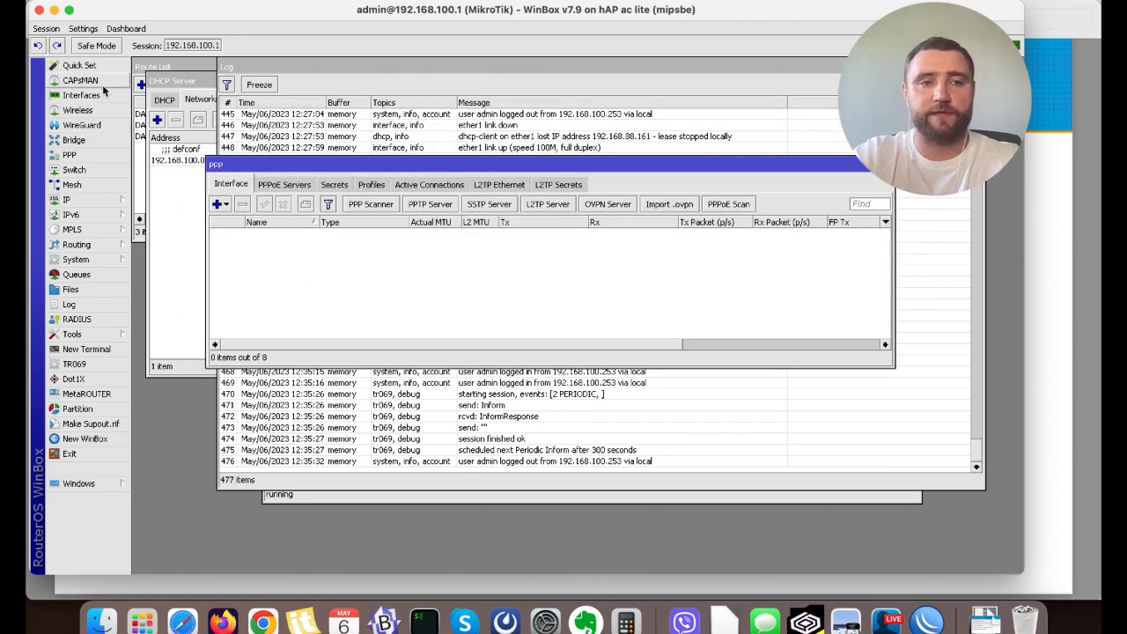
{"action": "left_click", "coordinate": [88, 97]}
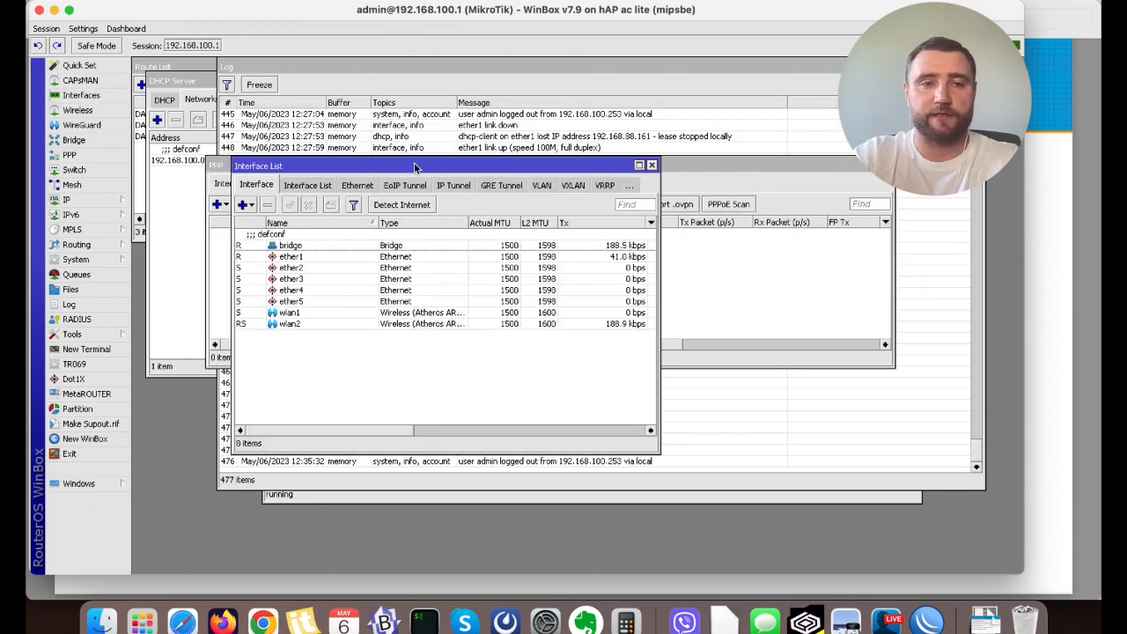
{"action": "left_click_drag", "start_coordinate": [417, 159], "coordinate": [510, 262]}
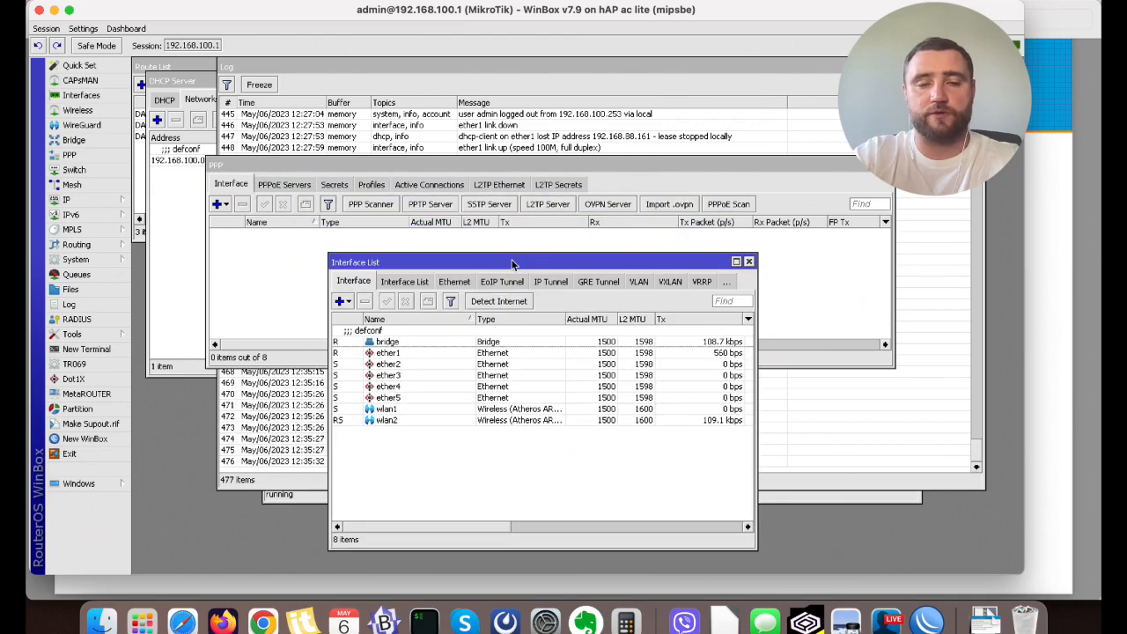
{"action": "left_click_drag", "start_coordinate": [534, 179], "coordinate": [526, 88]}
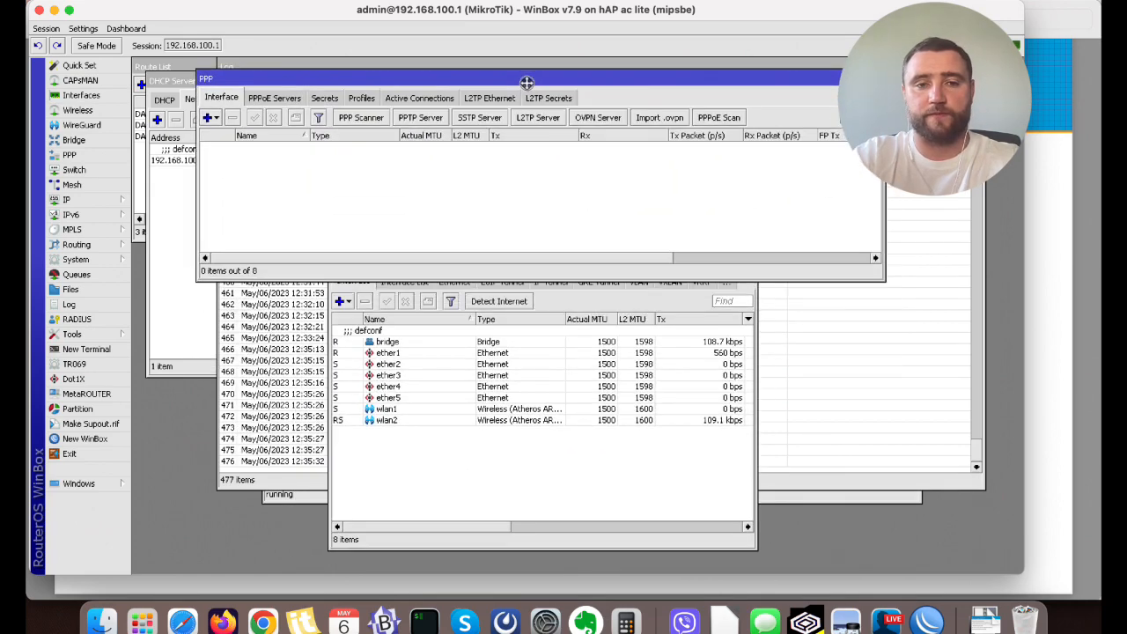
{"action": "left_click", "coordinate": [514, 484]}
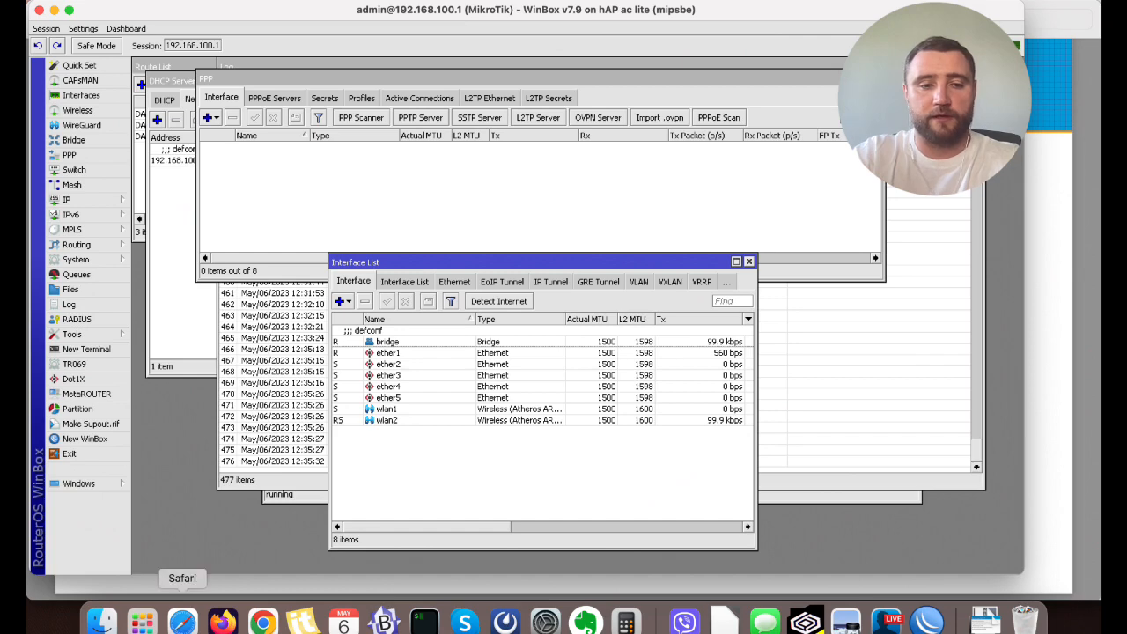
Switch to Safari, search the Splynx configuration for ACS and open the TR-069 (ACS) settings.
{"action": "left_click", "coordinate": [183, 621]}
{"action": "scroll", "coordinate": [208, 441], "scroll_direction": "down", "scroll_amount": 10}
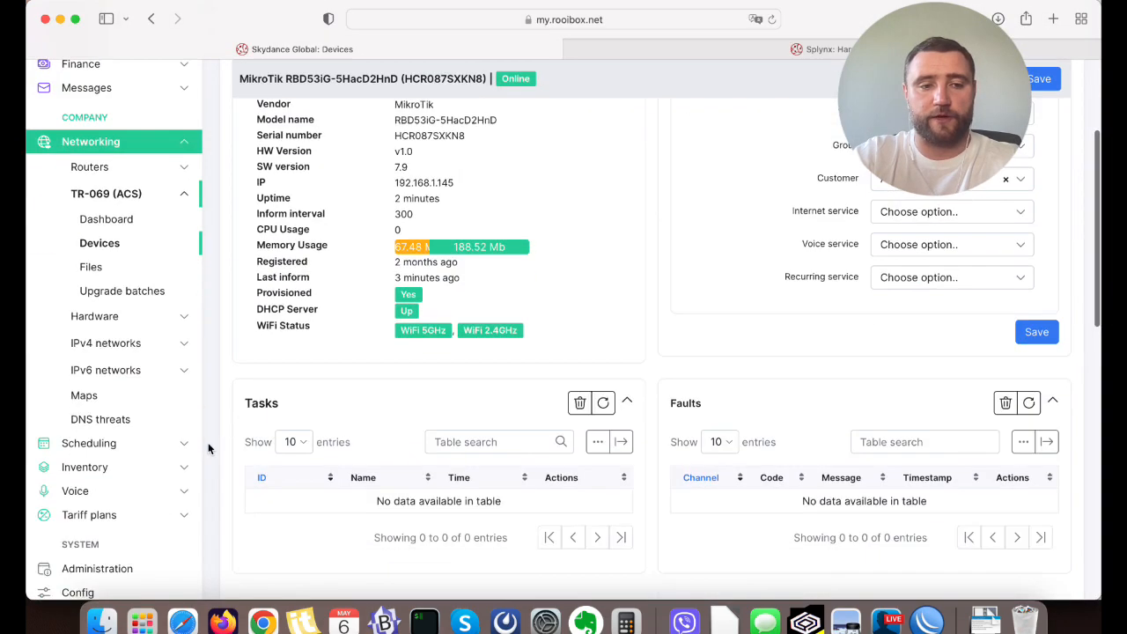
{"action": "left_click", "coordinate": [114, 366]}
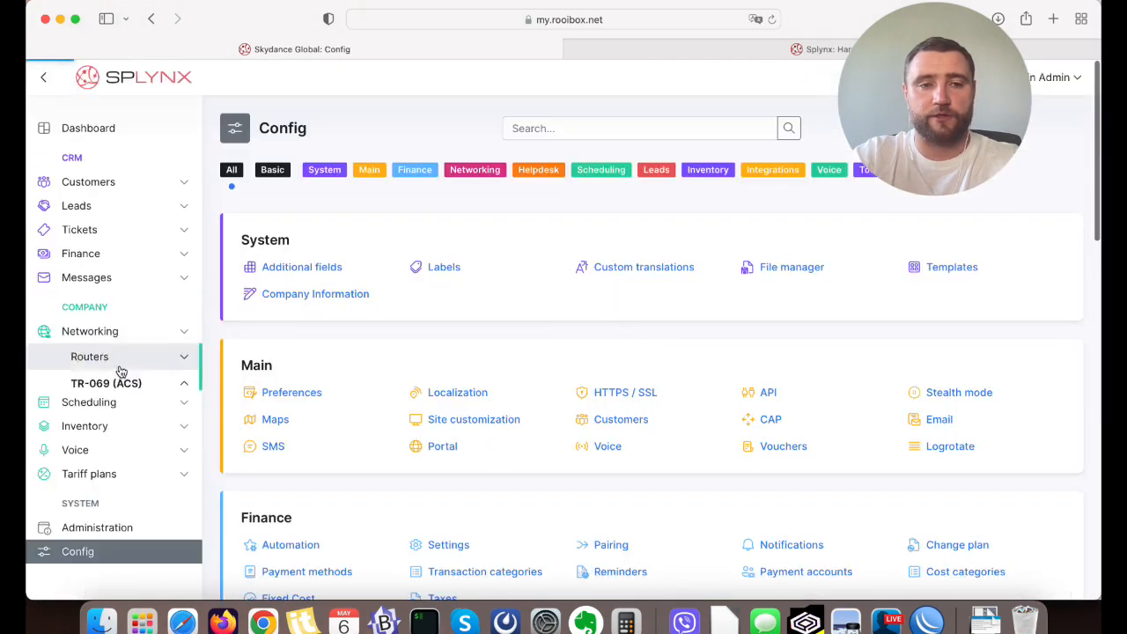
{"action": "left_click", "coordinate": [537, 129]}
{"action": "type", "text": "ACS"}
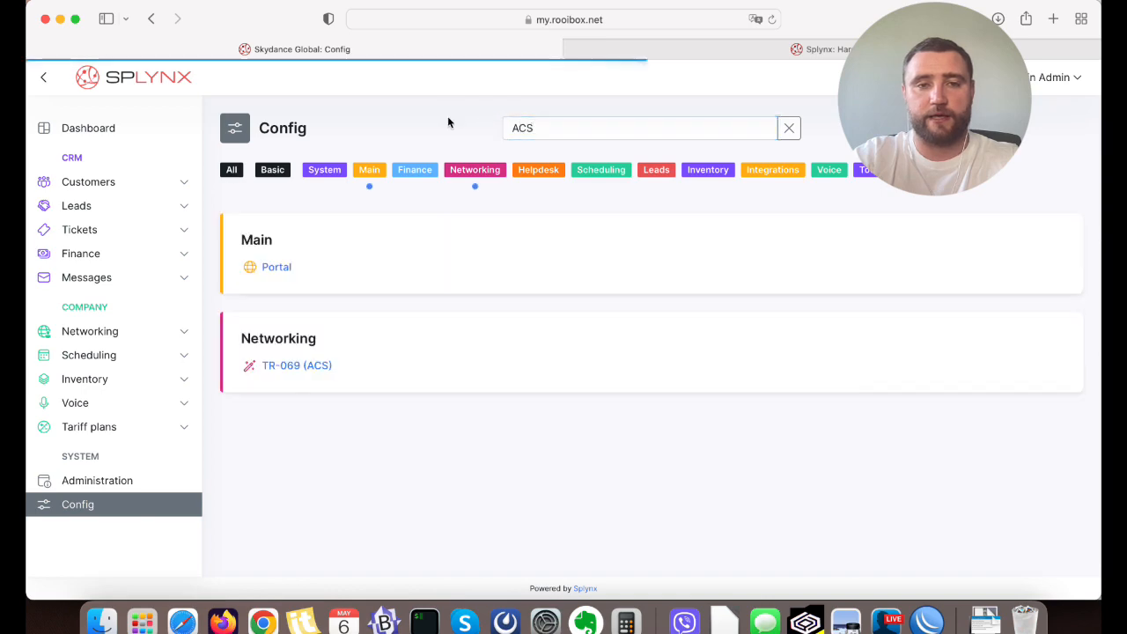
{"action": "left_click", "coordinate": [293, 366]}
Find the hAP AC group in the TR-069 (ACS) settings and open its provisioning flow.
{"action": "scroll", "coordinate": [580, 377], "scroll_direction": "down", "scroll_amount": 20}
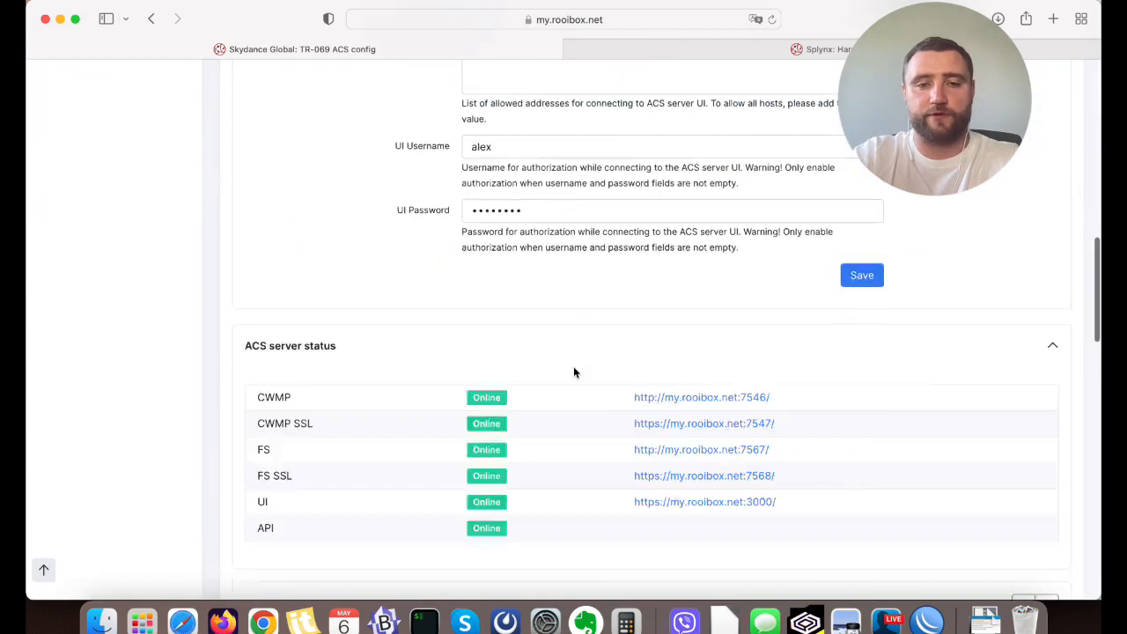
{"action": "scroll", "coordinate": [374, 295], "scroll_direction": "up", "scroll_amount": 3}
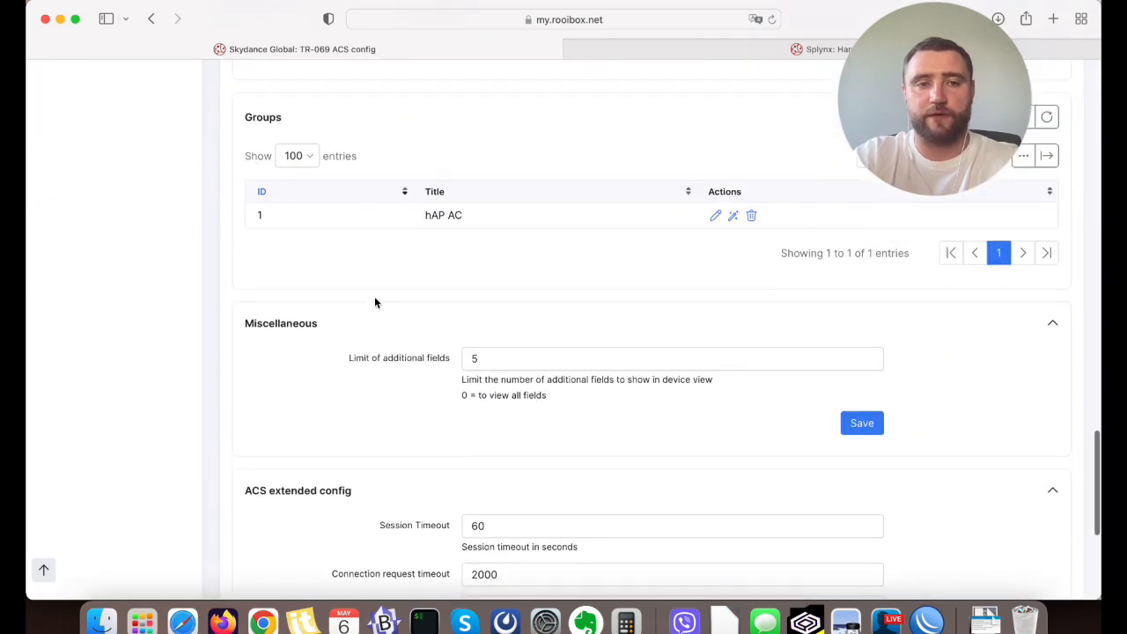
{"action": "left_click_drag", "start_coordinate": [424, 283], "coordinate": [480, 283]}
{"action": "left_click", "coordinate": [443, 289]}
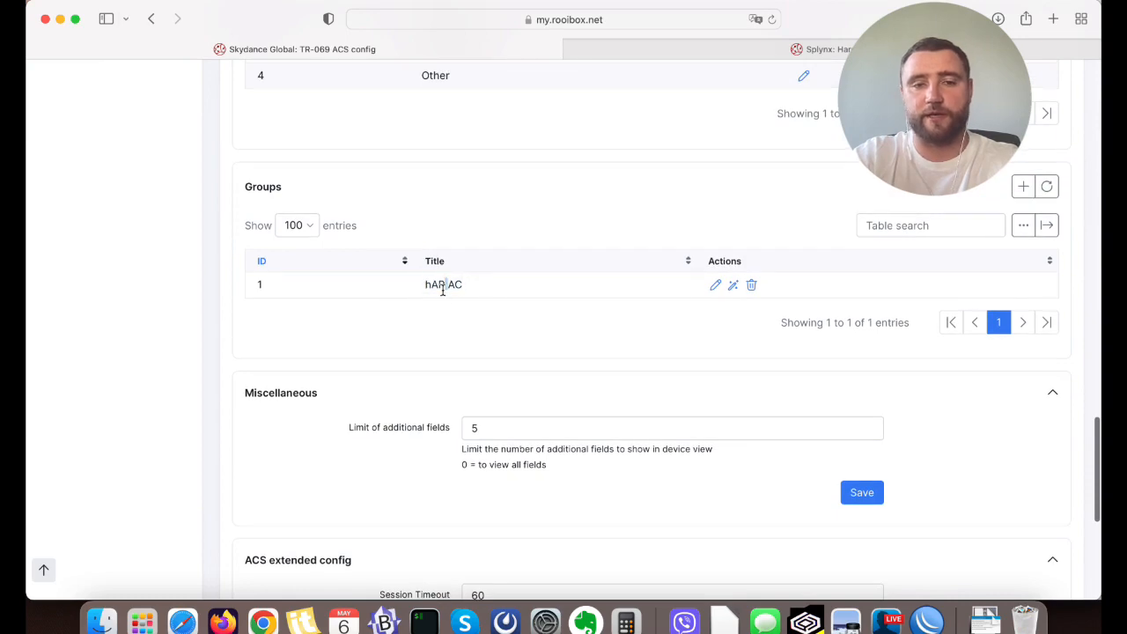
{"action": "double_click", "coordinate": [438, 287]}
{"action": "left_click", "coordinate": [440, 288]}
{"action": "left_click", "coordinate": [733, 285]}
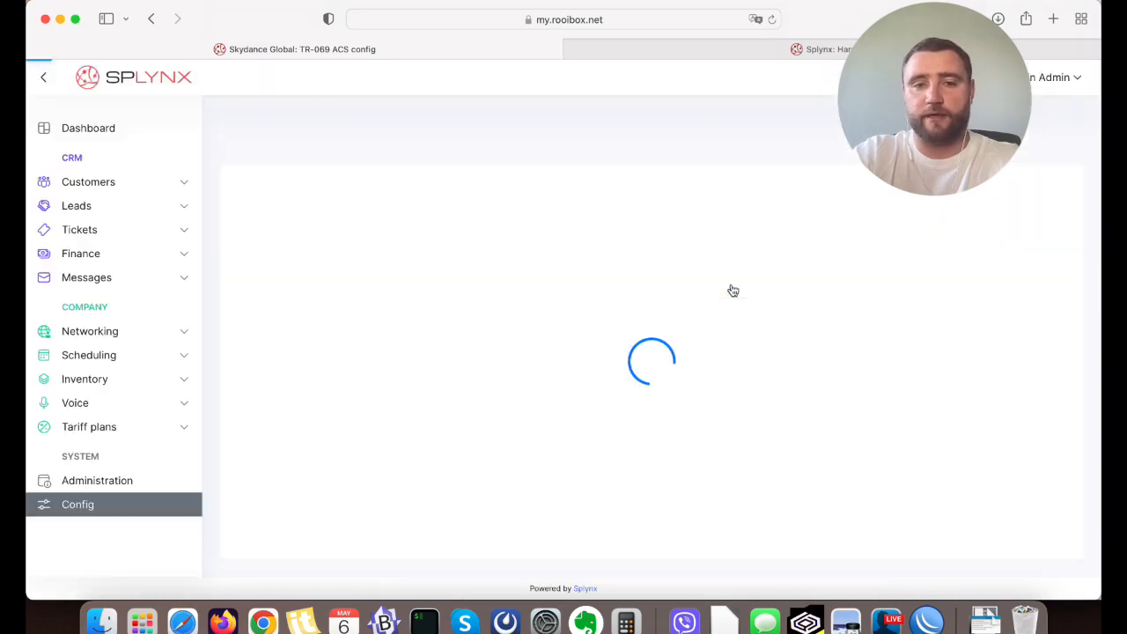
Review the hAP AC provisioning flow's keys and values and its defined PPP and WiFi SSID objects.
{"action": "scroll", "coordinate": [633, 257], "scroll_direction": "down", "scroll_amount": 5}
{"action": "scroll", "coordinate": [632, 256], "scroll_direction": "up", "scroll_amount": 5}
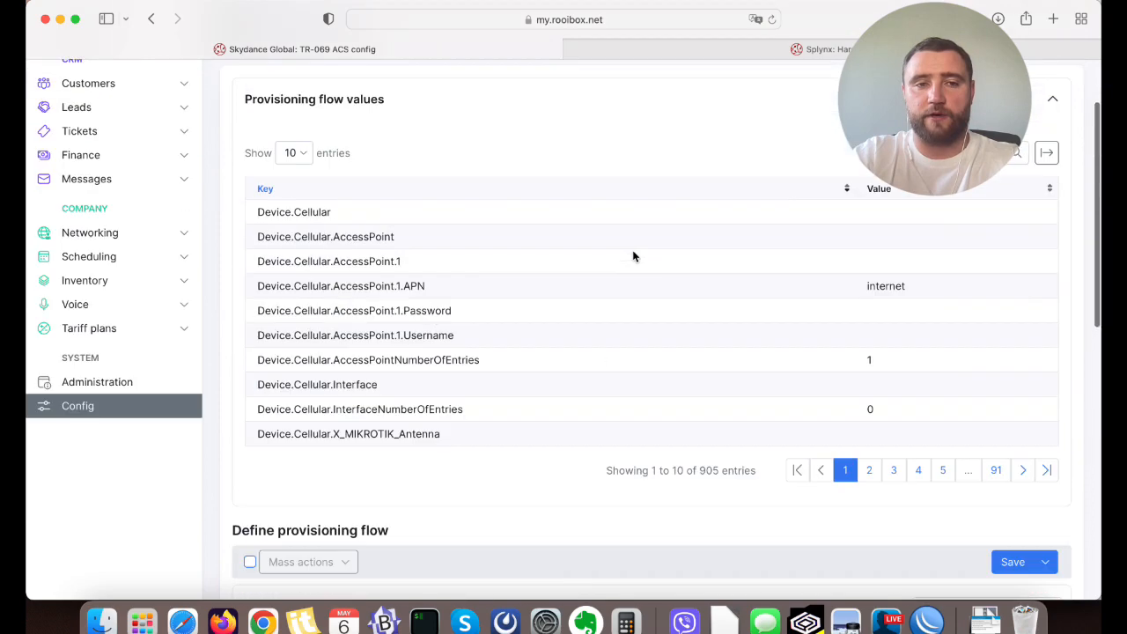
{"action": "left_click_drag", "start_coordinate": [257, 212], "coordinate": [363, 217]}
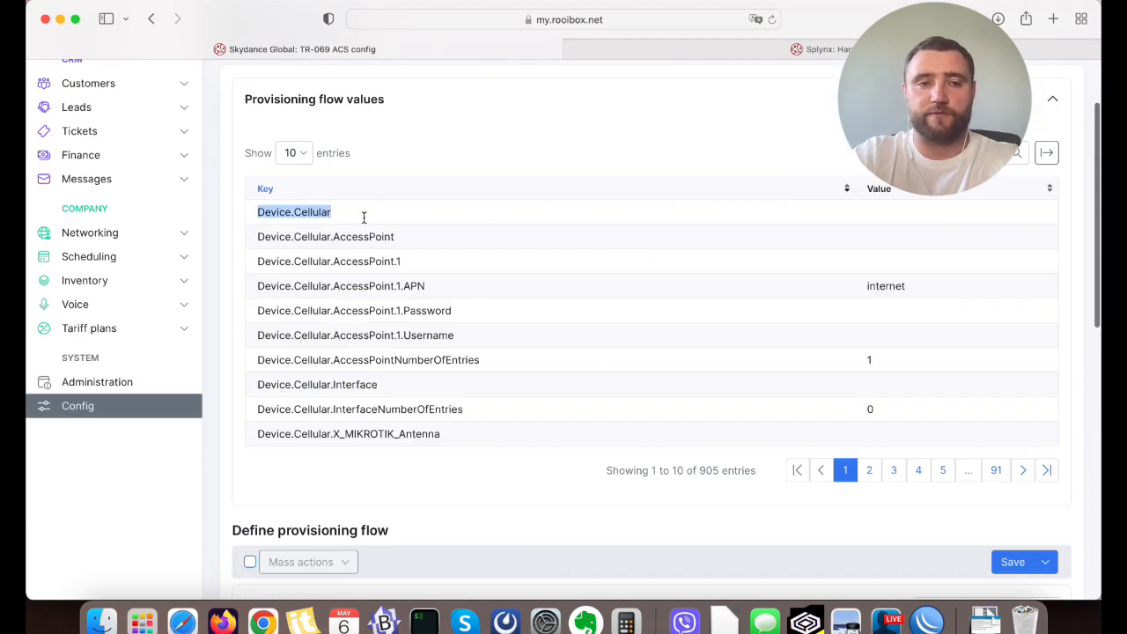
{"action": "left_click", "coordinate": [904, 220]}
{"action": "scroll", "coordinate": [883, 222], "scroll_direction": "down", "scroll_amount": 10}
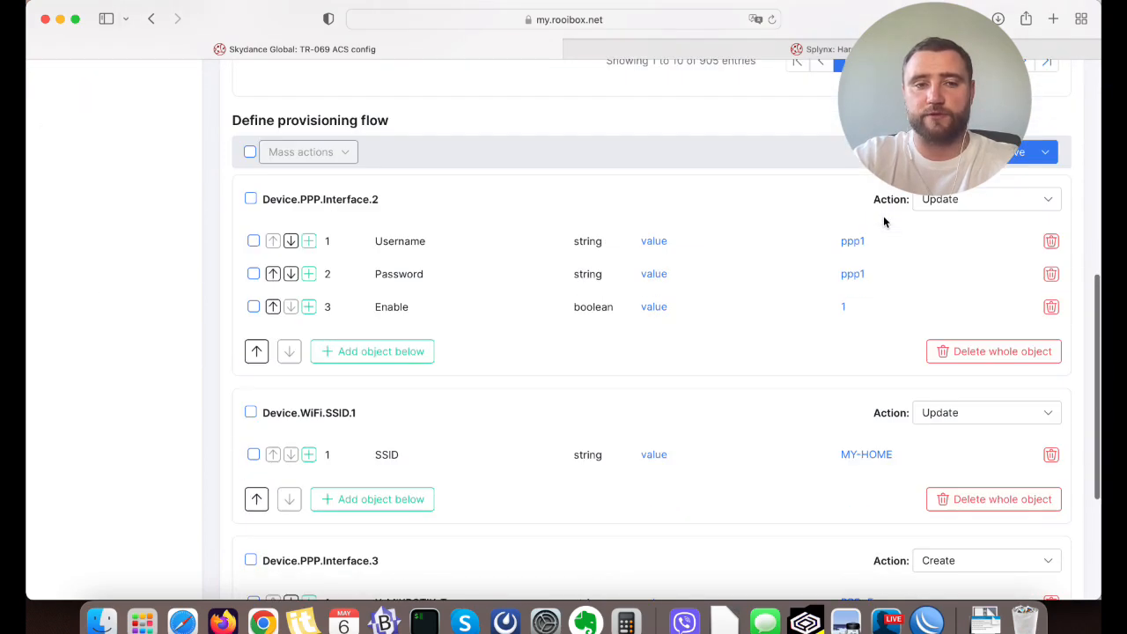
{"action": "scroll", "coordinate": [876, 220], "scroll_direction": "down", "scroll_amount": 3}
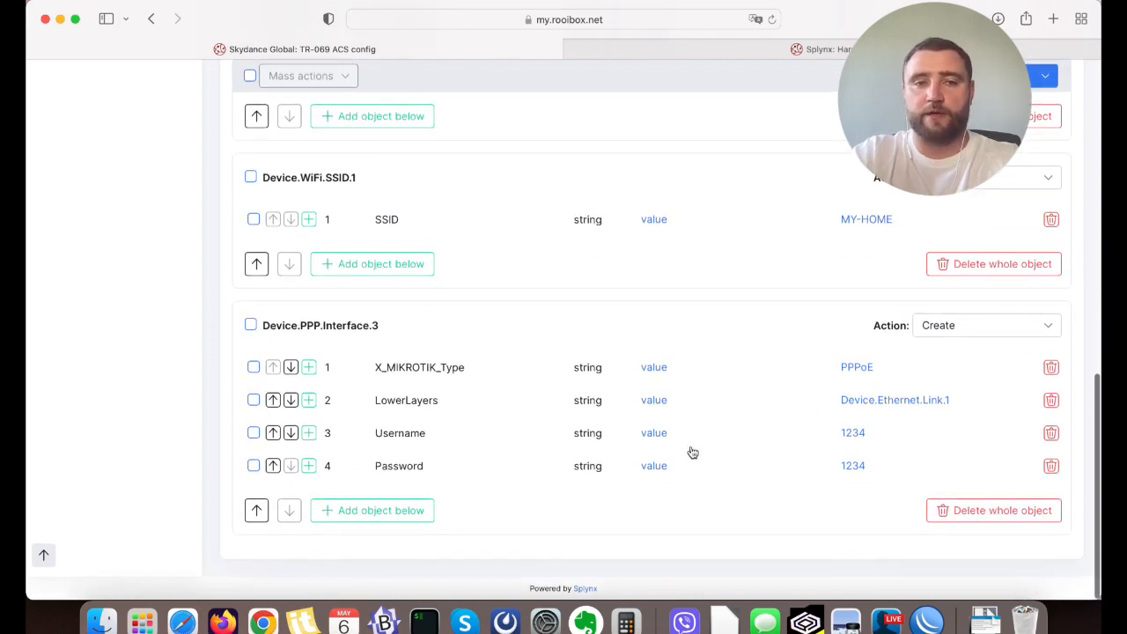
{"action": "scroll", "coordinate": [496, 349], "scroll_direction": "up", "scroll_amount": 3}
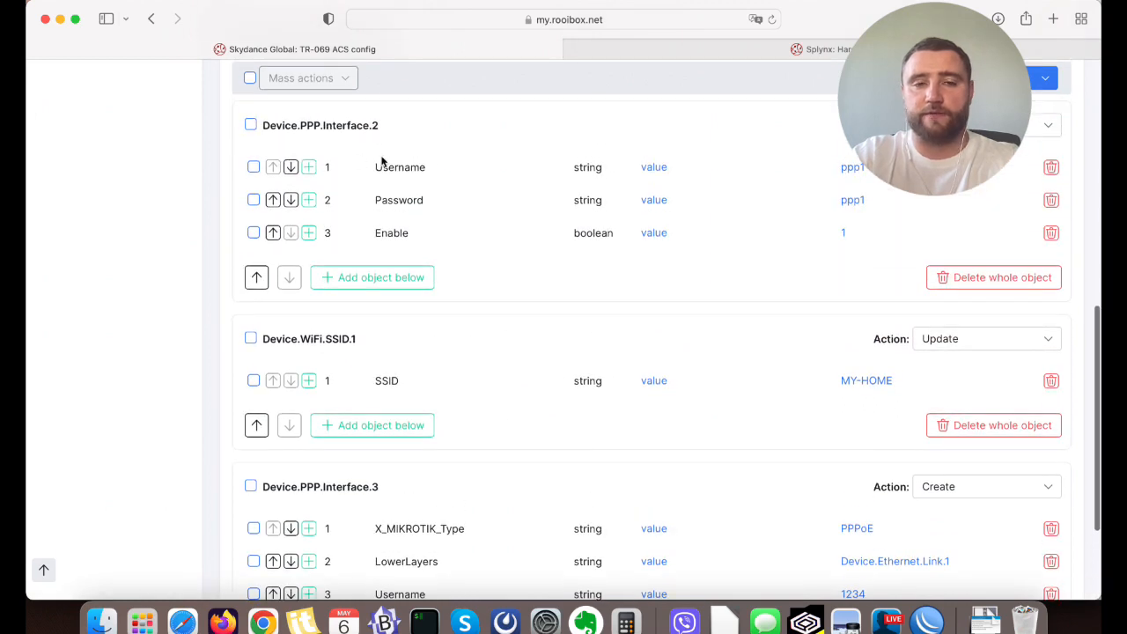
{"action": "scroll", "coordinate": [637, 378], "scroll_direction": "down", "scroll_amount": 3}
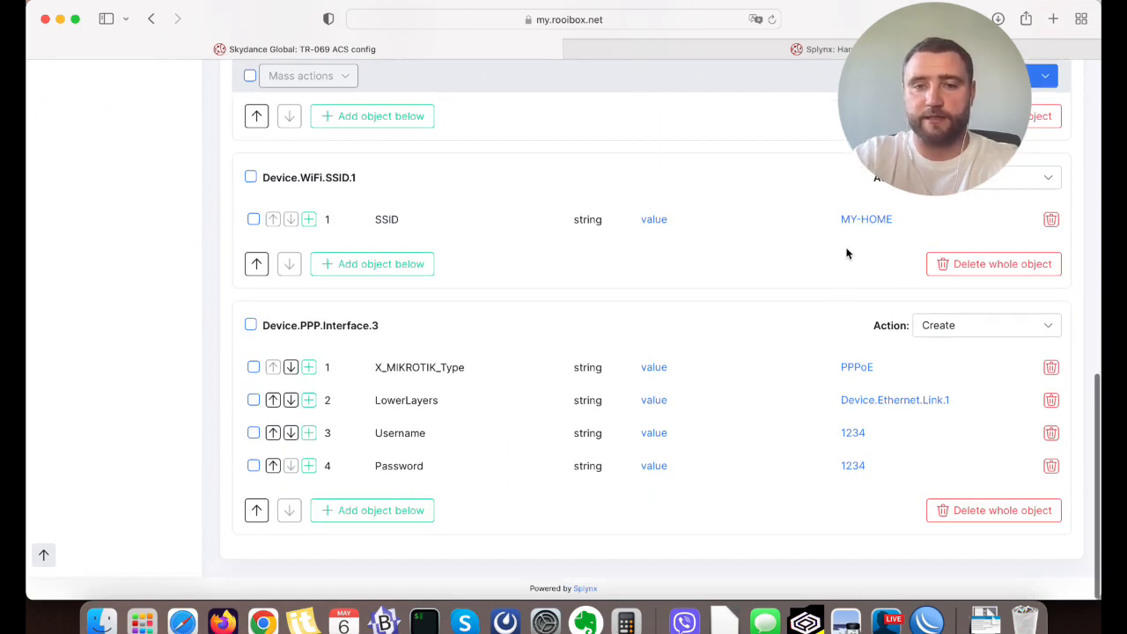
Examine the value sources available for the Device.WiFi.SSID.1 SSID parameter, including the device, customer and internet service fields.
{"action": "left_click", "coordinate": [917, 227]}
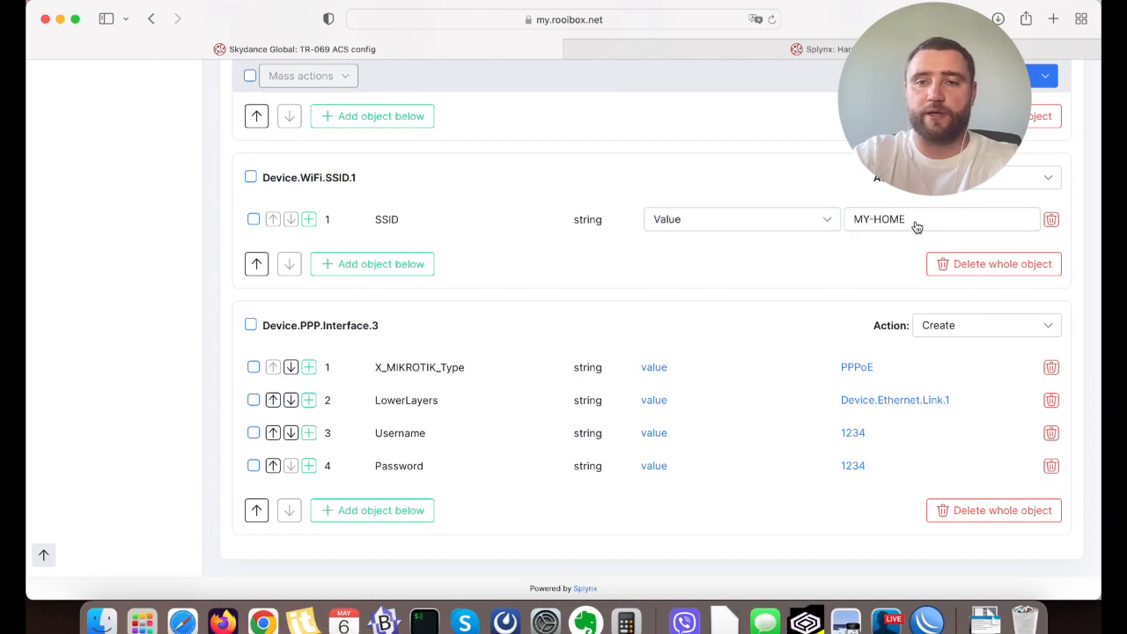
{"action": "left_click", "coordinate": [738, 223]}
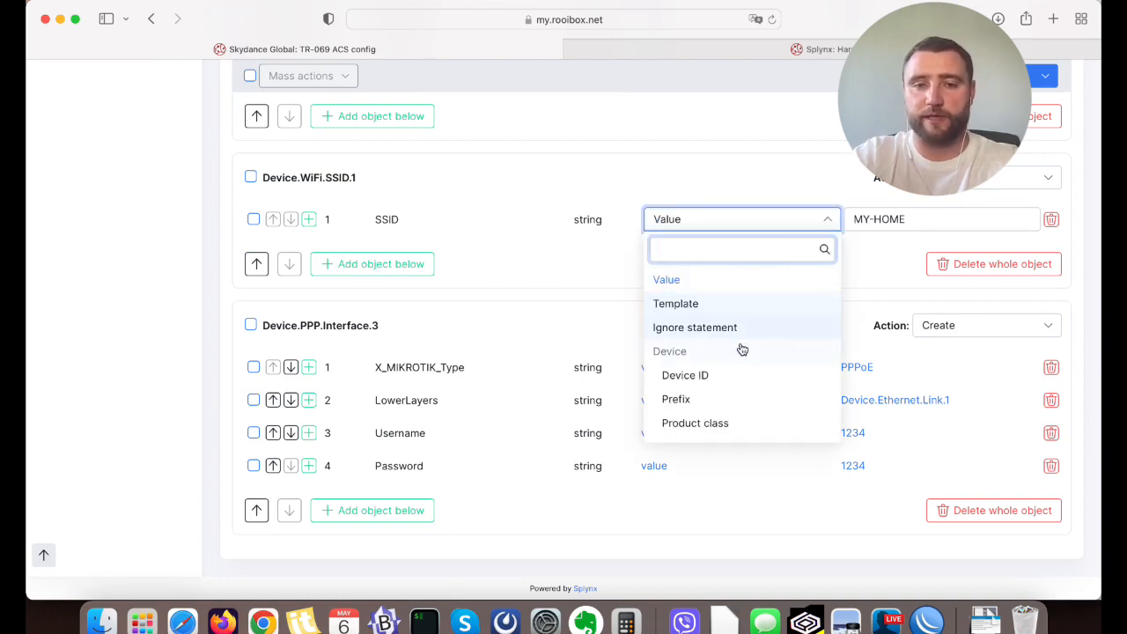
{"action": "scroll", "coordinate": [740, 348], "scroll_direction": "down", "scroll_amount": 1}
{"action": "scroll", "coordinate": [740, 349], "scroll_direction": "down", "scroll_amount": 10}
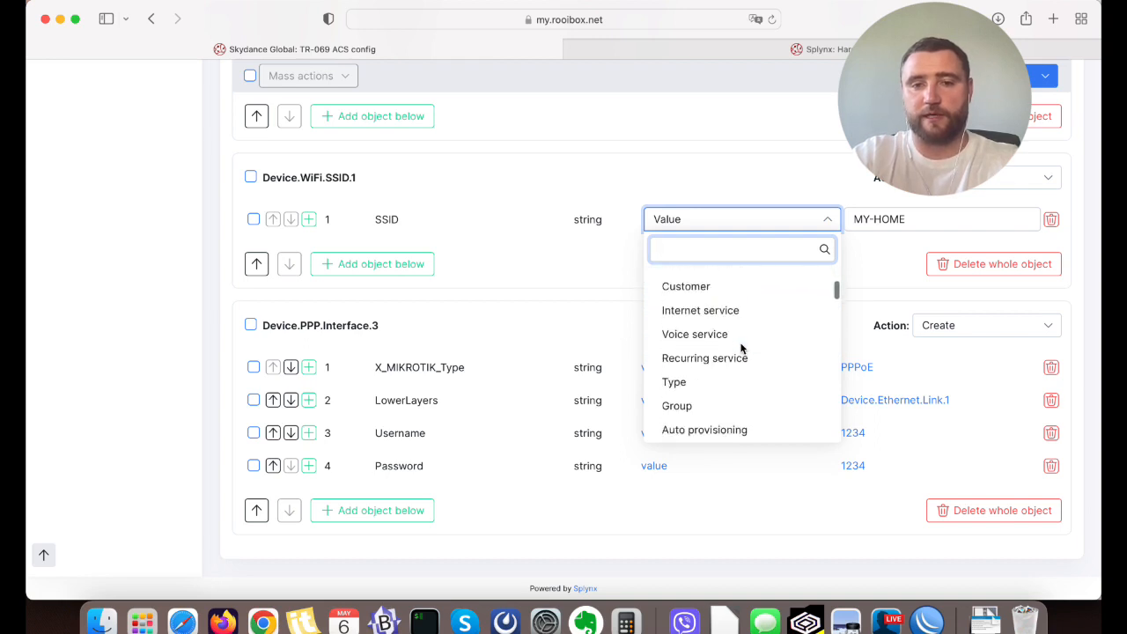
{"action": "scroll", "coordinate": [741, 348], "scroll_direction": "down", "scroll_amount": 4}
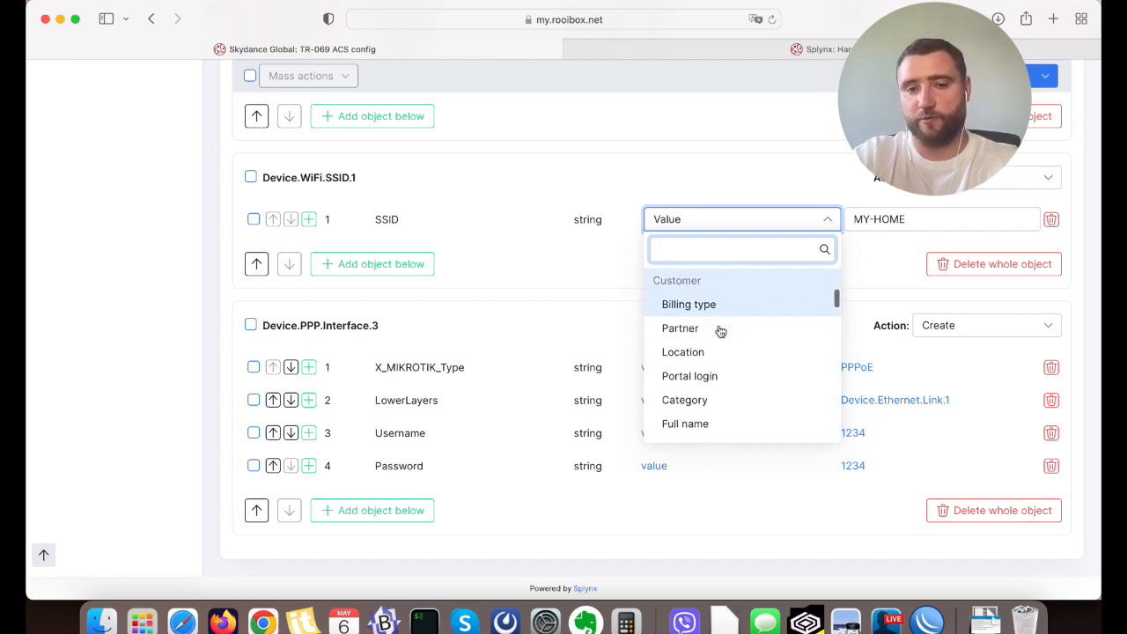
{"action": "scroll", "coordinate": [720, 331], "scroll_direction": "down", "scroll_amount": 4}
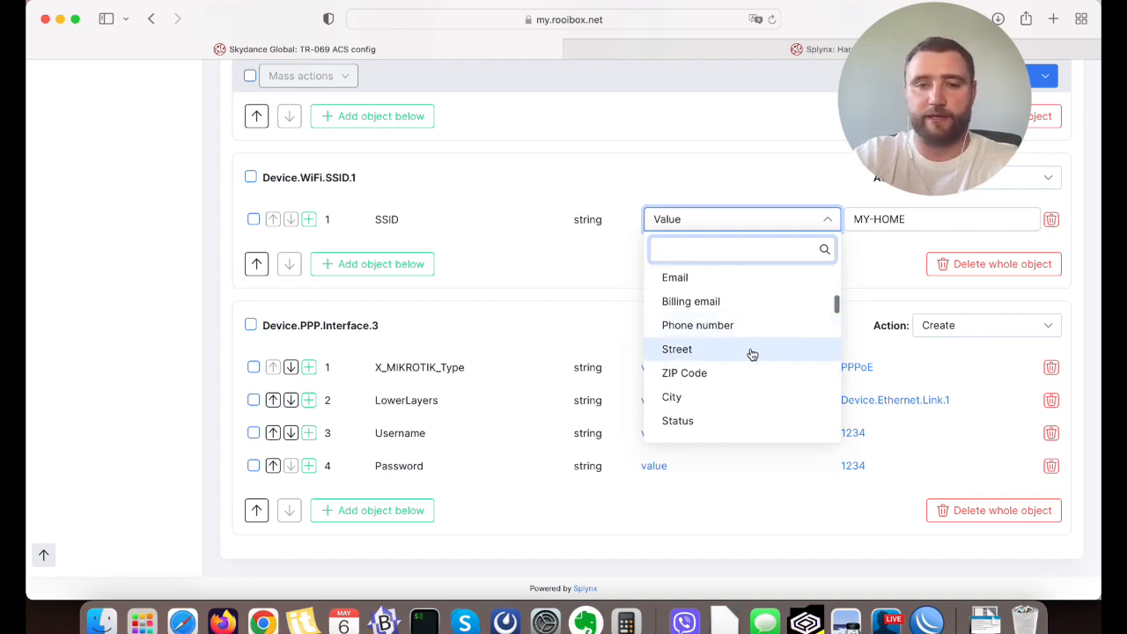
{"action": "scroll", "coordinate": [752, 354], "scroll_direction": "down", "scroll_amount": 3}
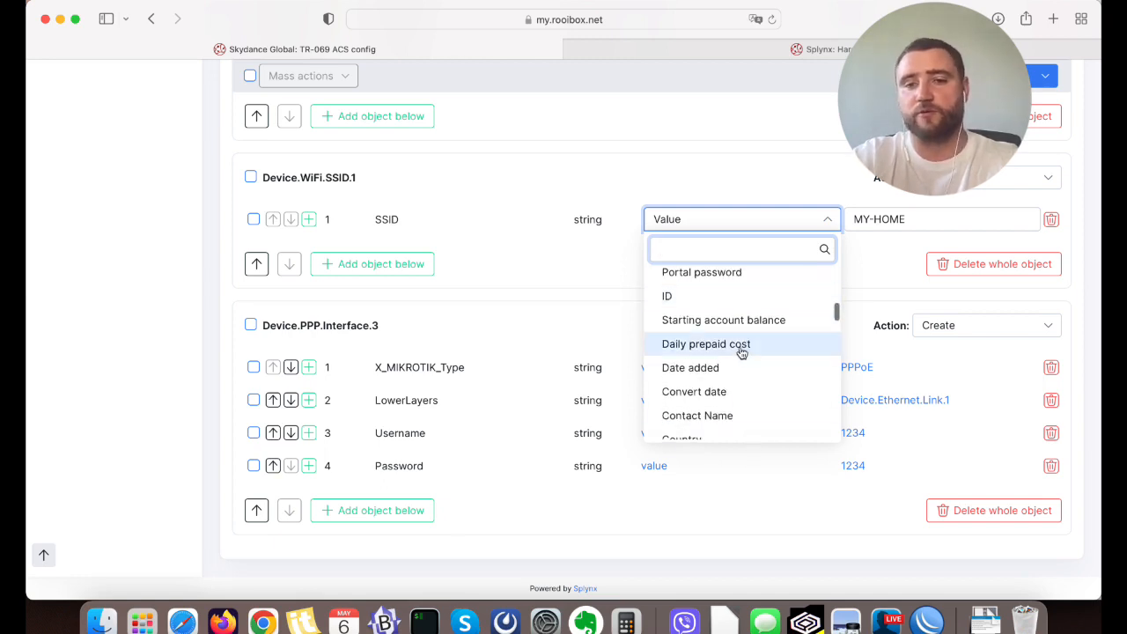
{"action": "scroll", "coordinate": [742, 350], "scroll_direction": "down", "scroll_amount": 3}
{"action": "scroll", "coordinate": [742, 352], "scroll_direction": "down", "scroll_amount": 1}
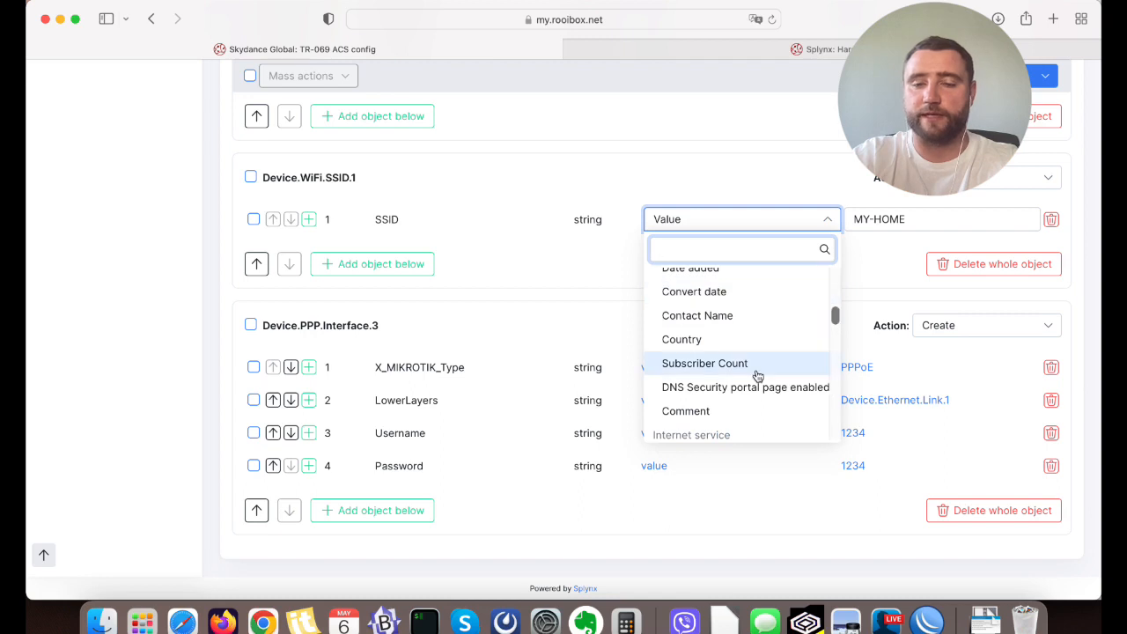
{"action": "scroll", "coordinate": [773, 361], "scroll_direction": "down", "scroll_amount": 4}
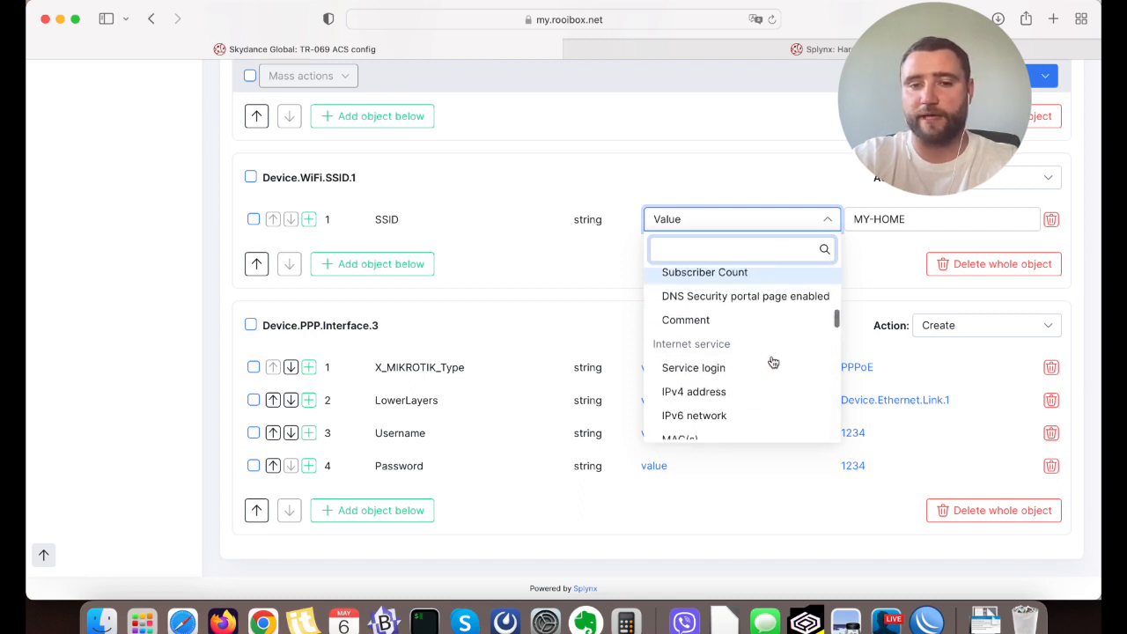
{"action": "scroll", "coordinate": [707, 364], "scroll_direction": "down", "scroll_amount": 2}
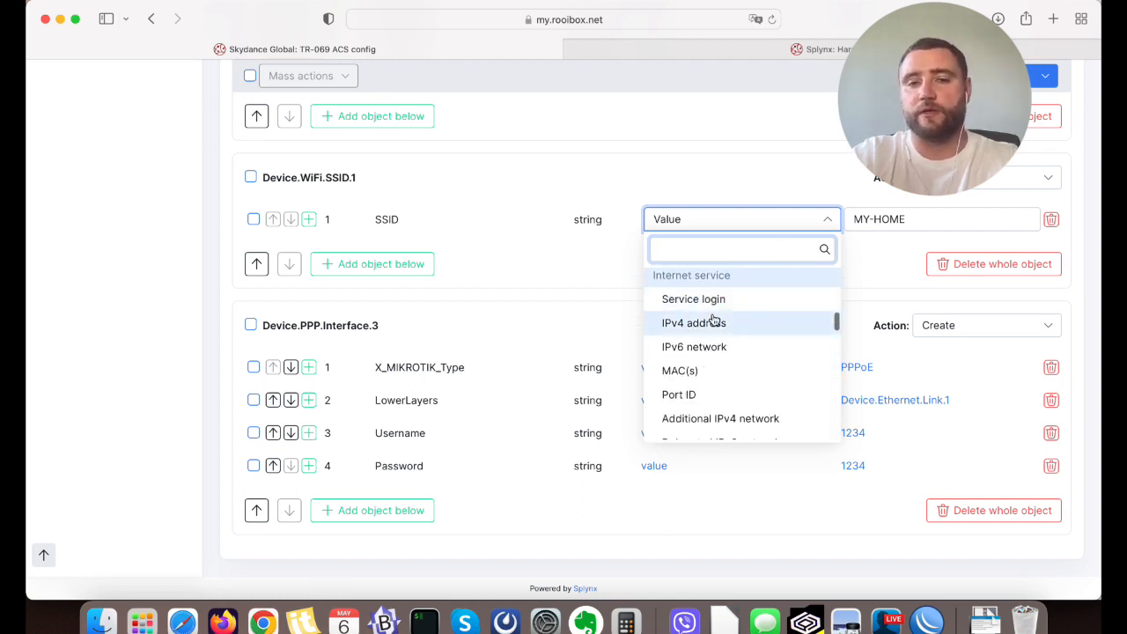
{"action": "scroll", "coordinate": [711, 323], "scroll_direction": "up", "scroll_amount": 5}
{"action": "left_click", "coordinate": [717, 181]}
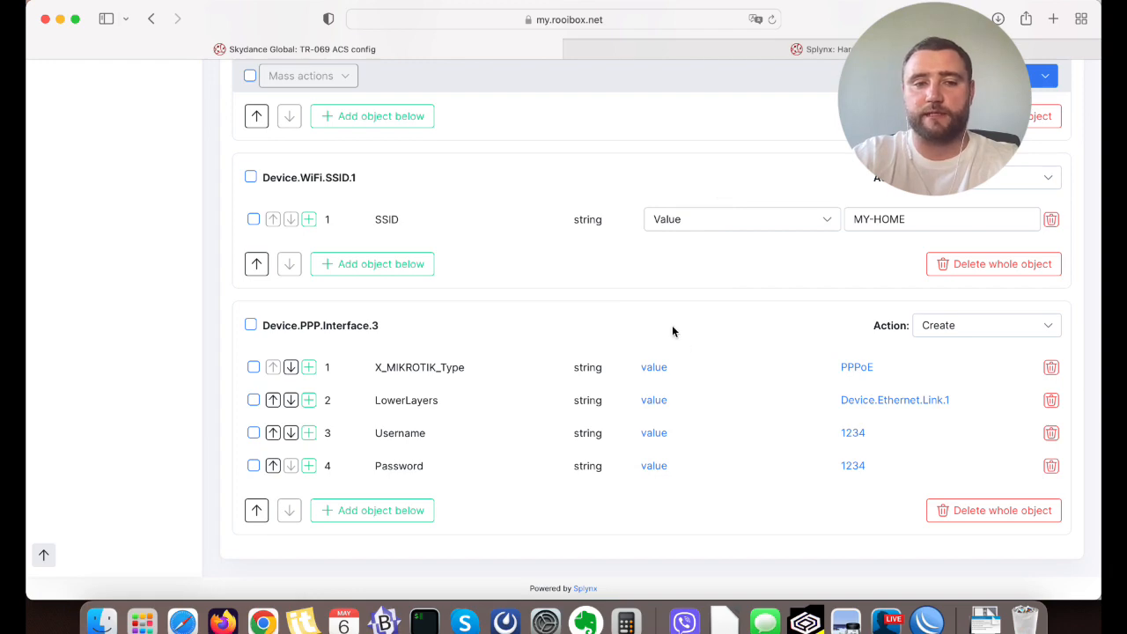
Set the Username value source of Device.PPP.Interface.2 to the internet service's Service login.
{"action": "scroll", "coordinate": [671, 331], "scroll_direction": "up", "scroll_amount": 5}
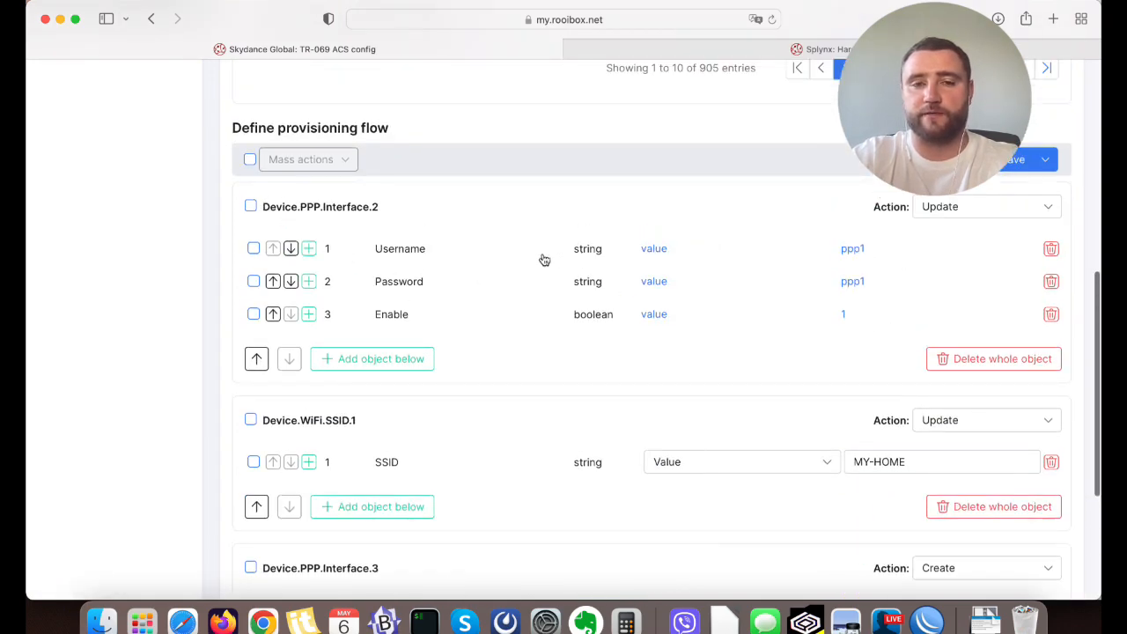
{"action": "left_click", "coordinate": [923, 248]}
{"action": "scroll", "coordinate": [901, 251], "scroll_direction": "down", "scroll_amount": 2}
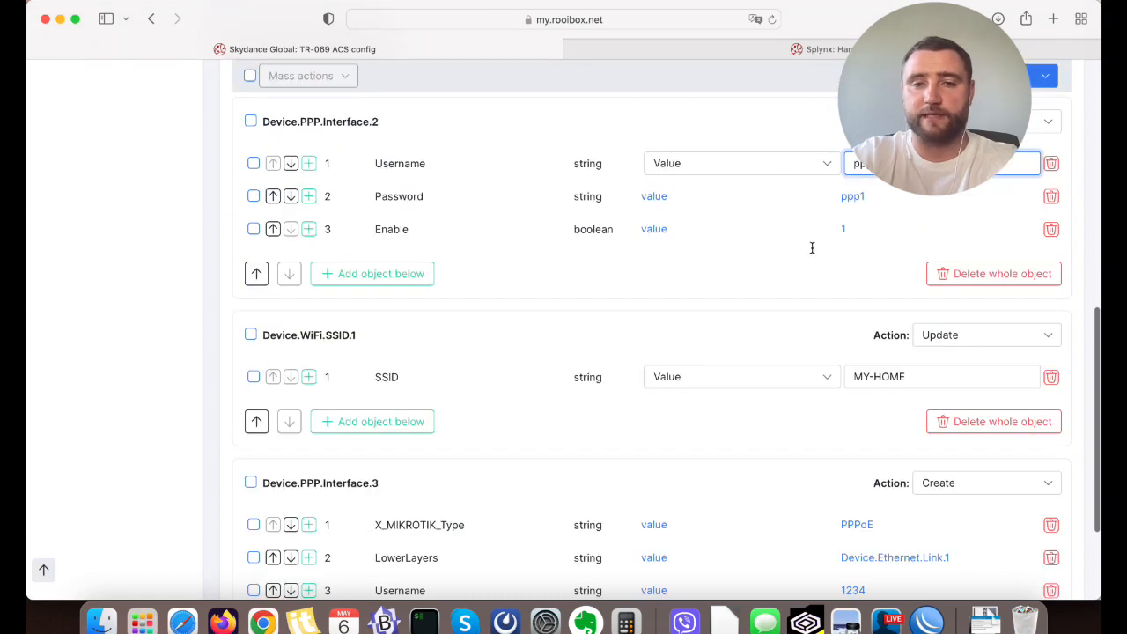
{"action": "left_click", "coordinate": [768, 163]}
{"action": "scroll", "coordinate": [745, 299], "scroll_direction": "down", "scroll_amount": 1}
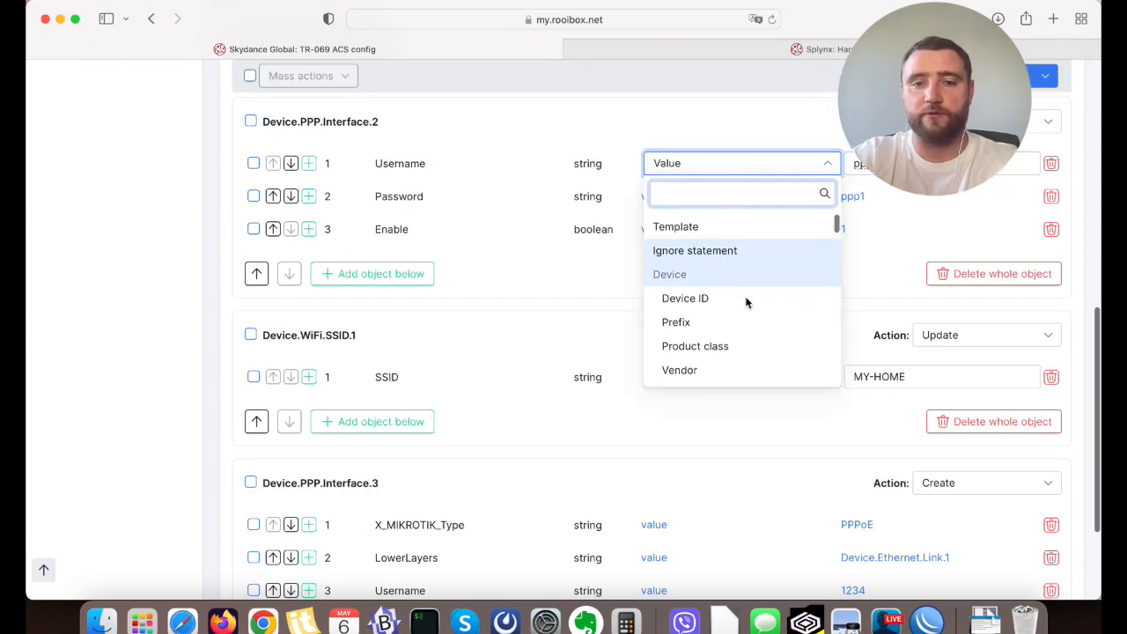
{"action": "scroll", "coordinate": [745, 299], "scroll_direction": "up", "scroll_amount": 1}
{"action": "type", "text": "ser"}
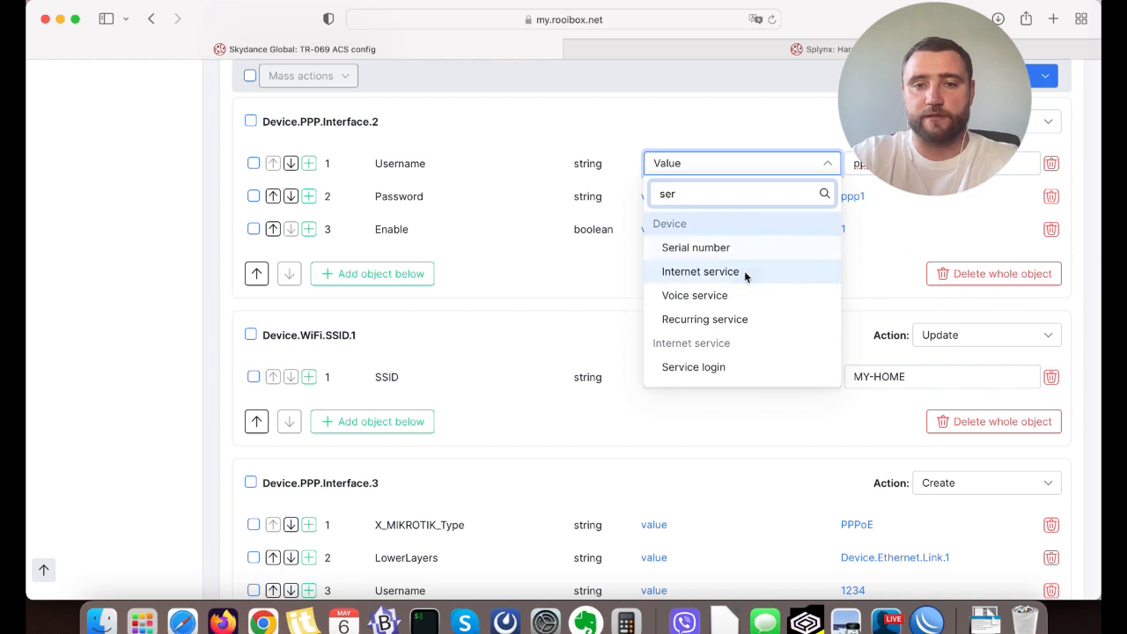
{"action": "left_click", "coordinate": [727, 366]}
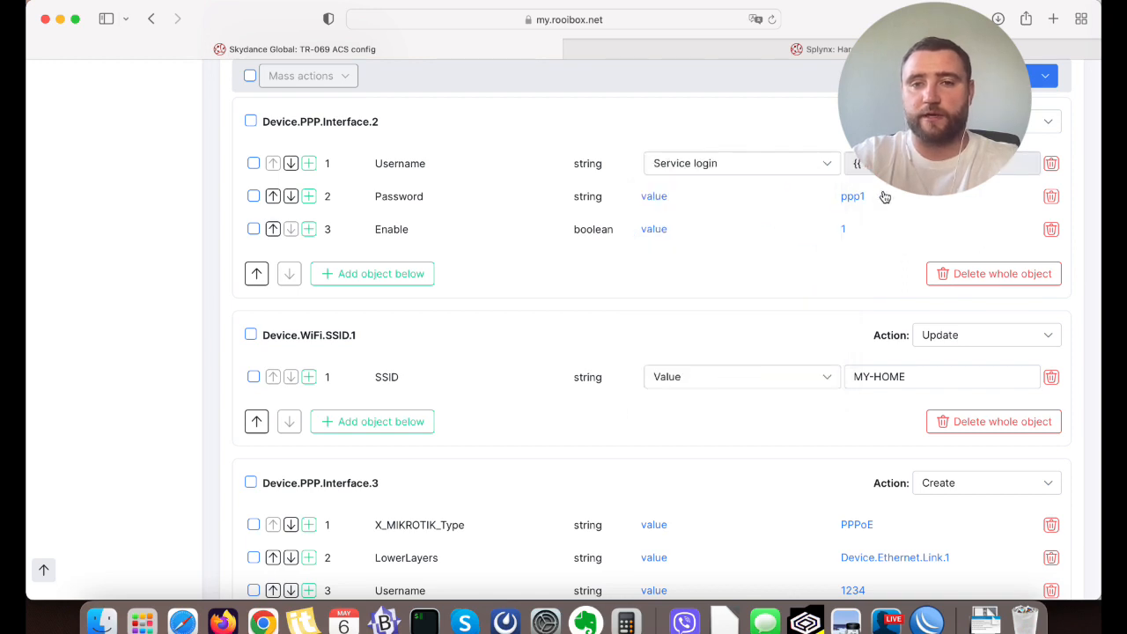
Set the Password value source of Device.PPP.Interface.2 to Service password and save the provisioning flow.
{"action": "left_click", "coordinate": [710, 203]}
{"action": "type", "text": "pass"}
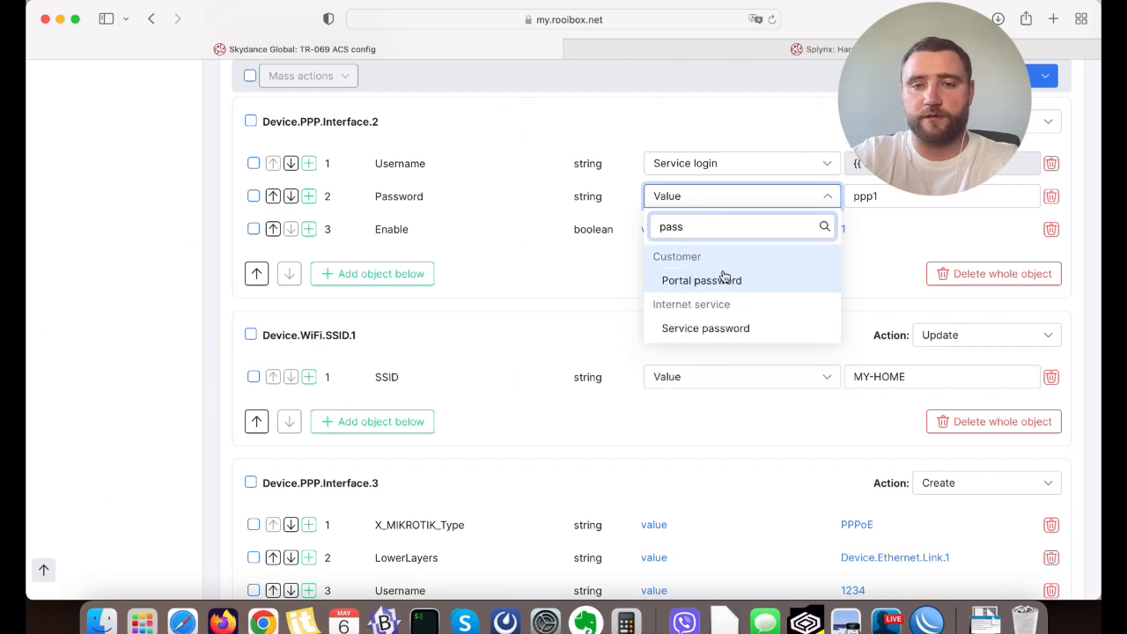
{"action": "left_click", "coordinate": [716, 328]}
{"action": "scroll", "coordinate": [670, 262], "scroll_direction": "up", "scroll_amount": 1}
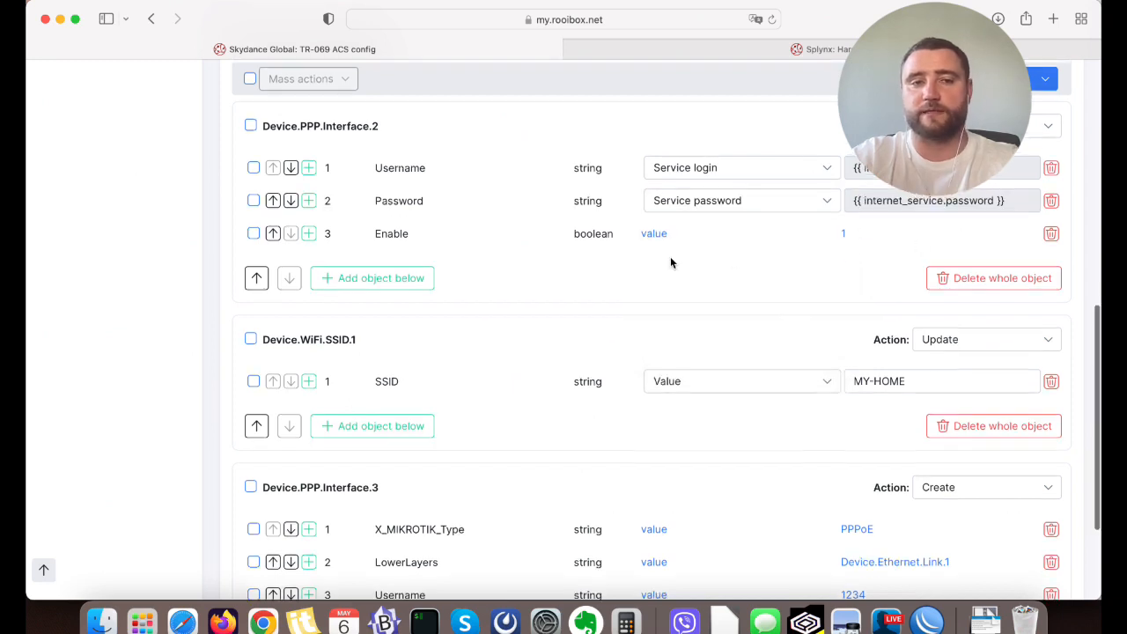
{"action": "scroll", "coordinate": [670, 262], "scroll_direction": "up", "scroll_amount": 1}
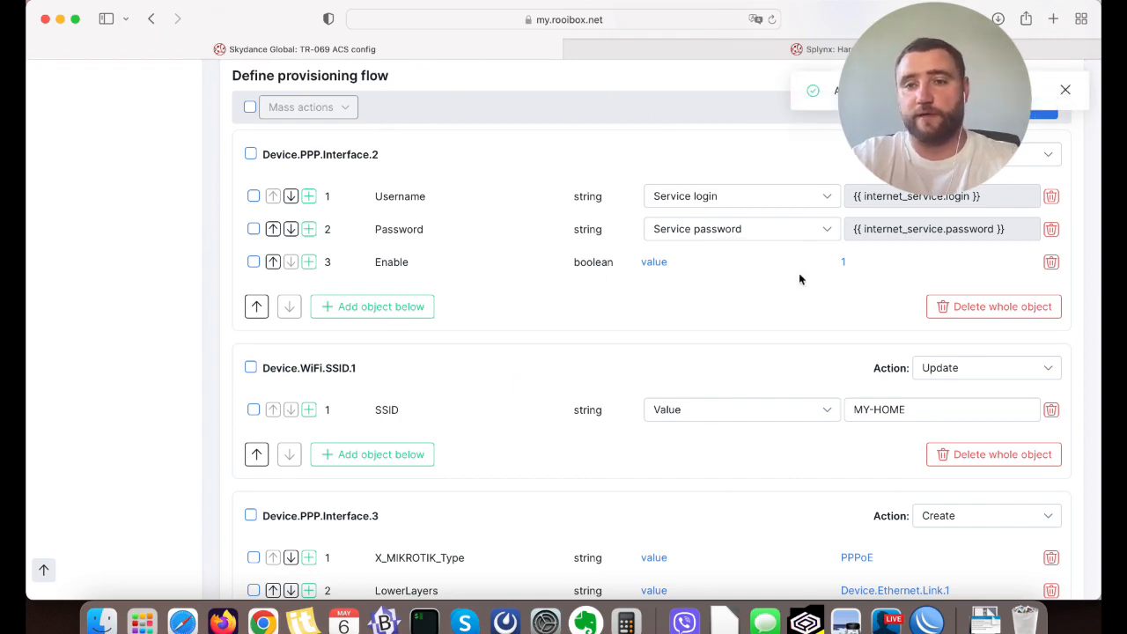
Open the TR-069 (ACS) Devices list under Networking.
{"action": "scroll", "coordinate": [798, 279], "scroll_direction": "down", "scroll_amount": 3}
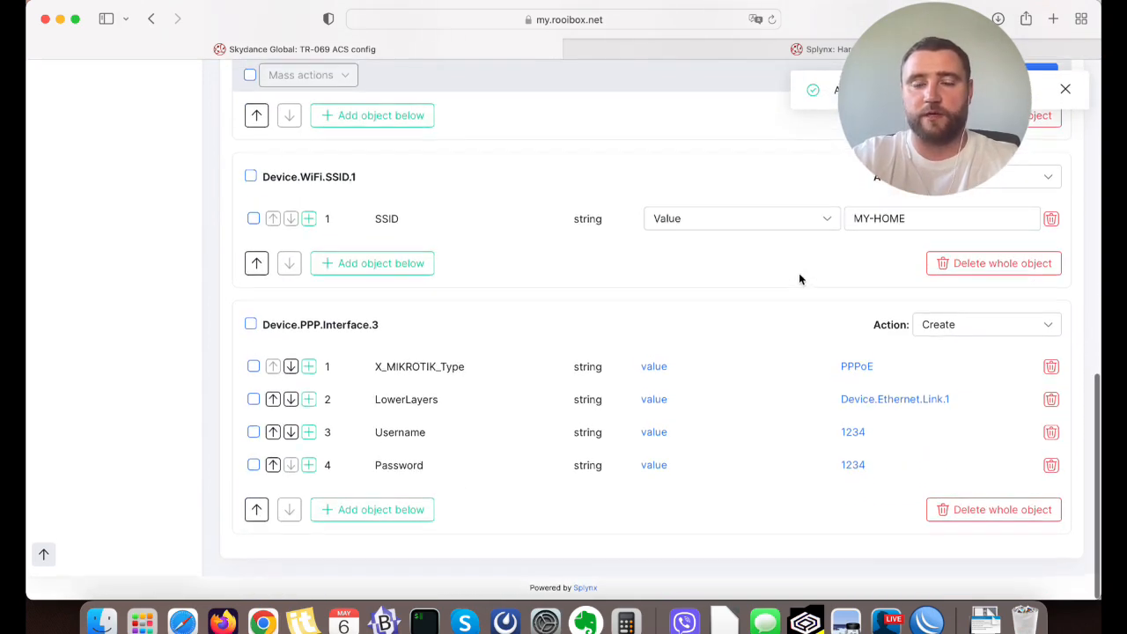
{"action": "scroll", "coordinate": [798, 279], "scroll_direction": "up", "scroll_amount": 10}
{"action": "scroll", "coordinate": [800, 279], "scroll_direction": "up", "scroll_amount": 3}
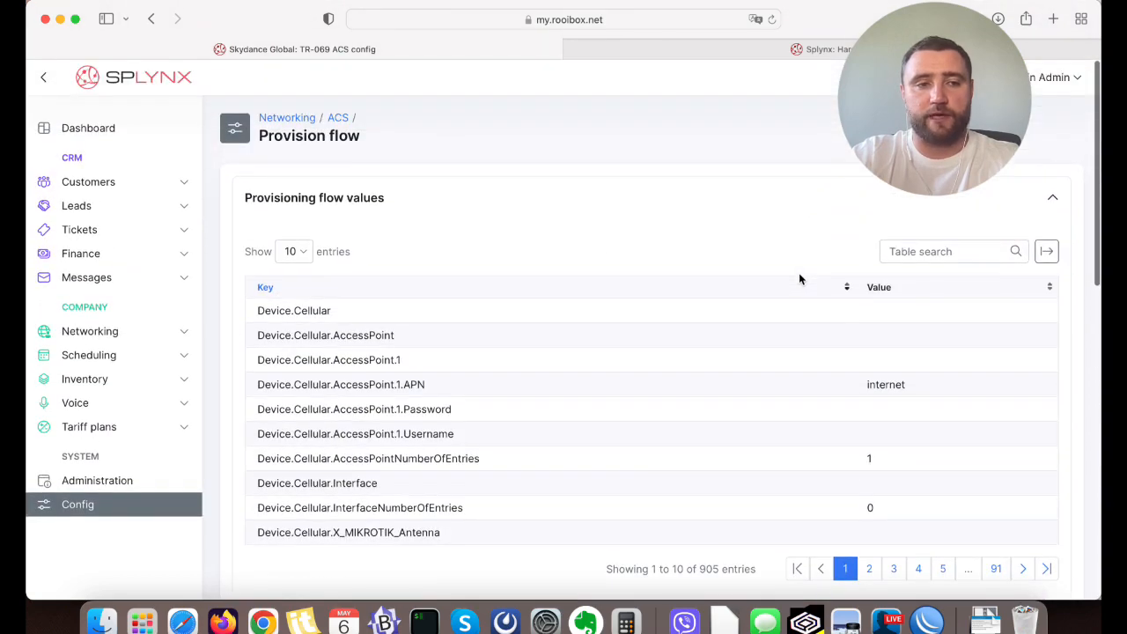
{"action": "left_click", "coordinate": [138, 331]}
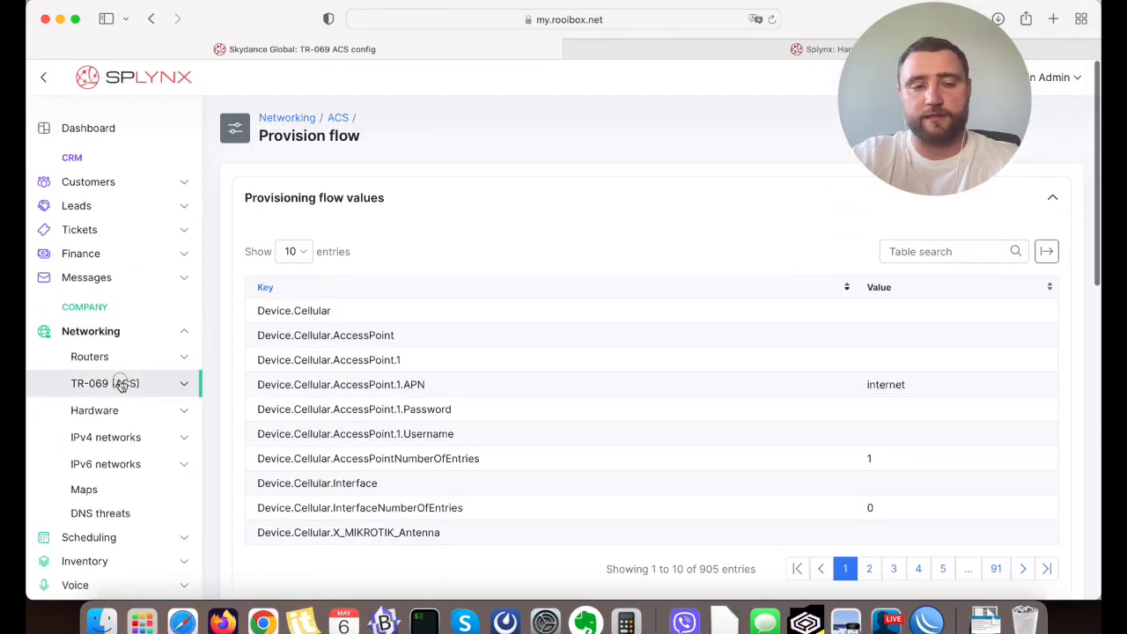
{"action": "left_click", "coordinate": [122, 384]}
{"action": "left_click", "coordinate": [120, 440]}
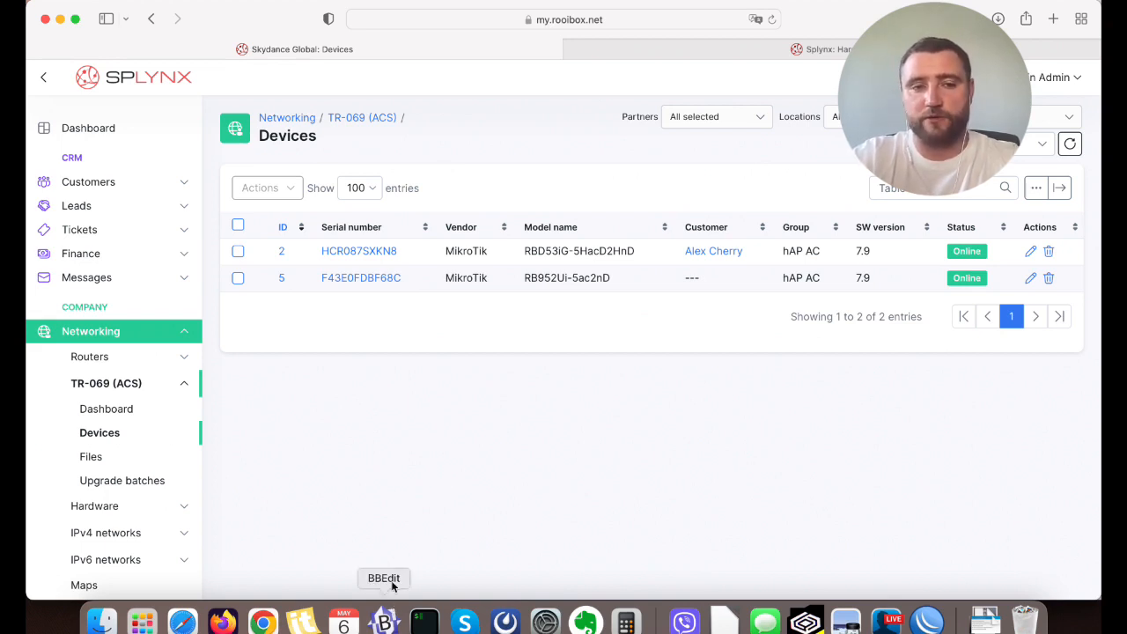
Try to find the vlans file with a Finder file-name search across this Mac, and close the Finder window.
{"action": "left_click", "coordinate": [103, 623]}
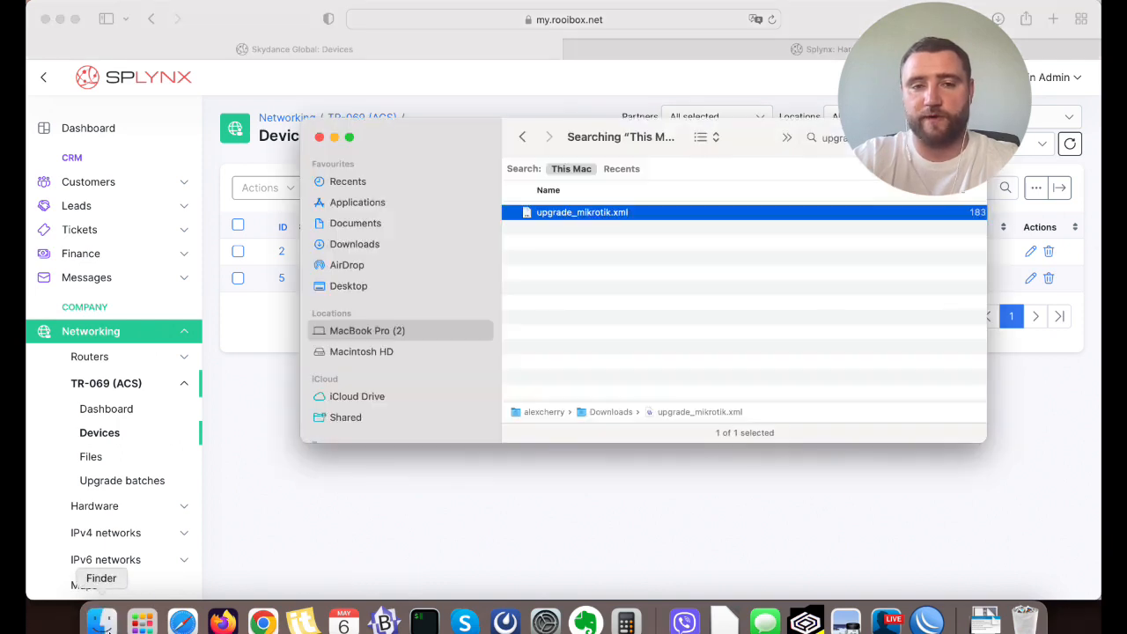
{"action": "left_click", "coordinate": [911, 137]}
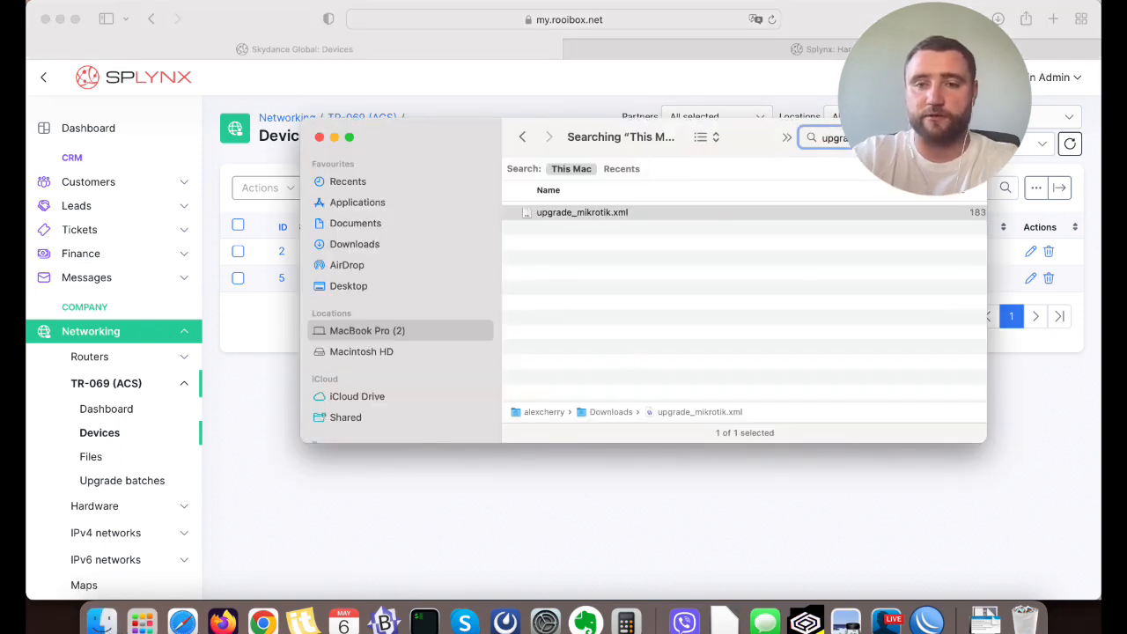
{"action": "key", "text": "BackSpace"}
{"action": "key", "text": "BackSpace"}
{"action": "key", "text": "BackSpace"}
{"action": "key", "text": "BackSpace"}
{"action": "key", "text": "BackSpace"}
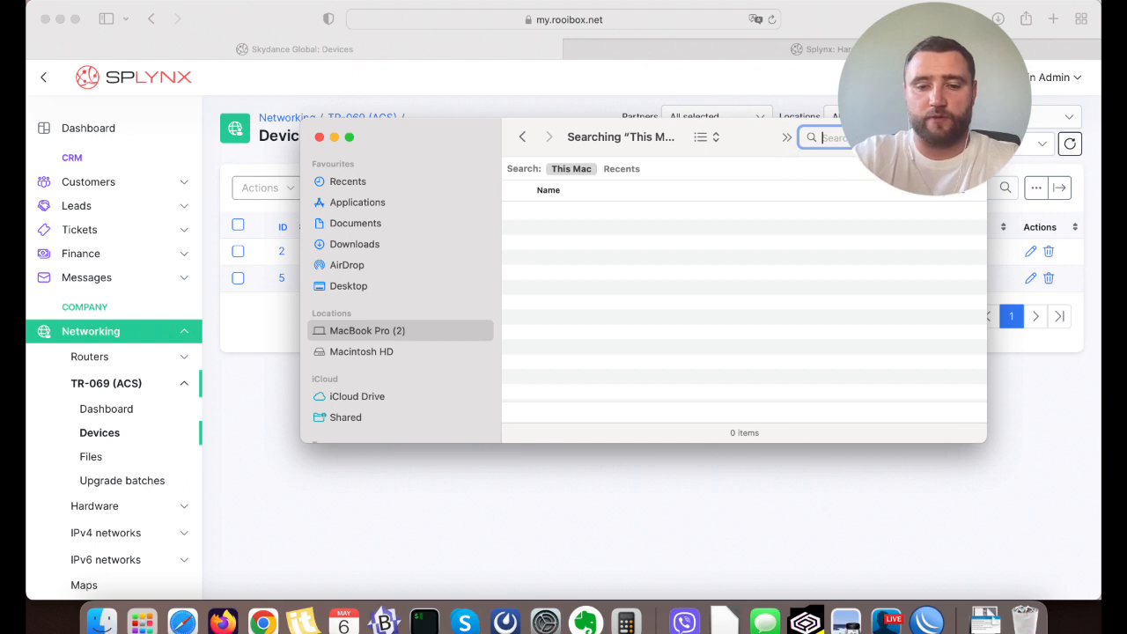
{"action": "type", "text": "vlans."}
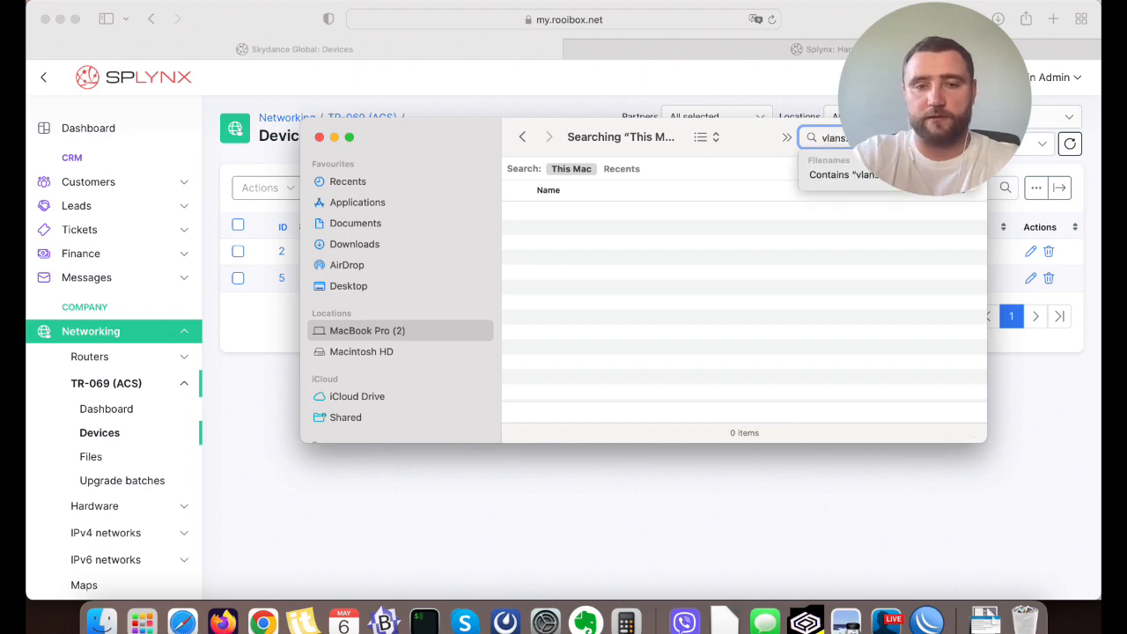
{"action": "key", "text": "Down"}
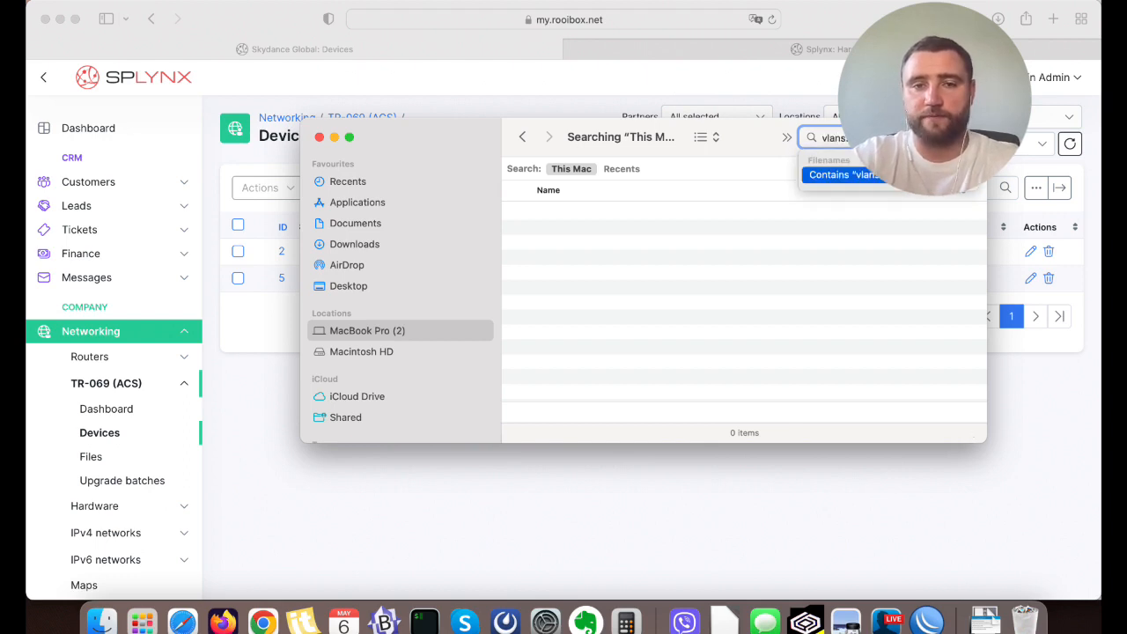
{"action": "key", "text": "Return"}
{"action": "left_click", "coordinate": [620, 169]}
{"action": "left_click", "coordinate": [568, 171]}
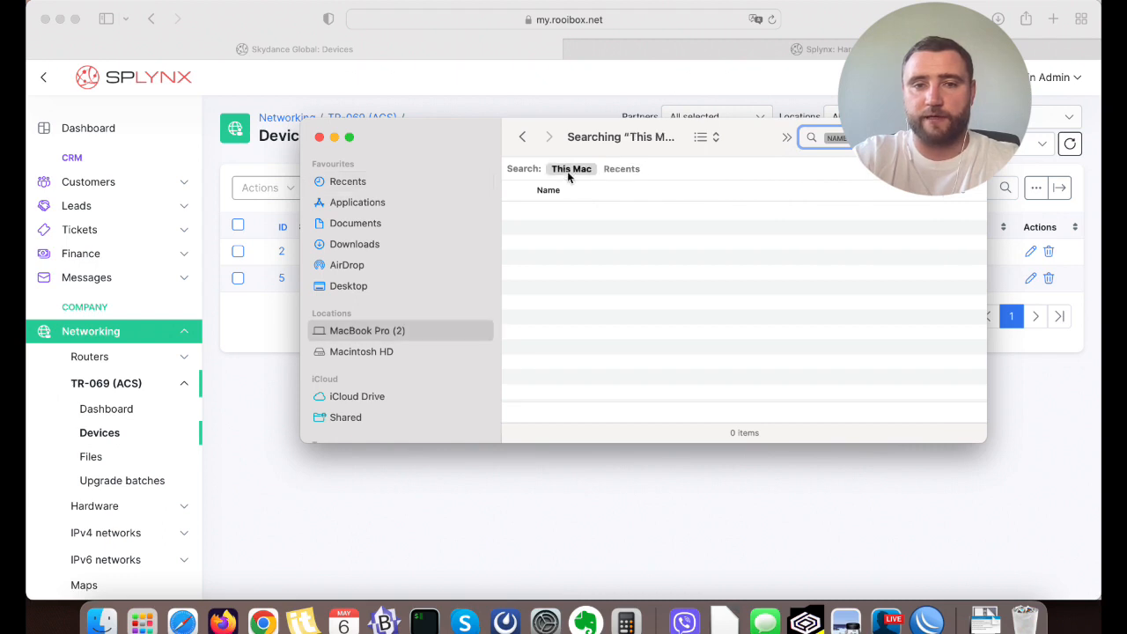
{"action": "left_click", "coordinate": [319, 138]}
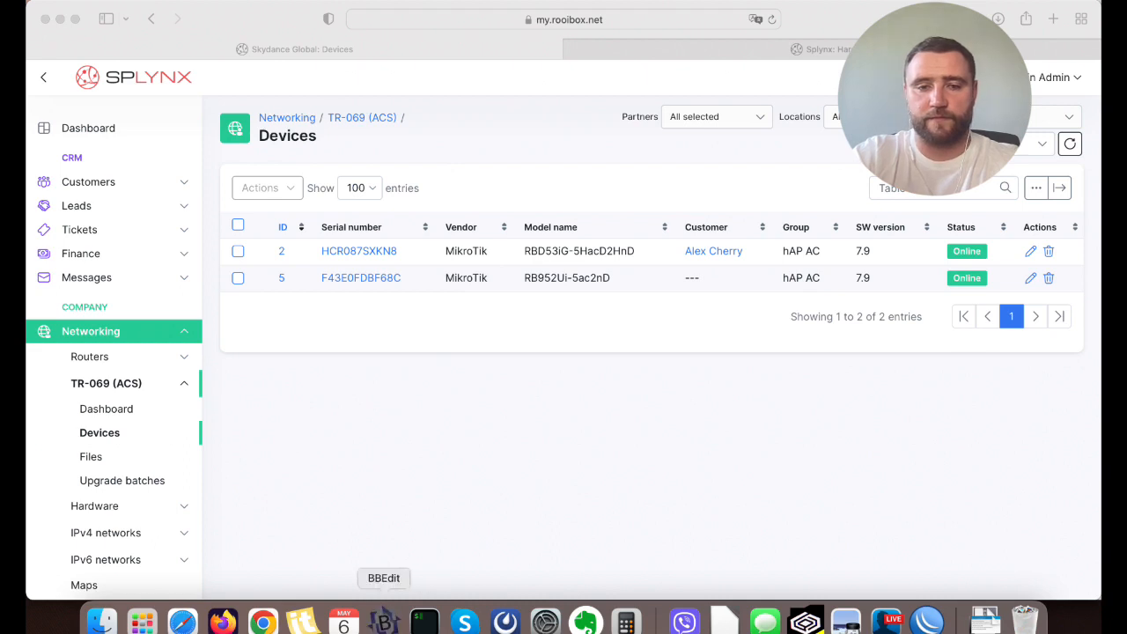
Switch to BBEdit, examine the VLAN interface and PPPoE client commands in vlans.alter, and return to the Splynx Devices list in Safari.
{"action": "left_click", "coordinate": [384, 623]}
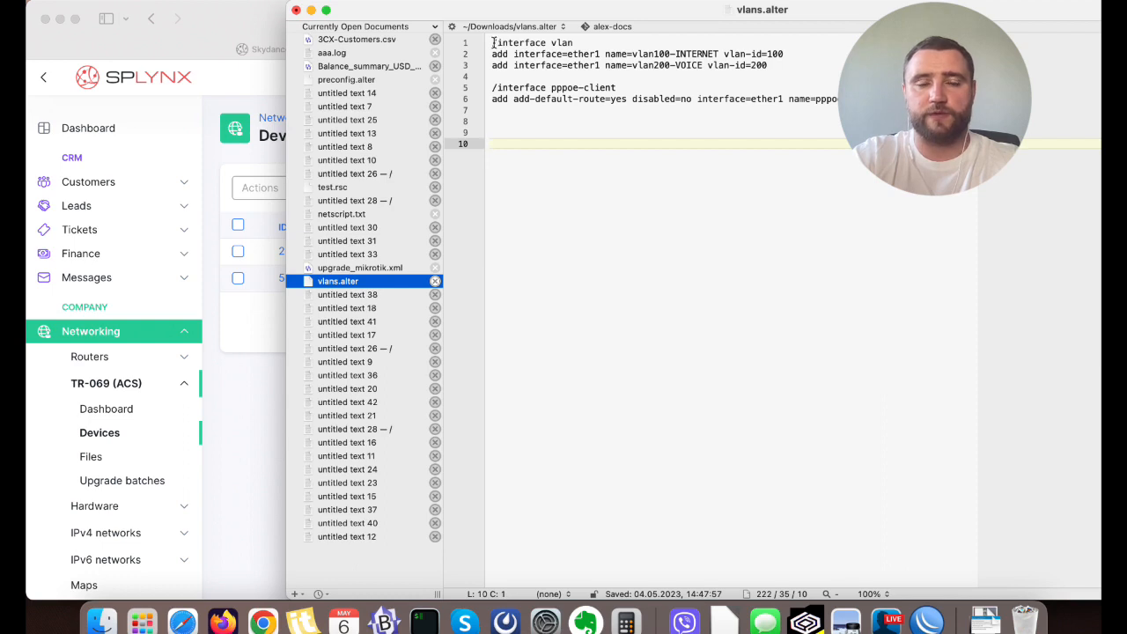
{"action": "left_click_drag", "start_coordinate": [494, 42], "coordinate": [611, 66]}
{"action": "left_click", "coordinate": [611, 66]}
{"action": "left_click", "coordinate": [607, 42]}
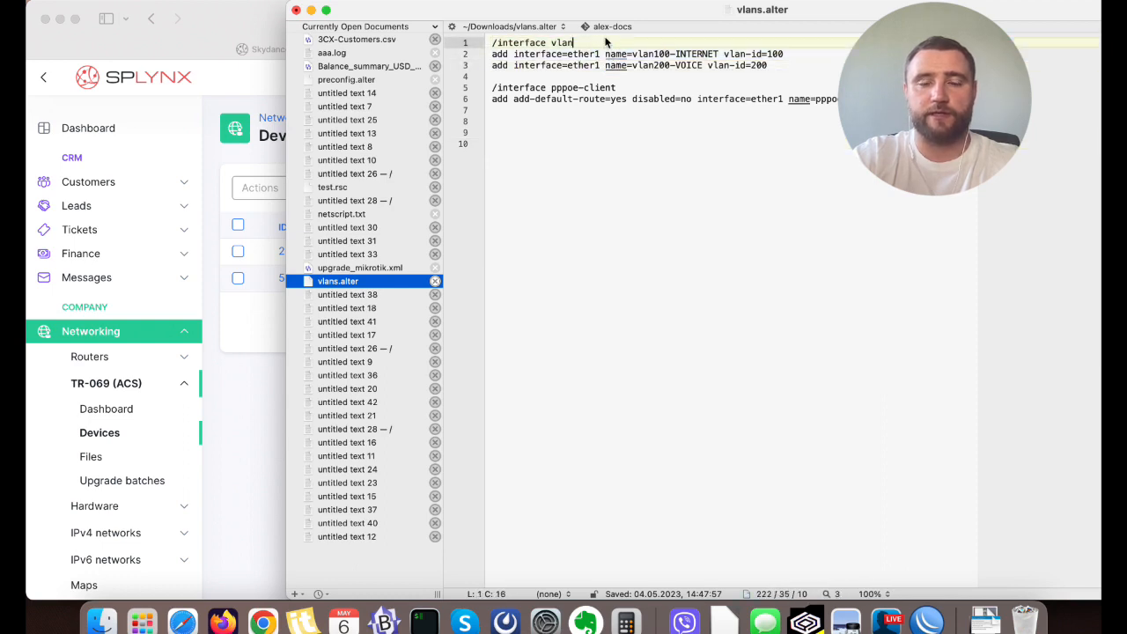
{"action": "left_click", "coordinate": [491, 43], "text": "shift"}
{"action": "left_click", "coordinate": [626, 99]}
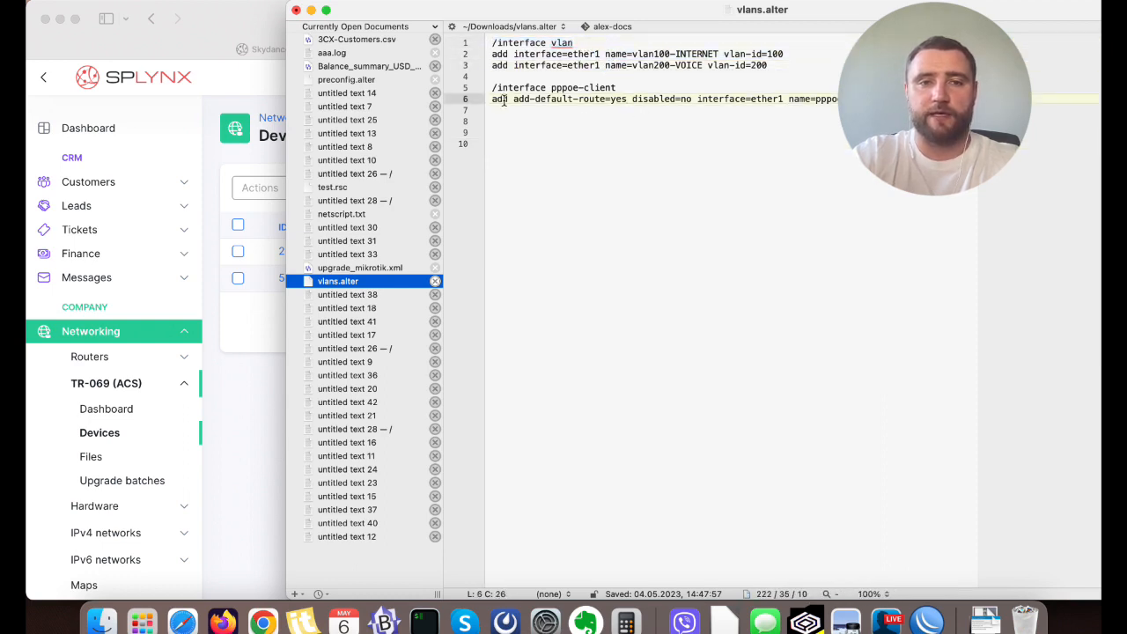
{"action": "left_click_drag", "start_coordinate": [490, 86], "coordinate": [645, 93]}
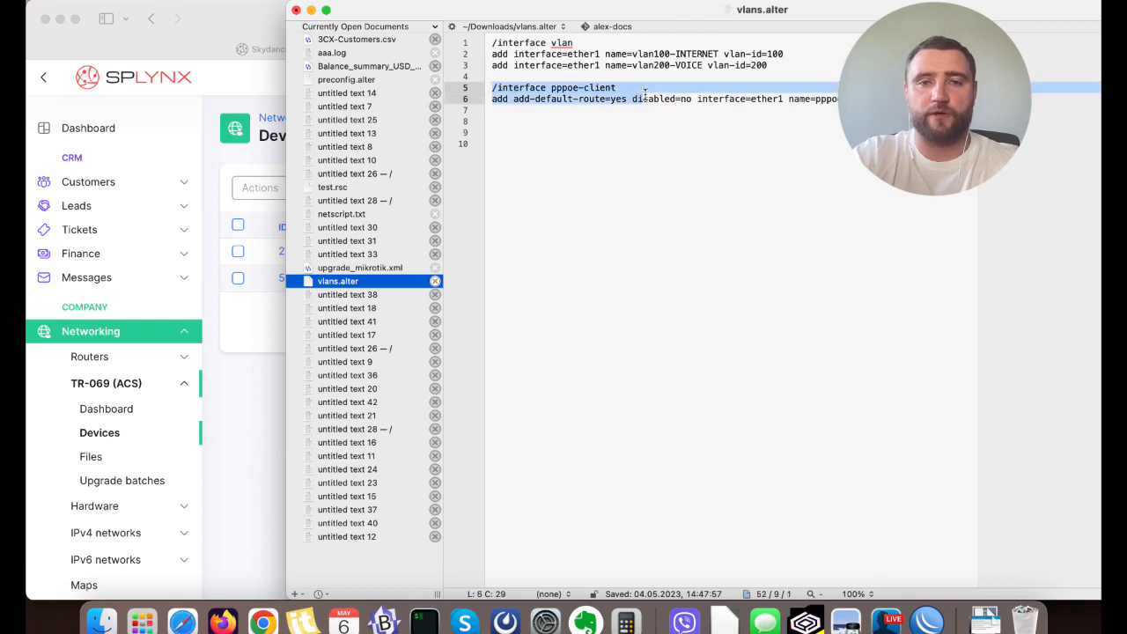
{"action": "left_click", "coordinate": [880, 99]}
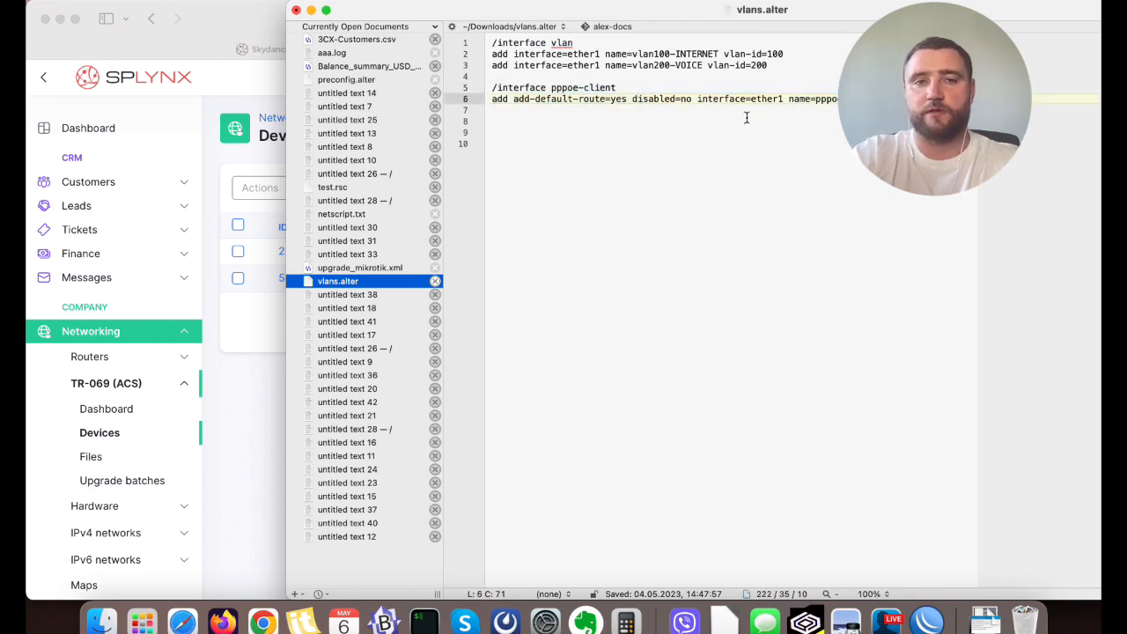
{"action": "left_click", "coordinate": [880, 132]}
{"action": "left_click", "coordinate": [272, 574]}
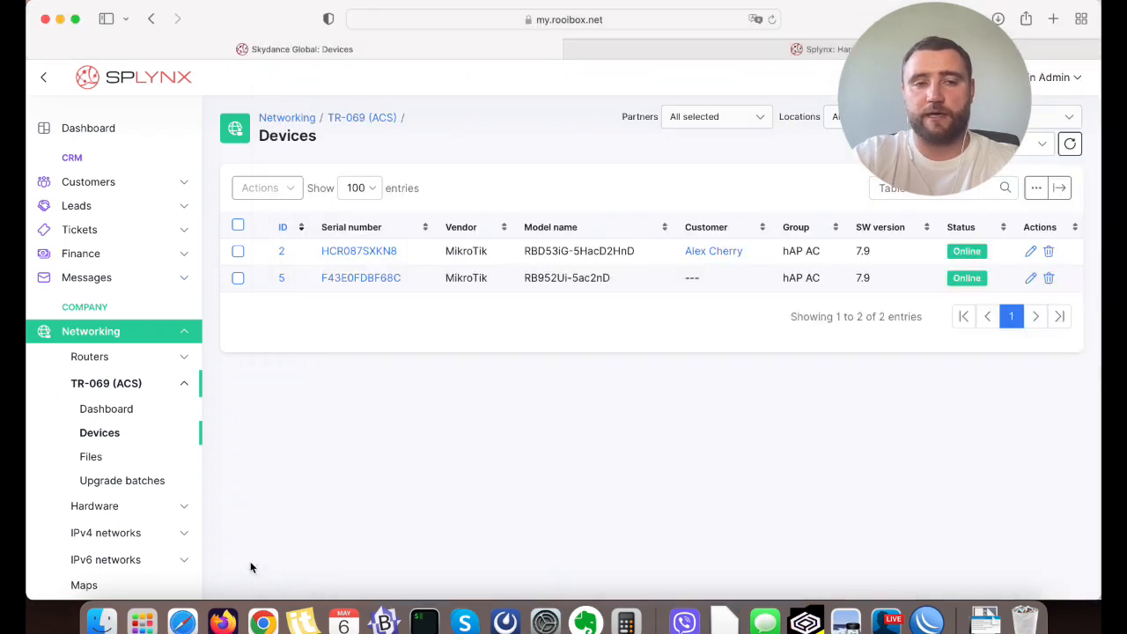
Examine the vlans.alter entry and its vendor configuration type in the TR-069 (ACS) Files list, and return to the Devices list.
{"action": "left_click", "coordinate": [113, 469]}
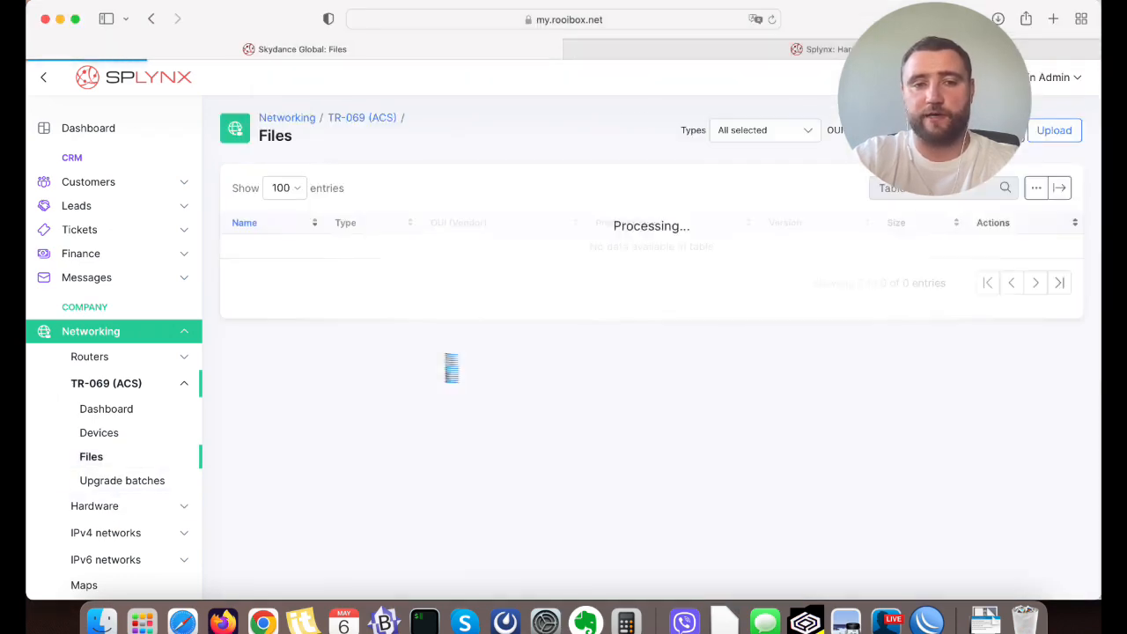
{"action": "scroll", "coordinate": [285, 281], "scroll_direction": "down", "scroll_amount": 1}
{"action": "left_click_drag", "start_coordinate": [240, 286], "coordinate": [467, 285]}
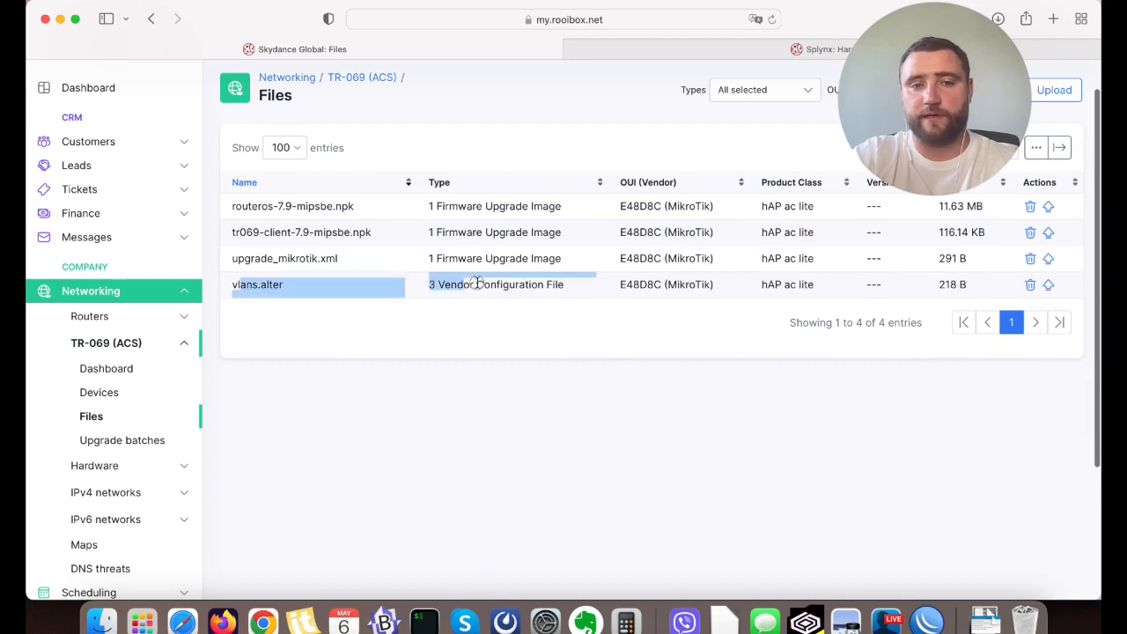
{"action": "left_click", "coordinate": [540, 282]}
{"action": "scroll", "coordinate": [490, 403], "scroll_direction": "up", "scroll_amount": 1}
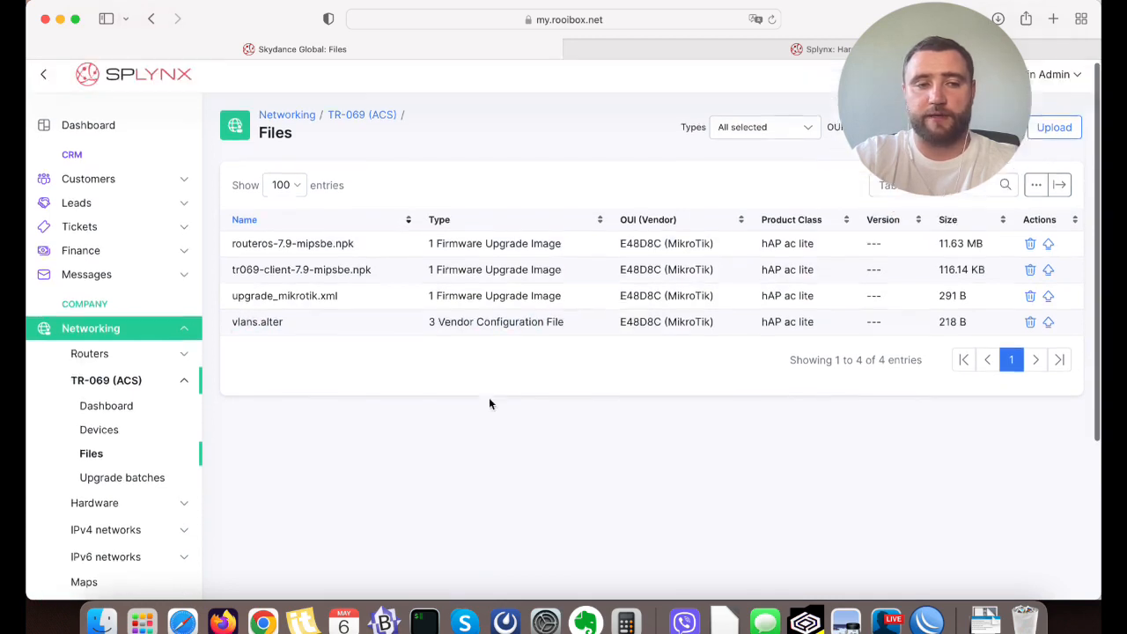
{"action": "left_click", "coordinate": [120, 432]}
{"action": "left_click", "coordinate": [238, 278]}
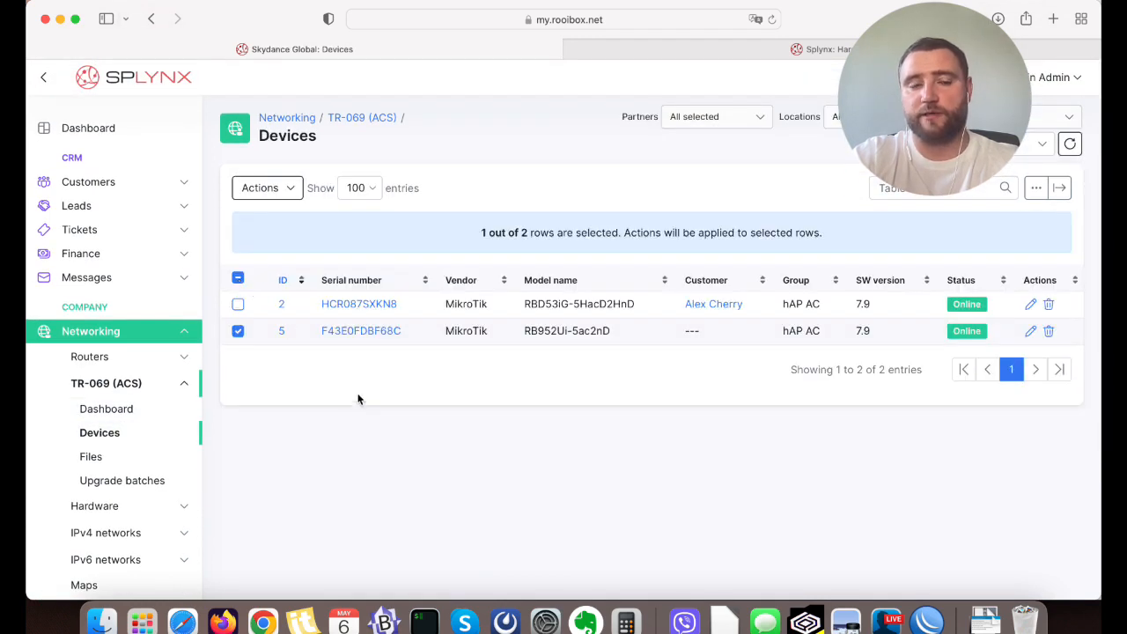
{"action": "left_click", "coordinate": [281, 196]}
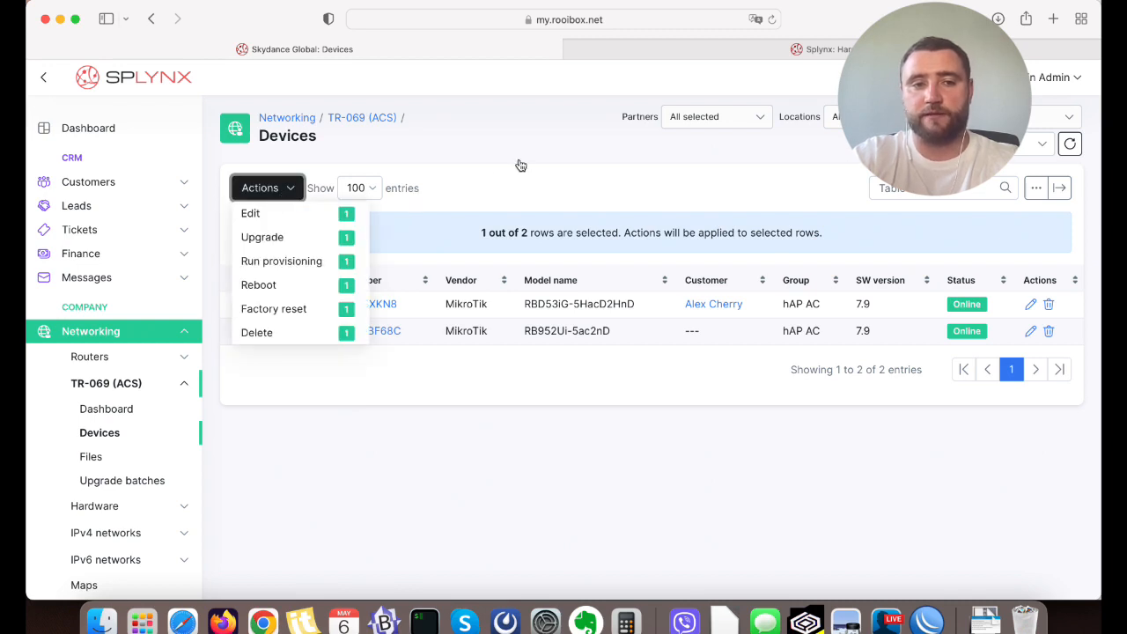
{"action": "left_click", "coordinate": [264, 237]}
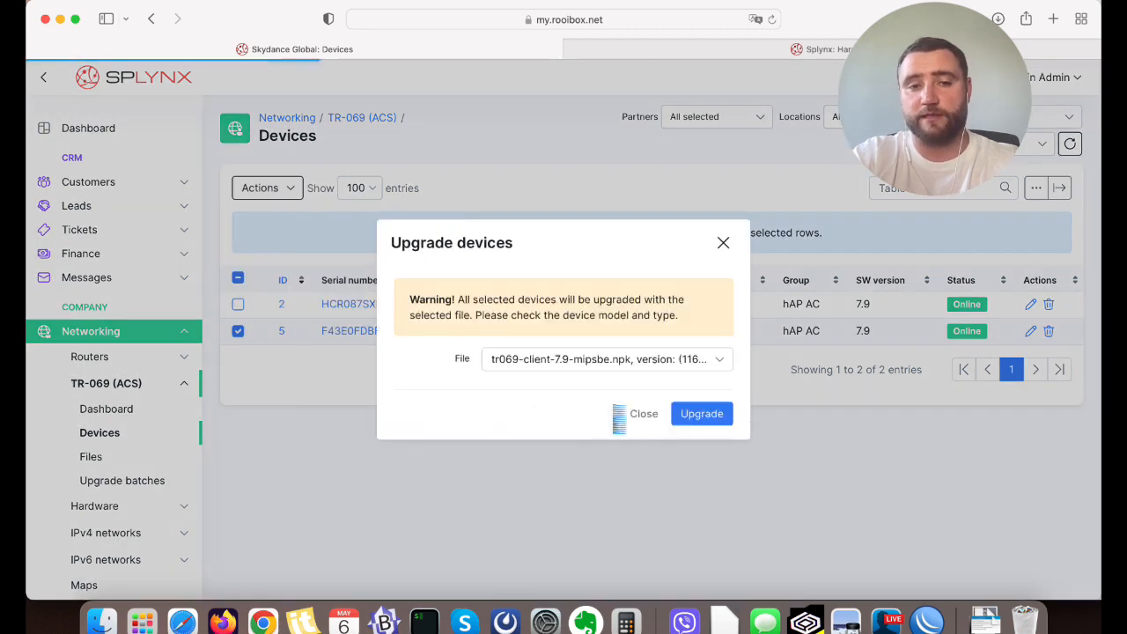
{"action": "left_click", "coordinate": [613, 361]}
{"action": "left_click", "coordinate": [564, 503]}
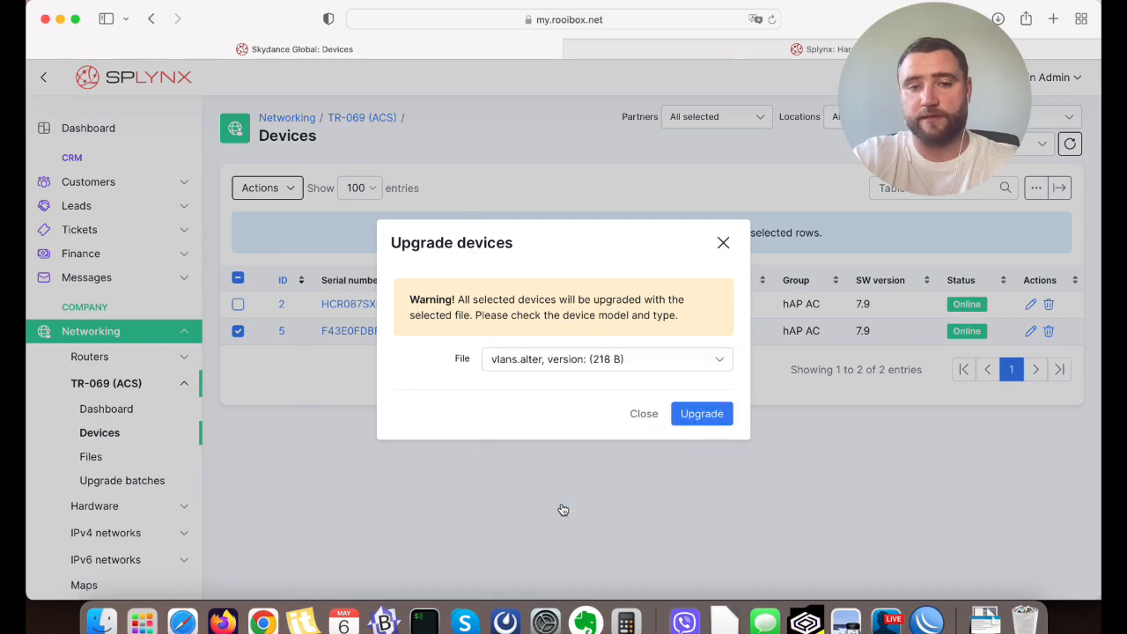
{"action": "left_click", "coordinate": [643, 414]}
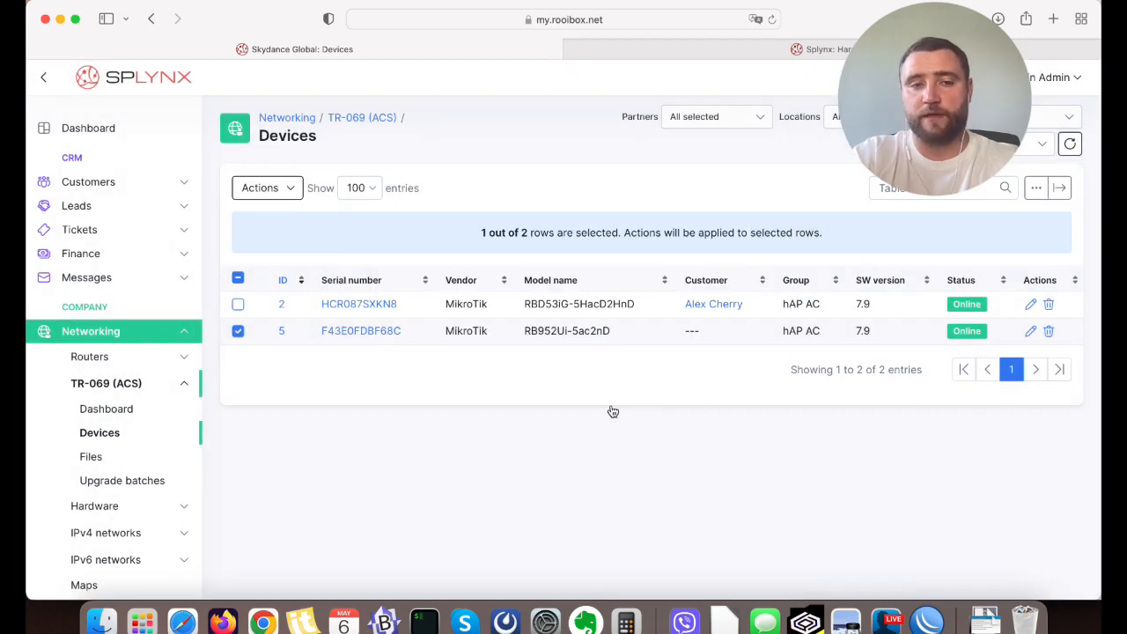
Open the MikroTik RB952Ui-5ac2nD device and select the existing file vlans.alter for sending to it.
{"action": "left_click", "coordinate": [385, 331]}
{"action": "left_click", "coordinate": [967, 202]}
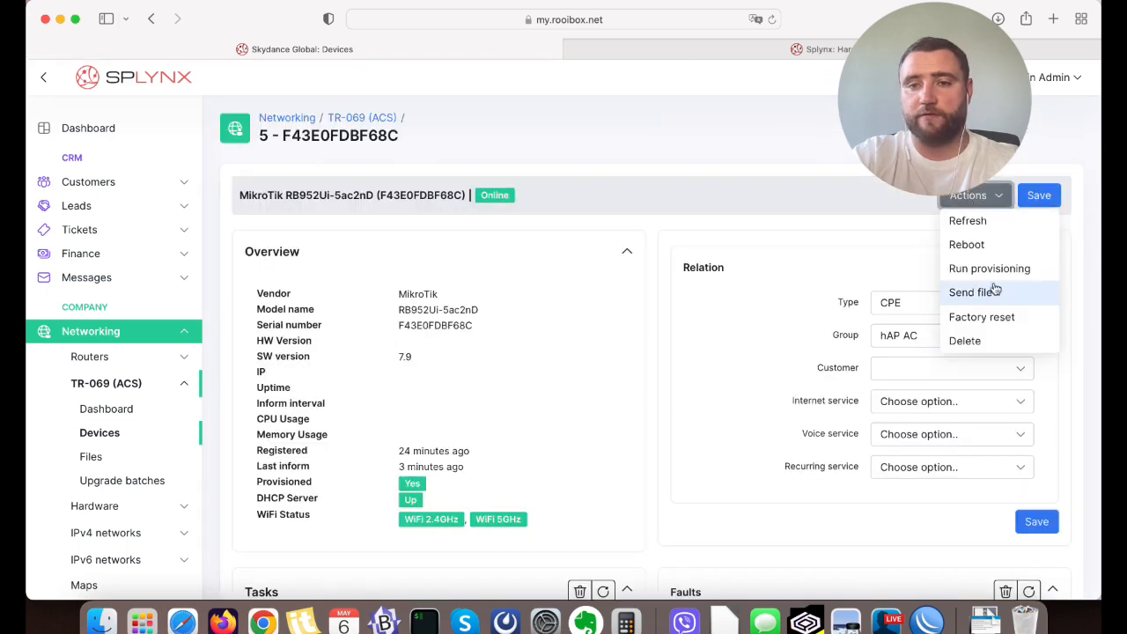
{"action": "left_click", "coordinate": [994, 296]}
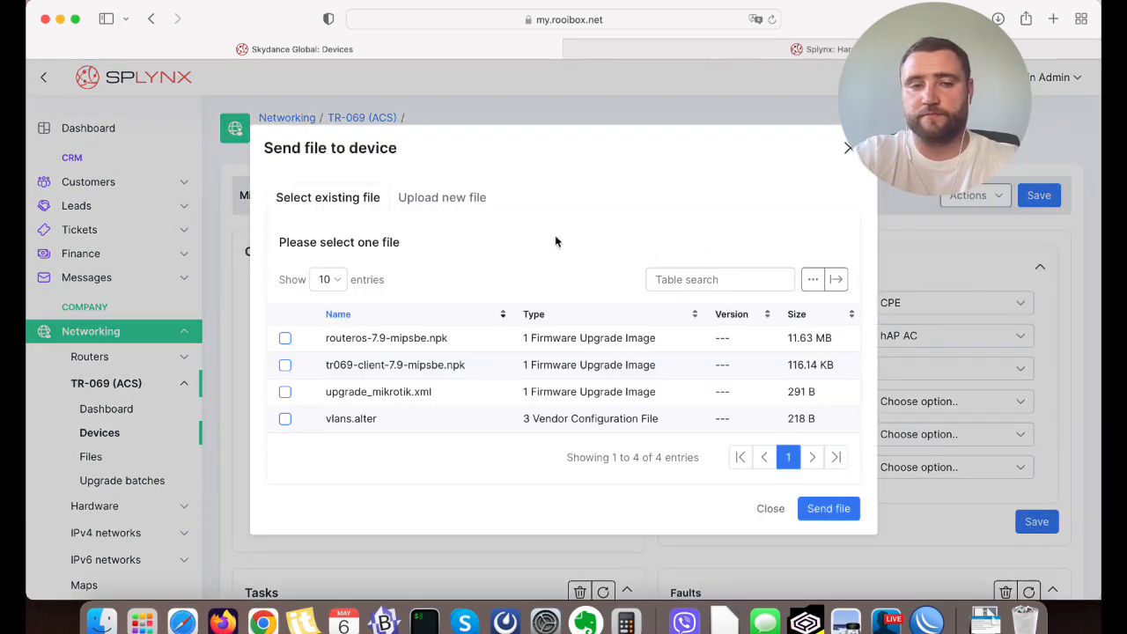
{"action": "left_click", "coordinate": [284, 418]}
{"action": "scroll", "coordinate": [505, 405], "scroll_direction": "down", "scroll_amount": 1}
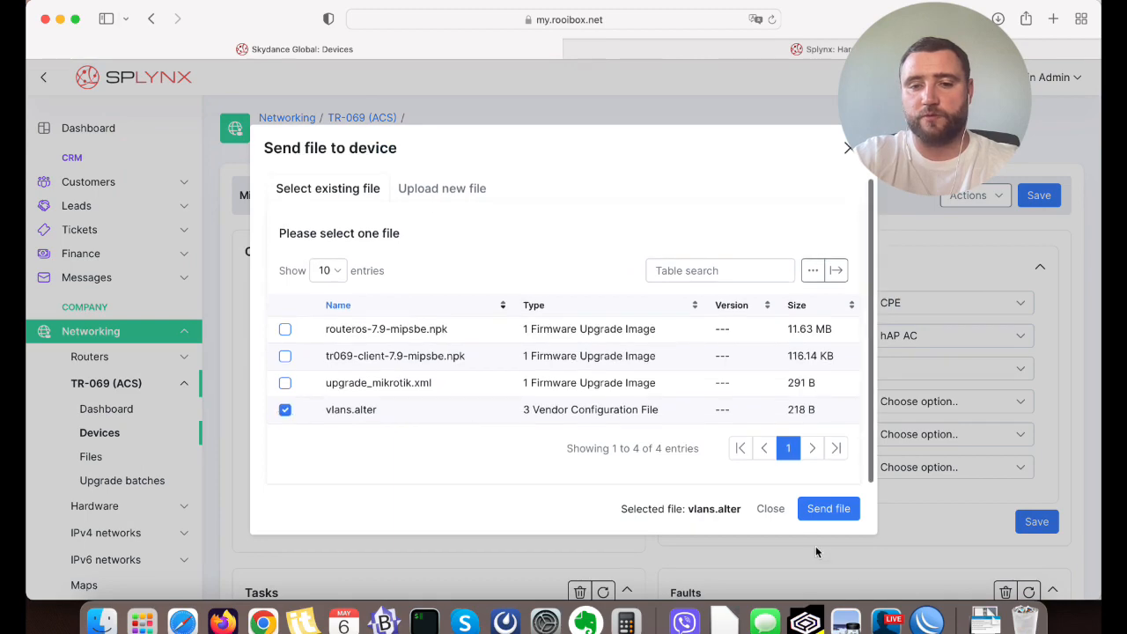
Switch to WinBox and rearrange the Interface List and PPP windows so they no longer overlap.
{"action": "left_click", "coordinate": [926, 624]}
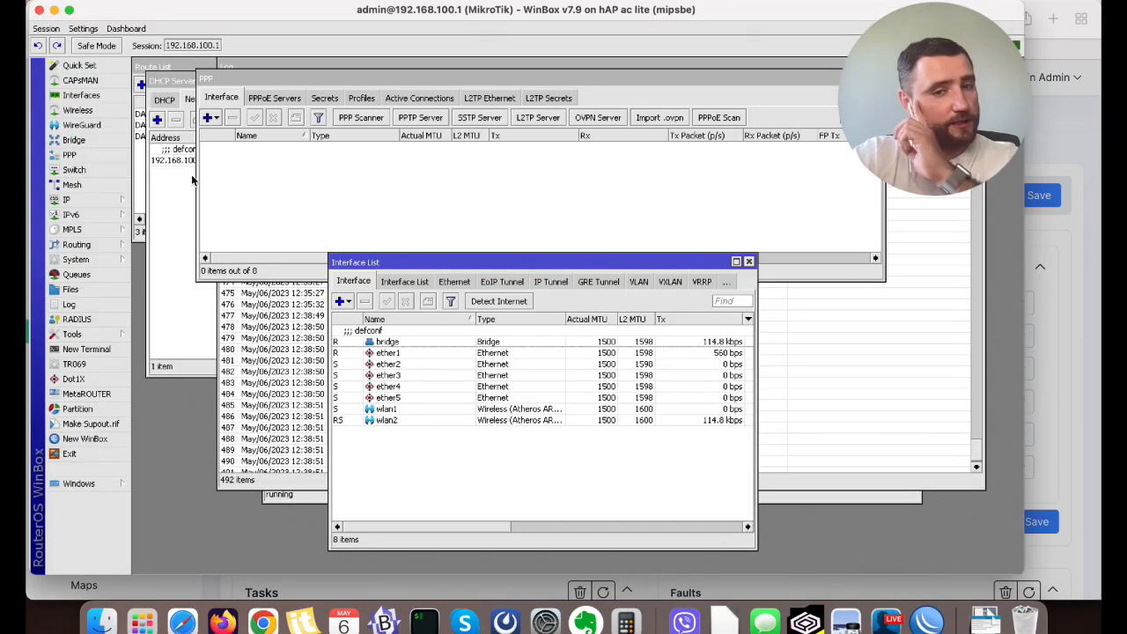
{"action": "left_click_drag", "start_coordinate": [420, 262], "coordinate": [309, 271]}
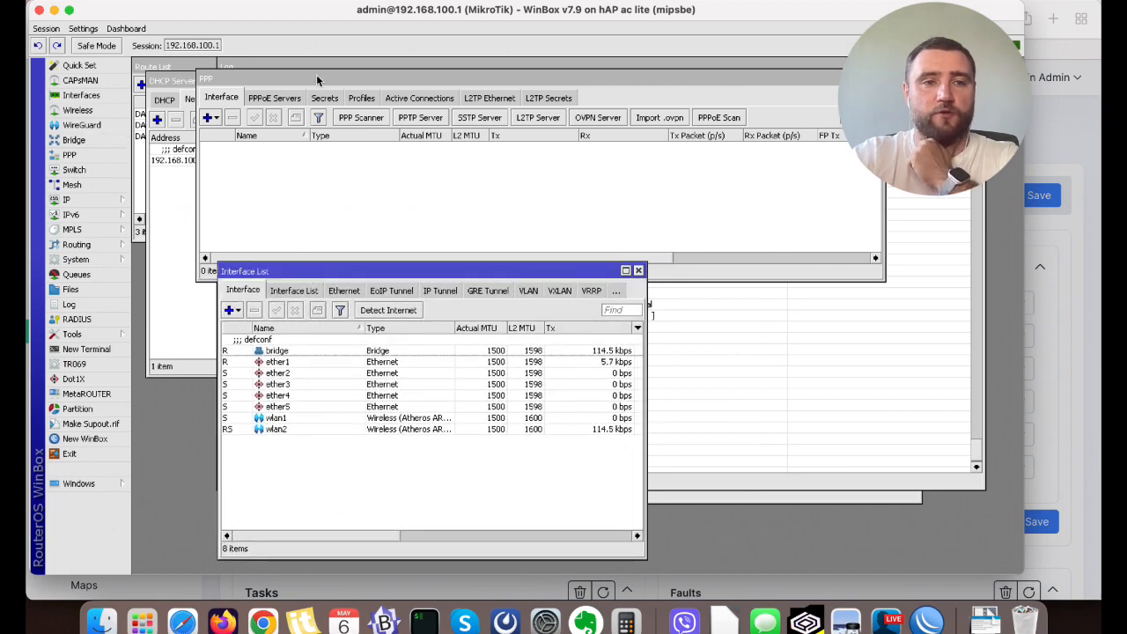
{"action": "left_click_drag", "start_coordinate": [317, 80], "coordinate": [493, 79]}
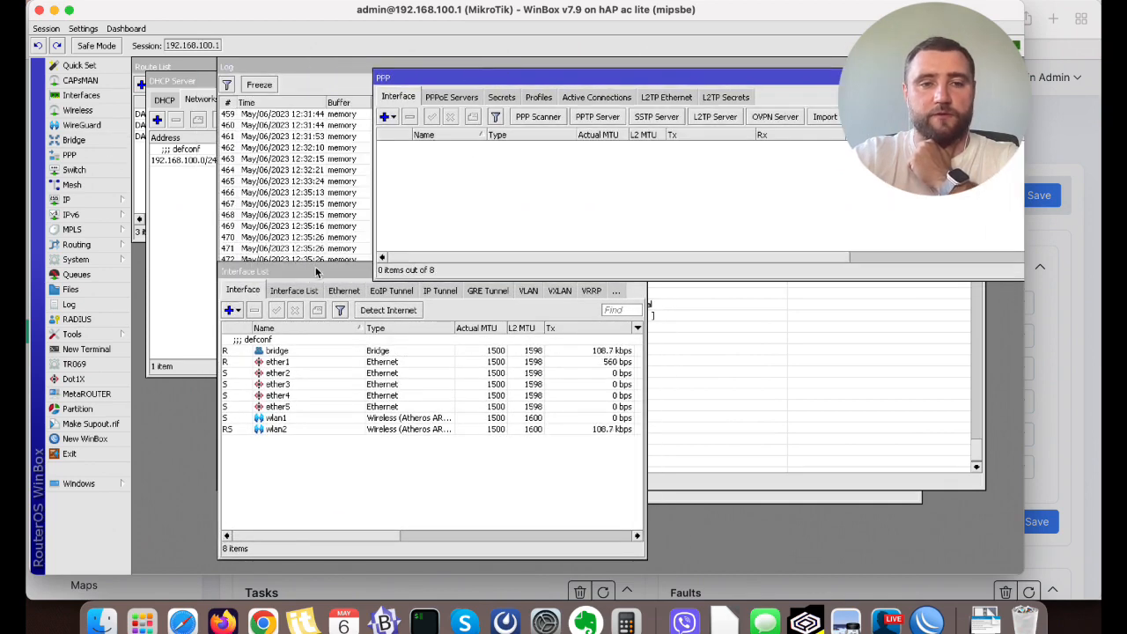
{"action": "left_click_drag", "start_coordinate": [316, 272], "coordinate": [281, 312]}
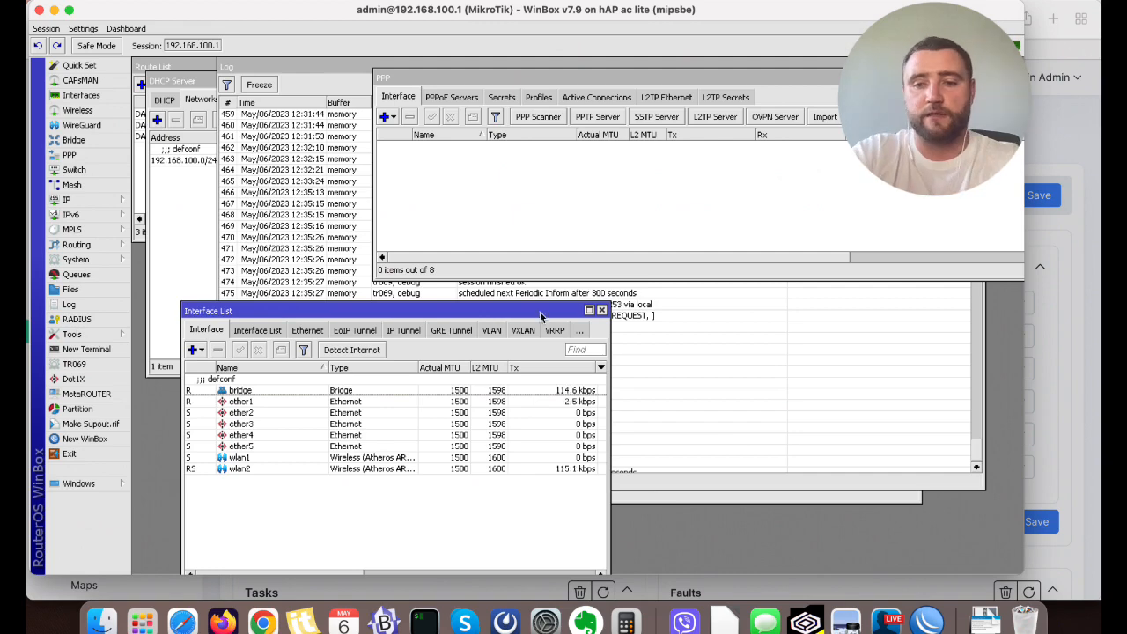
Switch back to Splynx in Safari and send the selected vlans.alter file to the device.
{"action": "left_click", "coordinate": [182, 623]}
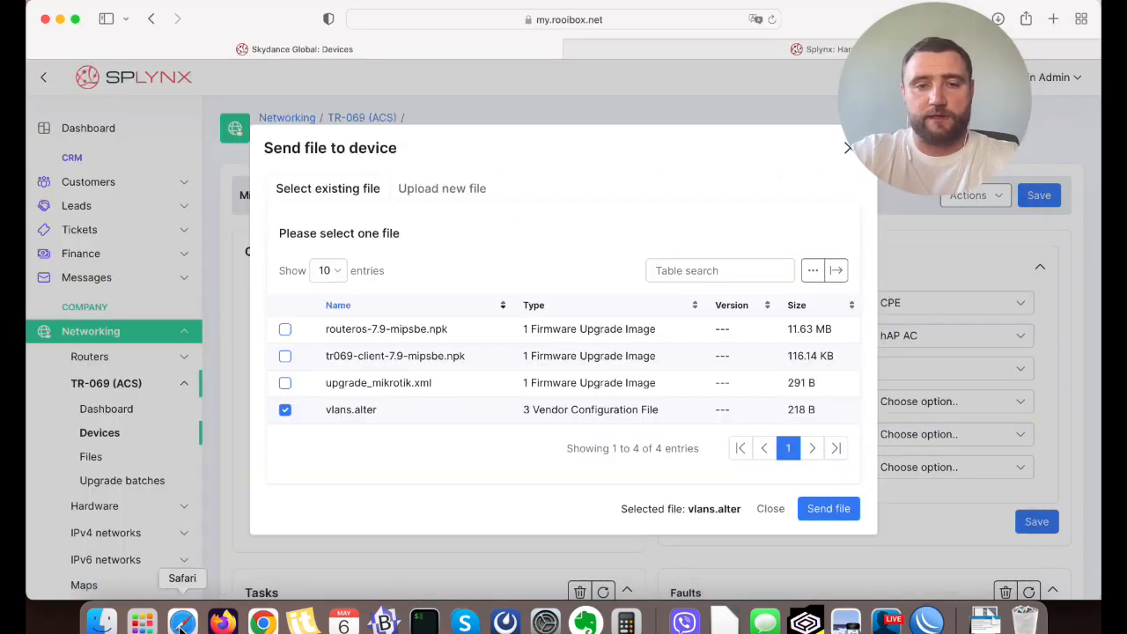
{"action": "left_click", "coordinate": [828, 508]}
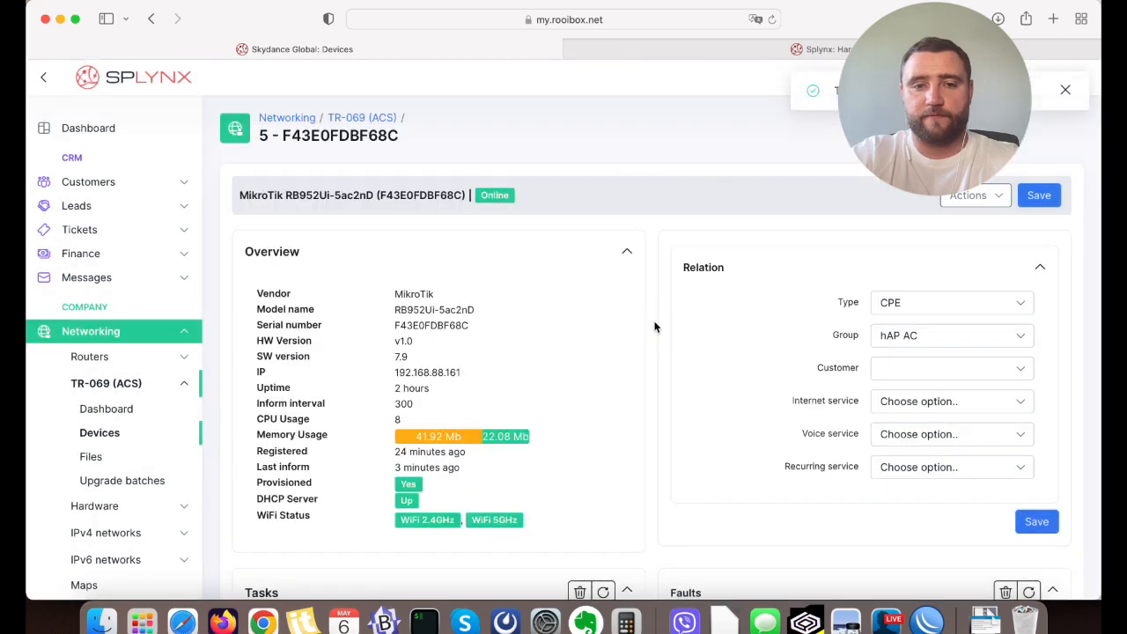
Switch to WinBox and check the VLAN interfaces under ether1 and the PPPoE client in the PPP window.
{"action": "left_click", "coordinate": [926, 623]}
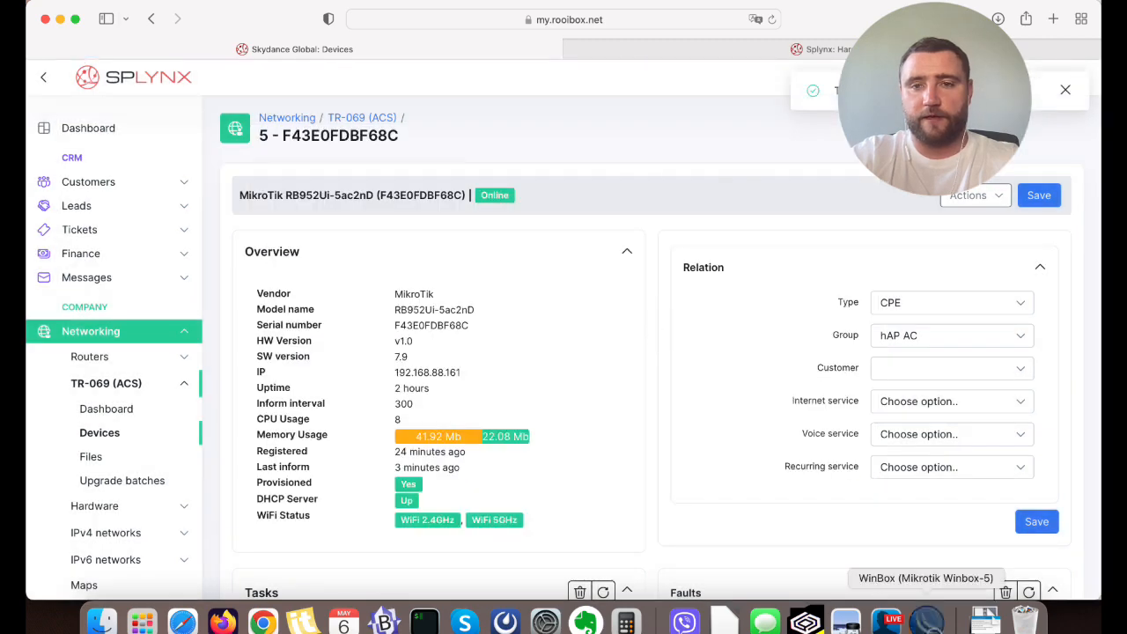
{"action": "left_click", "coordinate": [466, 148]}
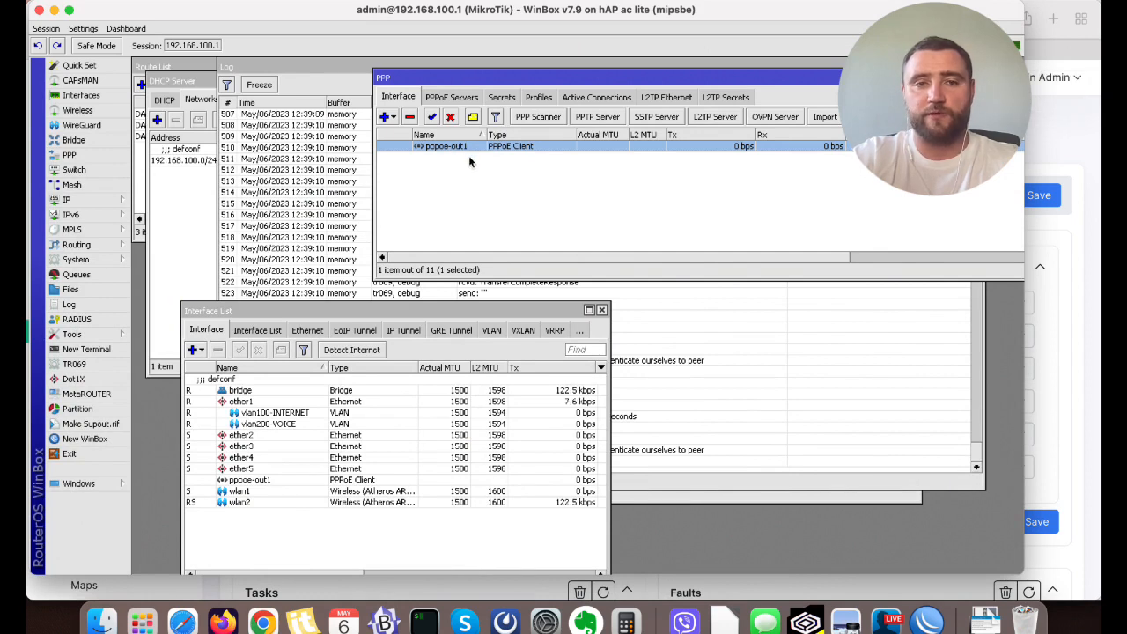
{"action": "left_click", "coordinate": [273, 414]}
{"action": "left_click", "coordinate": [312, 419], "text": "shift"}
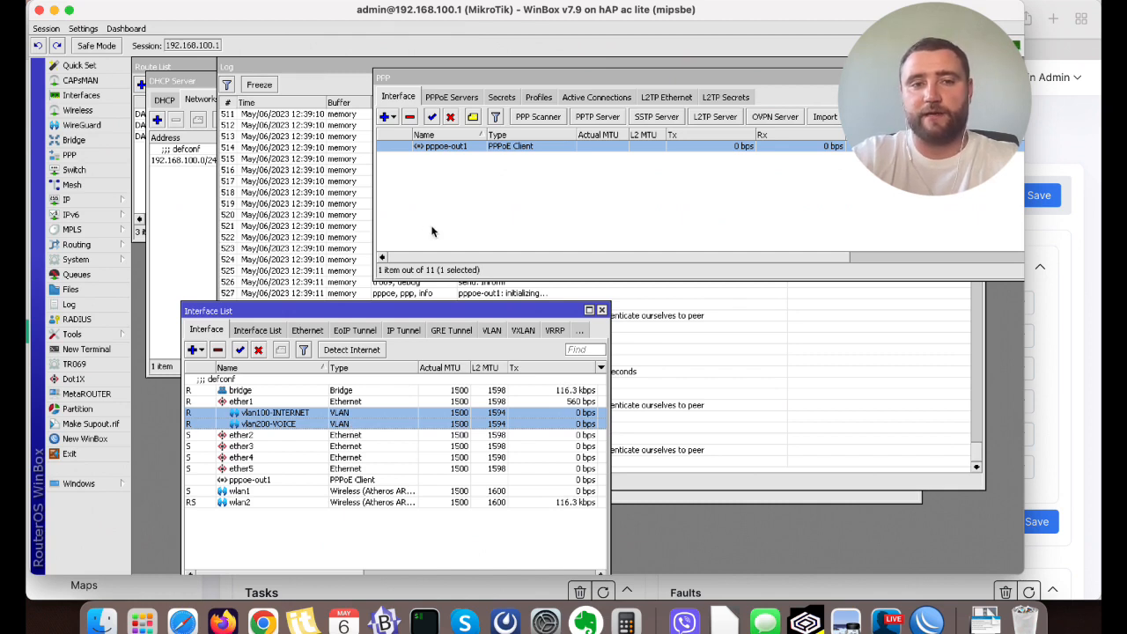
{"action": "left_click", "coordinate": [431, 228]}
{"action": "left_click", "coordinate": [467, 147]}
{"action": "left_click", "coordinate": [543, 188]}
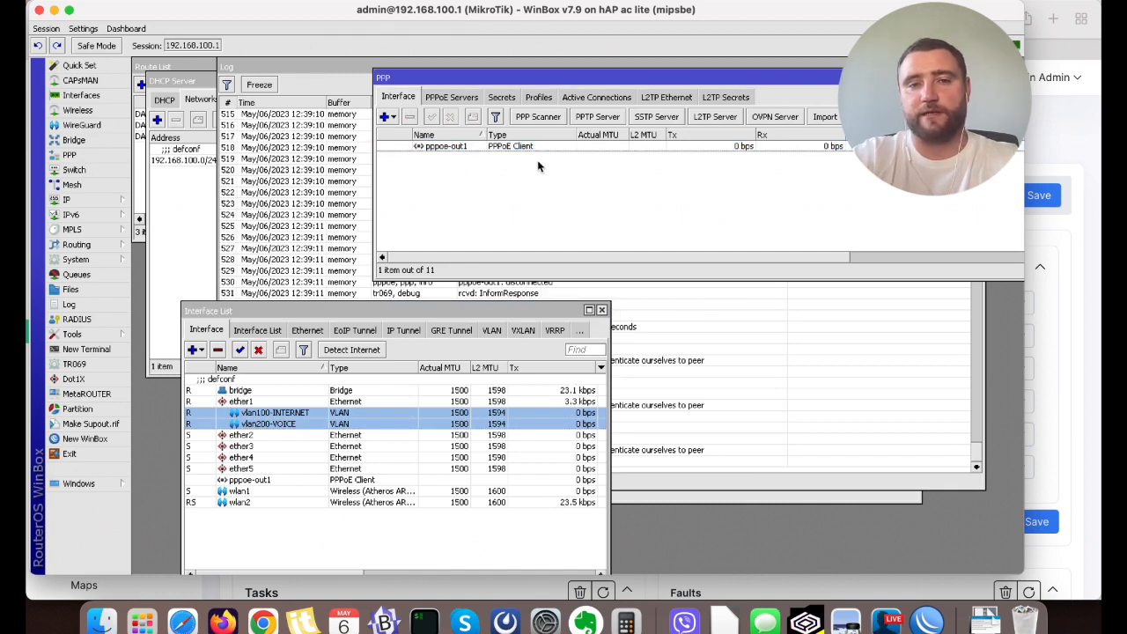
{"action": "left_click", "coordinate": [537, 147]}
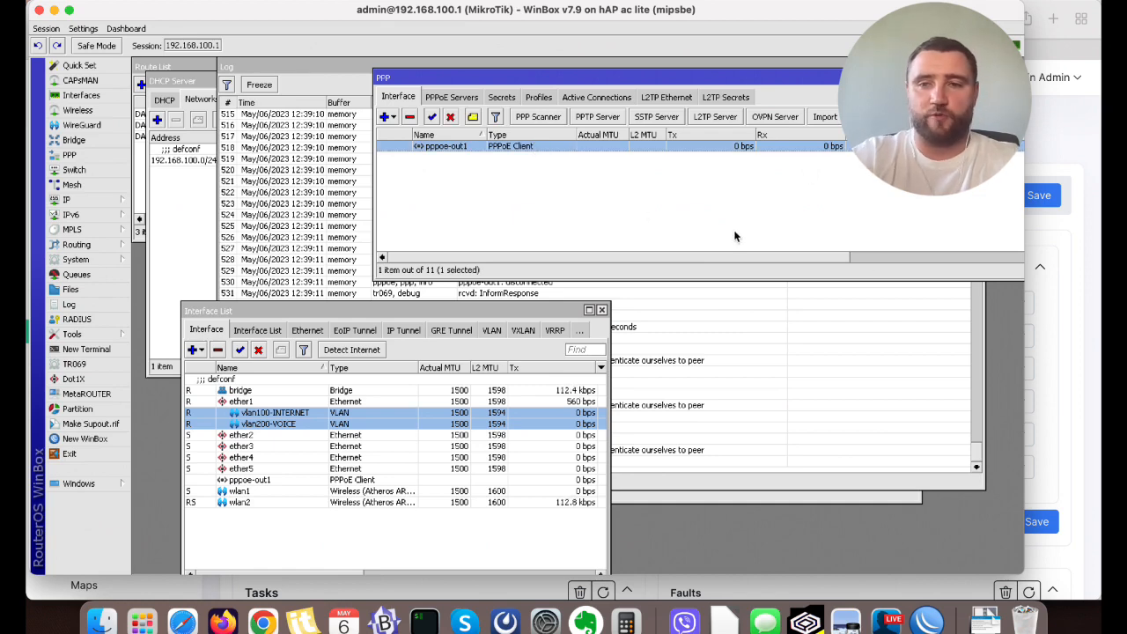
Return to Splynx in Safari, reopen the RB952Ui-5ac2nD device from the Devices list, assign it to the customer by name, and save.
{"action": "left_click", "coordinate": [1073, 150]}
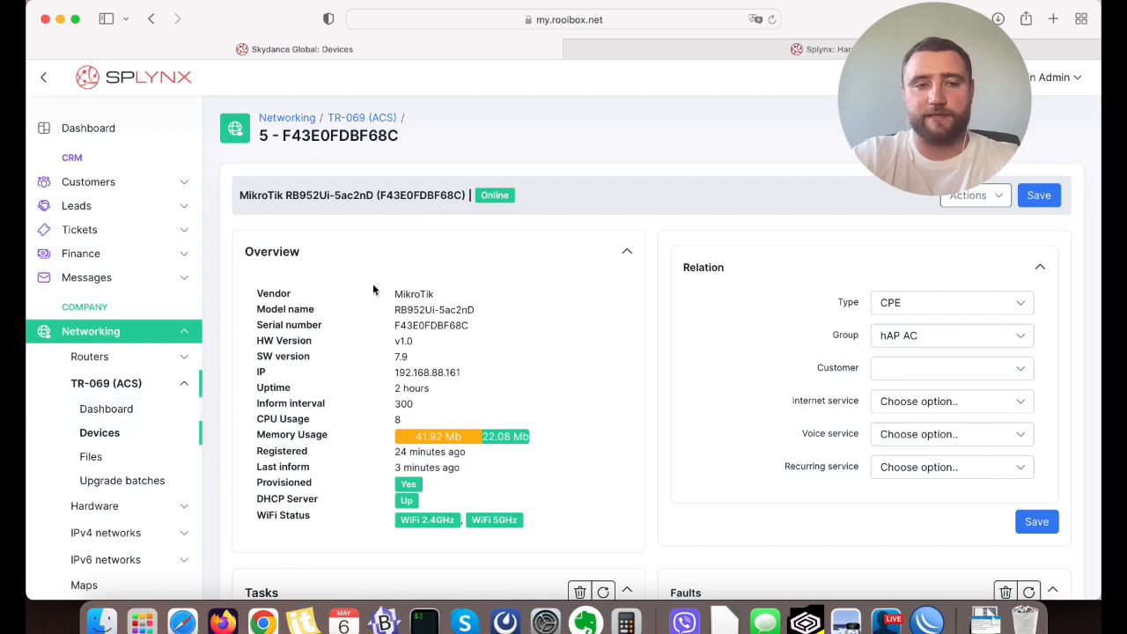
{"action": "left_click", "coordinate": [100, 432]}
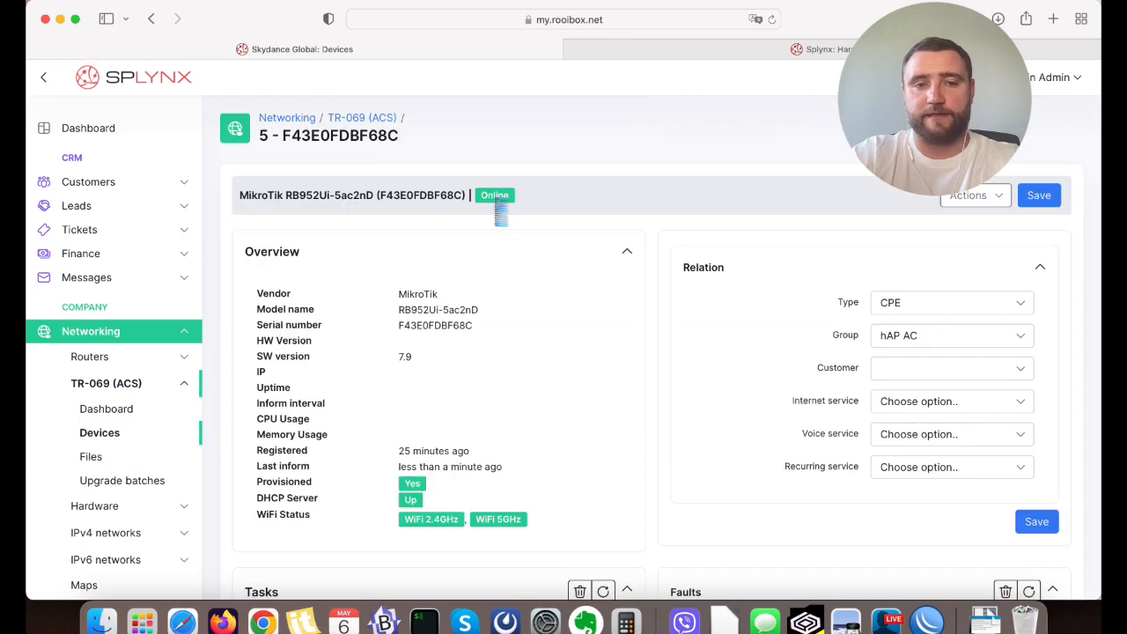
{"action": "scroll", "coordinate": [722, 201], "scroll_direction": "down", "scroll_amount": 3}
{"action": "left_click", "coordinate": [940, 271]}
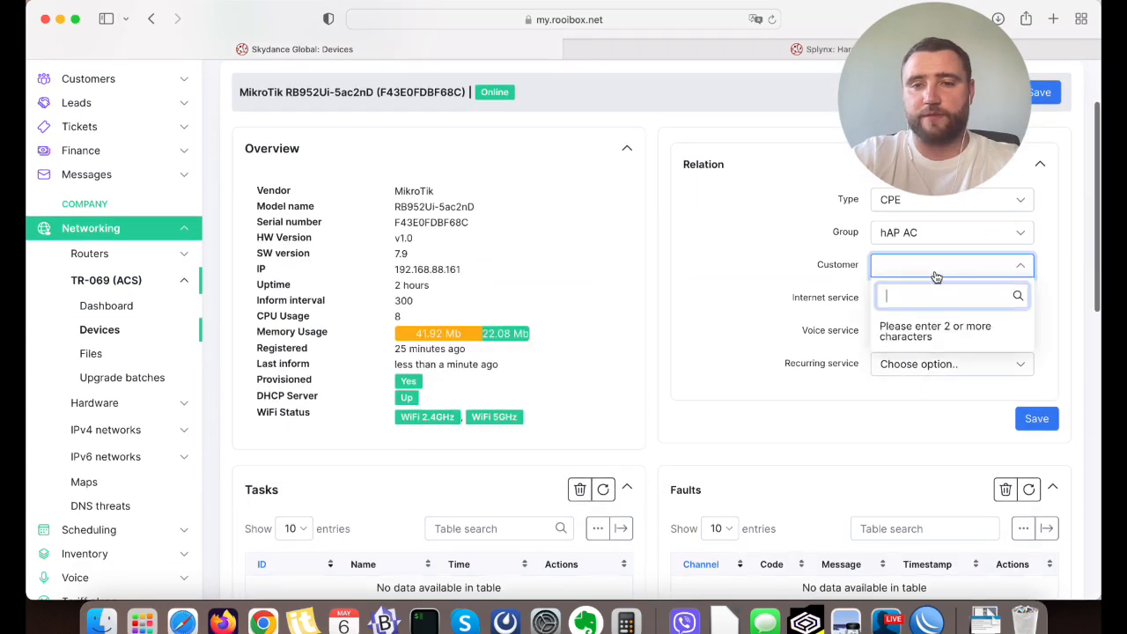
{"action": "type", "text": "Guy Ri"}
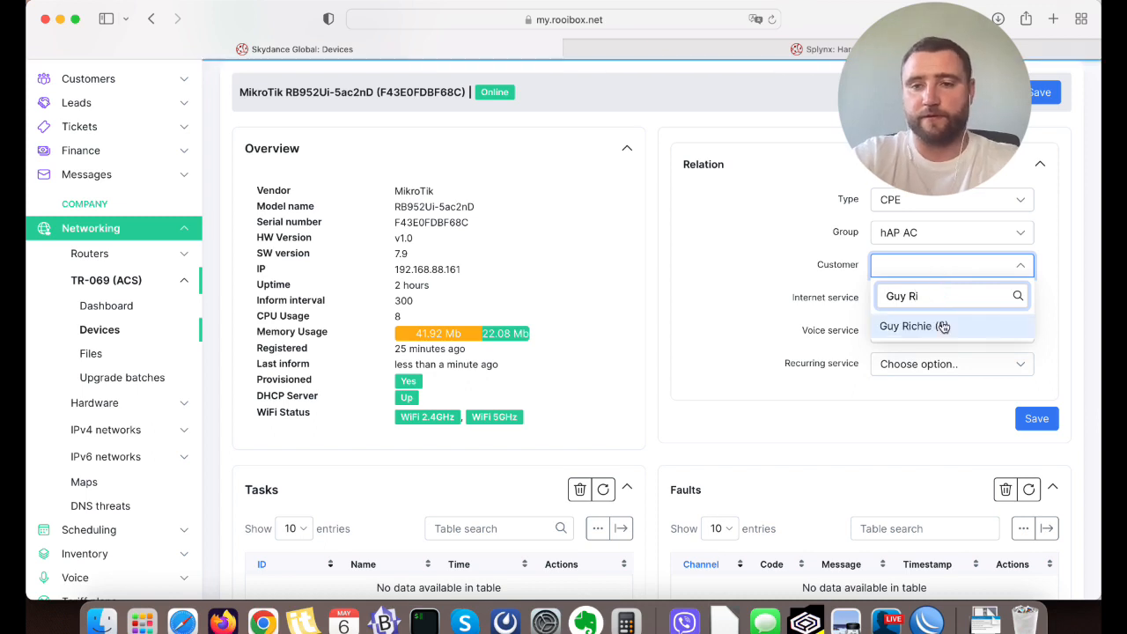
{"action": "left_click", "coordinate": [907, 323]}
{"action": "scroll", "coordinate": [795, 294], "scroll_direction": "up", "scroll_amount": 1}
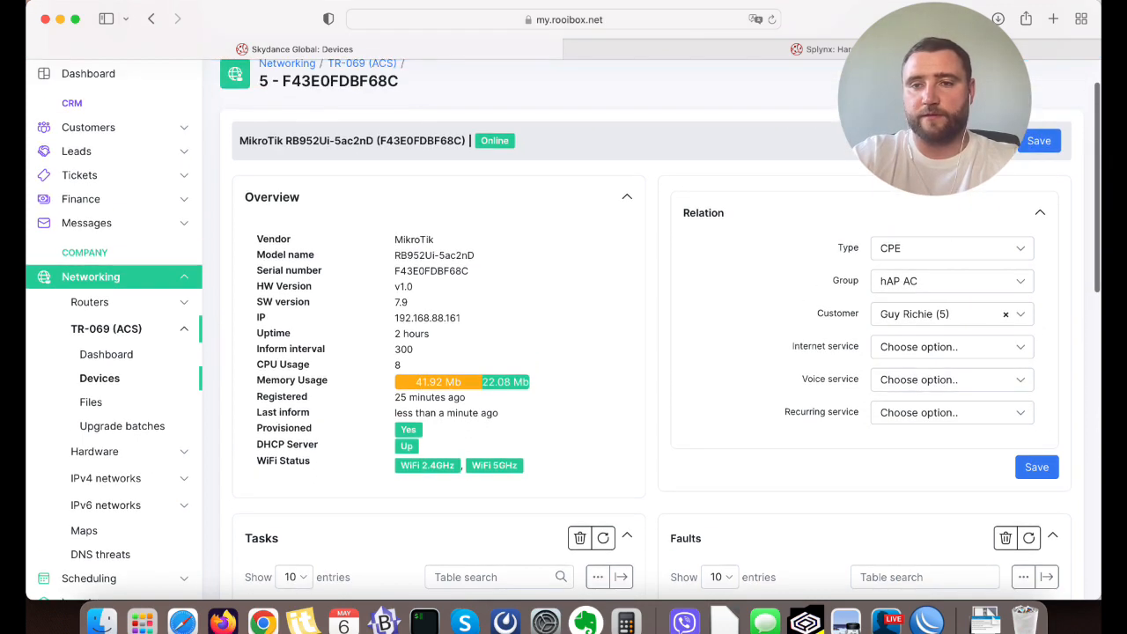
{"action": "left_click", "coordinate": [1038, 142]}
Review the device's available actions, including Run provisioning, and its Group setting under Relation.
{"action": "left_click", "coordinate": [982, 141]}
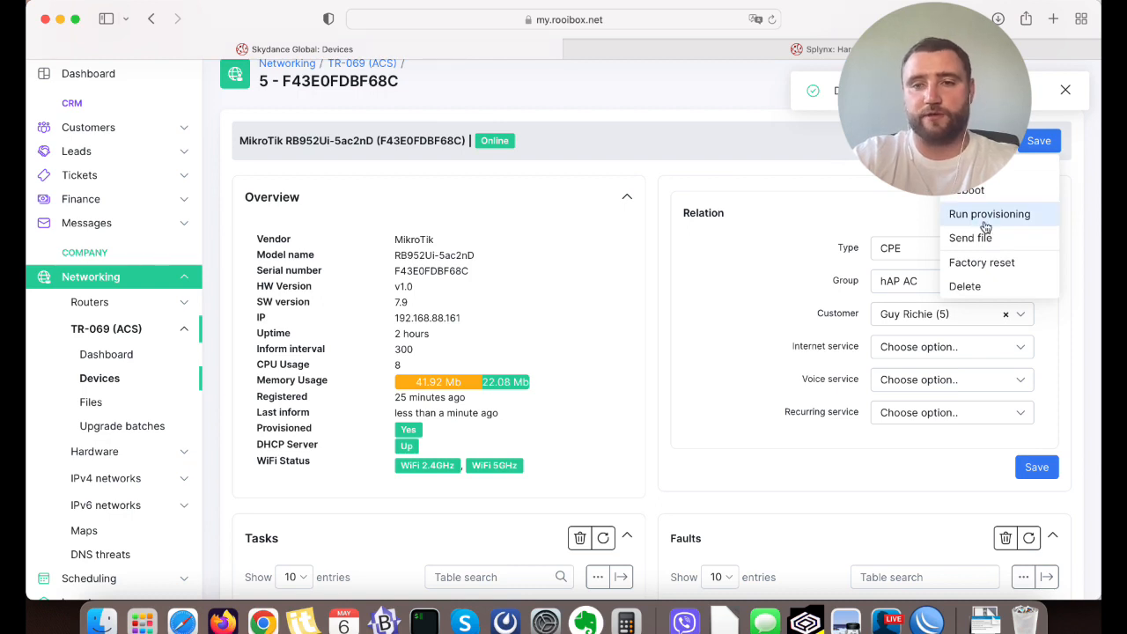
{"action": "left_click", "coordinate": [743, 238]}
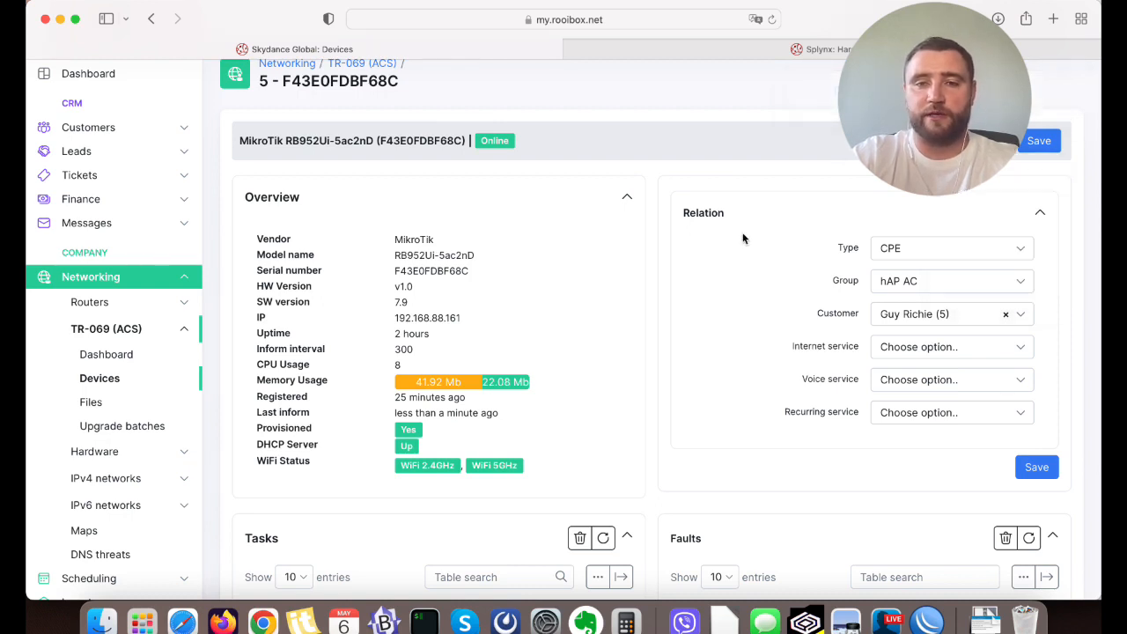
{"action": "scroll", "coordinate": [722, 169], "scroll_direction": "down", "scroll_amount": 2}
{"action": "double_click", "coordinate": [842, 224]}
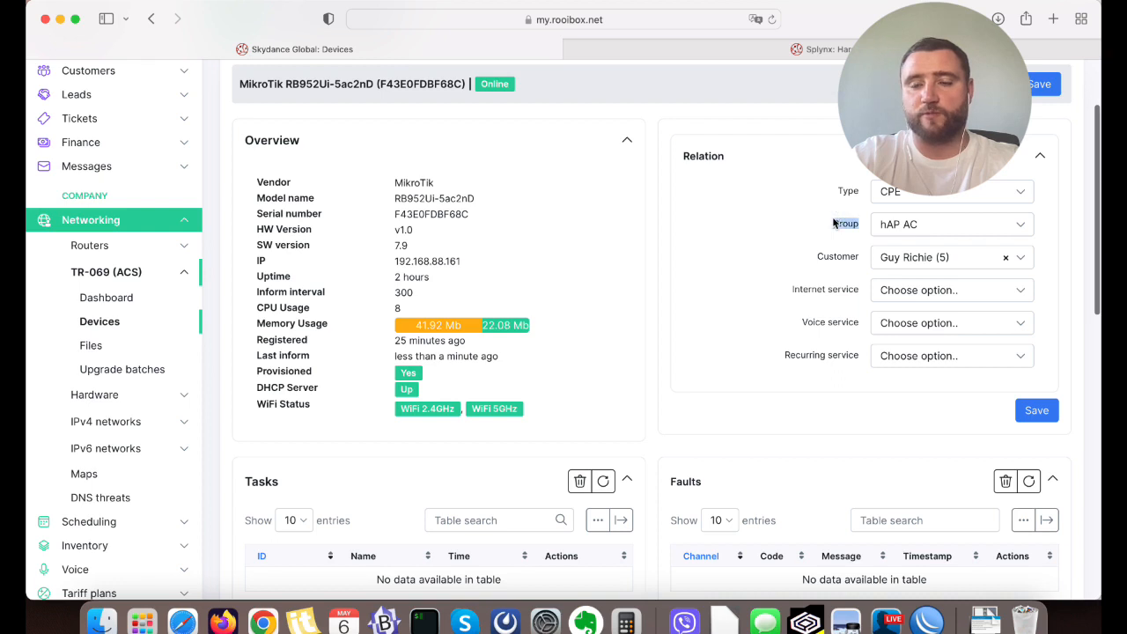
{"action": "left_click", "coordinate": [912, 227]}
{"action": "left_click", "coordinate": [911, 227]}
{"action": "double_click", "coordinate": [845, 227]}
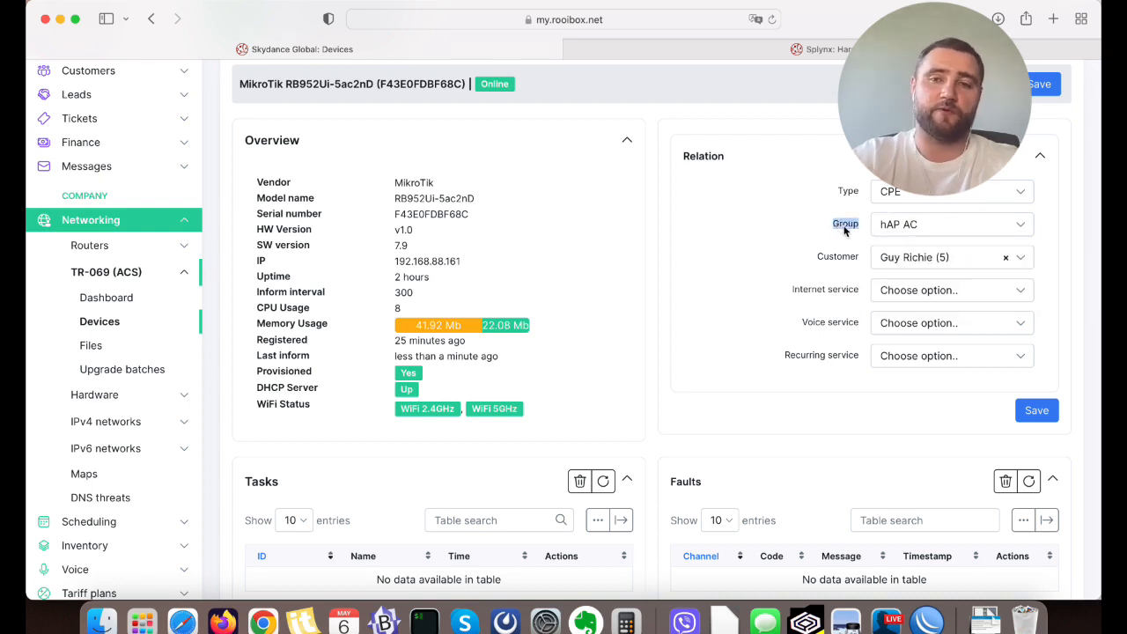
{"action": "scroll", "coordinate": [443, 456], "scroll_direction": "down", "scroll_amount": 5}
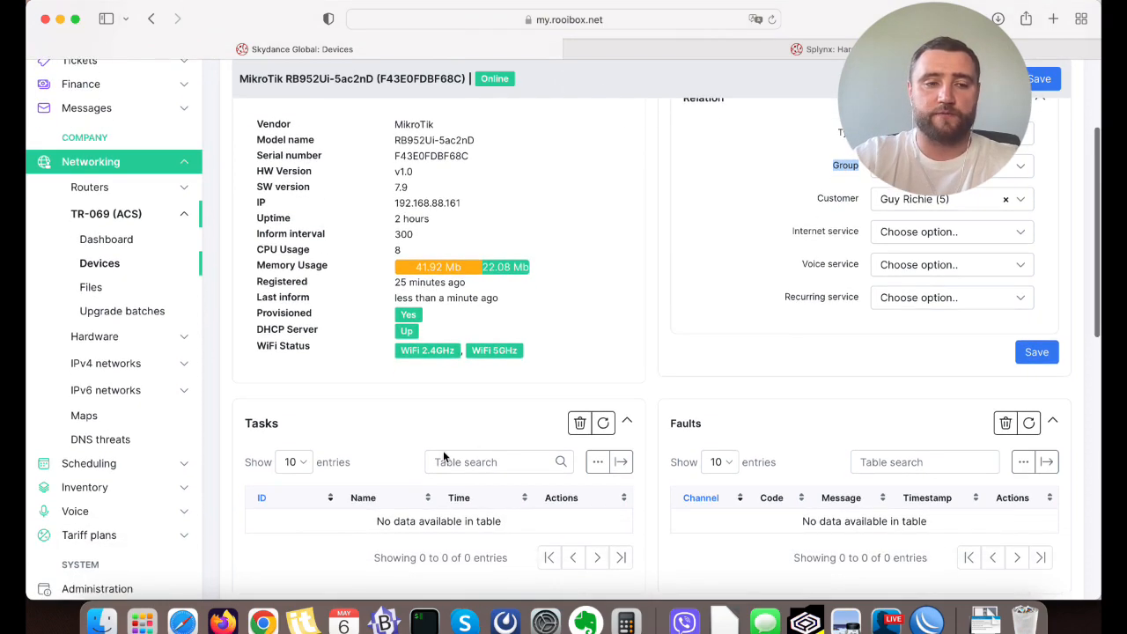
Search the Config page for ACS and open the TR-069 (ACS) settings under Networking.
{"action": "left_click", "coordinate": [117, 471]}
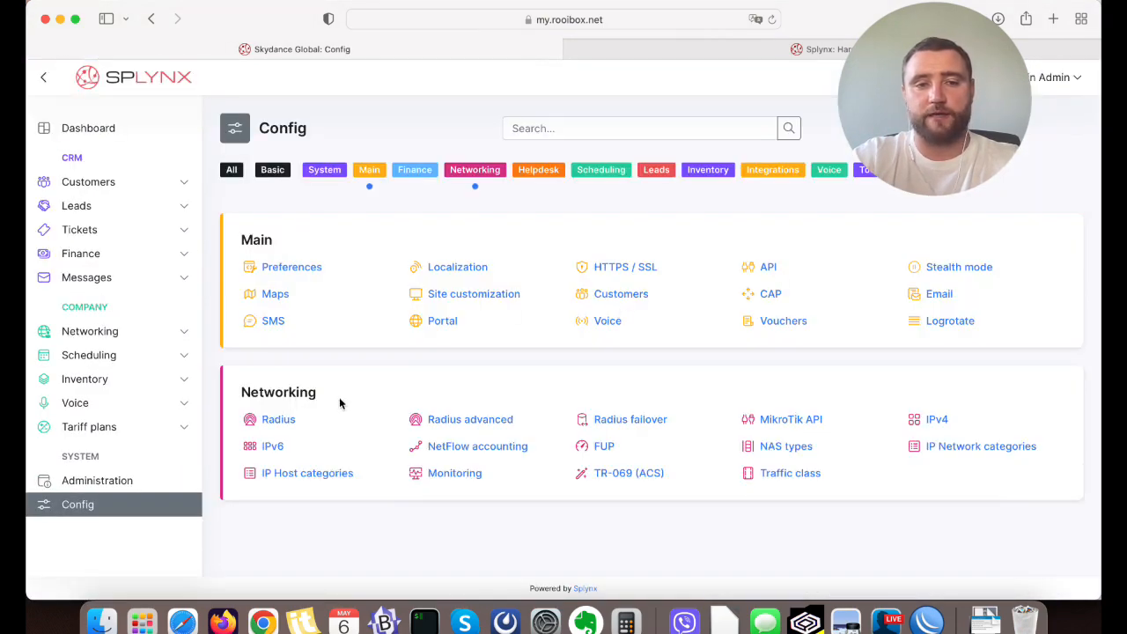
{"action": "left_click", "coordinate": [586, 135]}
{"action": "type", "text": "ACS"}
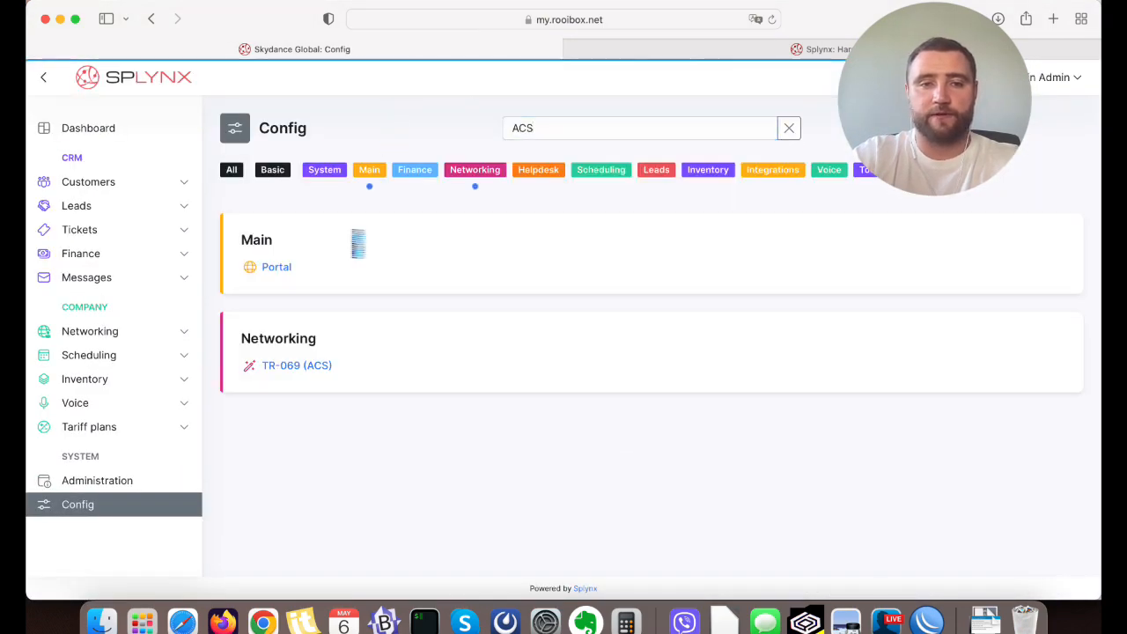
{"action": "left_click", "coordinate": [295, 363]}
{"action": "scroll", "coordinate": [500, 333], "scroll_direction": "down", "scroll_amount": 8}
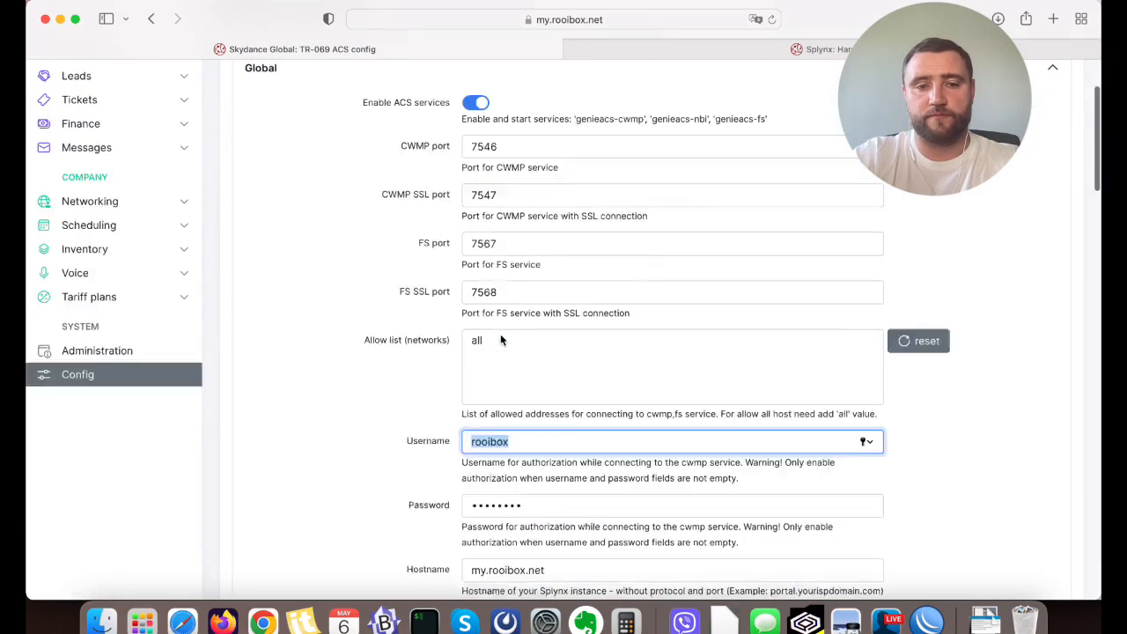
Start a new entry under Groups in the ACS settings, titling it HAP TEST followed by the first name.
{"action": "scroll", "coordinate": [500, 333], "scroll_direction": "down", "scroll_amount": 15}
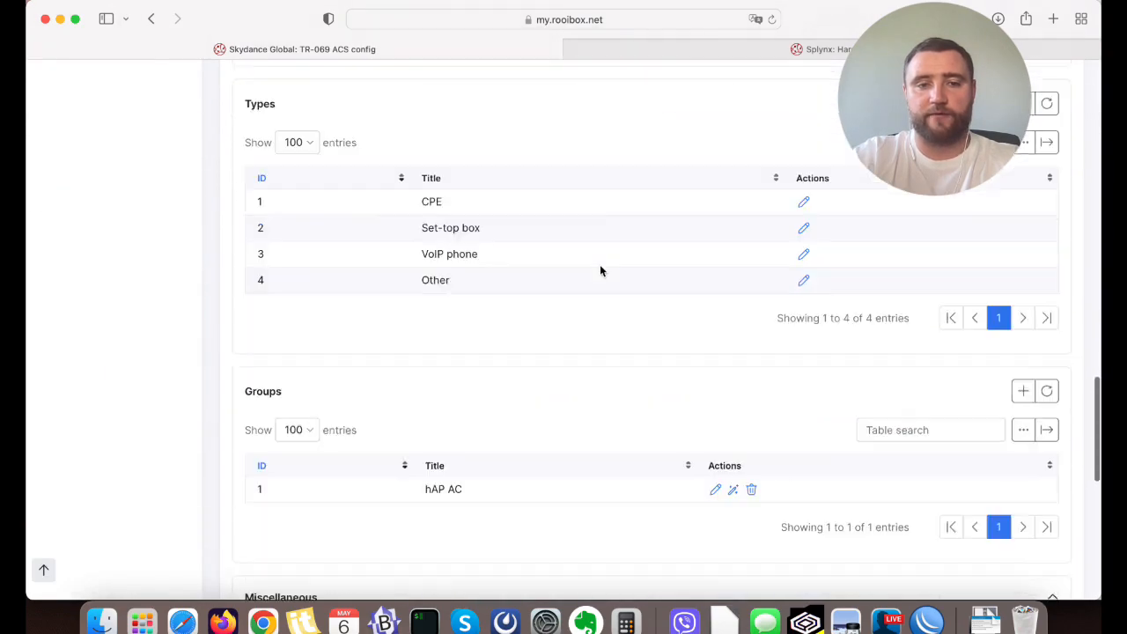
{"action": "left_click_drag", "start_coordinate": [421, 338], "coordinate": [465, 334]}
{"action": "left_click", "coordinate": [465, 335]}
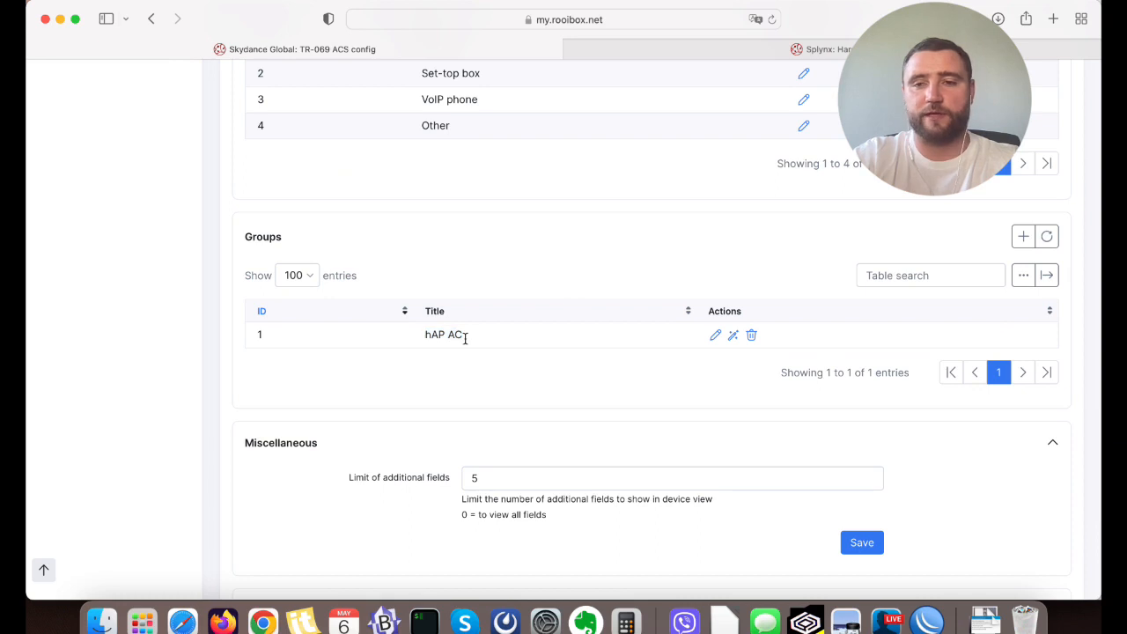
{"action": "left_click", "coordinate": [1022, 238]}
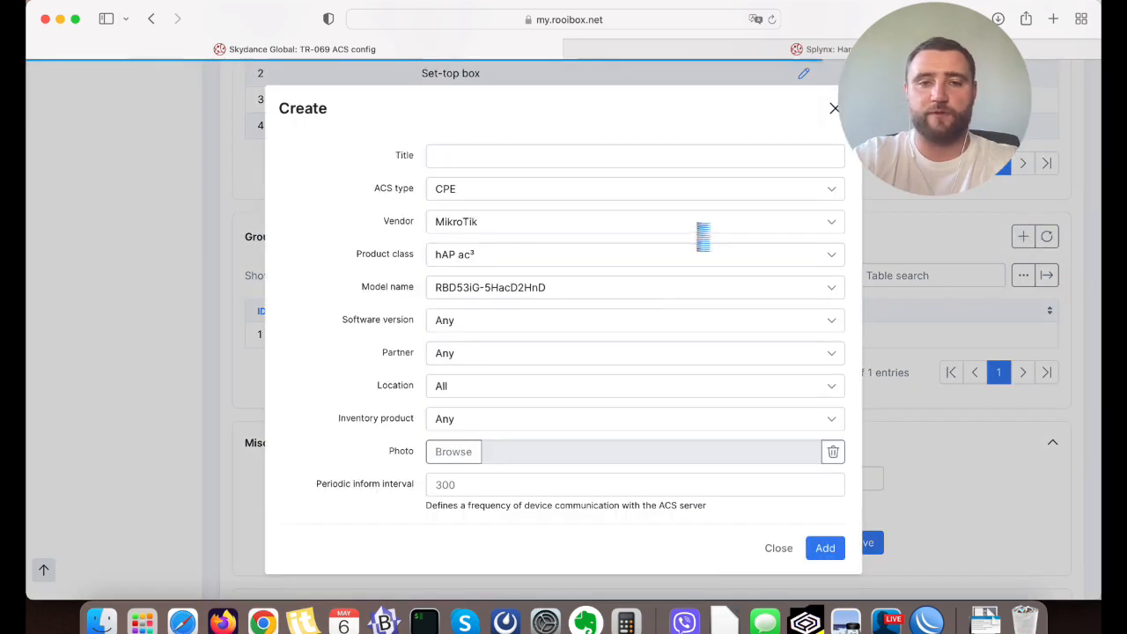
{"action": "left_click", "coordinate": [476, 159]}
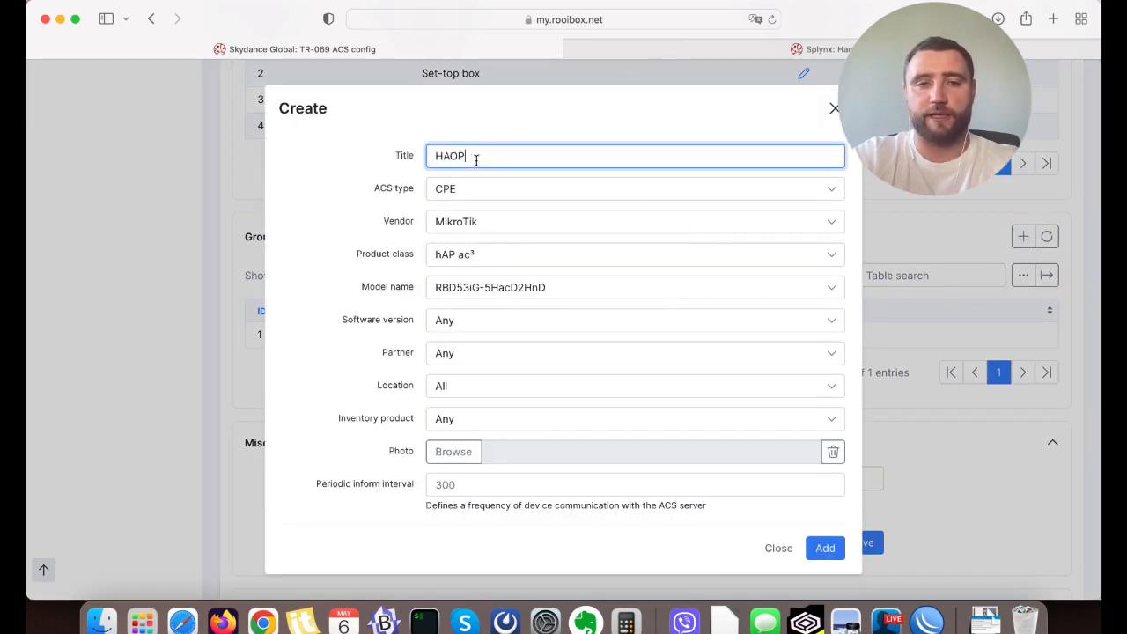
{"action": "type", "text": "HAP TEST ALEX"}
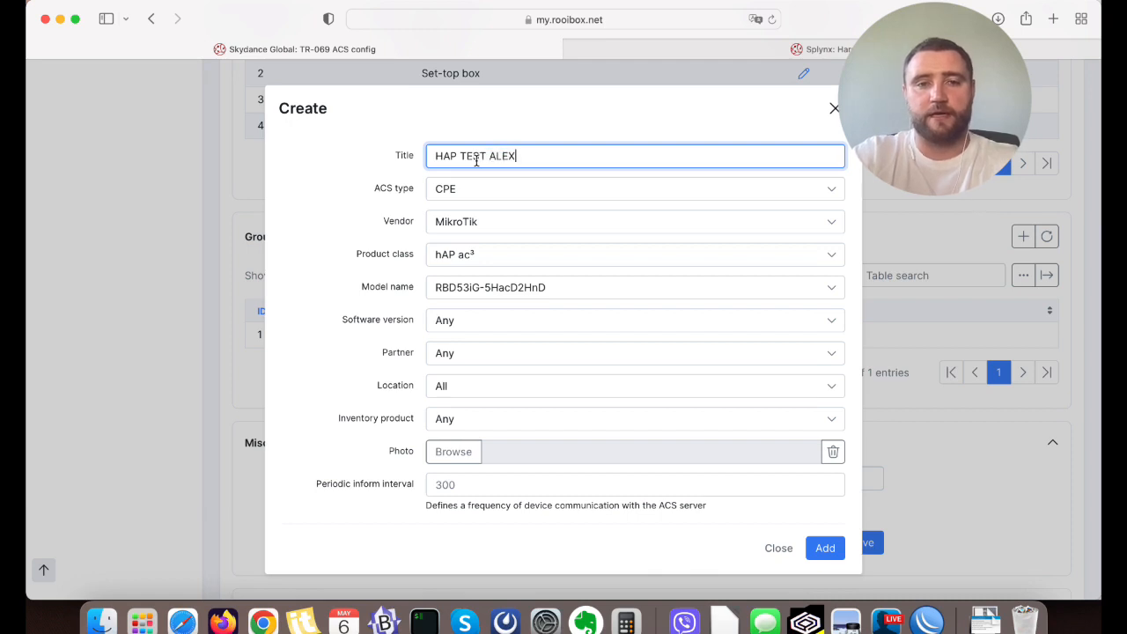
Set the new group's product class to hAP ac lite and its model name to RB952Ui-5ac2nD.
{"action": "left_click", "coordinate": [444, 257]}
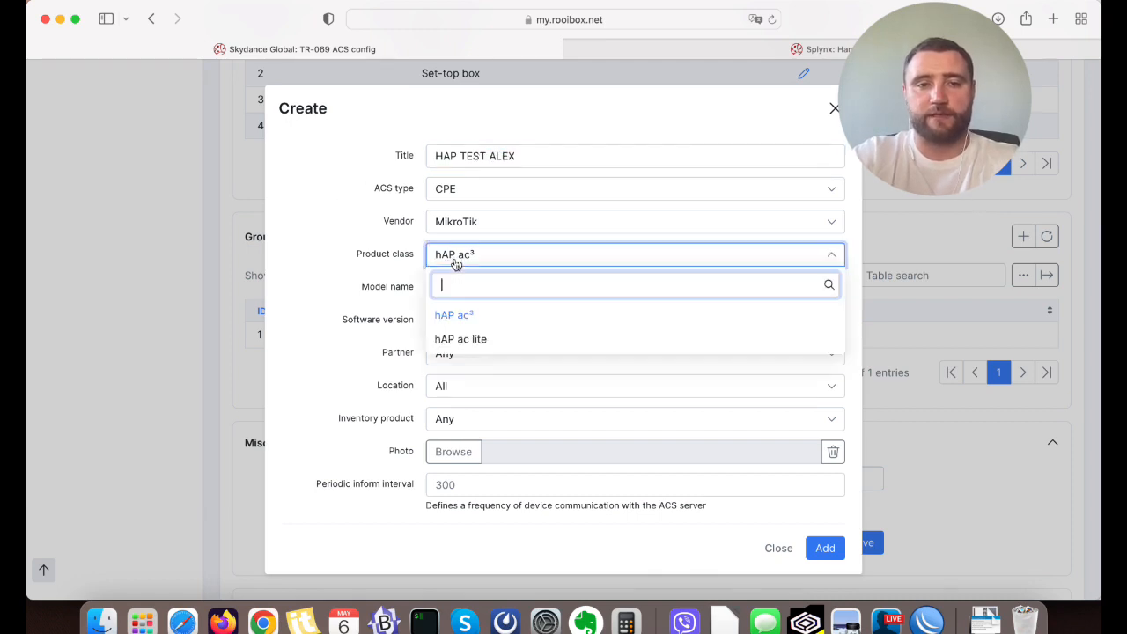
{"action": "left_click", "coordinate": [479, 342]}
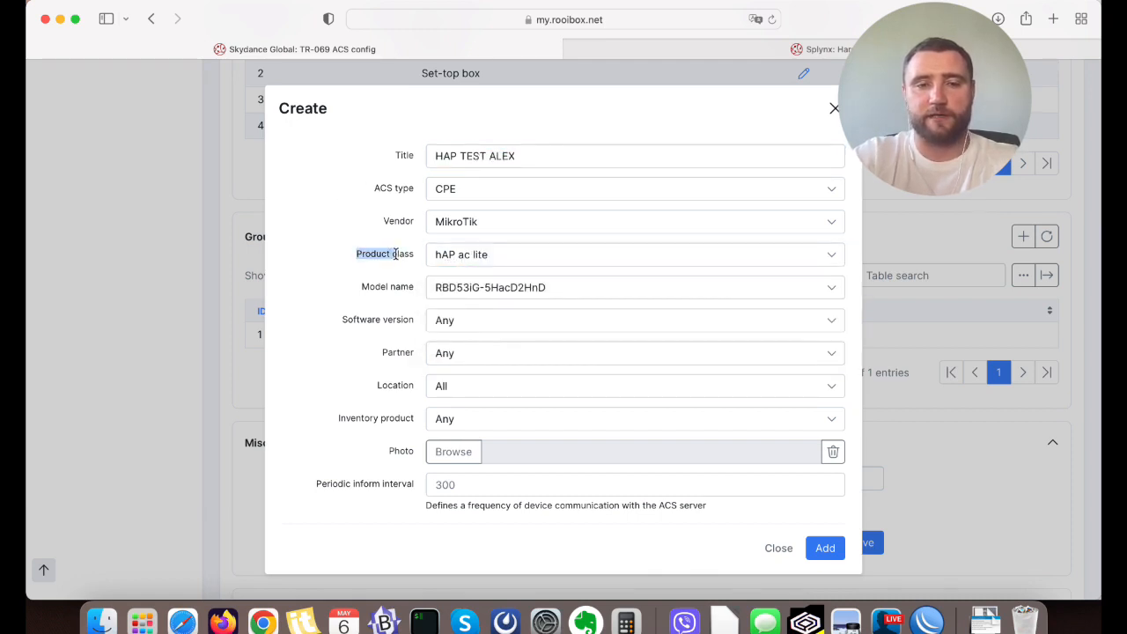
{"action": "left_click", "coordinate": [511, 294]}
{"action": "left_click", "coordinate": [510, 294]}
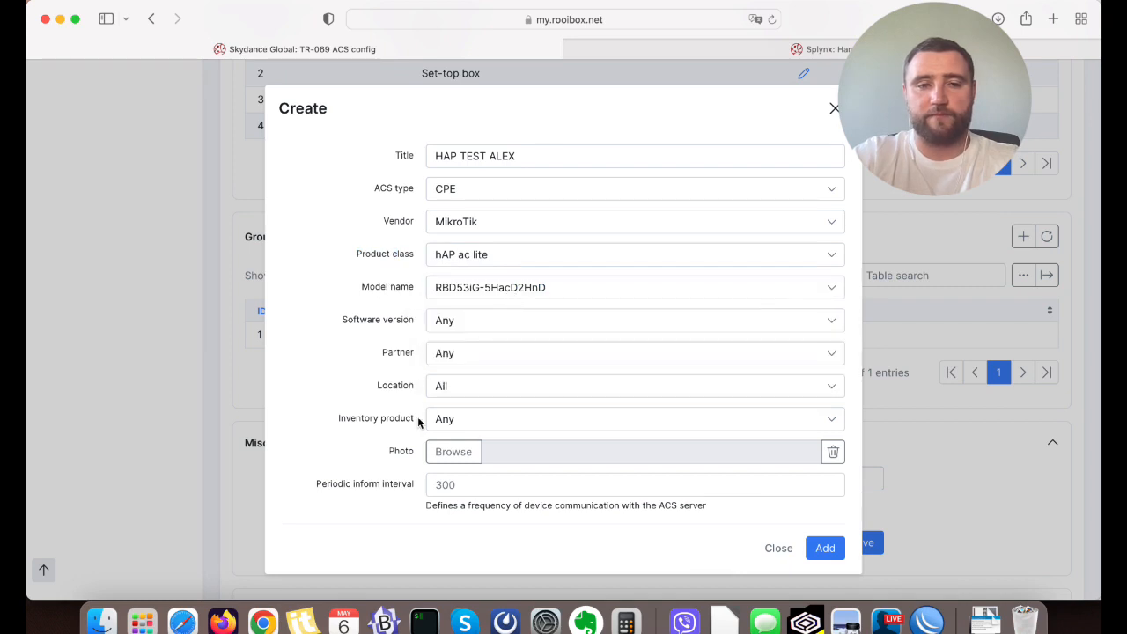
{"action": "left_click", "coordinate": [471, 288]}
{"action": "left_click", "coordinate": [475, 372]}
{"action": "scroll", "coordinate": [385, 331], "scroll_direction": "down", "scroll_amount": 1}
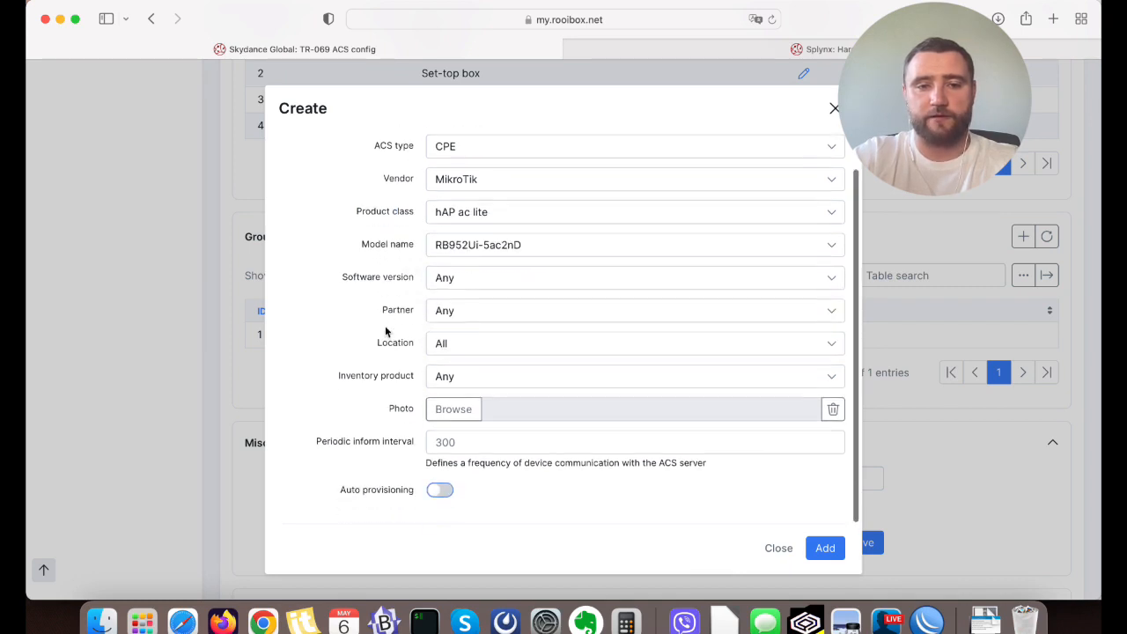
Enable Auto provisioning for the new group and review the Periodic inform interval and Provisioning code fields.
{"action": "left_click_drag", "start_coordinate": [319, 445], "coordinate": [415, 442]}
{"action": "left_click", "coordinate": [414, 442]}
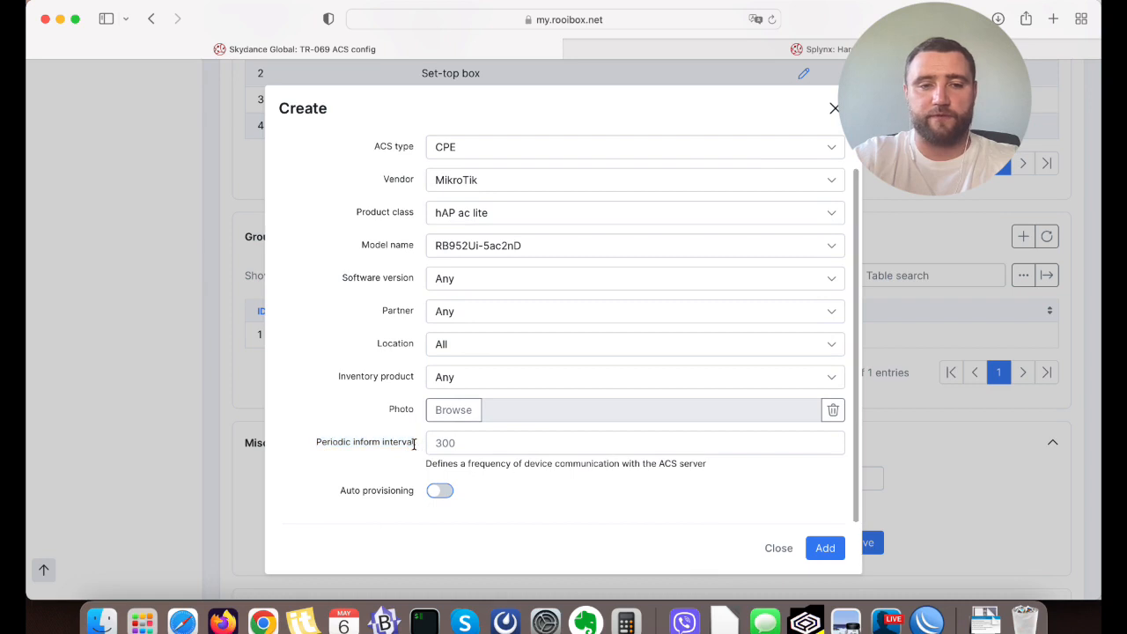
{"action": "double_click", "coordinate": [401, 442]}
{"action": "left_click", "coordinate": [441, 504]}
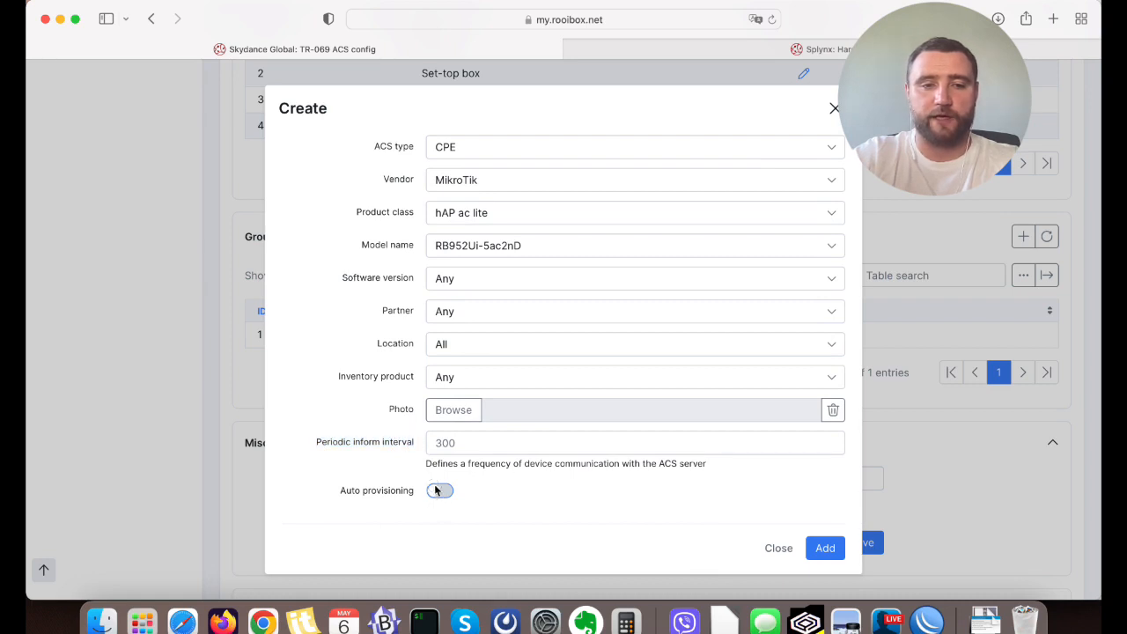
{"action": "left_click", "coordinate": [438, 491]}
{"action": "scroll", "coordinate": [337, 473], "scroll_direction": "down", "scroll_amount": 1}
{"action": "left_click_drag", "start_coordinate": [335, 471], "coordinate": [401, 473]}
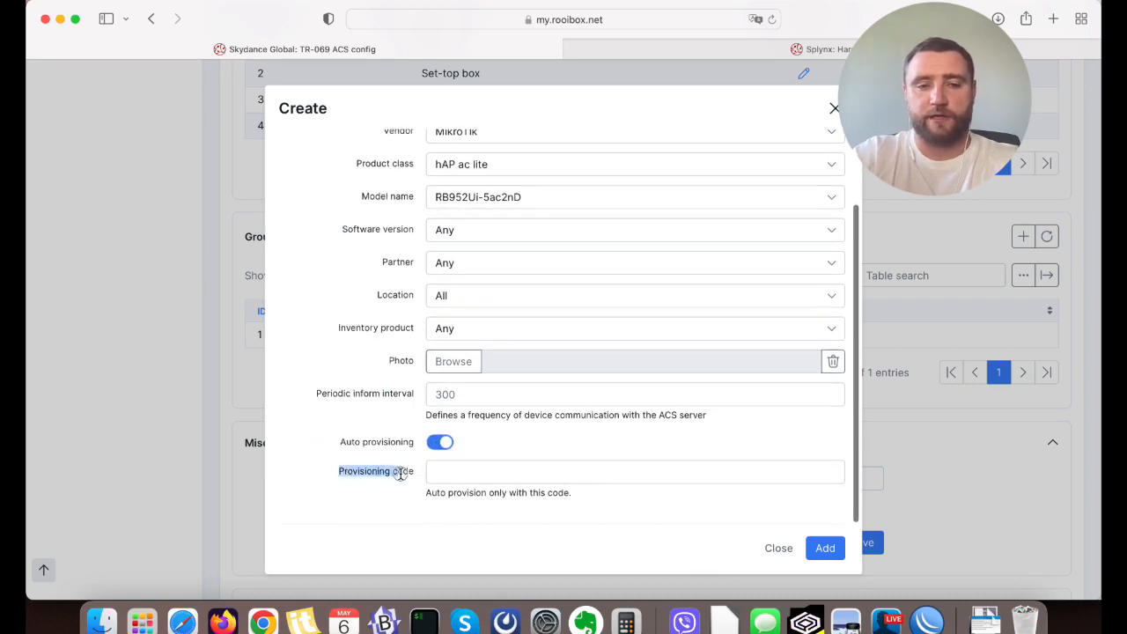
{"action": "left_click", "coordinate": [419, 471]}
{"action": "double_click", "coordinate": [380, 474]}
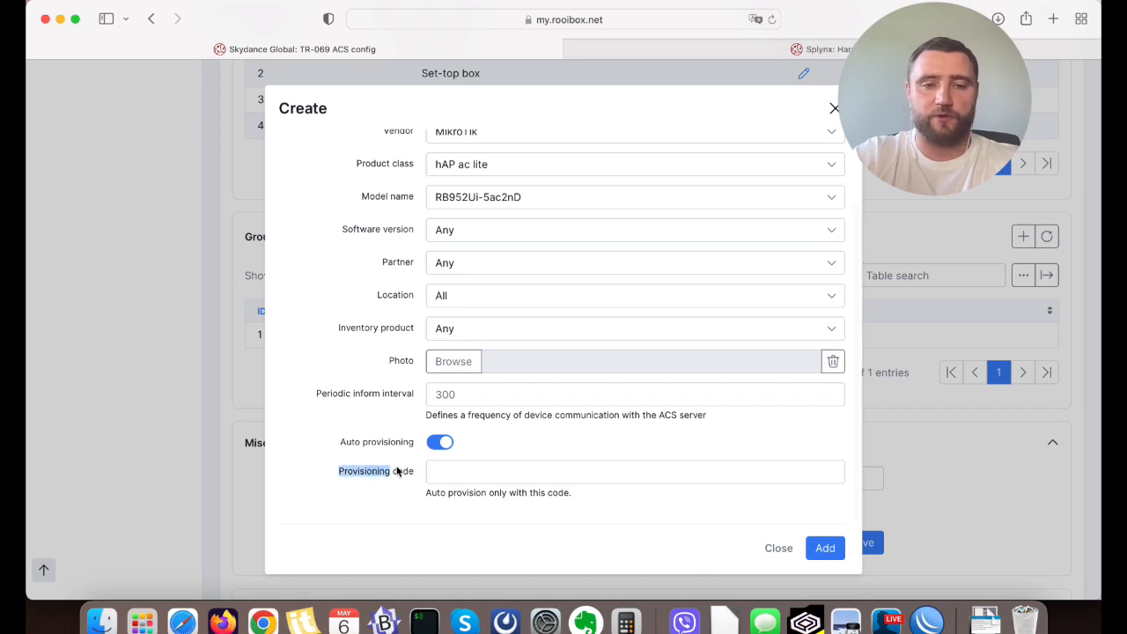
{"action": "double_click", "coordinate": [399, 471]}
{"action": "left_click", "coordinate": [363, 476]}
{"action": "scroll", "coordinate": [364, 477], "scroll_direction": "up", "scroll_amount": 1}
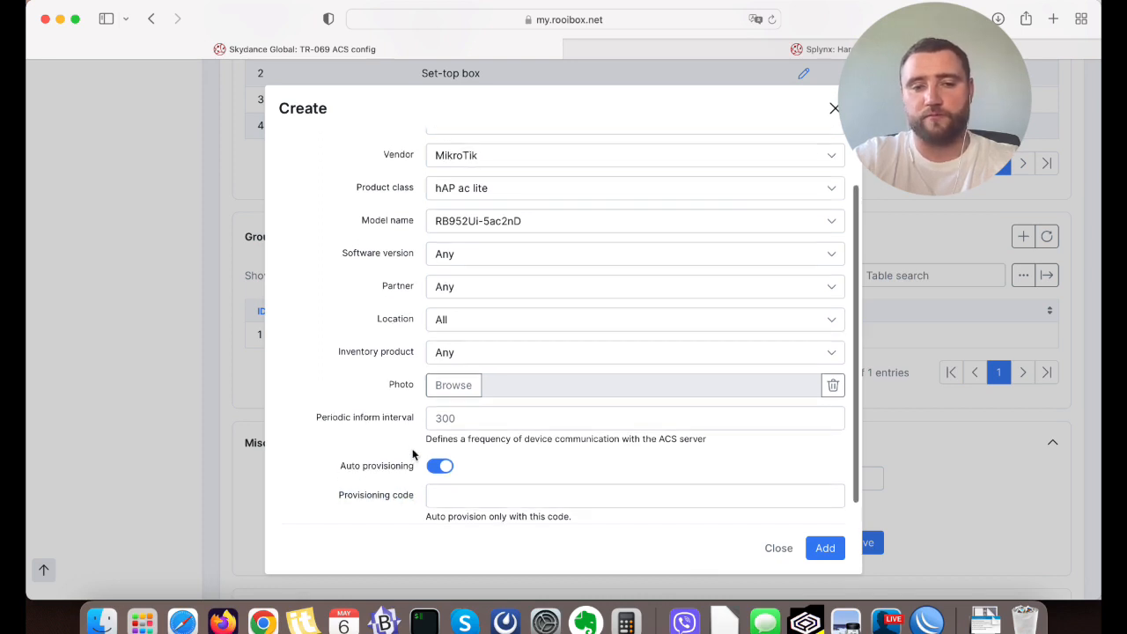
Set the group's periodic inform interval to 300 and add the group.
{"action": "left_click", "coordinate": [460, 418]}
{"action": "type", "text": "30"}
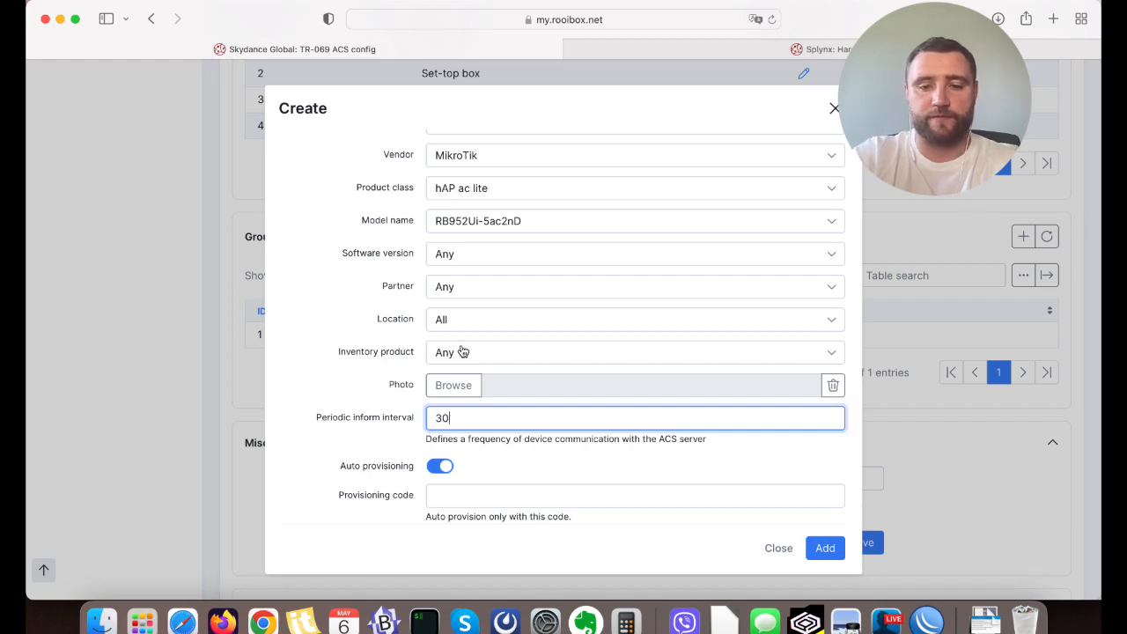
{"action": "type", "text": "300"}
{"action": "left_click", "coordinate": [339, 373]}
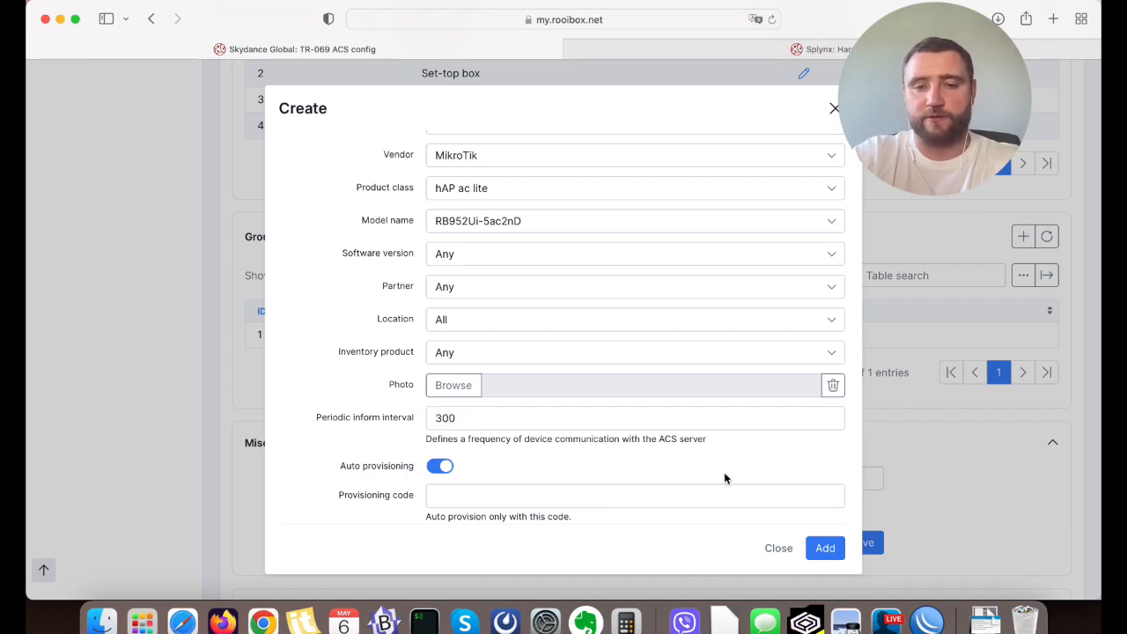
{"action": "left_click", "coordinate": [825, 547]}
Try to load configs from a device in the new HAP TEST group's provision flow, using the one-device option with manual insert of parameters.
{"action": "scroll", "coordinate": [784, 441], "scroll_direction": "down", "scroll_amount": 1}
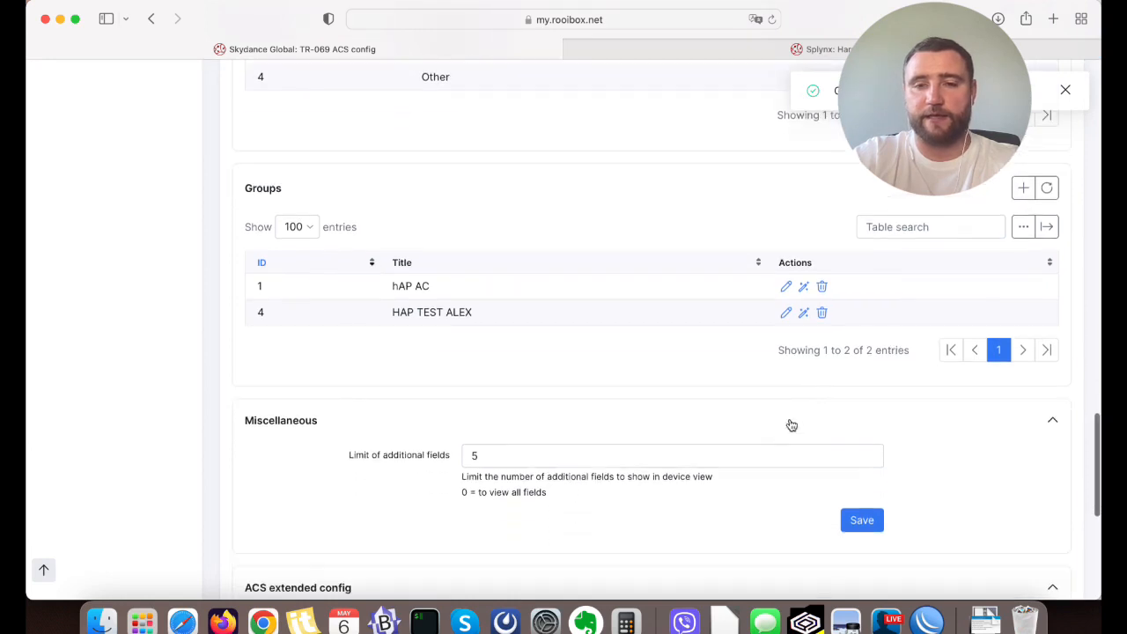
{"action": "left_click", "coordinate": [804, 312]}
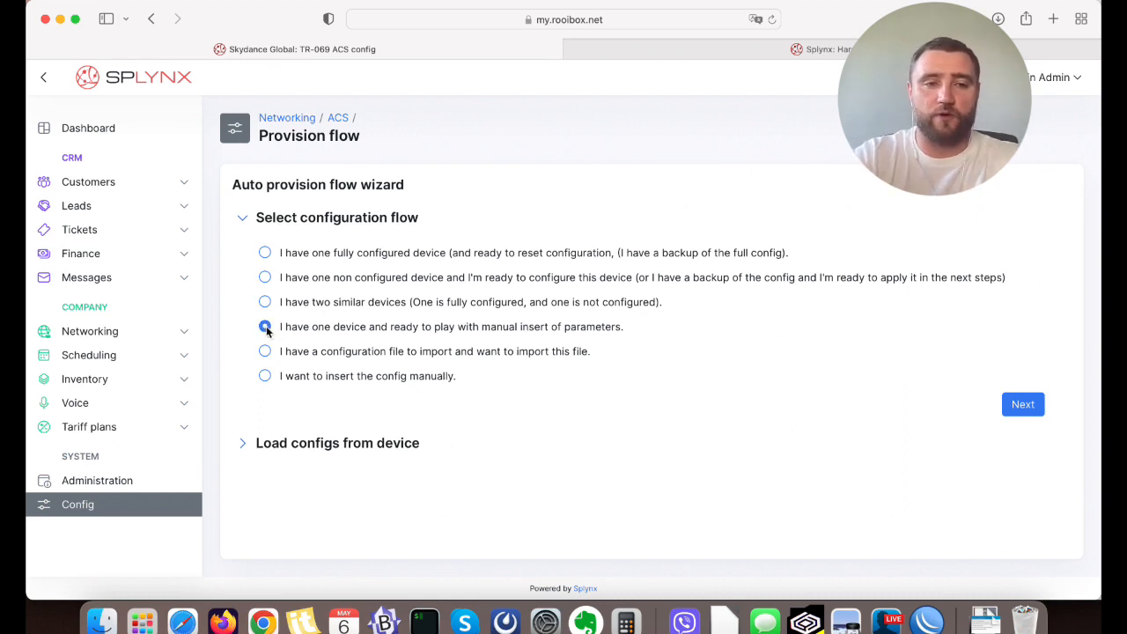
{"action": "left_click_drag", "start_coordinate": [282, 331], "coordinate": [634, 331]}
{"action": "left_click", "coordinate": [636, 333]}
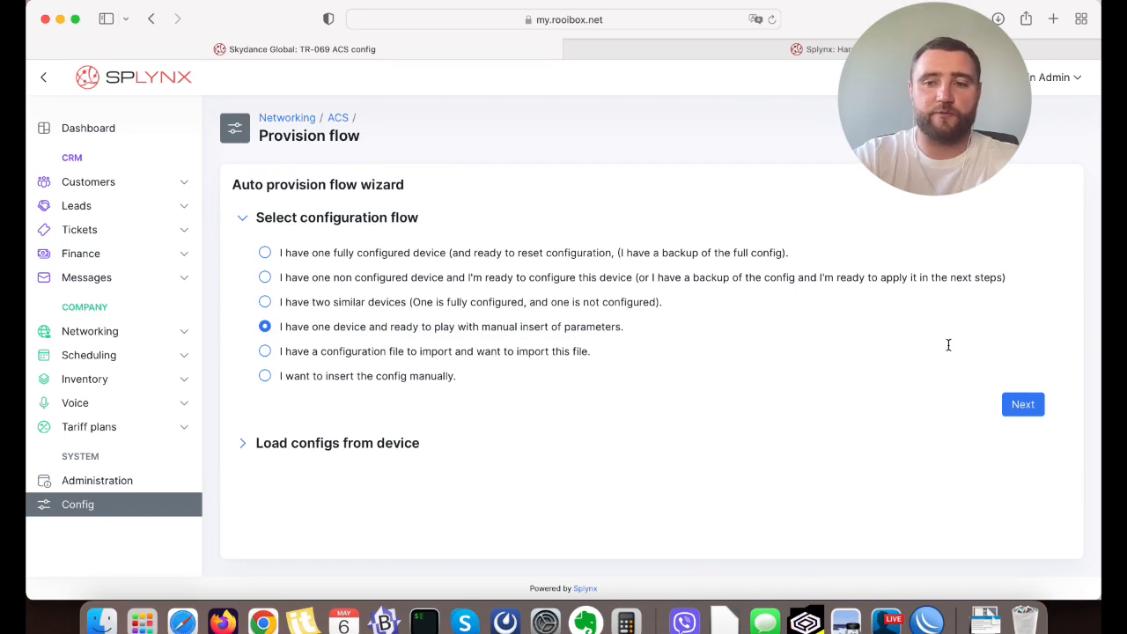
{"action": "left_click", "coordinate": [1021, 404]}
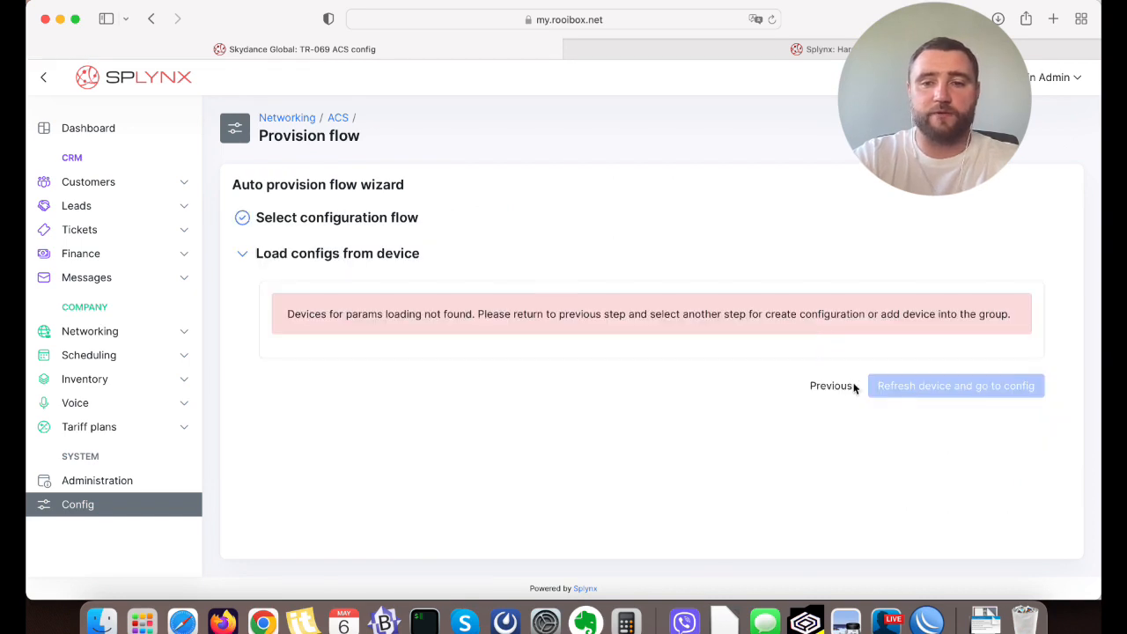
{"action": "left_click", "coordinate": [852, 387]}
{"action": "left_click", "coordinate": [1021, 406]}
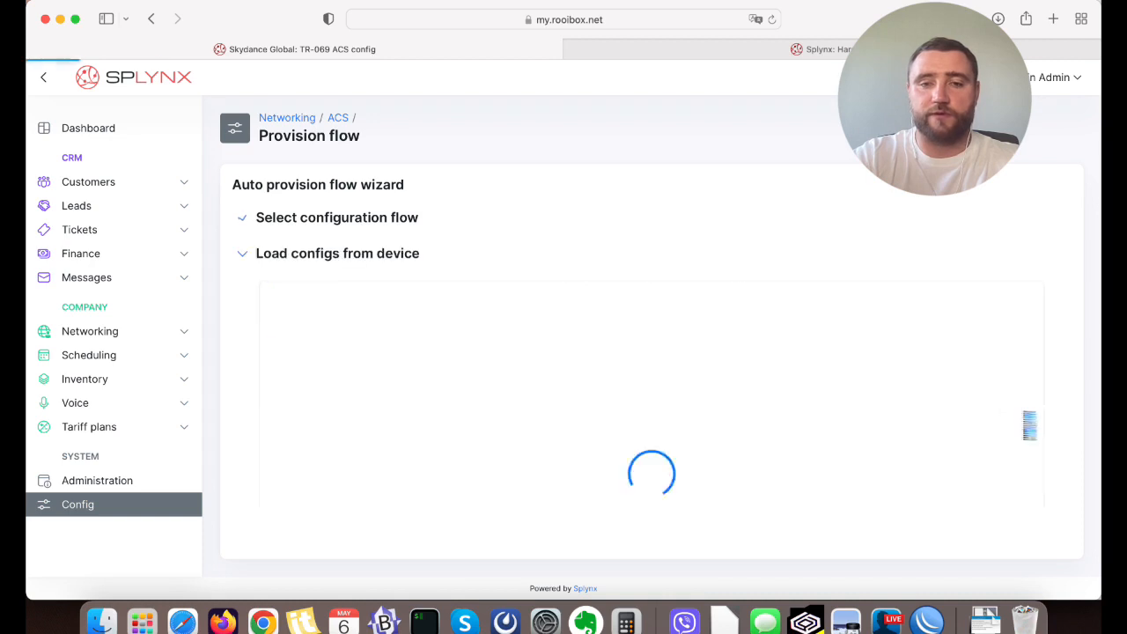
{"action": "left_click_drag", "start_coordinate": [280, 315], "coordinate": [526, 343]}
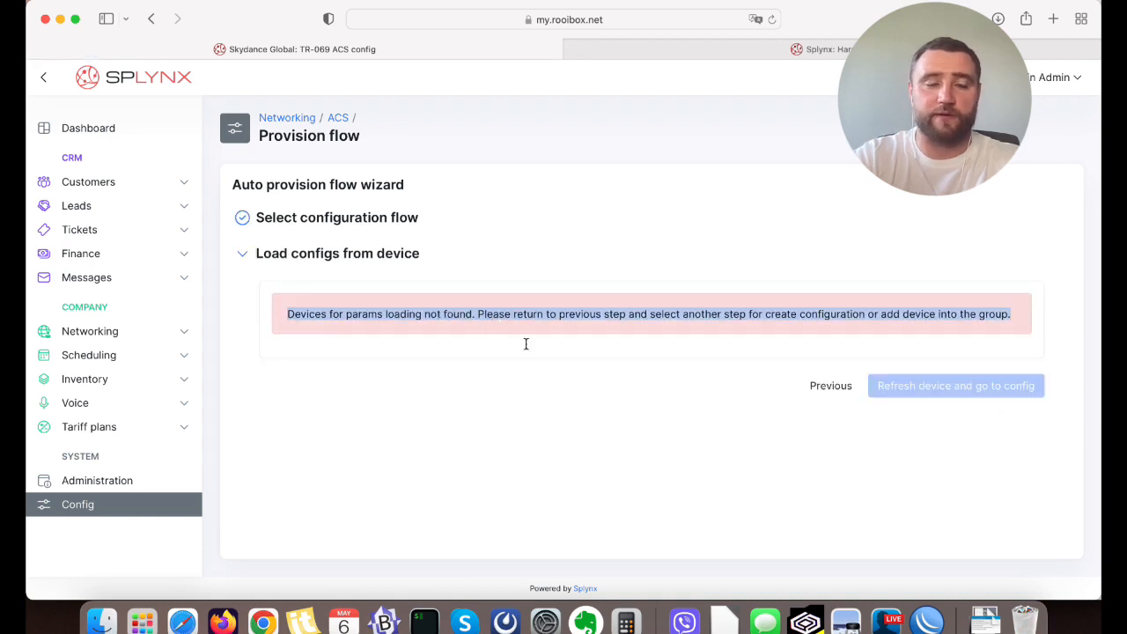
Open the RB952Ui-5ac2nD device from the TR-069 (ACS) Devices list, change its group to the new HAP TEST group, and save.
{"action": "left_click", "coordinate": [119, 182]}
{"action": "left_click", "coordinate": [118, 182]}
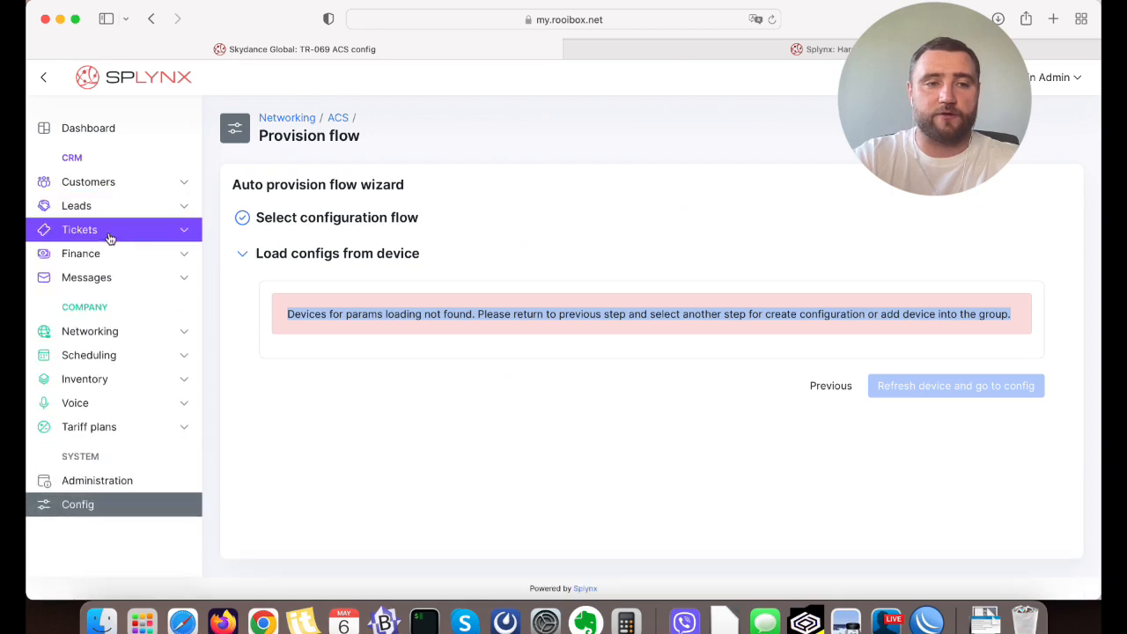
{"action": "left_click", "coordinate": [104, 332]}
{"action": "left_click", "coordinate": [107, 384]}
{"action": "left_click", "coordinate": [108, 434]}
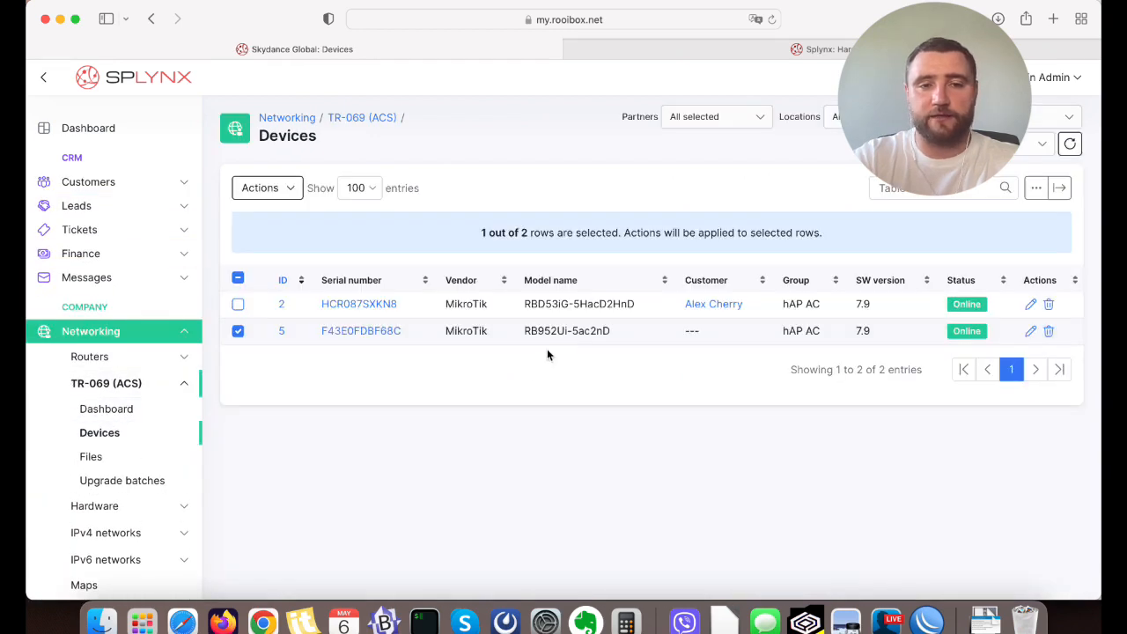
{"action": "left_click", "coordinate": [384, 332]}
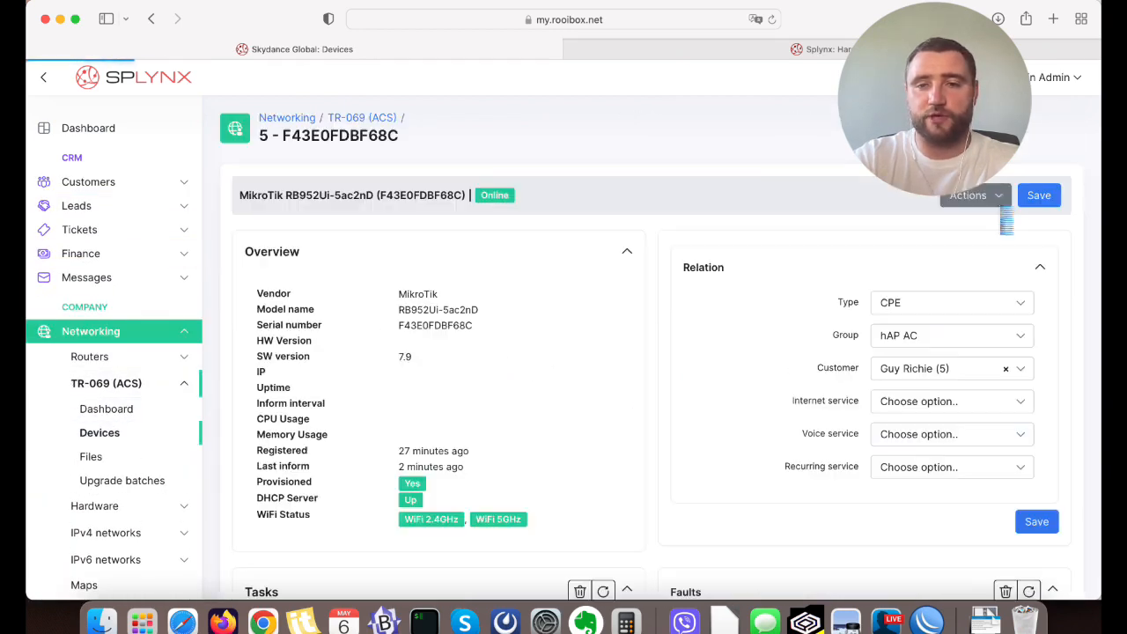
{"action": "left_click", "coordinate": [935, 336]}
{"action": "left_click", "coordinate": [916, 420]}
{"action": "scroll", "coordinate": [756, 387], "scroll_direction": "down", "scroll_amount": 5}
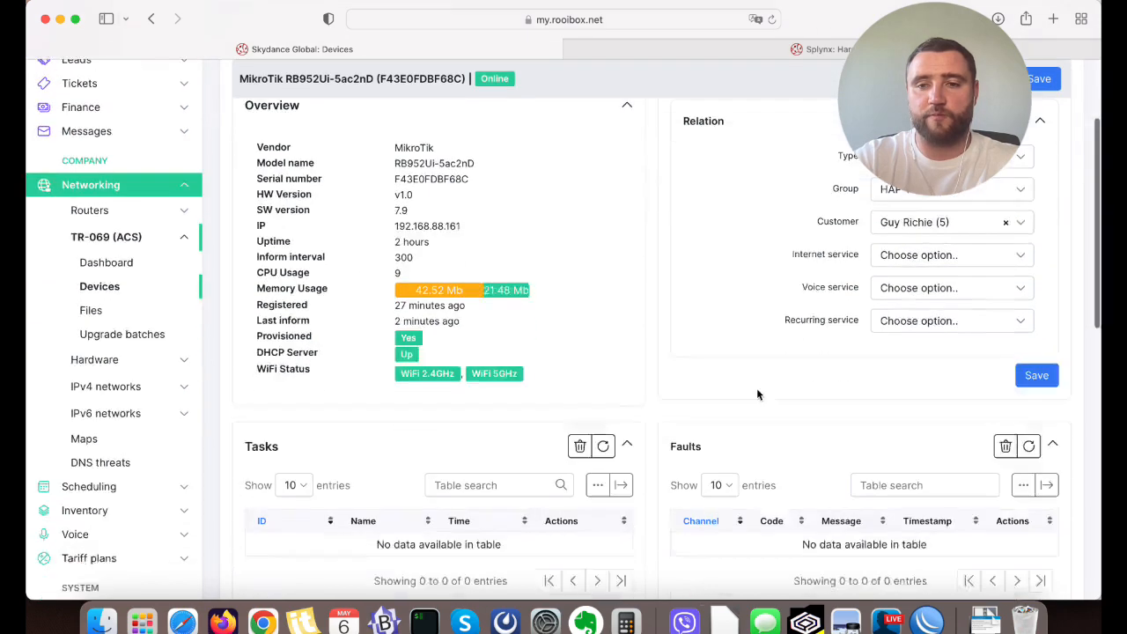
Search the Config page for ACS, open the TR-069 (ACS) settings, and launch the HAP TEST group's provision flow wizard.
{"action": "left_click", "coordinate": [44, 533]}
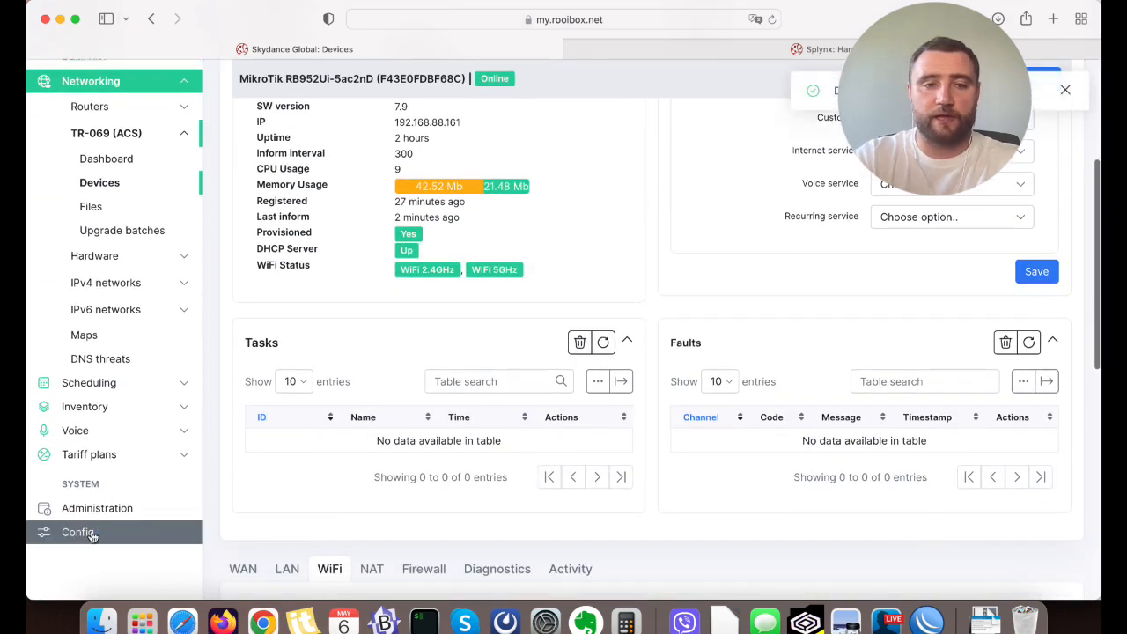
{"action": "left_click", "coordinate": [533, 130]}
{"action": "type", "text": "ACS"}
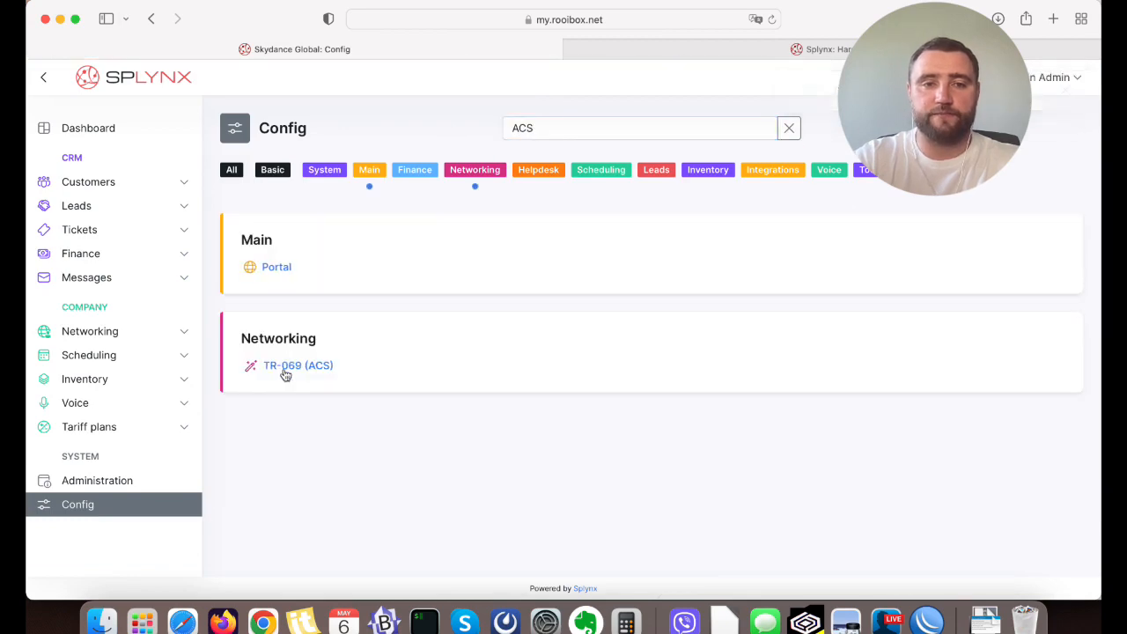
{"action": "left_click", "coordinate": [284, 374]}
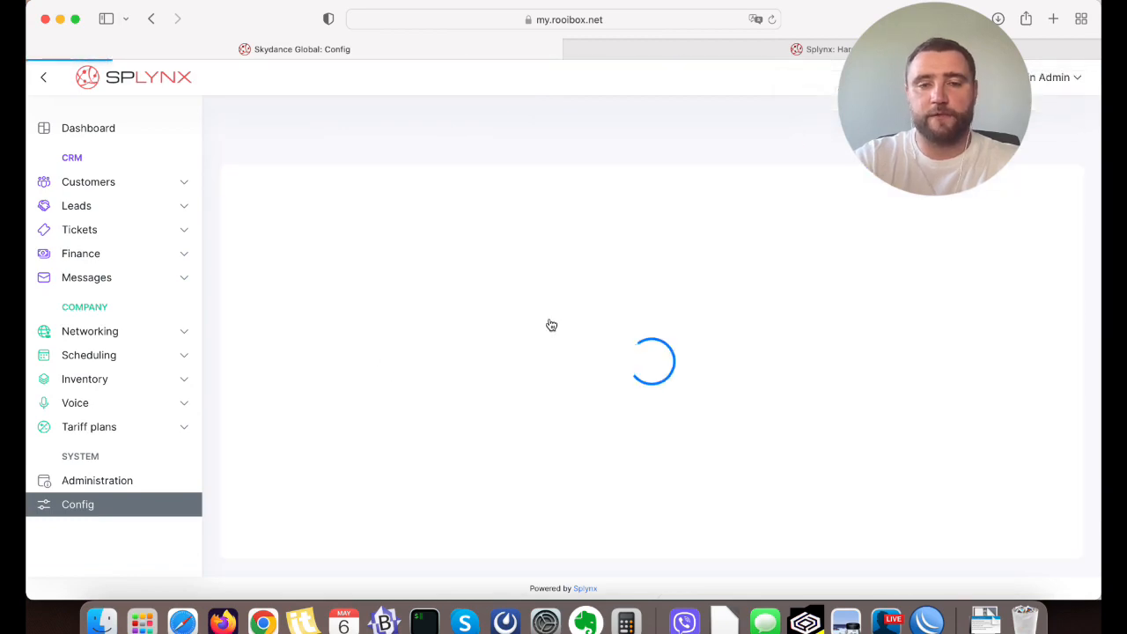
{"action": "scroll", "coordinate": [549, 322], "scroll_direction": "down", "scroll_amount": 15}
{"action": "scroll", "coordinate": [549, 319], "scroll_direction": "down", "scroll_amount": 10}
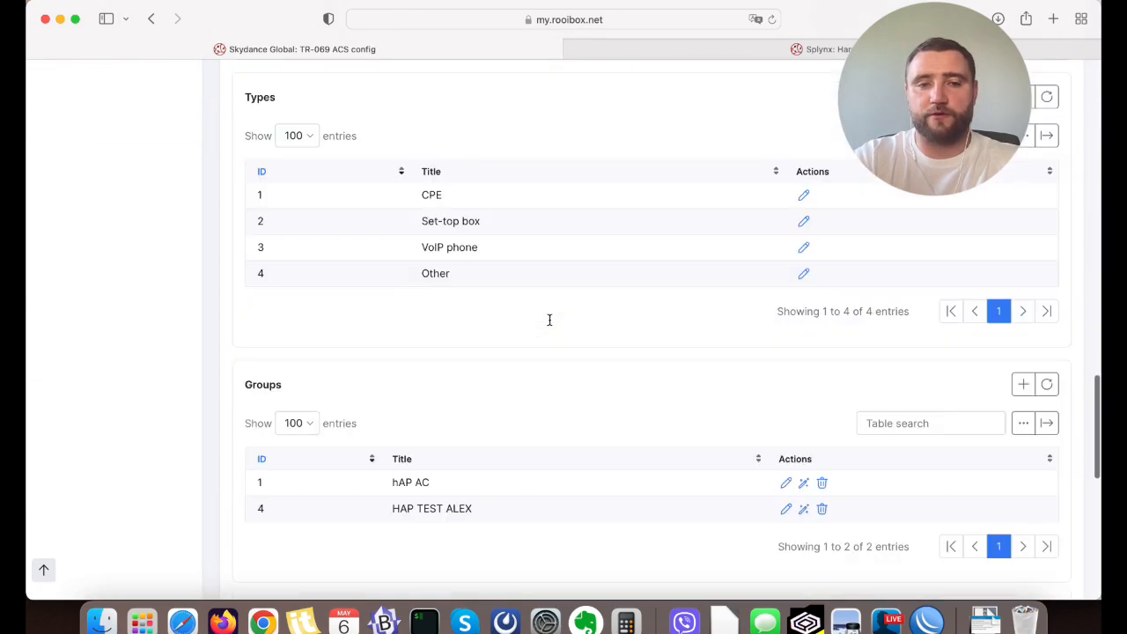
{"action": "left_click", "coordinate": [804, 164]}
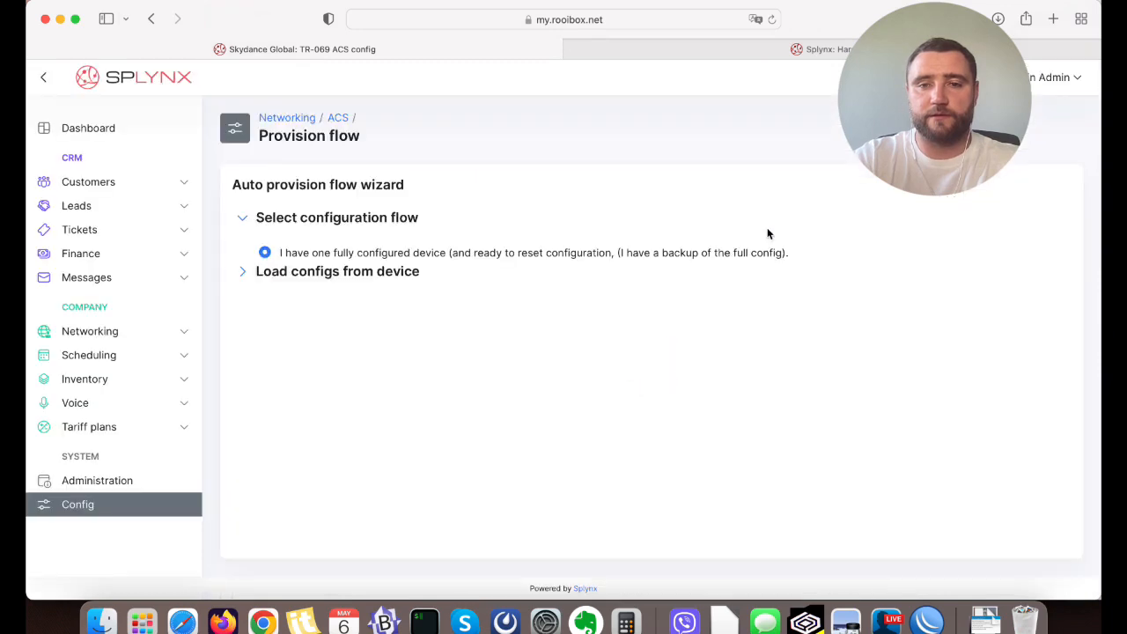
Choose the one-device flow with manual insert of parameters, select device F43E0FDBF68C, refresh it, and continue to the provisioning config.
{"action": "left_click", "coordinate": [390, 328]}
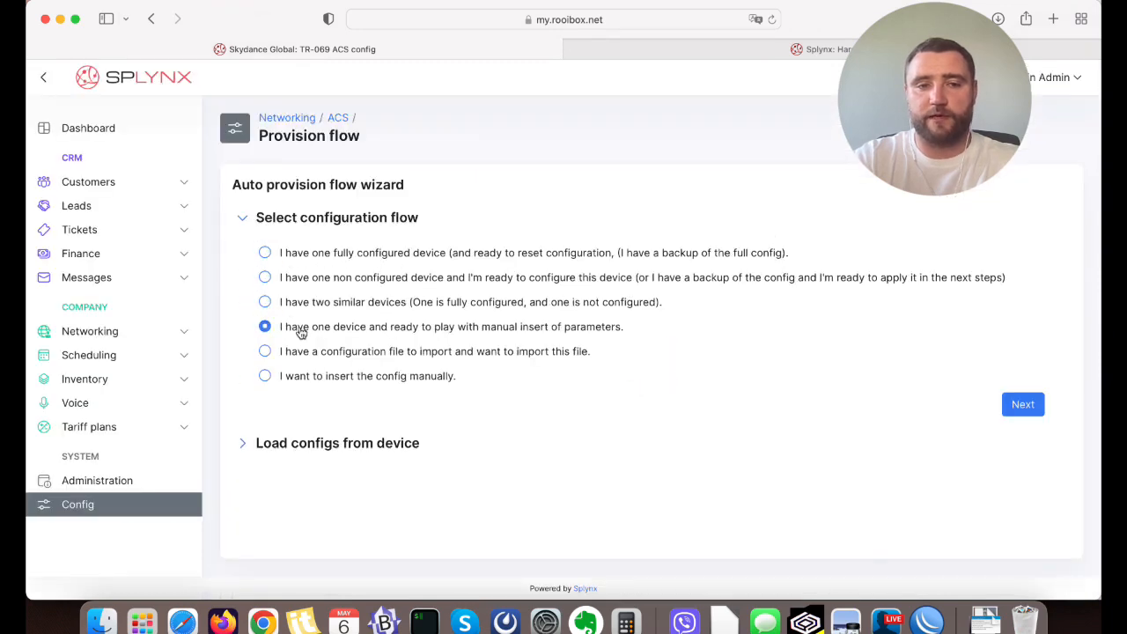
{"action": "left_click", "coordinate": [1021, 404]}
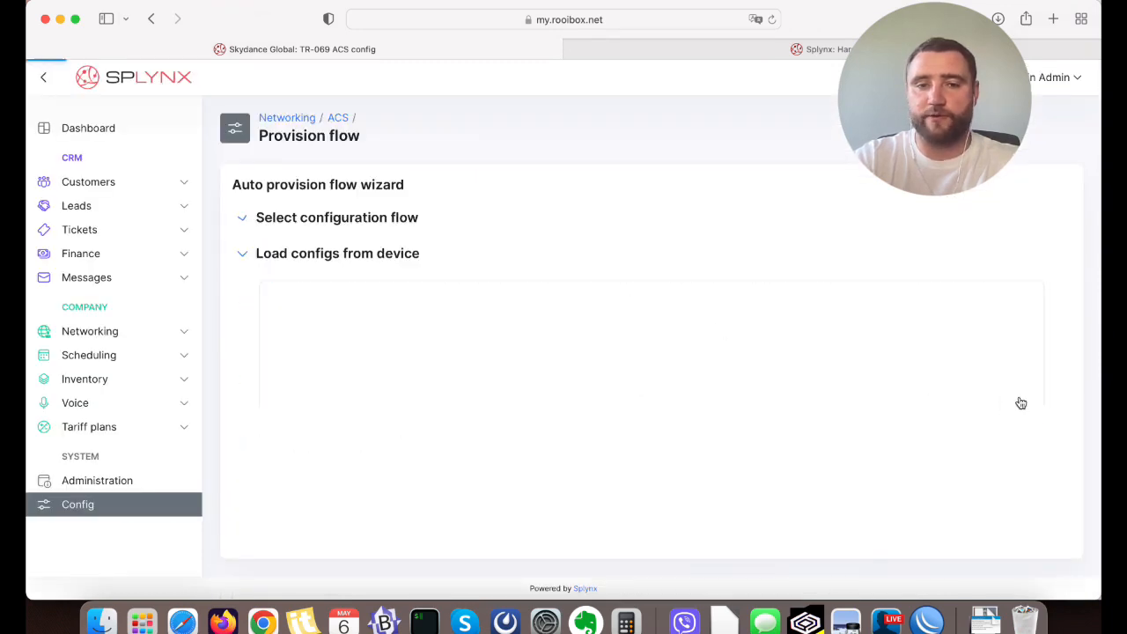
{"action": "left_click", "coordinate": [593, 303]}
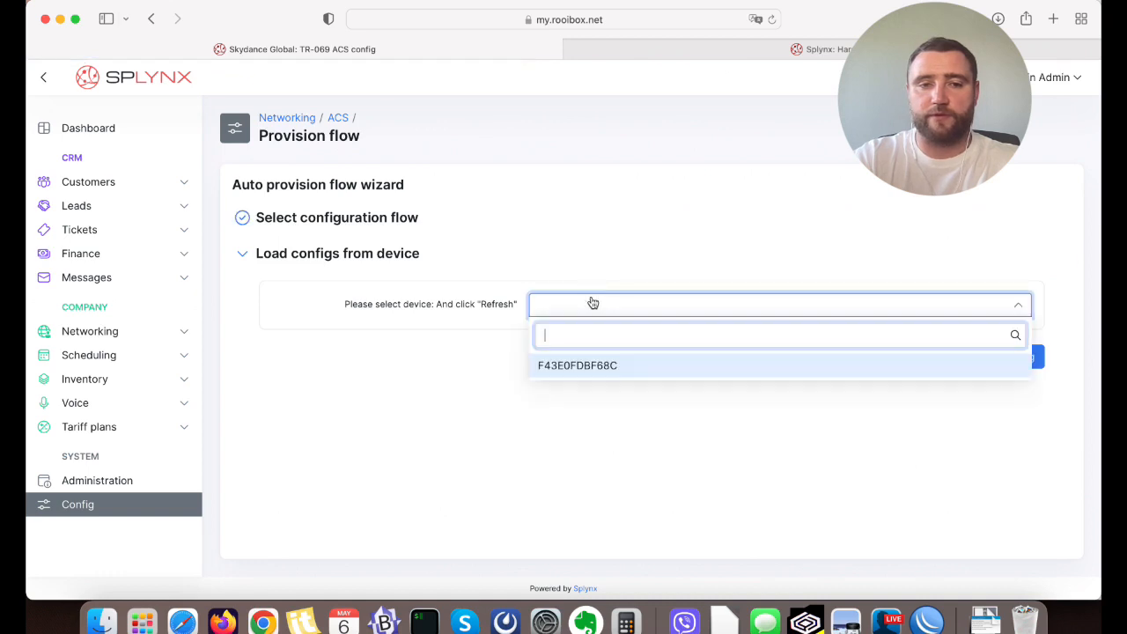
{"action": "left_click", "coordinate": [595, 368]}
{"action": "left_click", "coordinate": [971, 370]}
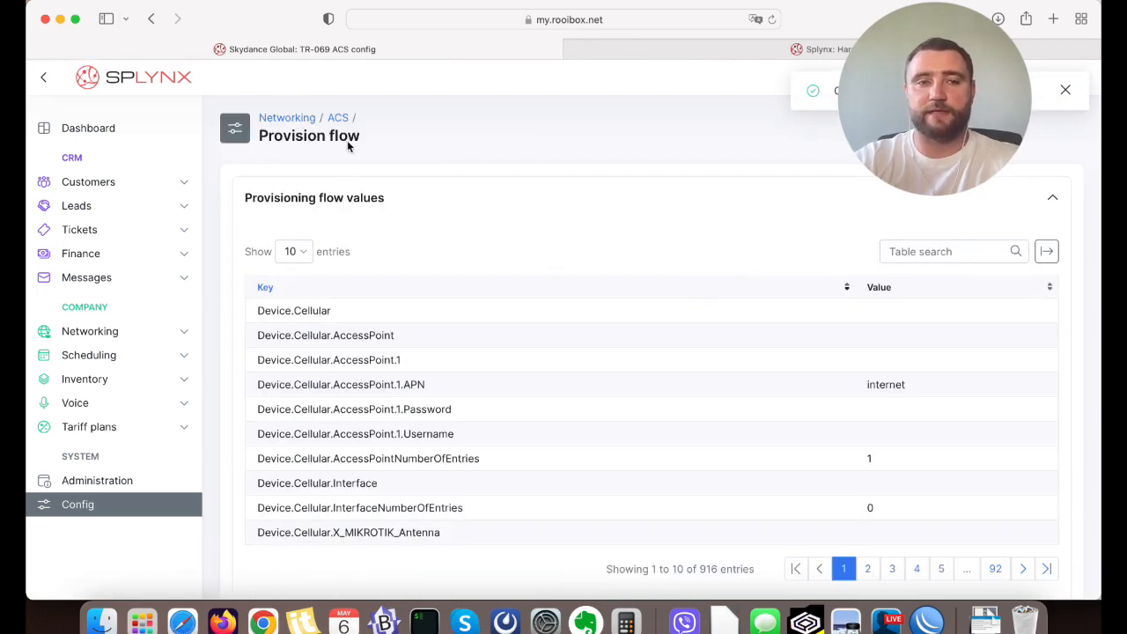
Look through the provisioning flow values and the parameters loaded from the device, from the Device.Cellular objects to Device.DHCPv4.Server.Pool.1.
{"action": "scroll", "coordinate": [441, 291], "scroll_direction": "down", "scroll_amount": 10}
{"action": "scroll", "coordinate": [440, 291], "scroll_direction": "up", "scroll_amount": 5}
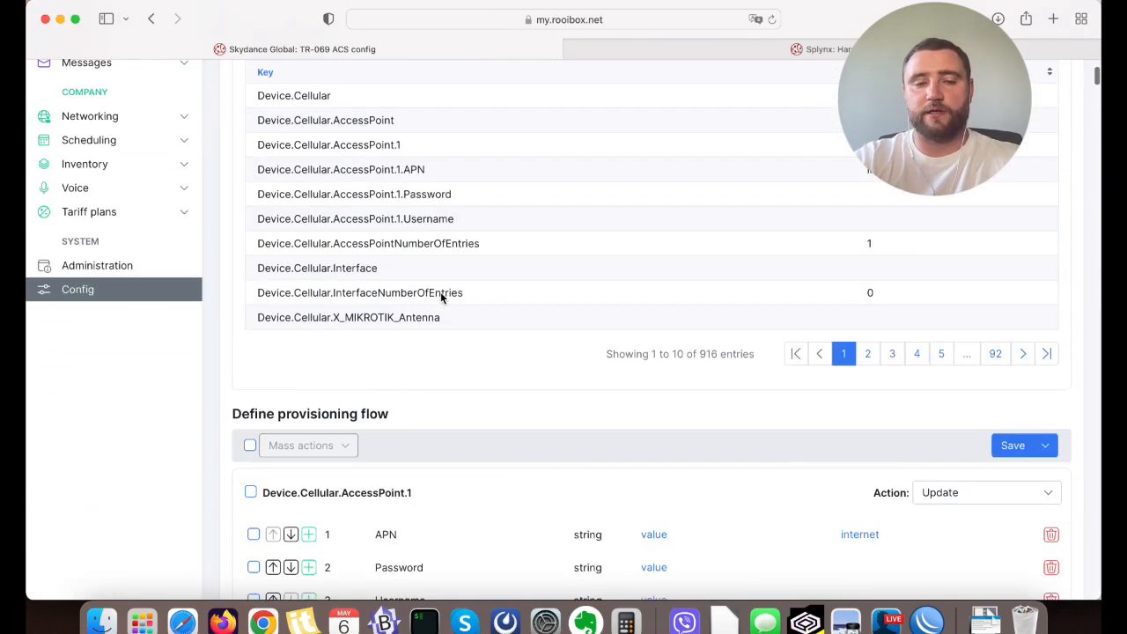
{"action": "scroll", "coordinate": [264, 379], "scroll_direction": "down", "scroll_amount": 2}
{"action": "mouse_move", "coordinate": [233, 339]}
{"action": "left_mouse_down"}
{"action": "mouse_move", "coordinate": [386, 343]}
{"action": "mouse_move", "coordinate": [233, 341]}
{"action": "left_mouse_up"}
{"action": "left_click", "coordinate": [233, 340]}
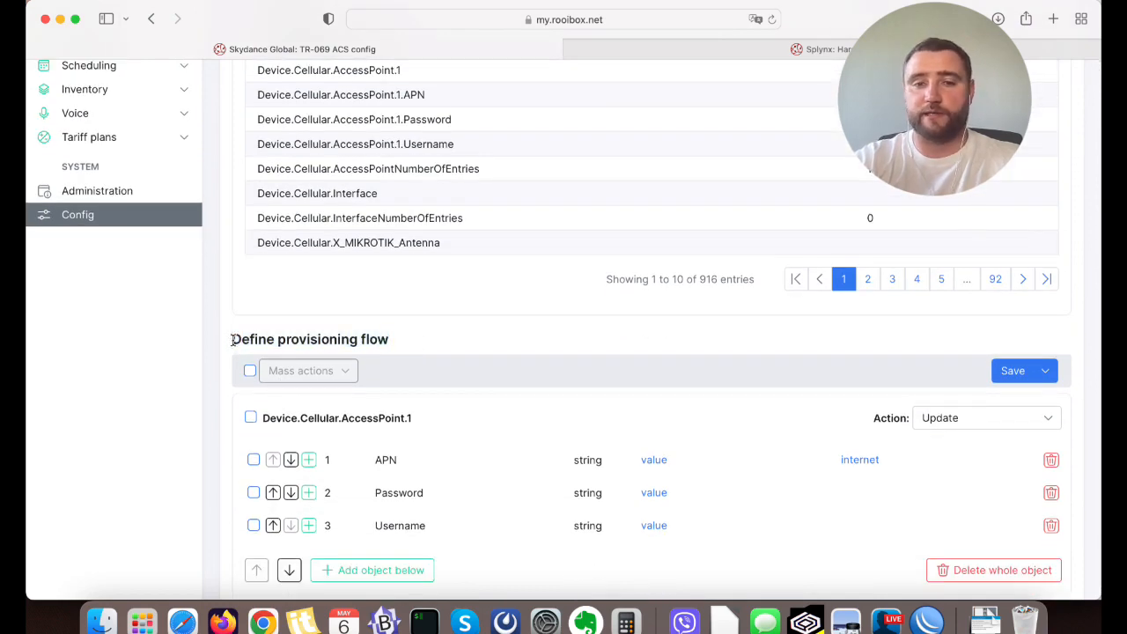
{"action": "scroll", "coordinate": [459, 342], "scroll_direction": "down", "scroll_amount": 2}
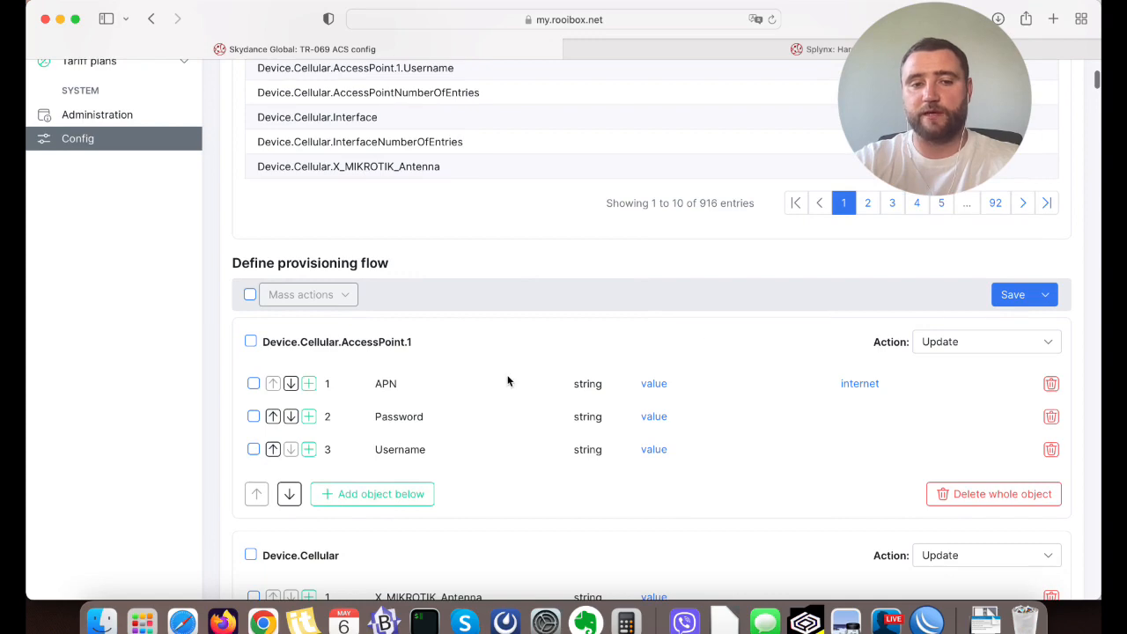
{"action": "scroll", "coordinate": [507, 380], "scroll_direction": "down", "scroll_amount": 5}
{"action": "scroll", "coordinate": [626, 429], "scroll_direction": "down", "scroll_amount": 11}
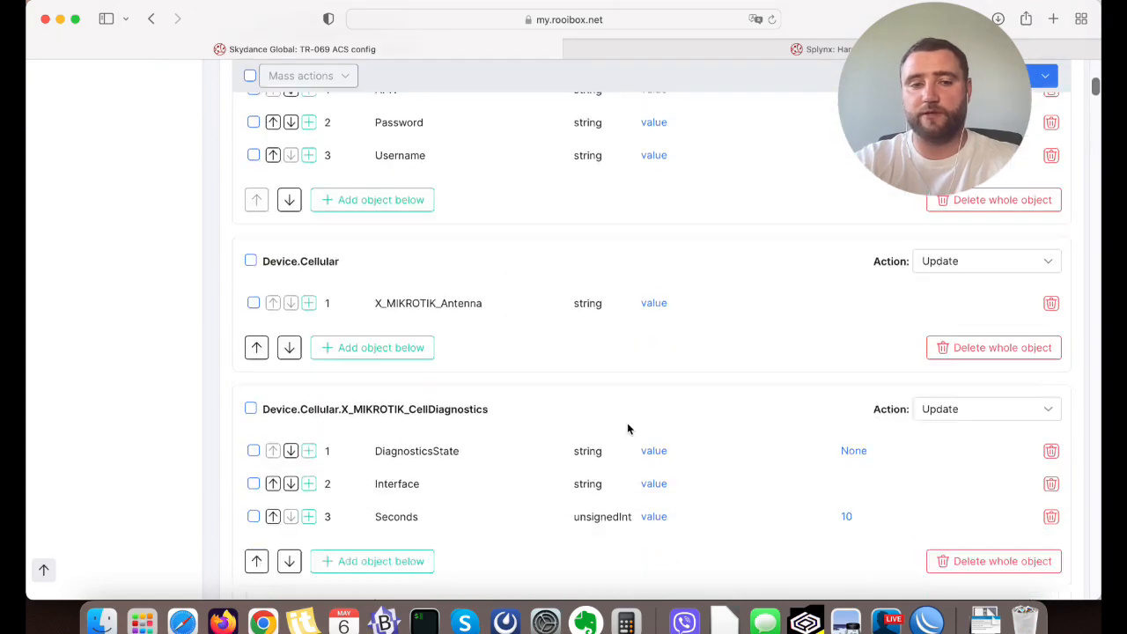
{"action": "scroll", "coordinate": [627, 428], "scroll_direction": "up", "scroll_amount": 10}
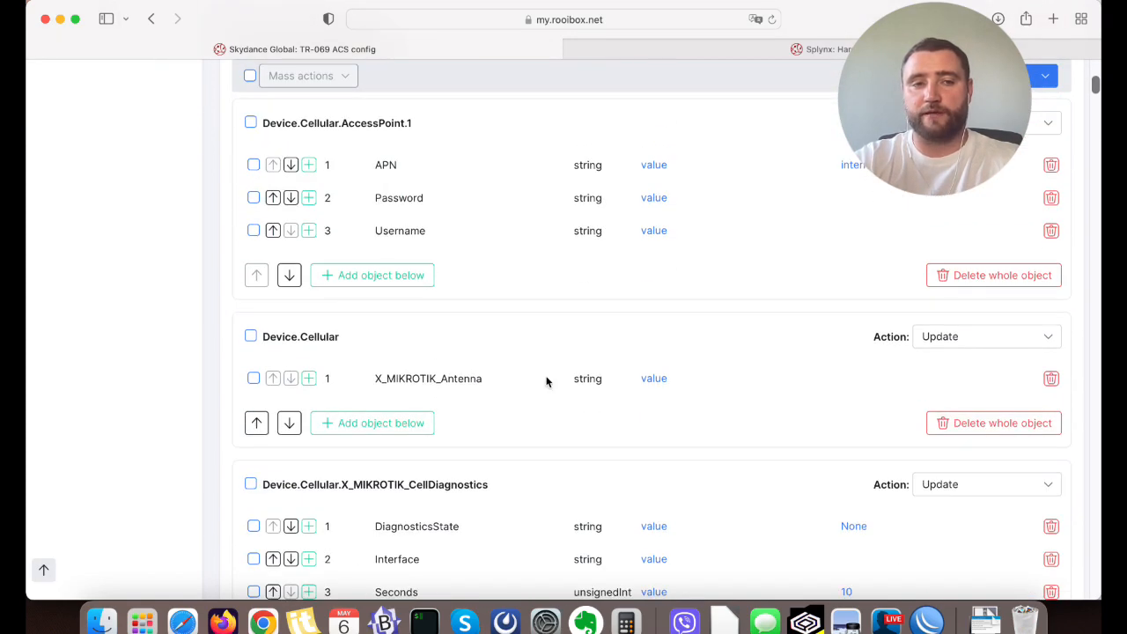
{"action": "scroll", "coordinate": [548, 382], "scroll_direction": "up", "scroll_amount": 2}
{"action": "scroll", "coordinate": [693, 485], "scroll_direction": "down", "scroll_amount": 10}
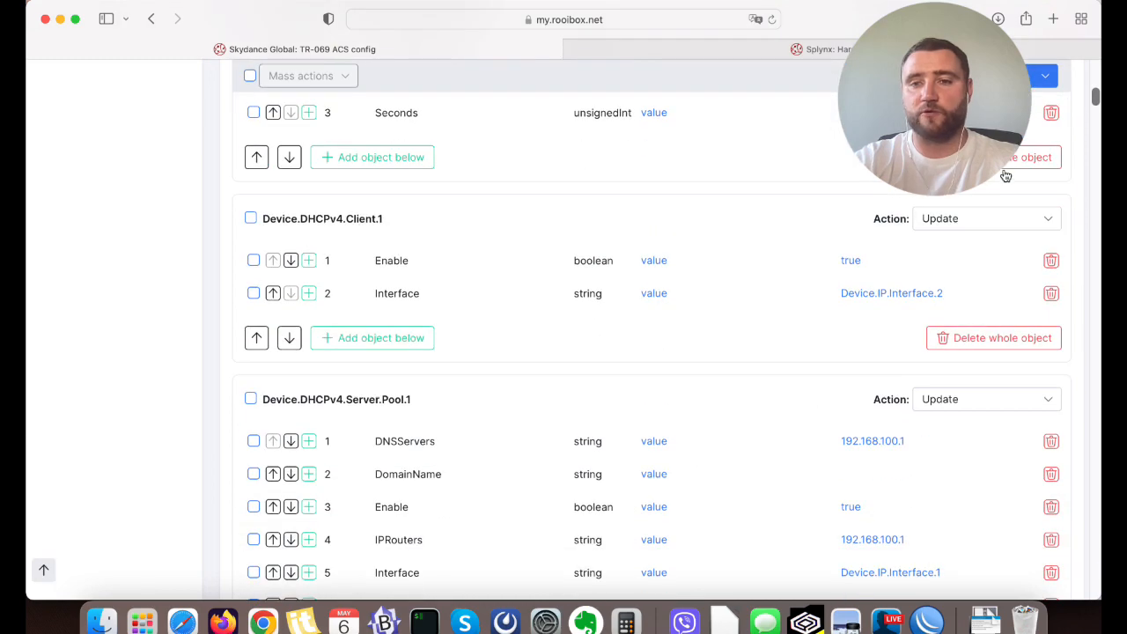
{"action": "left_click", "coordinate": [948, 226]}
{"action": "left_click", "coordinate": [107, 215]}
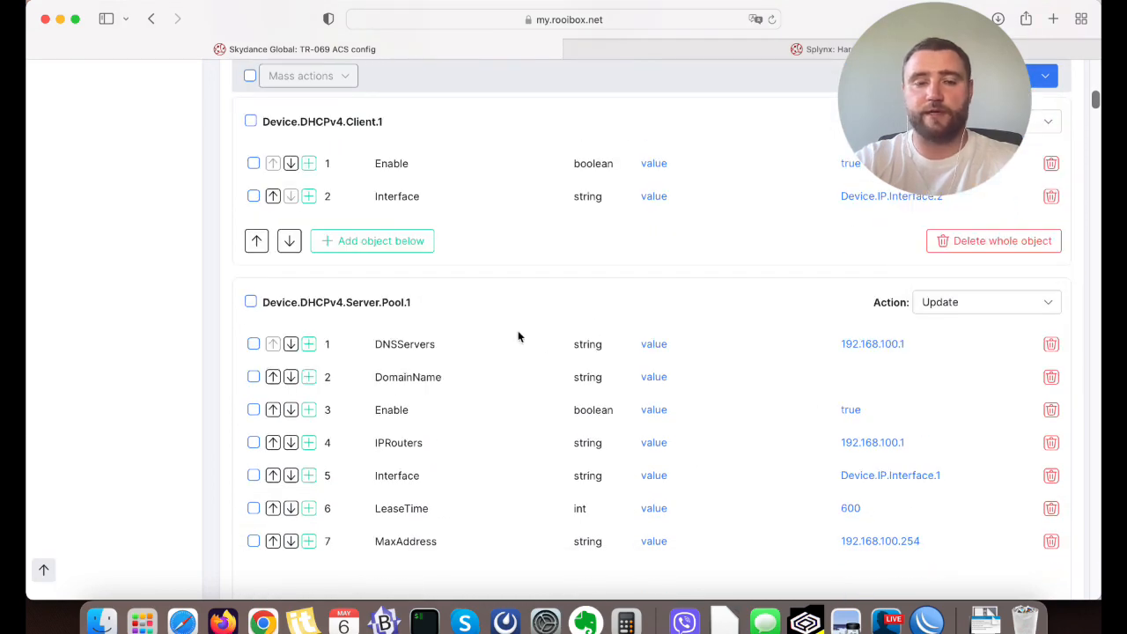
Select all loaded parameters in the provisioning flow definition and delete them in one mass action.
{"action": "scroll", "coordinate": [543, 344], "scroll_direction": "up", "scroll_amount": 10}
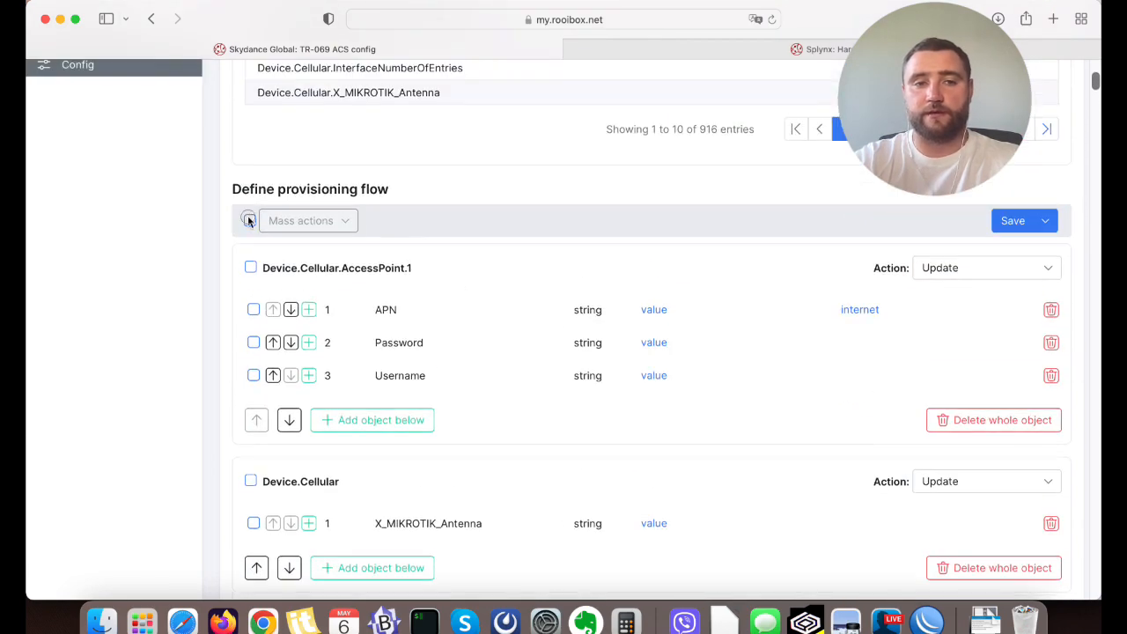
{"action": "left_click", "coordinate": [250, 220]}
{"action": "left_click", "coordinate": [301, 220]}
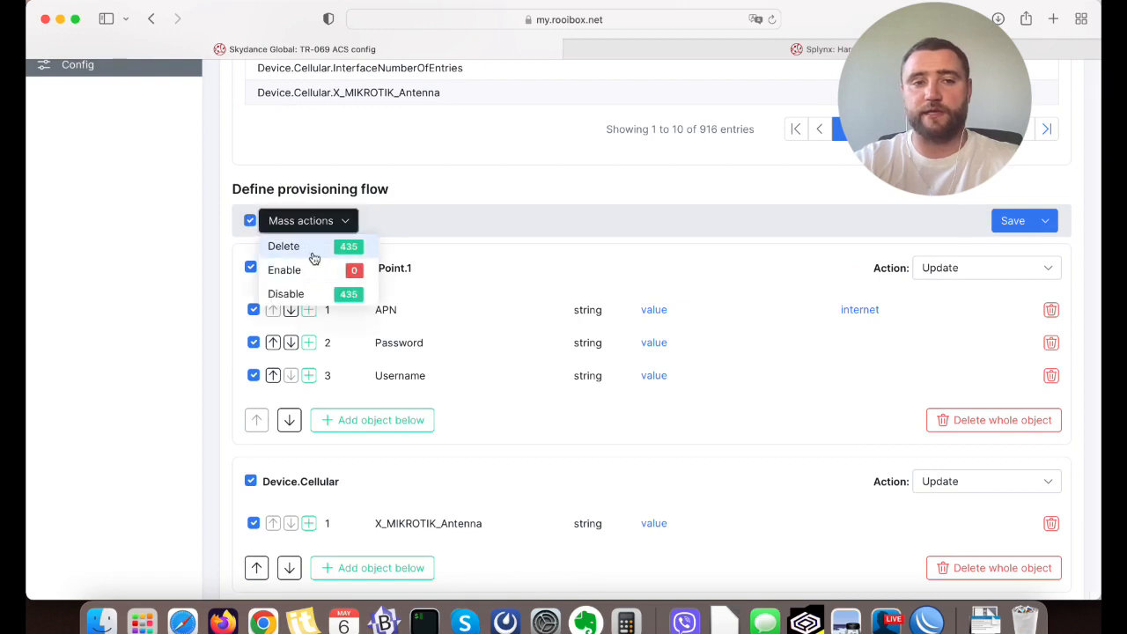
{"action": "left_click", "coordinate": [313, 255]}
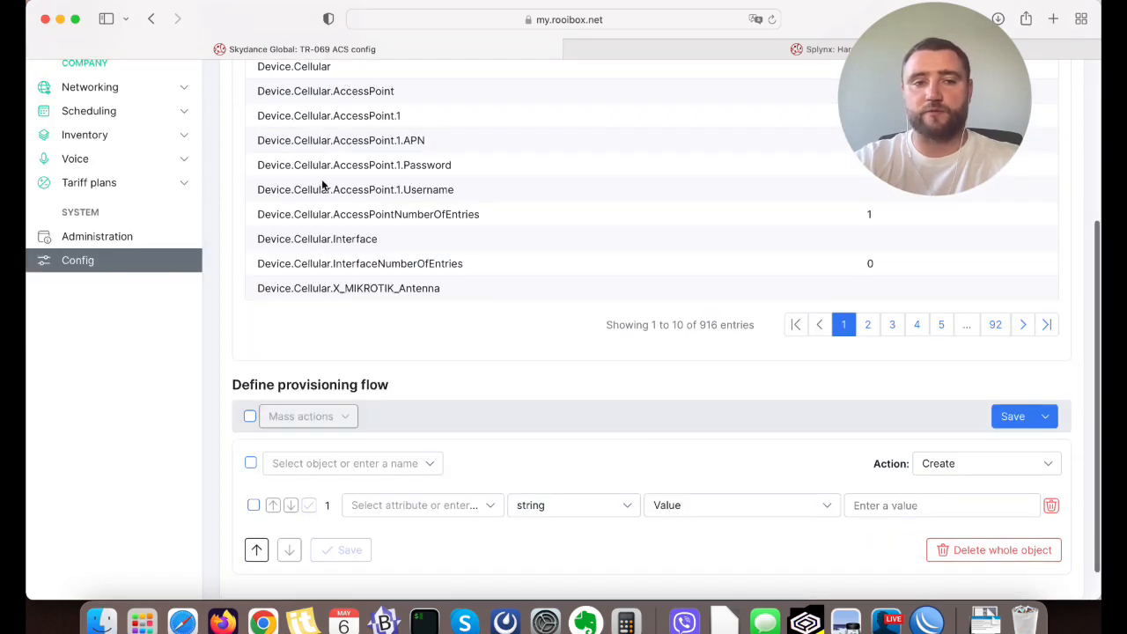
Define the Device.PPP.Interface.3 object in the provisioning flow and give it a Username string attribute with the value ppptest.
{"action": "left_click", "coordinate": [305, 470]}
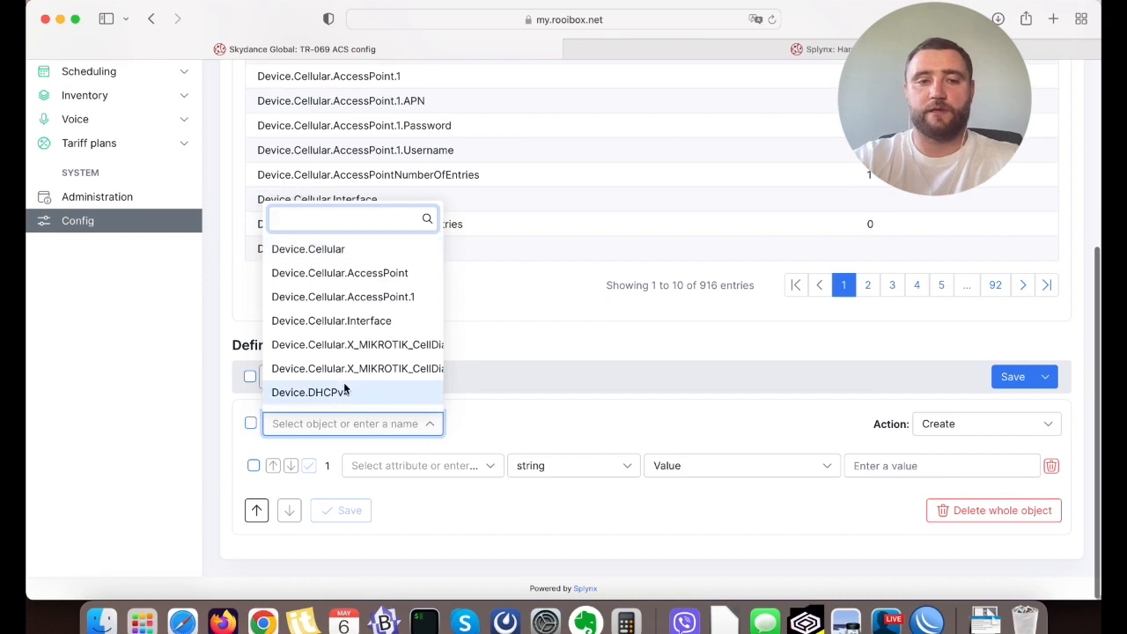
{"action": "type", "text": "PPP"}
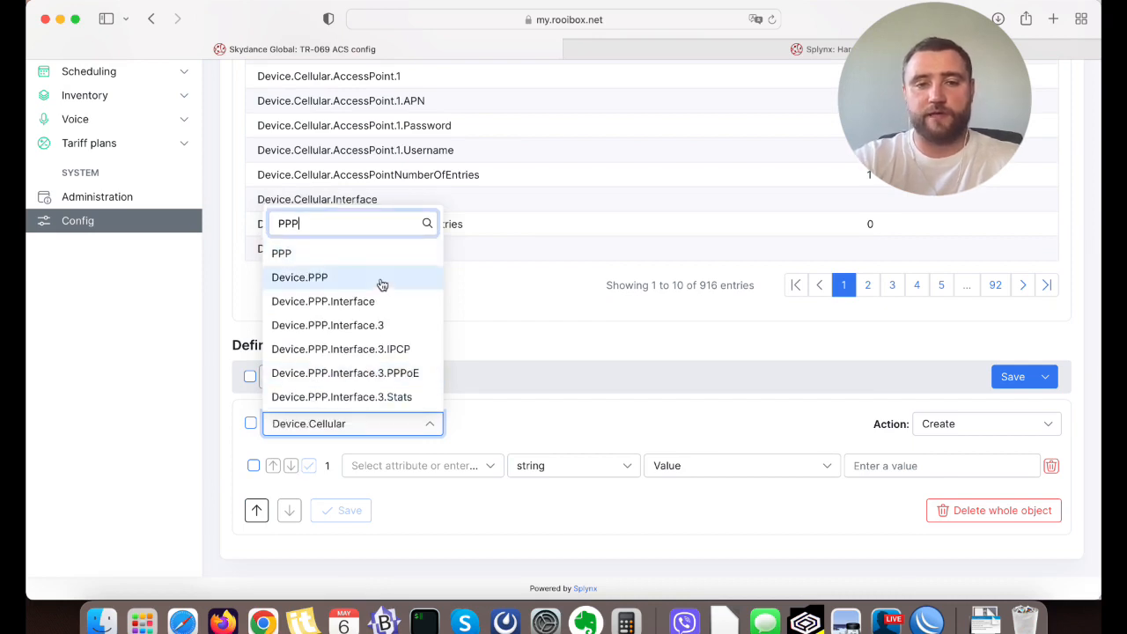
{"action": "left_click", "coordinate": [355, 326]}
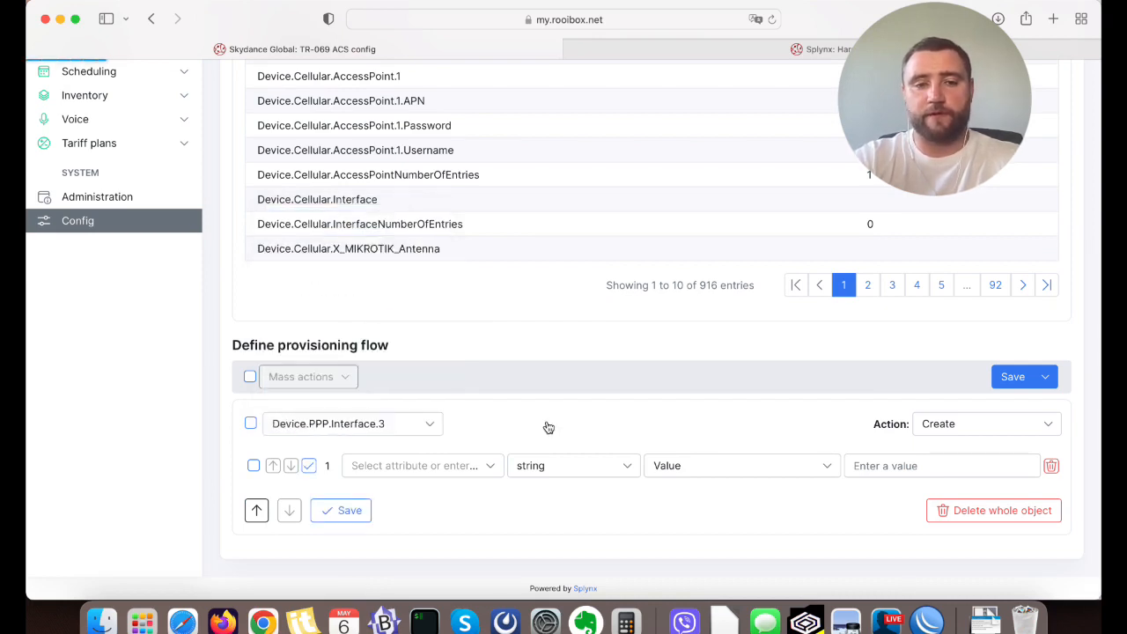
{"action": "left_click", "coordinate": [459, 470]}
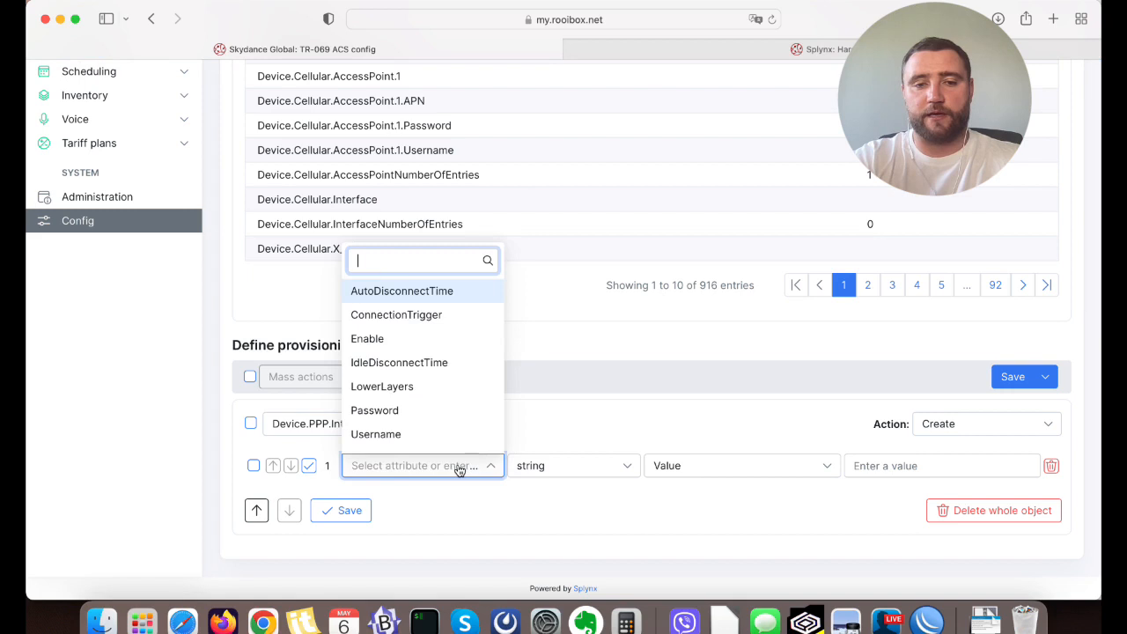
{"action": "left_click", "coordinate": [406, 434]}
{"action": "scroll", "coordinate": [692, 509], "scroll_direction": "down", "scroll_amount": 1}
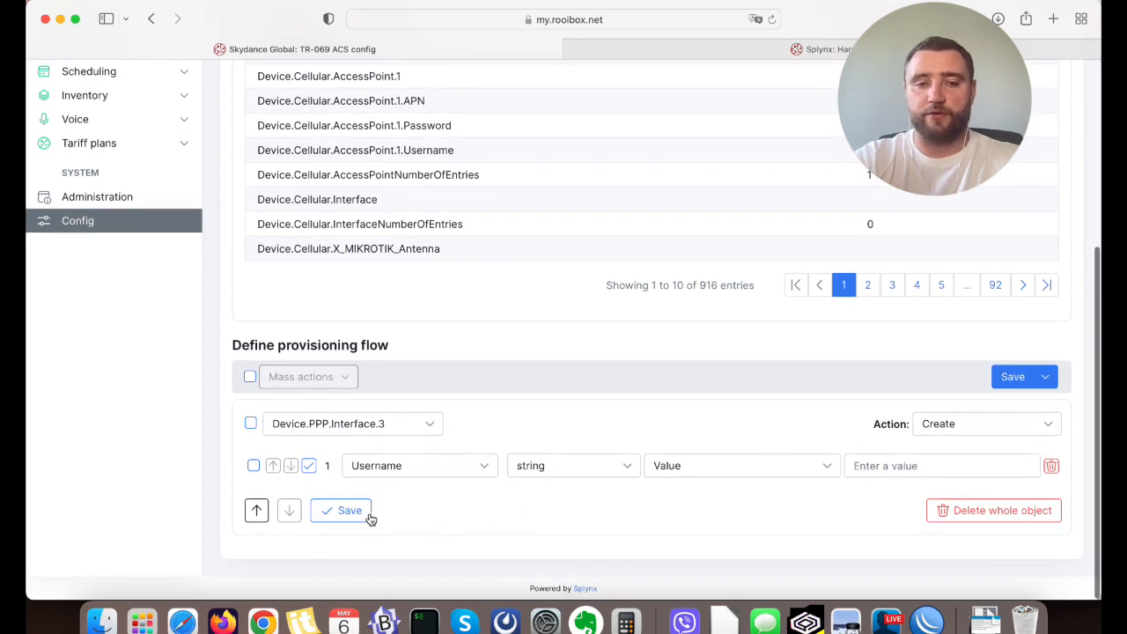
{"action": "left_click", "coordinate": [886, 472]}
{"action": "type", "text": "ppp"}
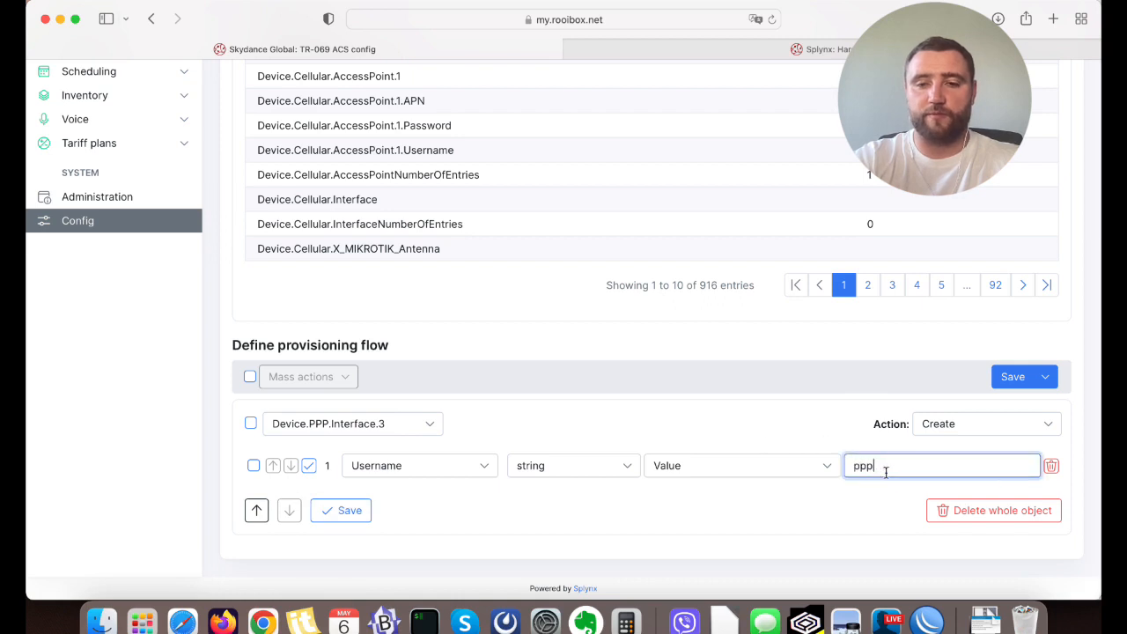
{"action": "type", "text": "test"}
{"action": "left_click", "coordinate": [338, 472]}
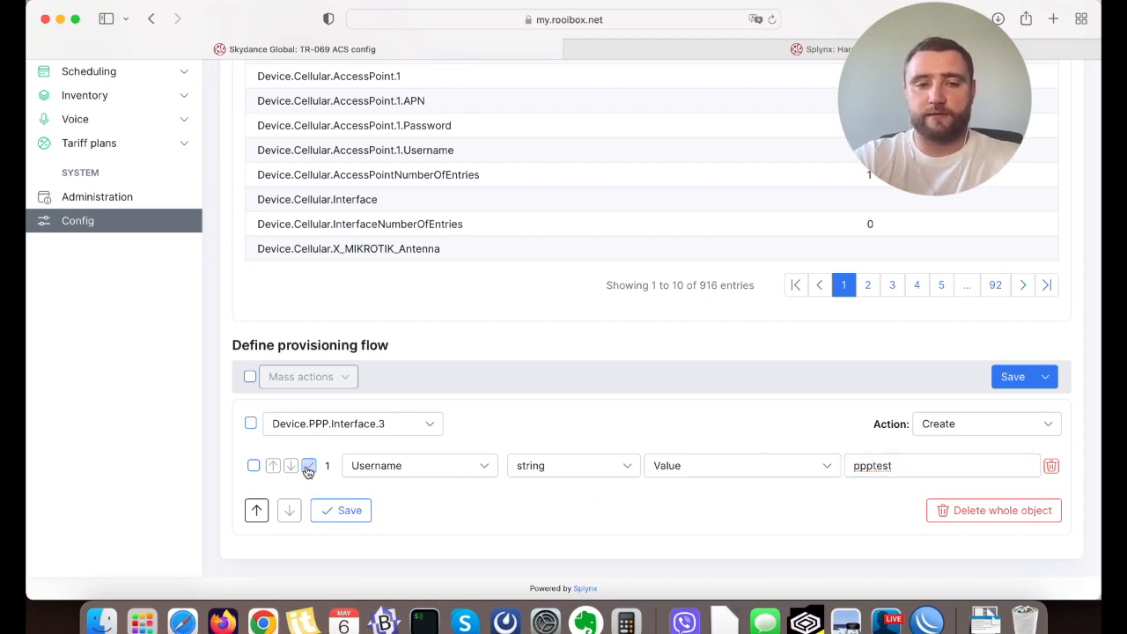
{"action": "left_click", "coordinate": [308, 468]}
Add a Password string attribute to the PPP interface object, enter the PPP password as its value, and save the object.
{"action": "left_click", "coordinate": [309, 466]}
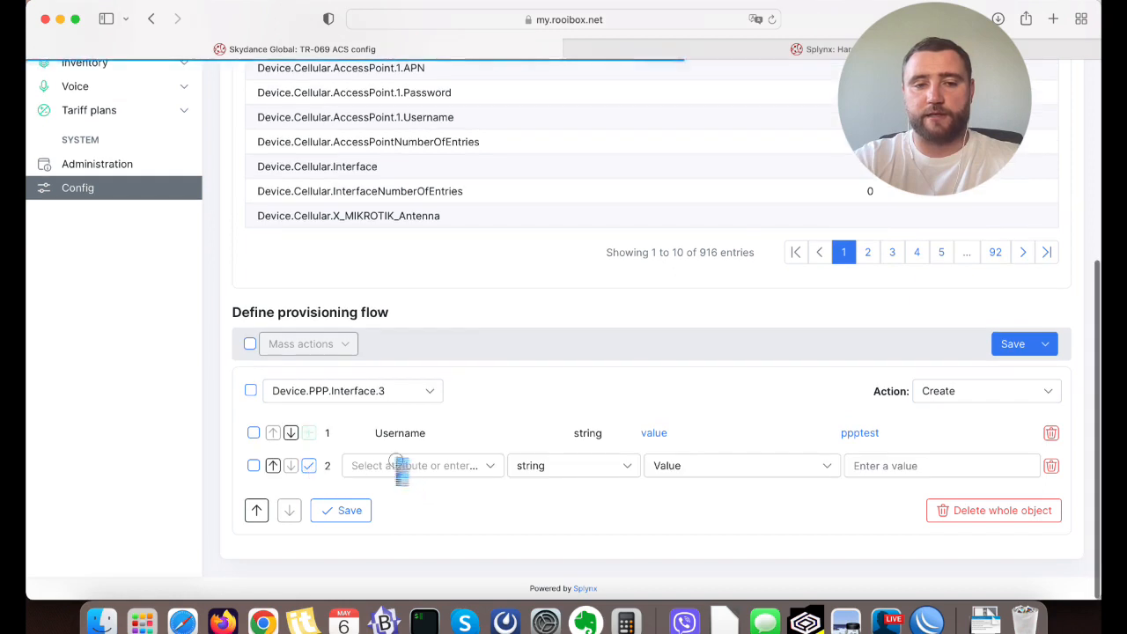
{"action": "left_click", "coordinate": [397, 465]}
{"action": "type", "text": "pass"}
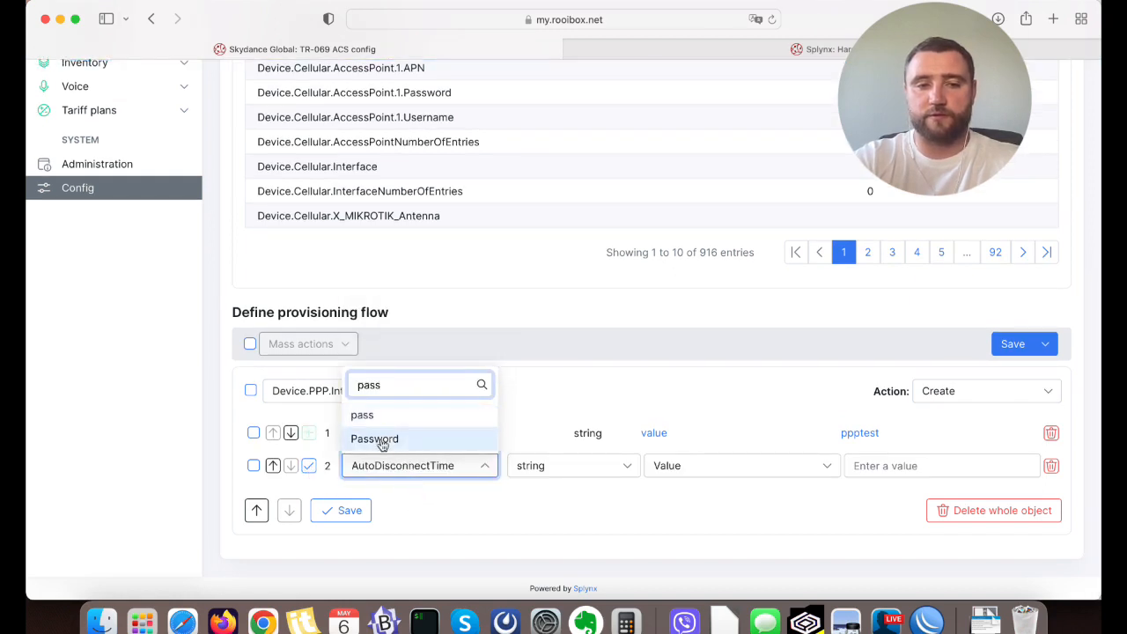
{"action": "left_click", "coordinate": [384, 440]}
{"action": "left_click", "coordinate": [848, 466]}
{"action": "type", "text": "ppptest"}
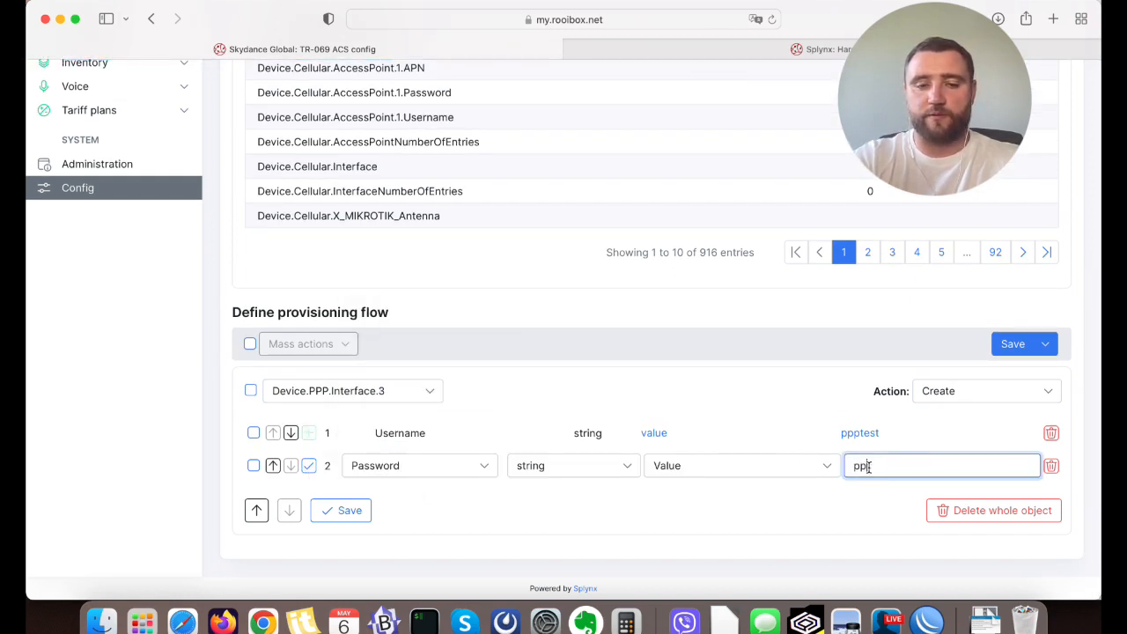
{"action": "left_click", "coordinate": [357, 512]}
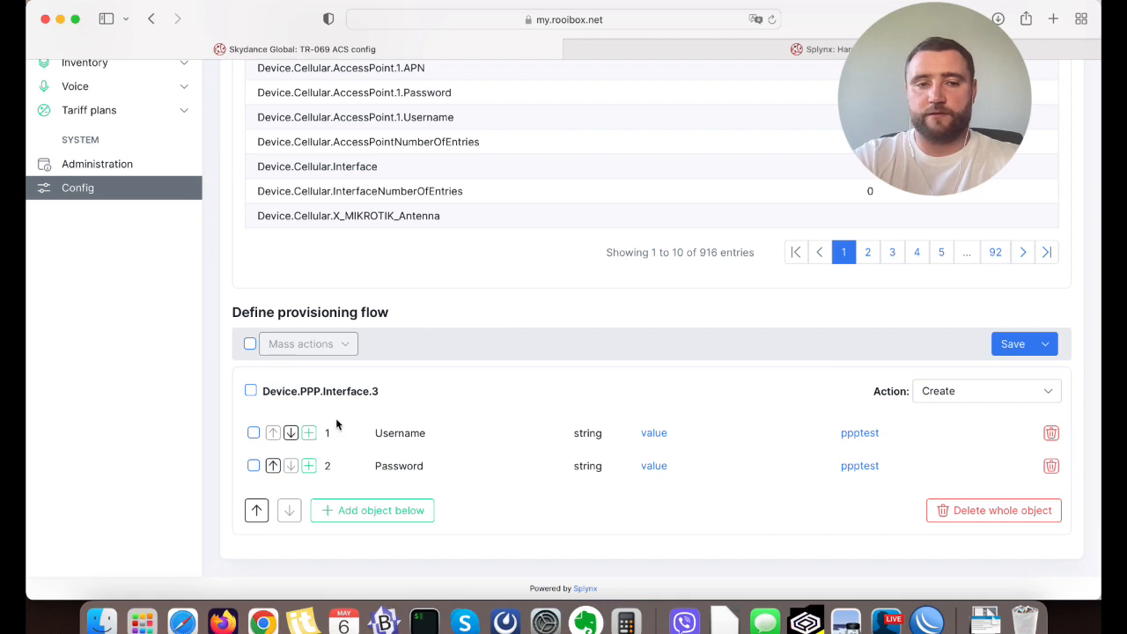
{"action": "left_click_drag", "start_coordinate": [390, 396], "coordinate": [272, 394]}
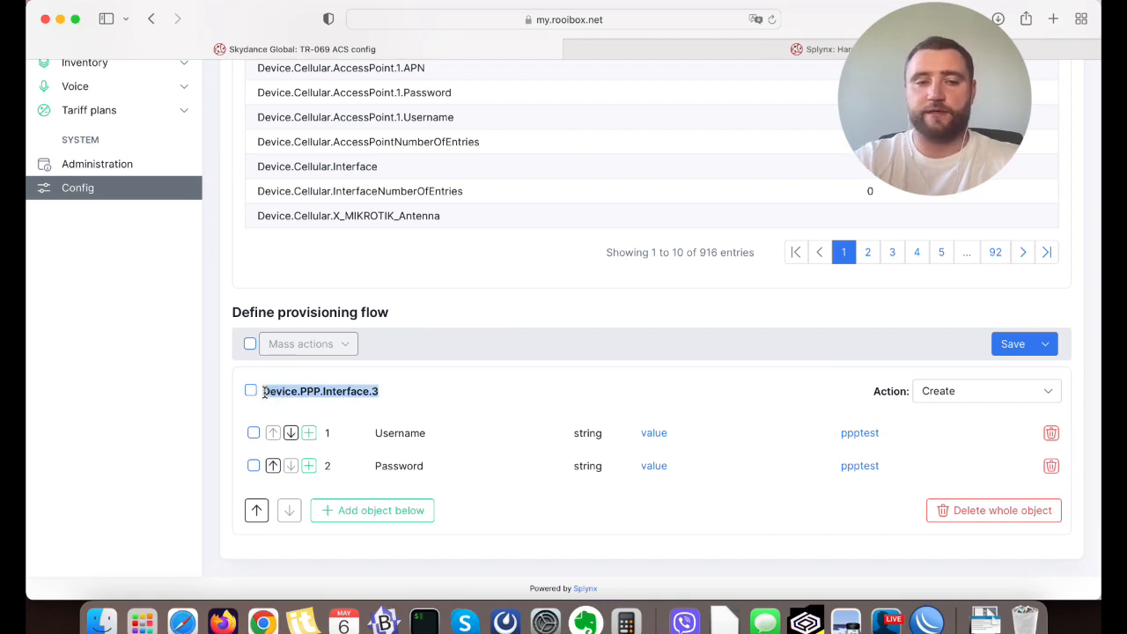
{"action": "left_click_drag", "start_coordinate": [370, 392], "coordinate": [268, 394]}
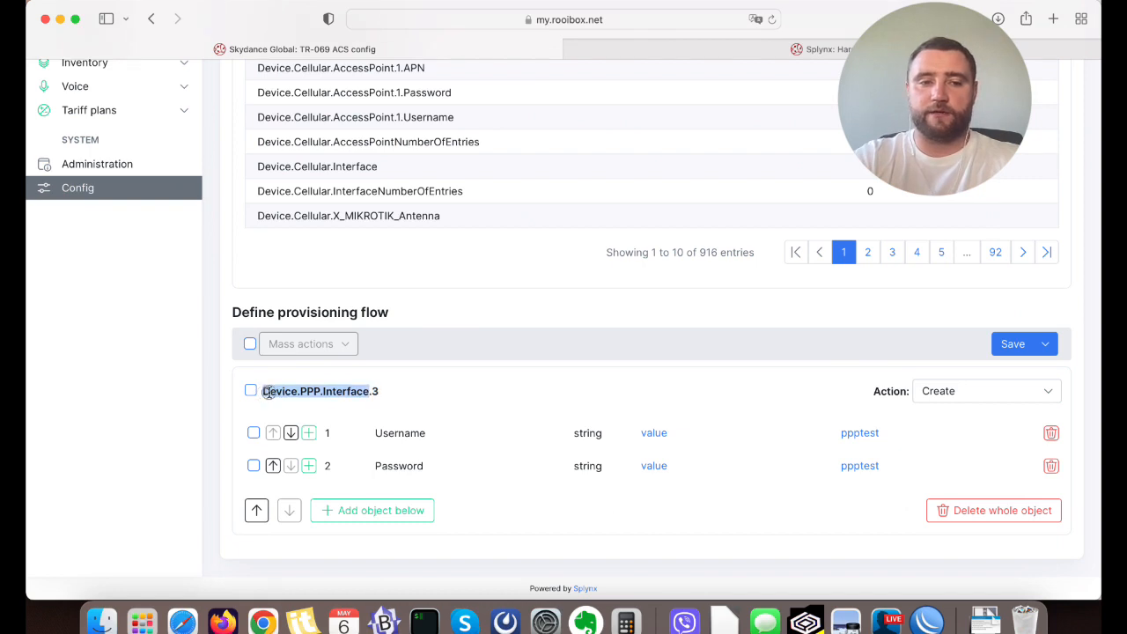
{"action": "left_click", "coordinate": [377, 392]}
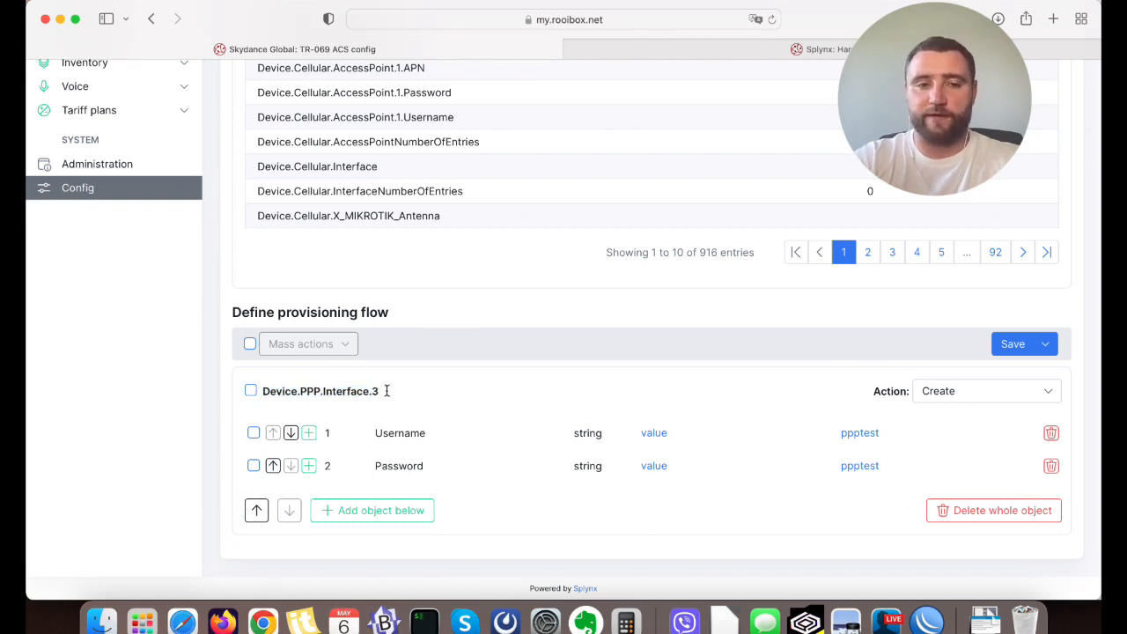
{"action": "left_click_drag", "start_coordinate": [386, 391], "coordinate": [263, 391]}
{"action": "left_click", "coordinate": [409, 386]}
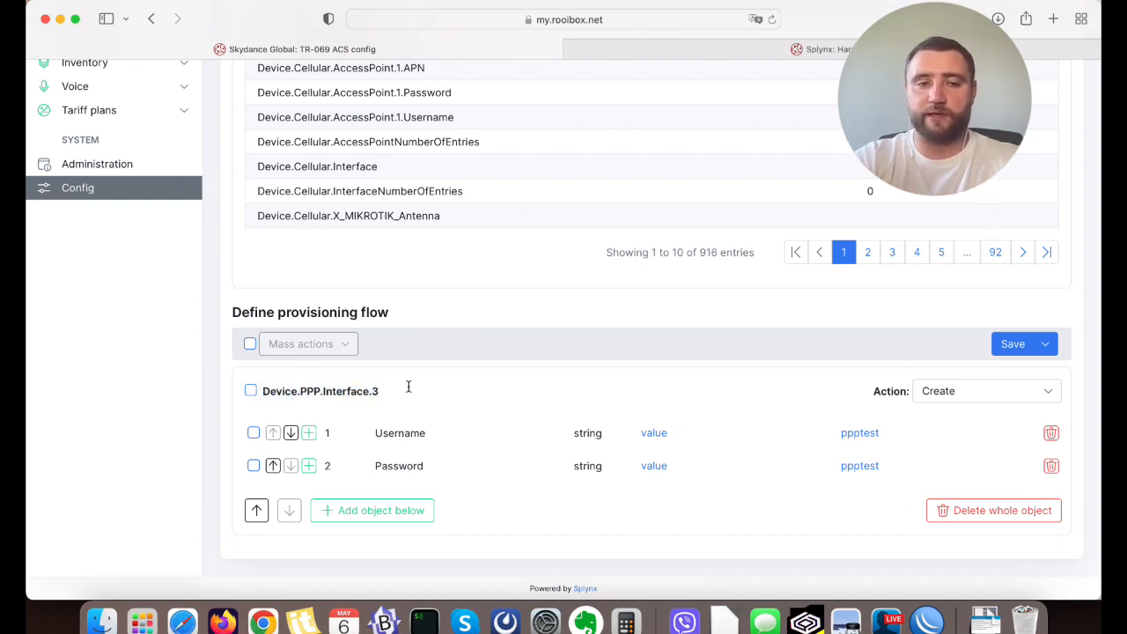
{"action": "left_click_drag", "start_coordinate": [408, 387], "coordinate": [302, 396]}
{"action": "left_click", "coordinate": [303, 397]}
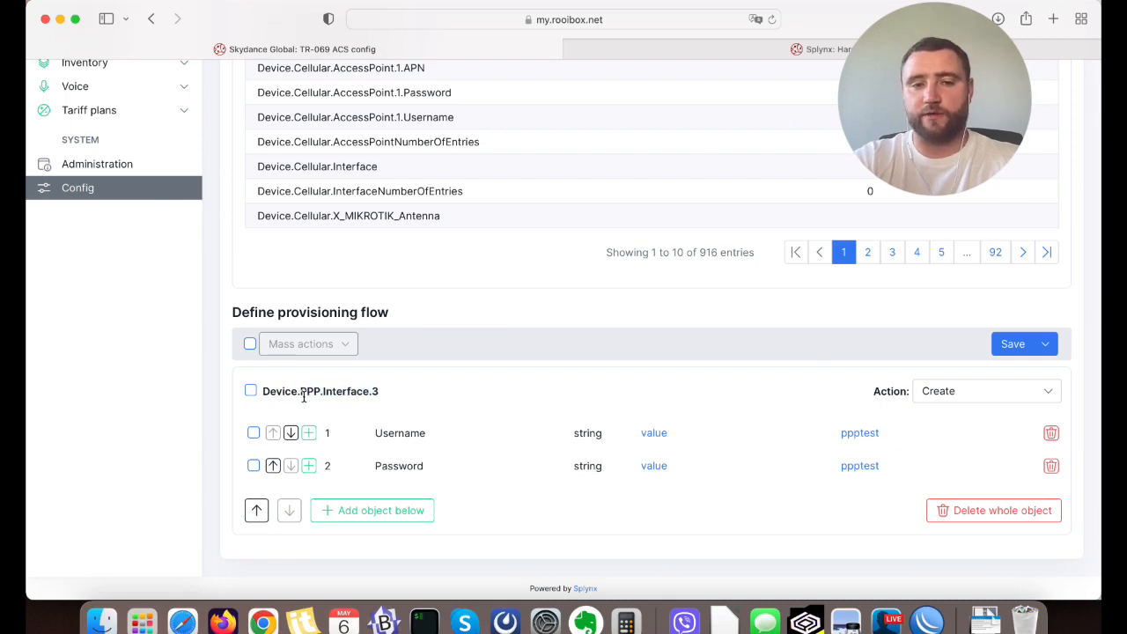
Set the action of the Device.PPP.Interface.3 object to Update and save the provisioning flow.
{"action": "scroll", "coordinate": [489, 405], "scroll_direction": "down", "scroll_amount": 2}
{"action": "left_click", "coordinate": [928, 391]}
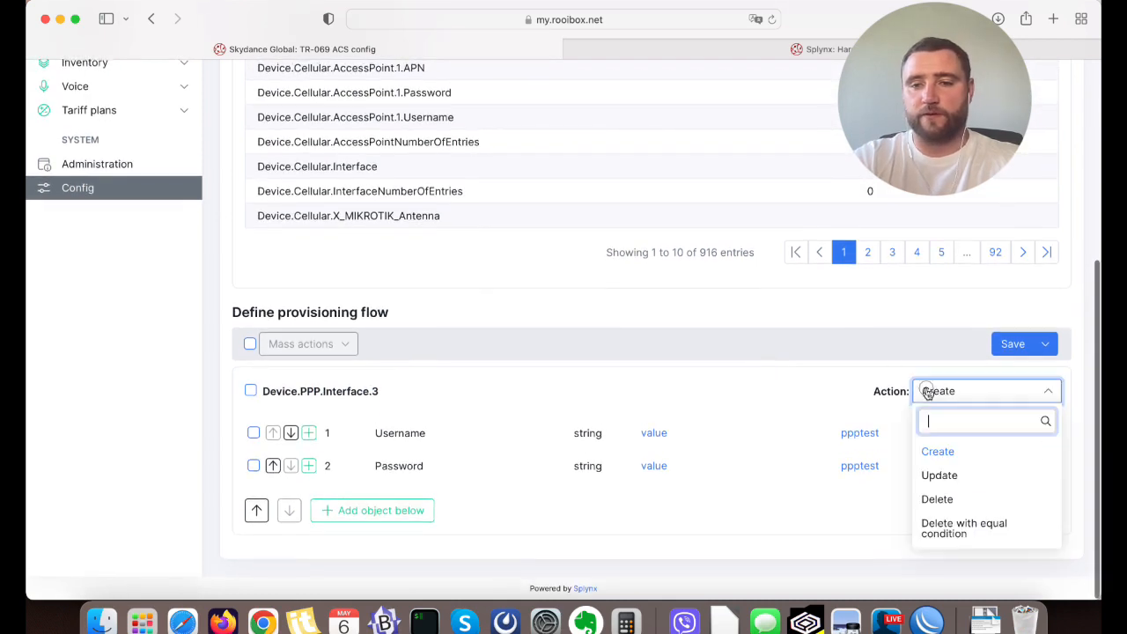
{"action": "left_click", "coordinate": [944, 475]}
{"action": "left_click", "coordinate": [1008, 344]}
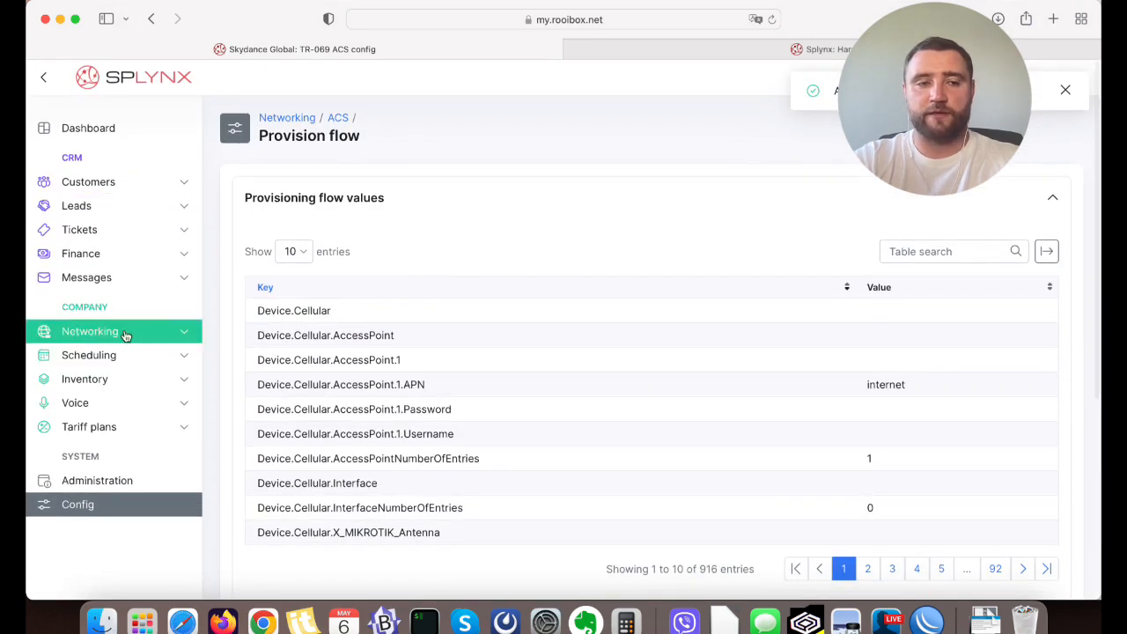
Go to the TR-069 (ACS) Devices list, refresh it, and open the RB952Ui-5ac2nD device.
{"action": "left_click", "coordinate": [89, 332]}
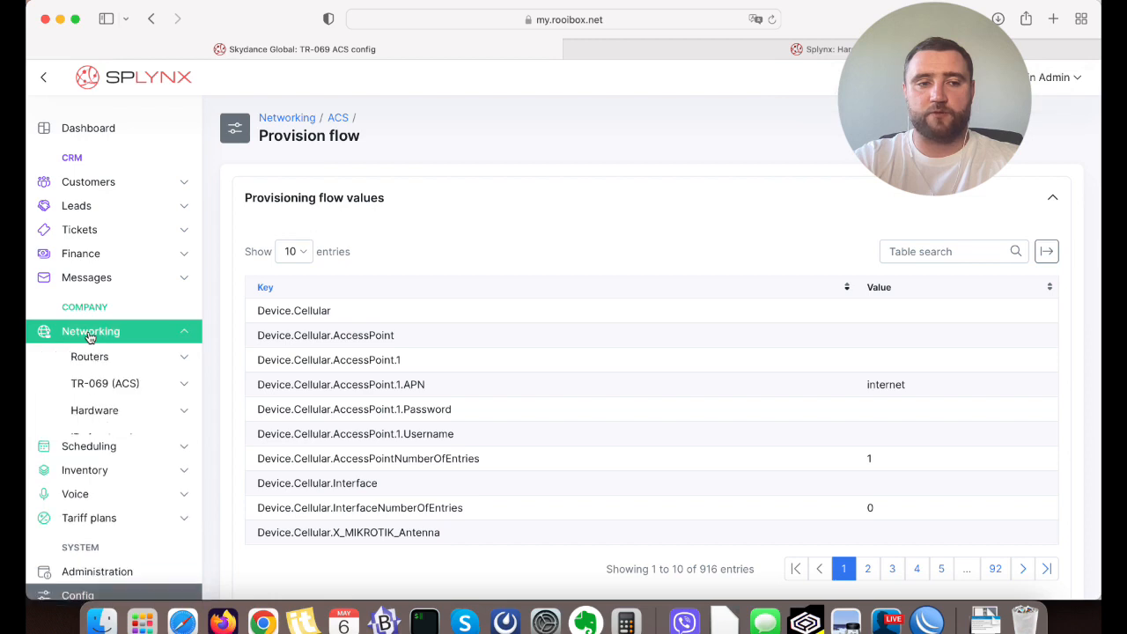
{"action": "left_click", "coordinate": [111, 387]}
{"action": "left_click", "coordinate": [118, 435]}
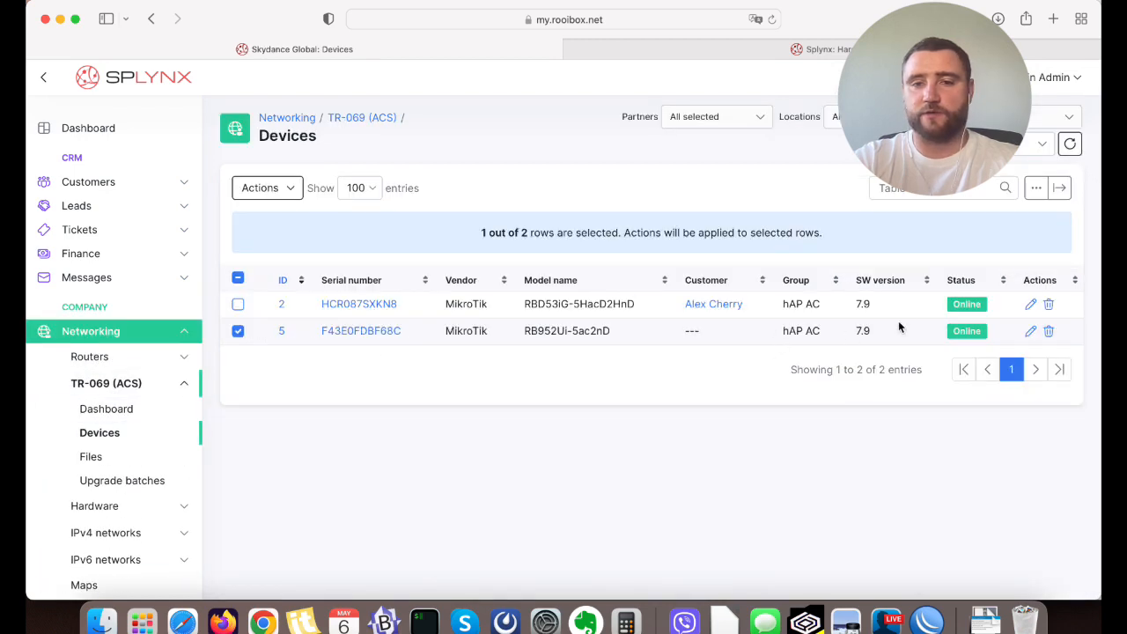
{"action": "left_click", "coordinate": [1070, 144]}
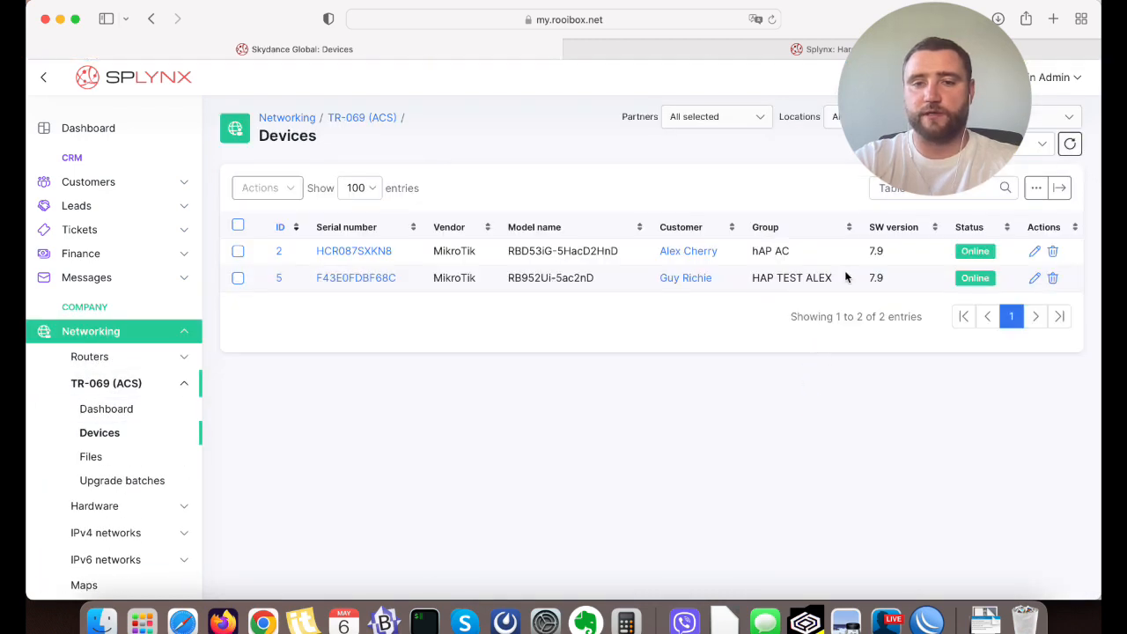
{"action": "left_click_drag", "start_coordinate": [834, 278], "coordinate": [751, 276]}
{"action": "left_click", "coordinate": [363, 278]}
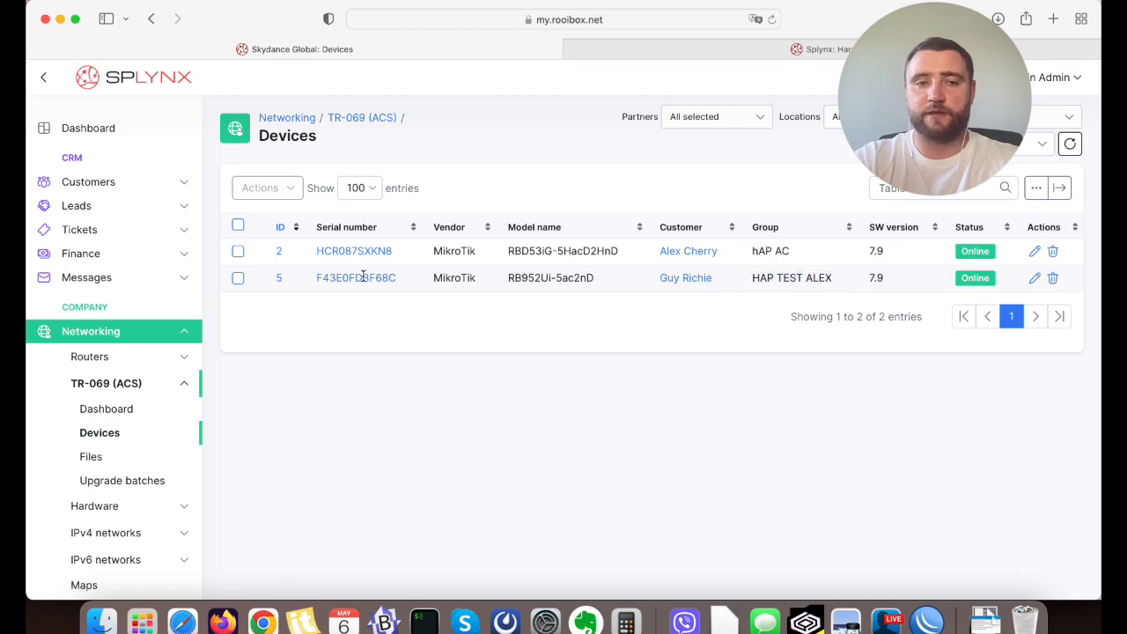
Run provisioning on the RB952Ui-5ac2nD device and confirm it.
{"action": "left_click", "coordinate": [986, 194]}
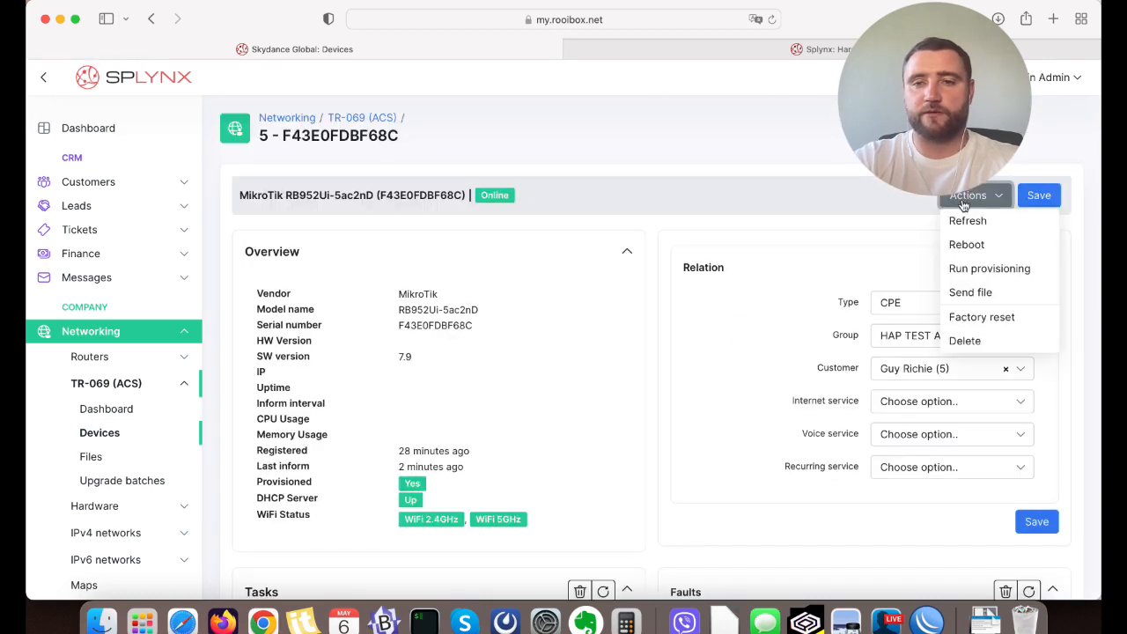
{"action": "left_click", "coordinate": [977, 269]}
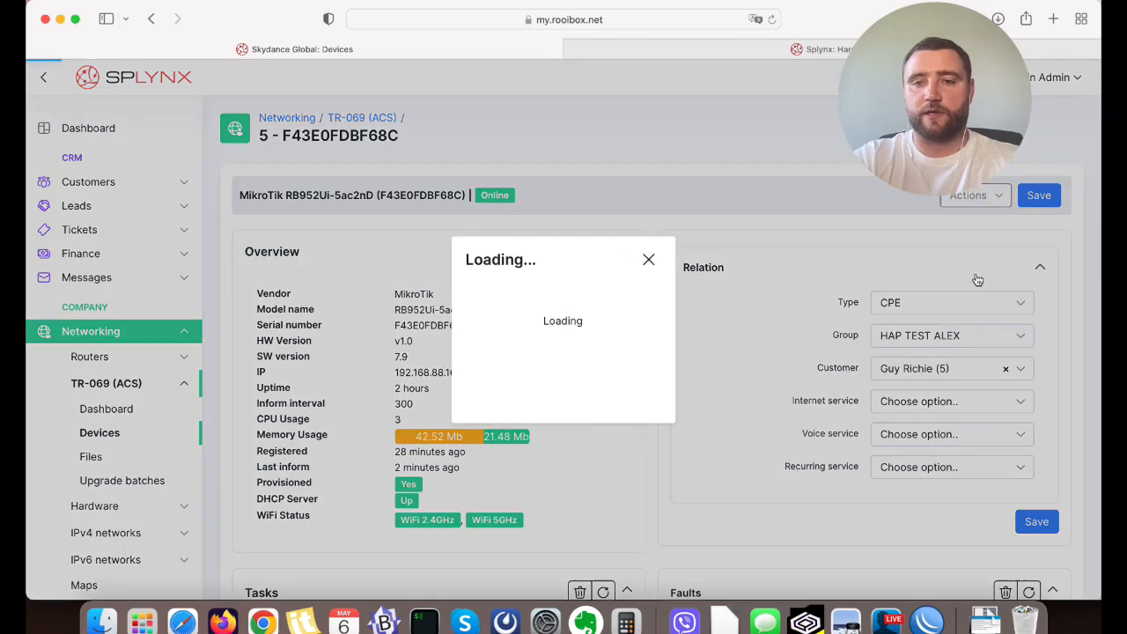
{"action": "left_click", "coordinate": [684, 417]}
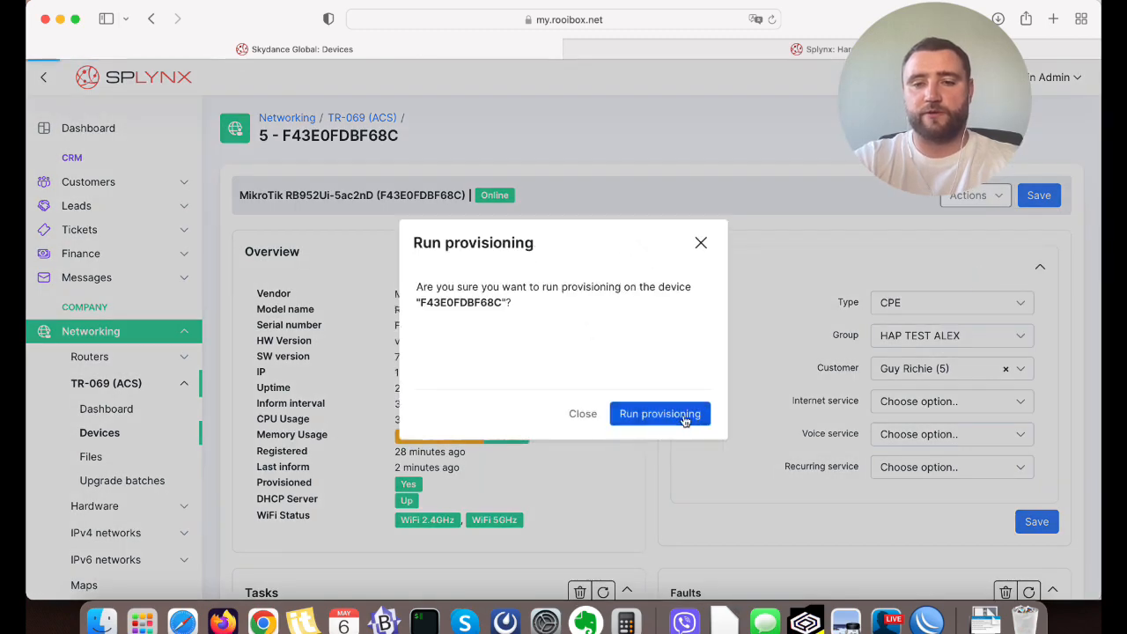
Switch to WinBox, check the provisioned user and password in the pppoe-out1 interface's dial-out settings, and close them without applying changes.
{"action": "left_click", "coordinate": [925, 622]}
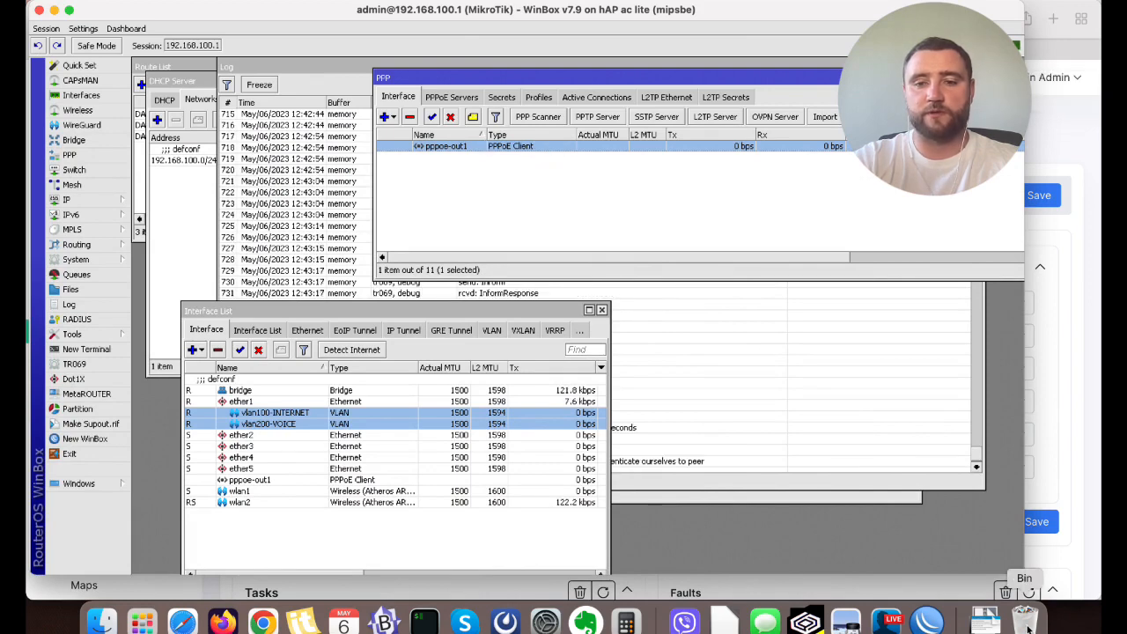
{"action": "left_click", "coordinate": [989, 616]}
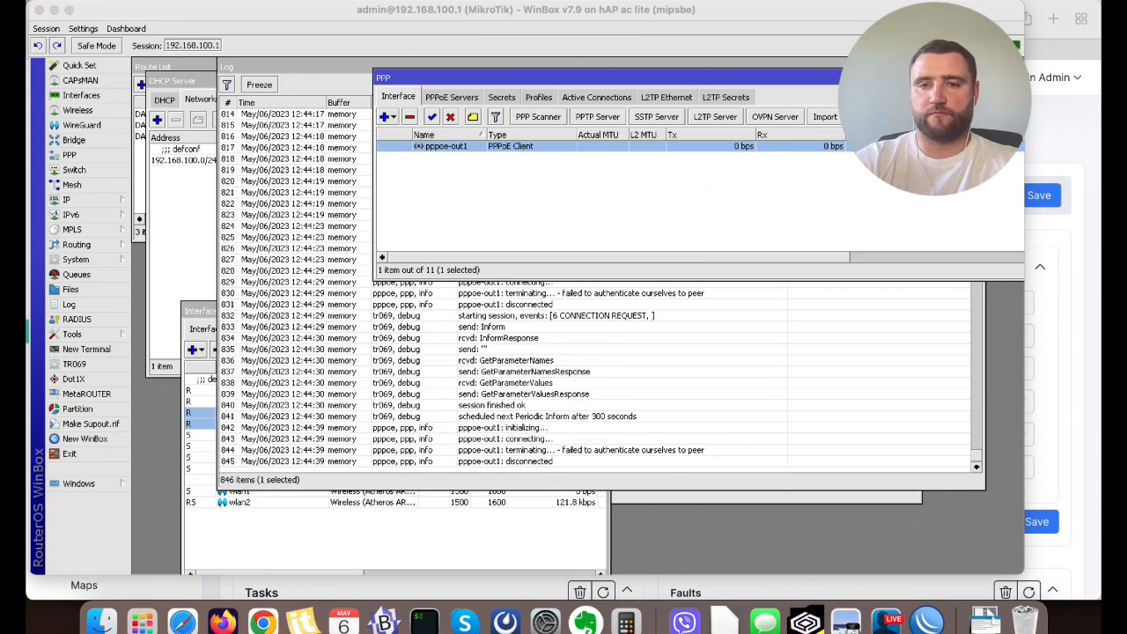
{"action": "left_click", "coordinate": [927, 619]}
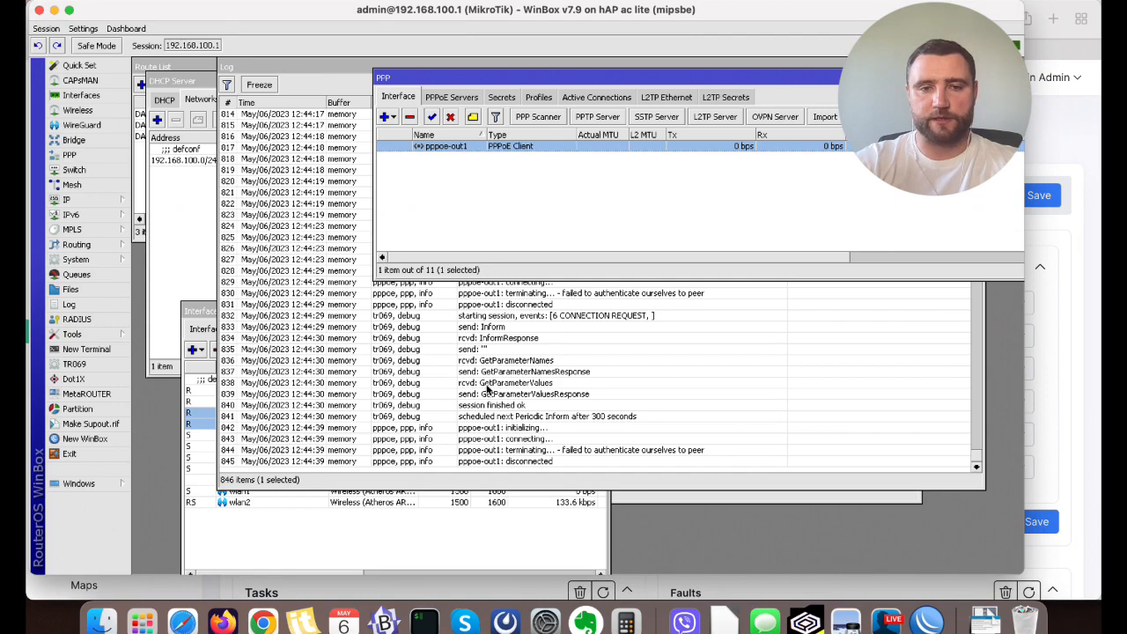
{"action": "double_click", "coordinate": [544, 145]}
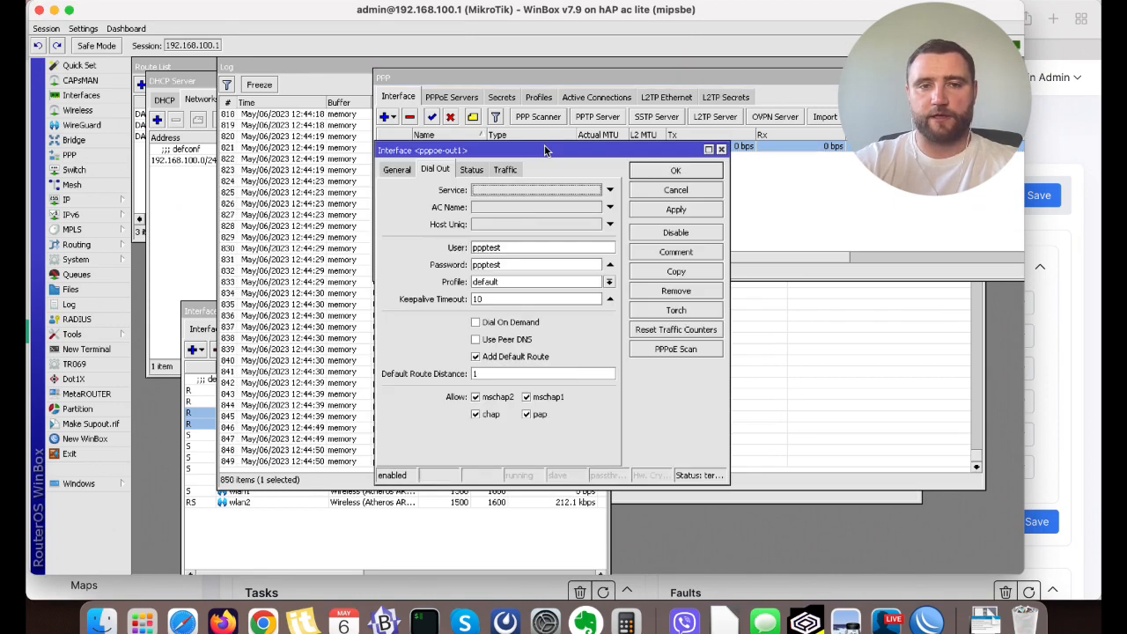
{"action": "left_click", "coordinate": [507, 266]}
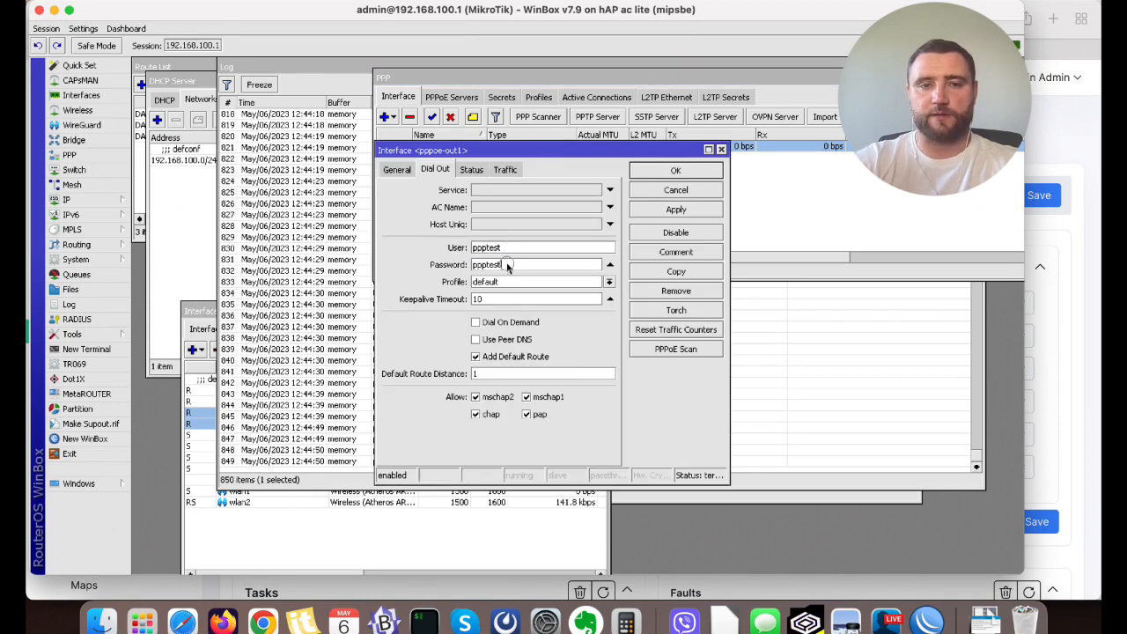
{"action": "left_click", "coordinate": [674, 191]}
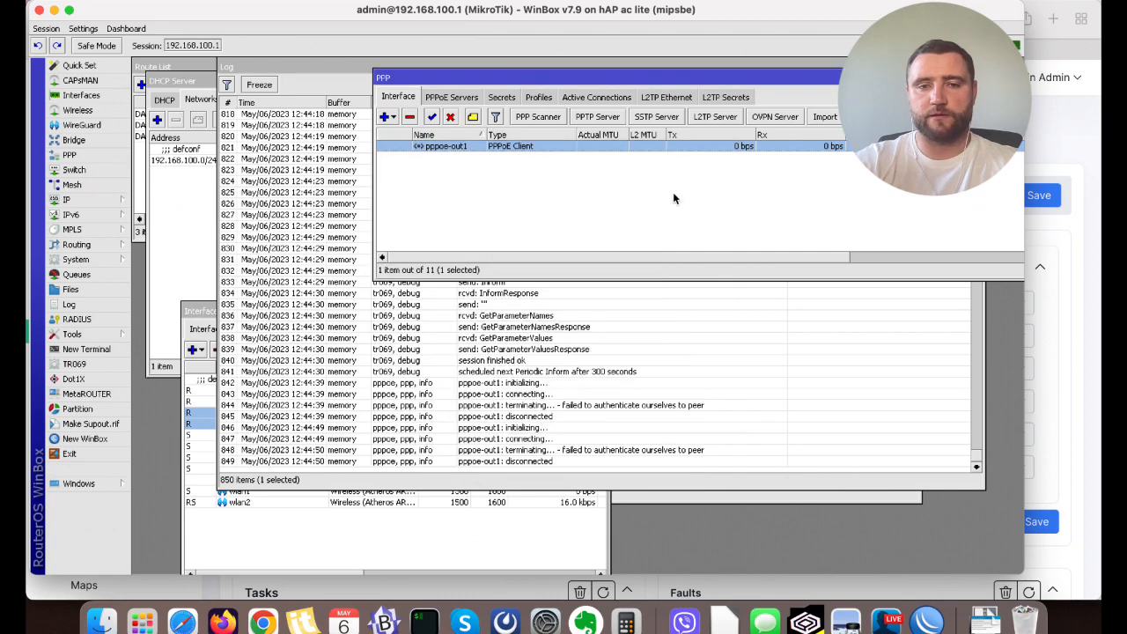
Return to the device page in Splynx and examine the PPP username and password updates in its latest provisioning activity.
{"action": "left_click", "coordinate": [1088, 370]}
{"action": "scroll", "coordinate": [730, 302], "scroll_direction": "down", "scroll_amount": 5}
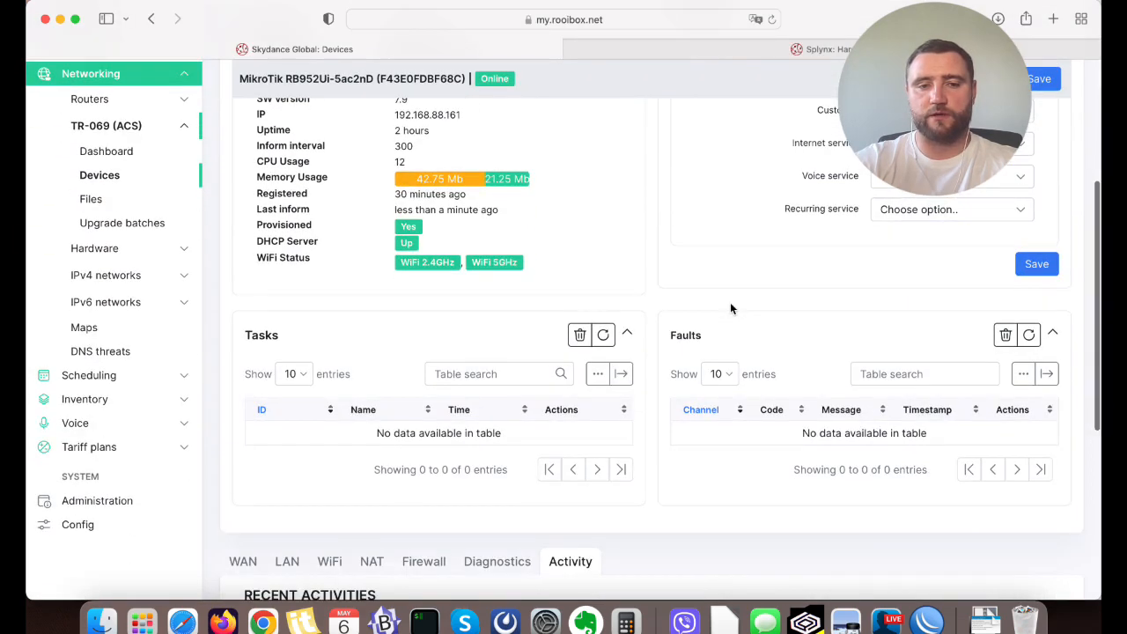
{"action": "scroll", "coordinate": [730, 306], "scroll_direction": "down", "scroll_amount": 3}
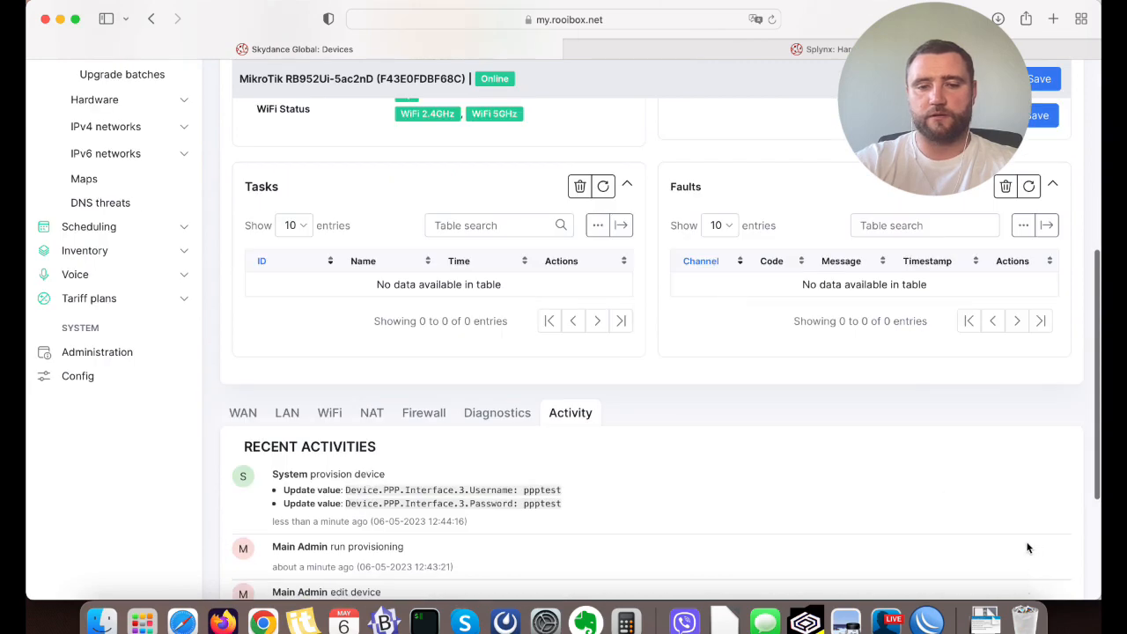
{"action": "scroll", "coordinate": [816, 511], "scroll_direction": "down", "scroll_amount": 2}
{"action": "scroll", "coordinate": [496, 491], "scroll_direction": "up", "scroll_amount": 2}
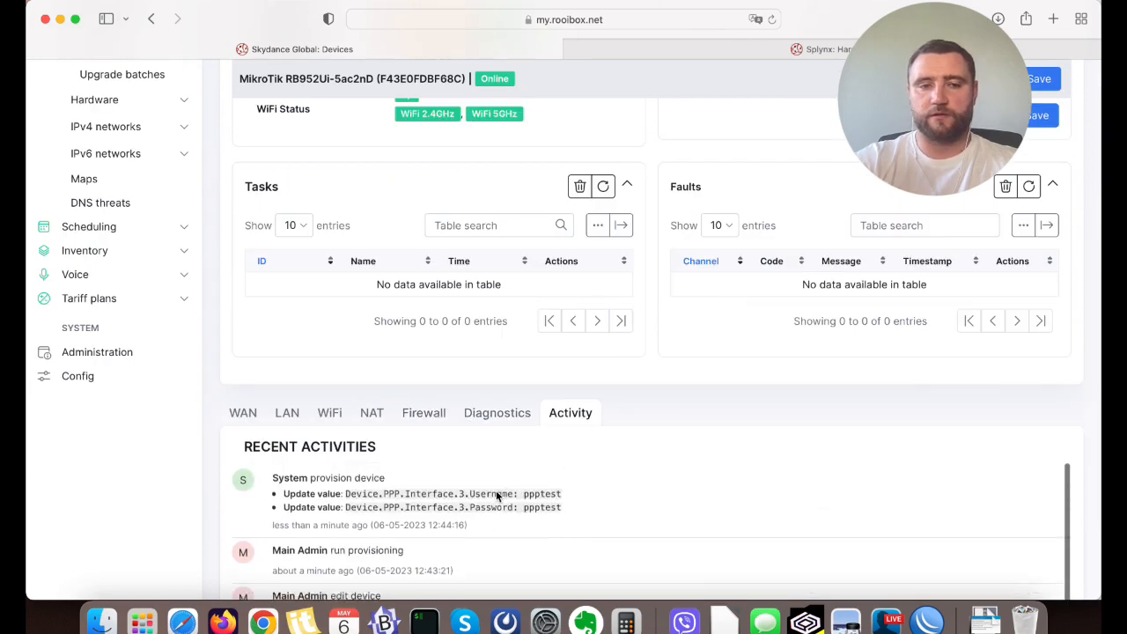
{"action": "scroll", "coordinate": [662, 413], "scroll_direction": "down", "scroll_amount": 2}
{"action": "left_click_drag", "start_coordinate": [272, 397], "coordinate": [577, 429]}
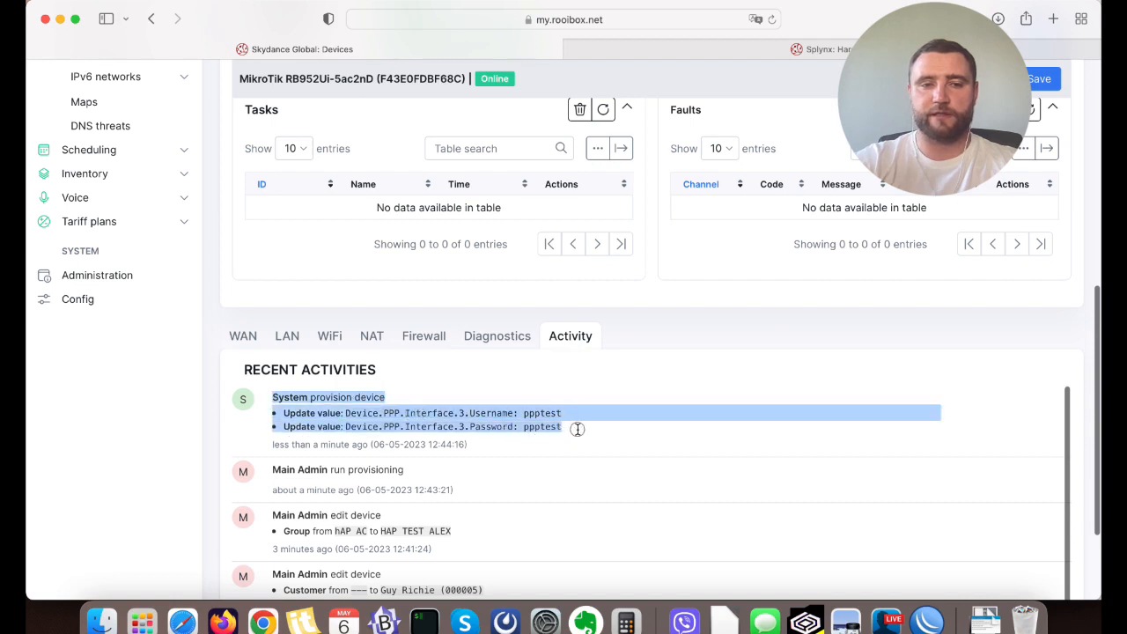
{"action": "left_click", "coordinate": [549, 420]}
{"action": "double_click", "coordinate": [549, 417]}
{"action": "double_click", "coordinate": [550, 427]}
{"action": "left_click", "coordinate": [588, 428]}
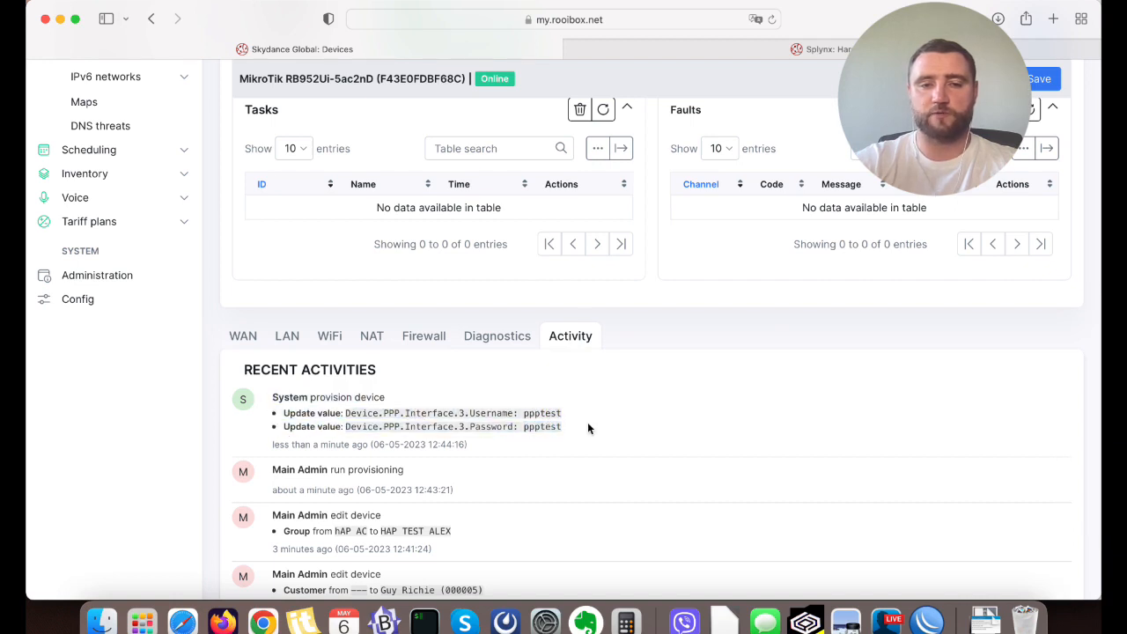
Switch to ACS_presentation.pdf in Preview to review the list of demonstration tasks.
{"action": "left_click", "coordinate": [845, 622]}
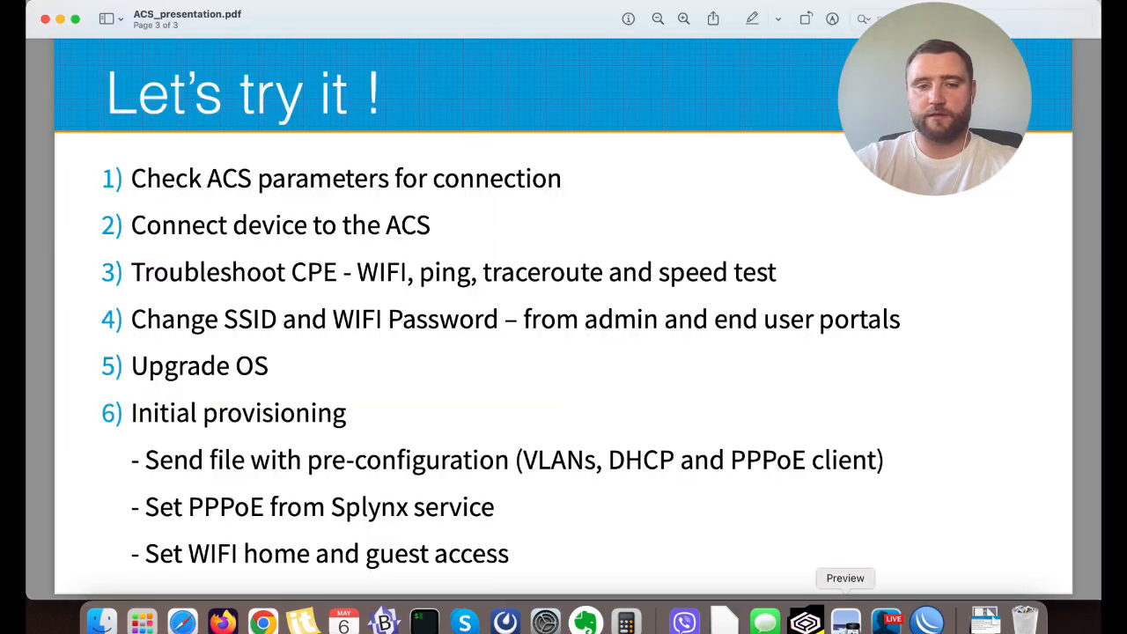